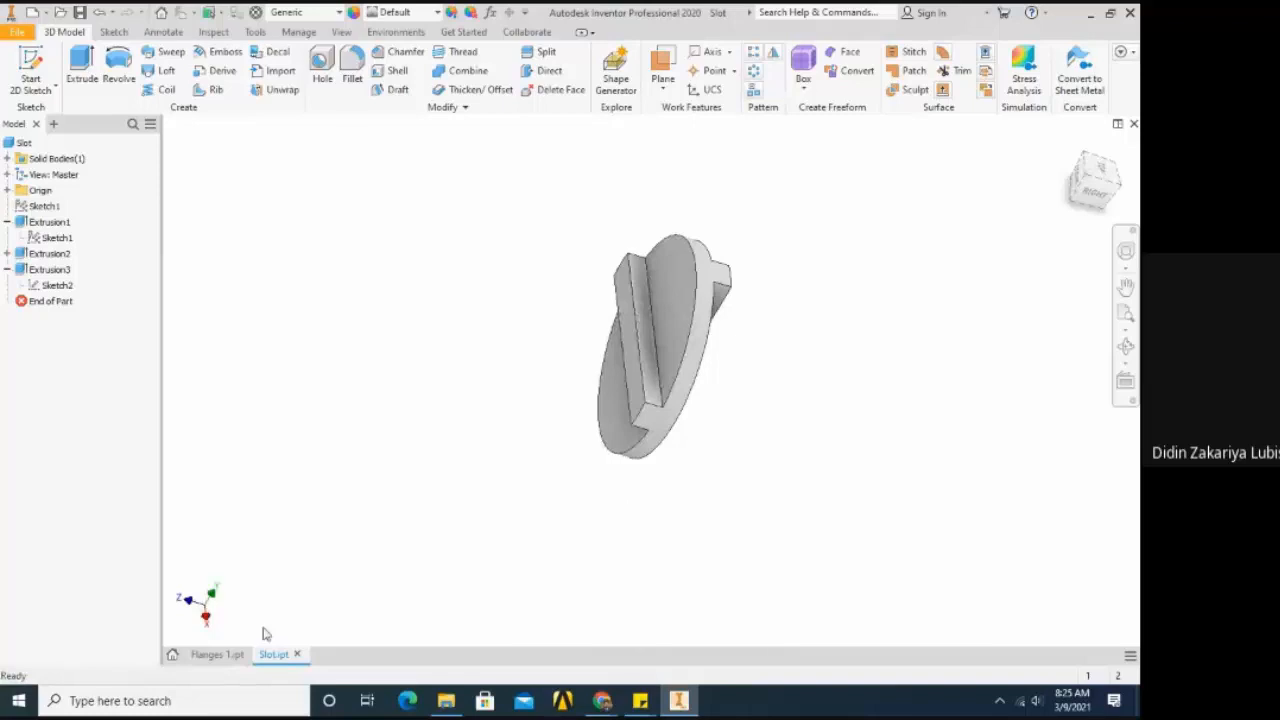
# - Look over the Flanges 1 and Slot part models in their open documents
pyautogui.click(192, 655)
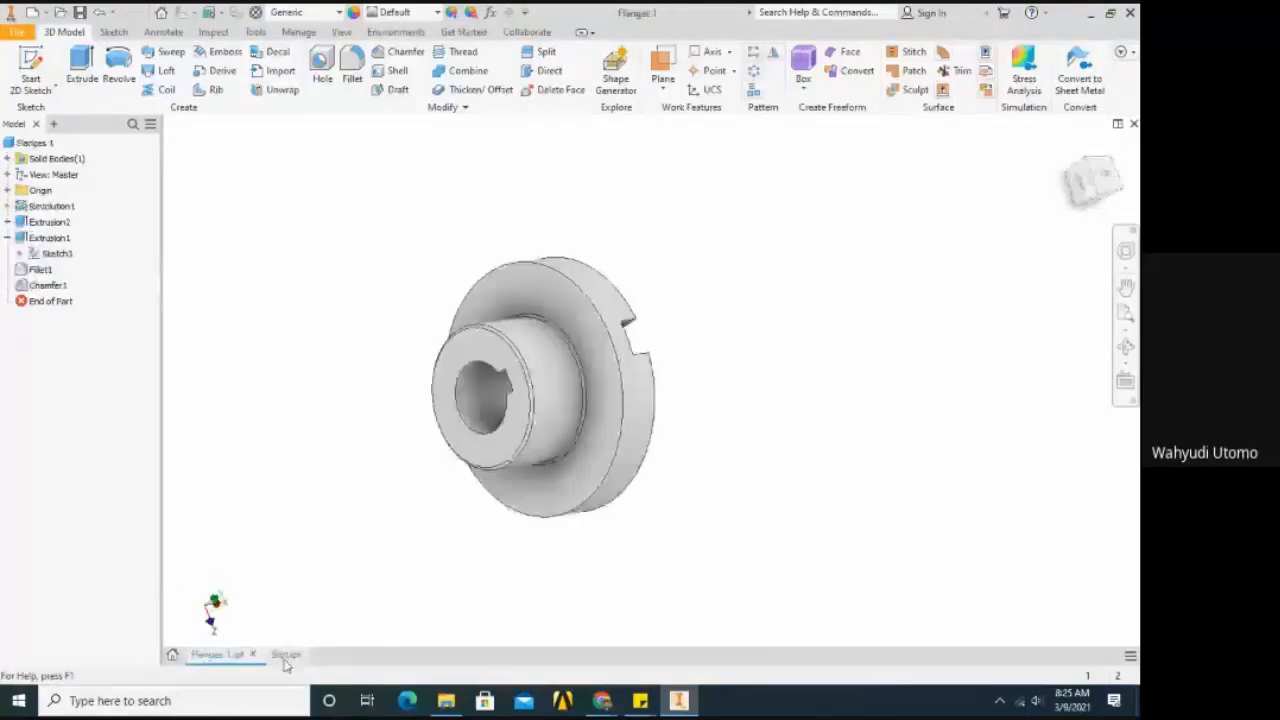
pyautogui.click(273, 654)
pyautogui.moveTo(658, 461)
pyautogui.mouseDown()
pyautogui.moveTo(669, 471)
pyautogui.moveTo(668, 449)
pyautogui.mouseUp()
pyautogui.press('Escape')
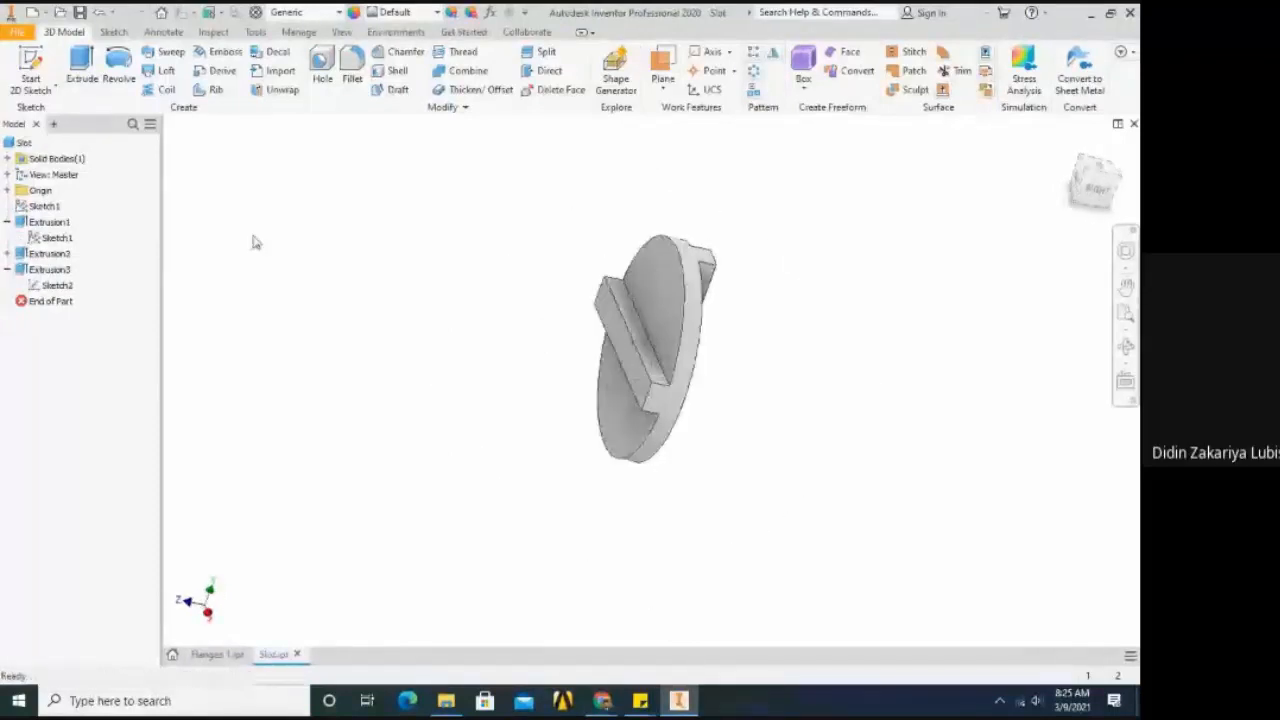
# - Create a new assembly file from the metric Standard (mm).iam template
pyautogui.click(22, 32)
pyautogui.moveTo(44, 92)
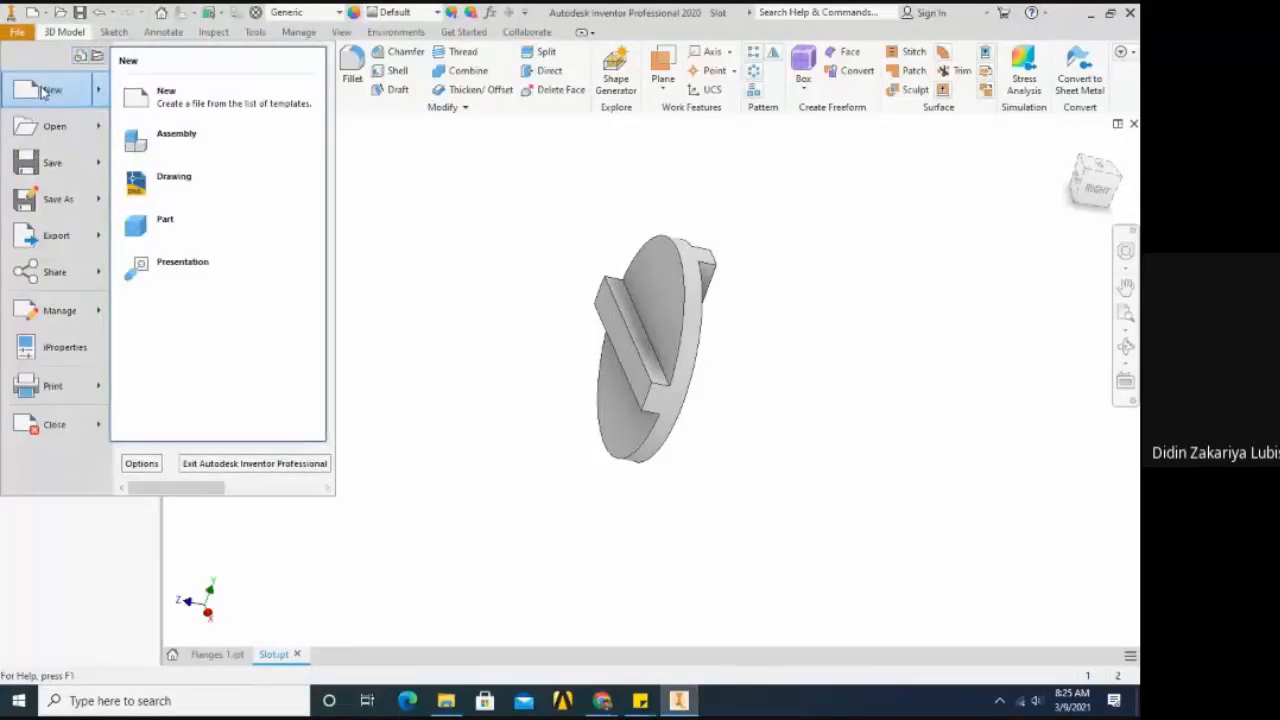
pyautogui.click(43, 92)
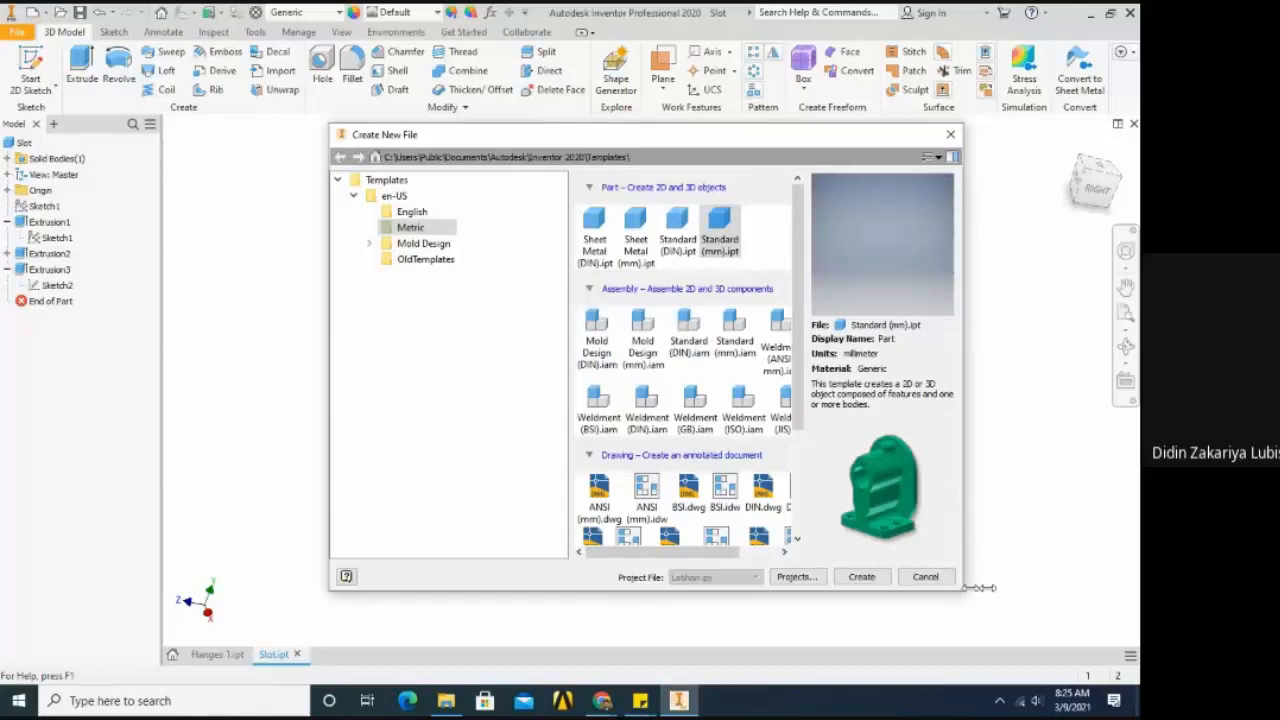
pyautogui.moveTo(979, 588); pyautogui.dragTo(1116, 586)
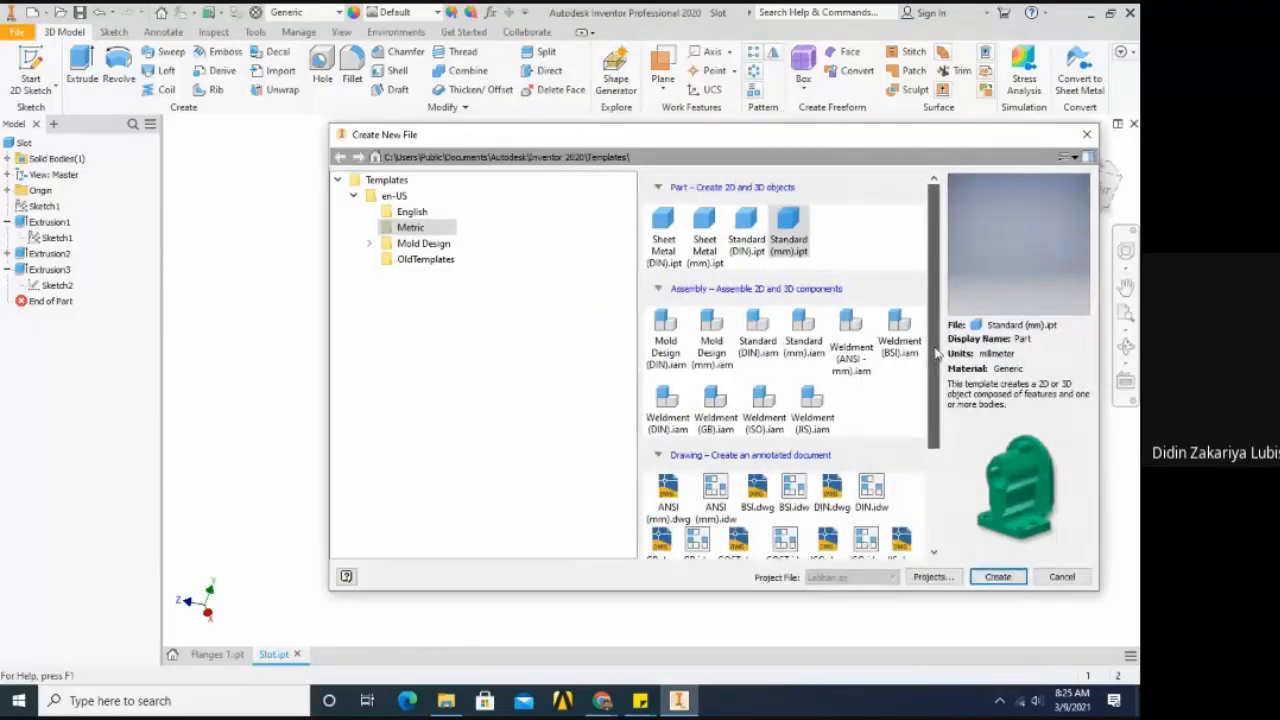
pyautogui.scroll(-1, 938, 352)
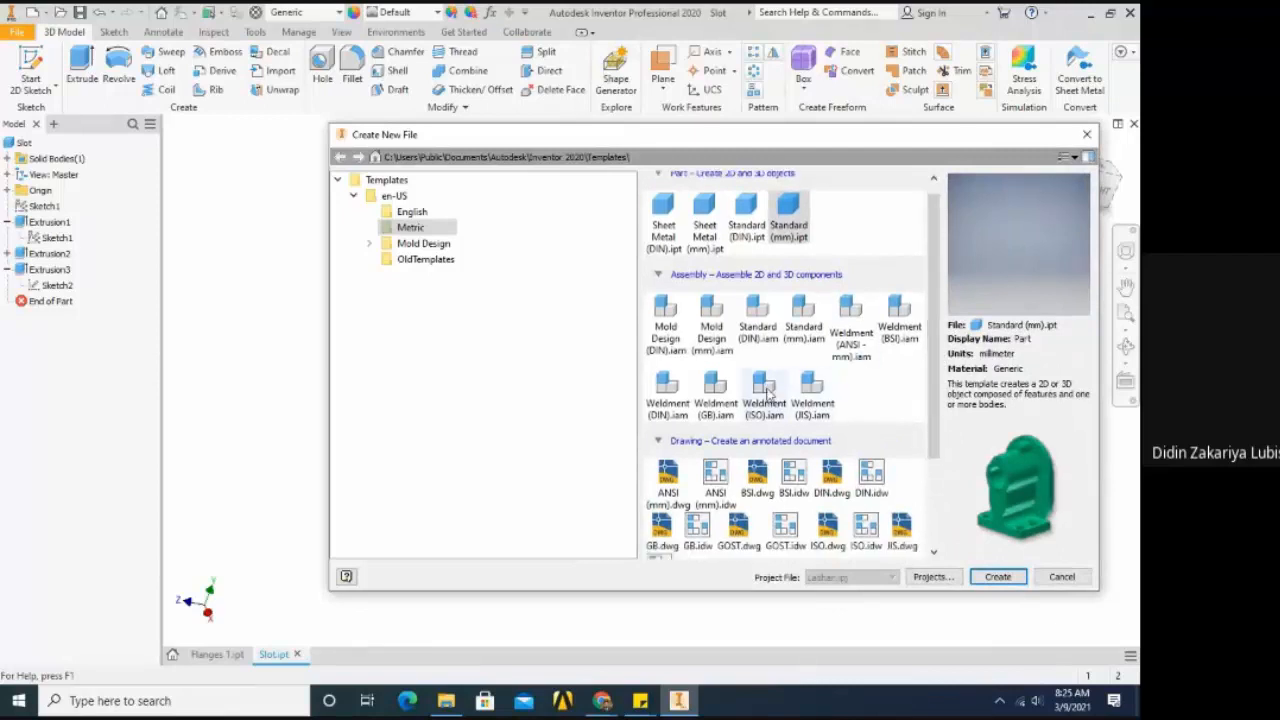
pyautogui.click(730, 395)
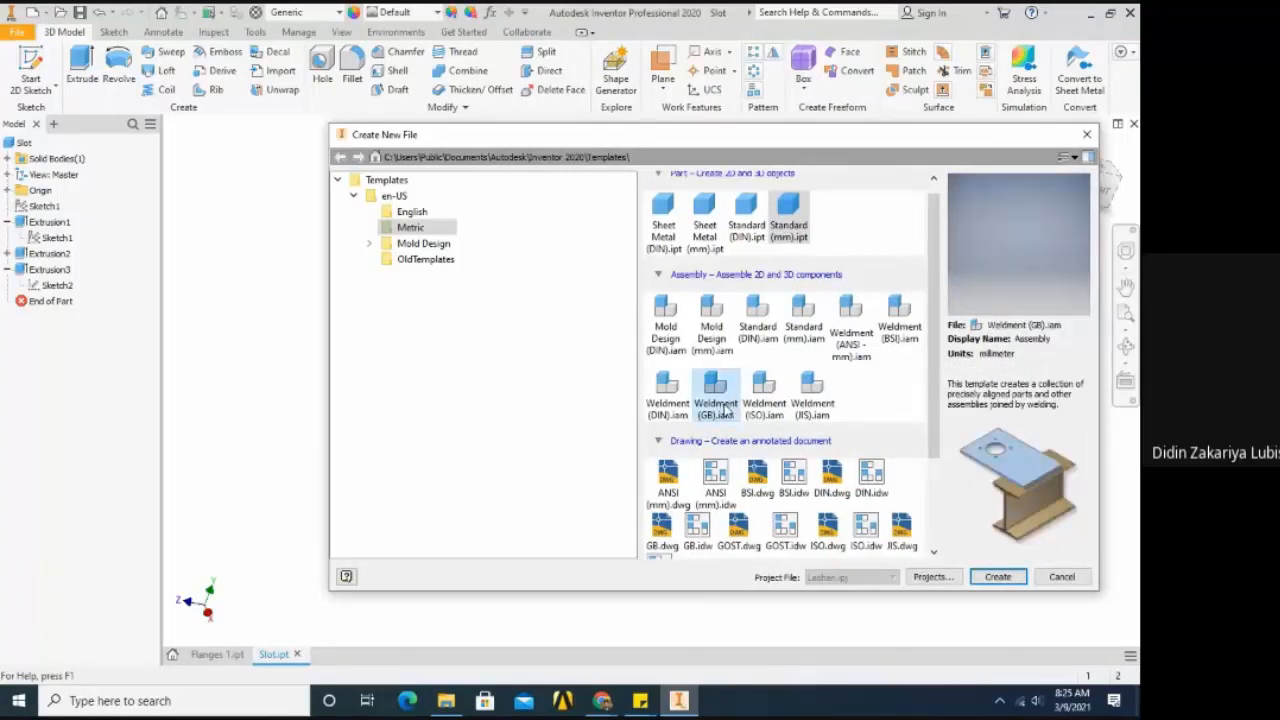
pyautogui.click(663, 395)
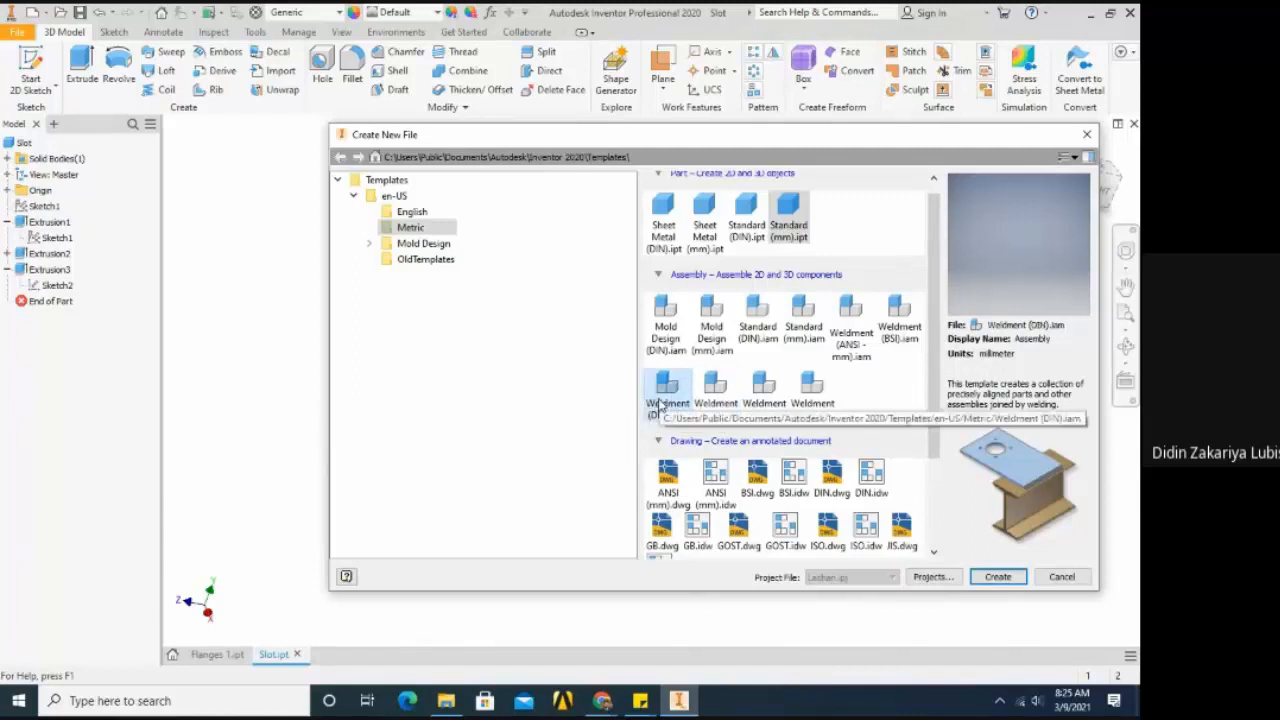
pyautogui.click(763, 398)
pyautogui.click(808, 400)
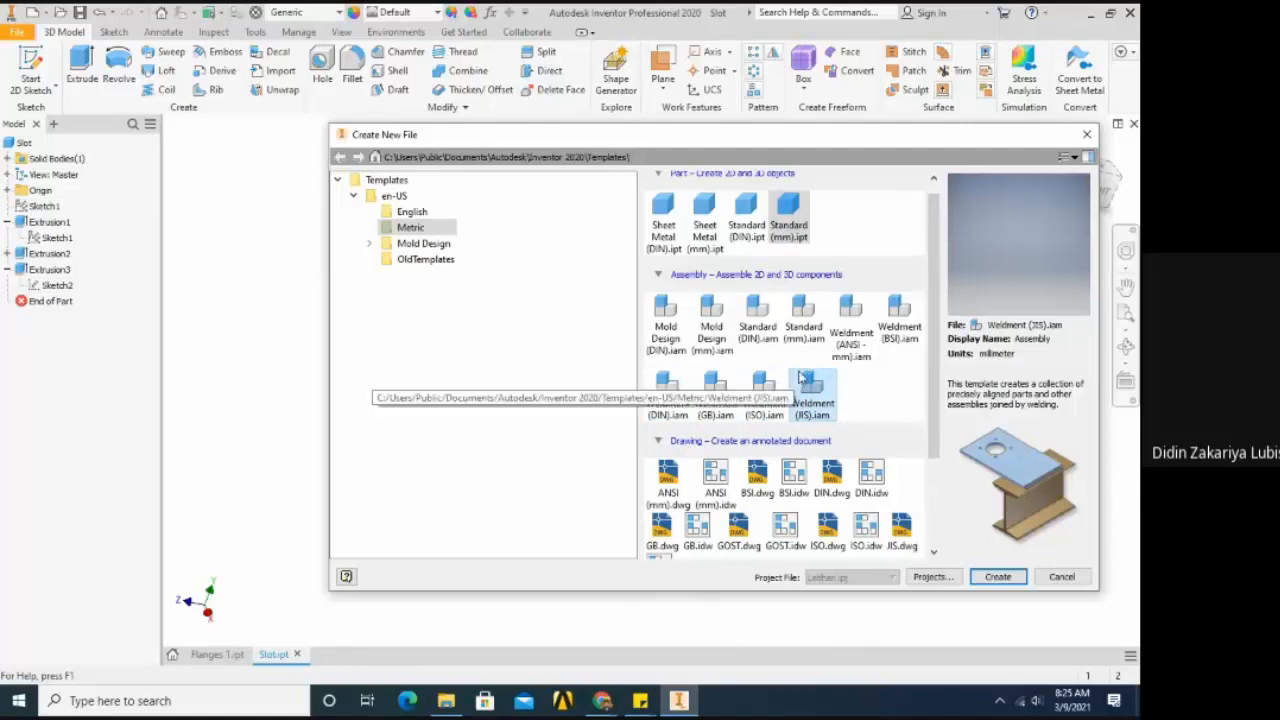
pyautogui.click(806, 318)
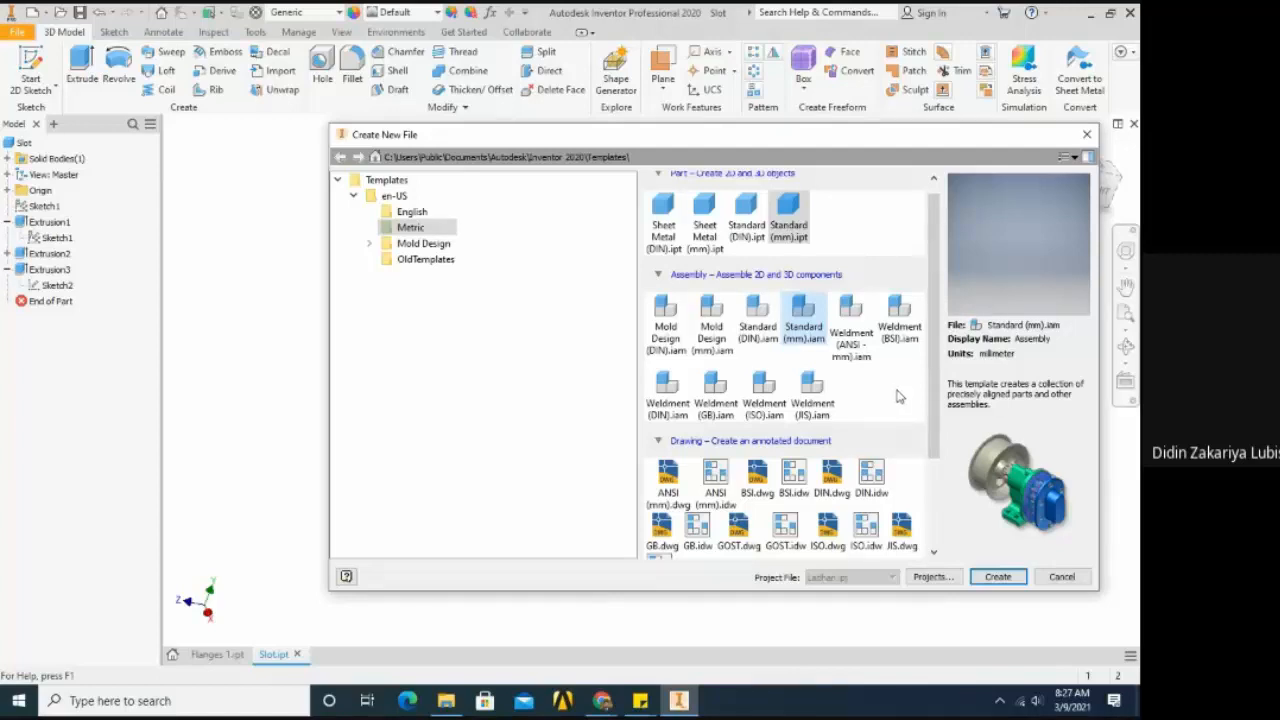
pyautogui.click(997, 580)
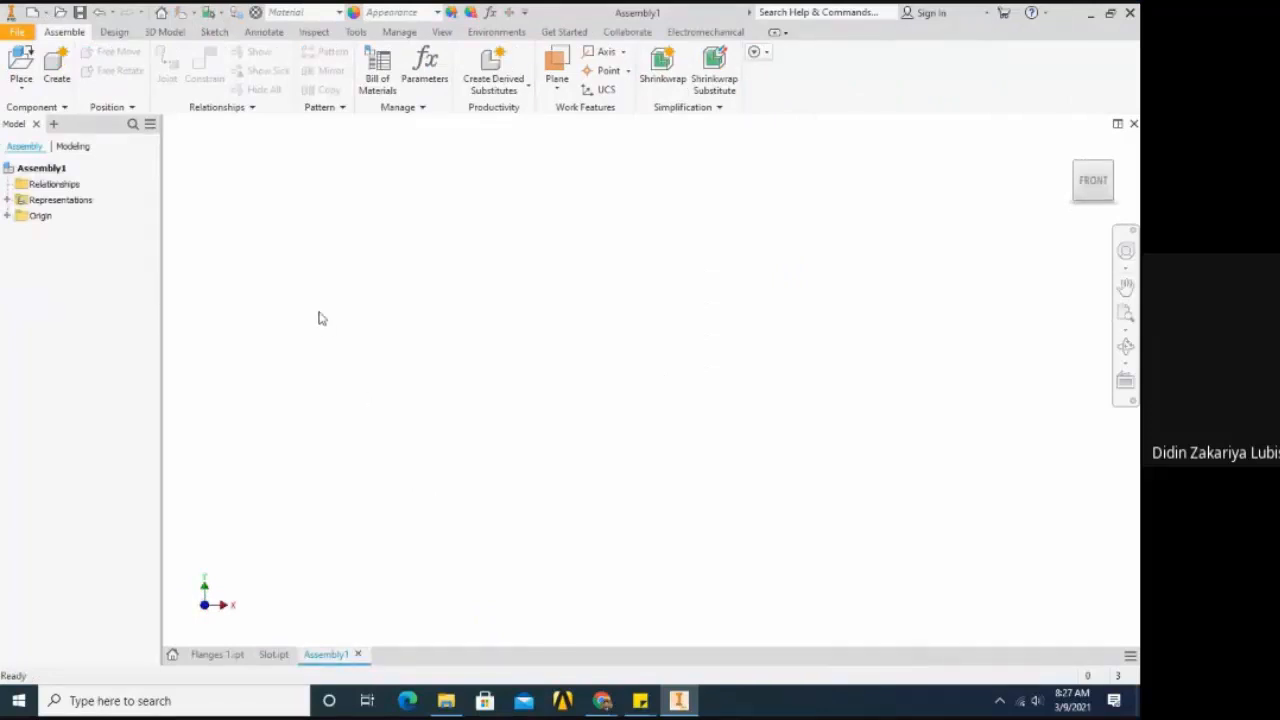
# - Start placing an existing component in the assembly, with the file selection dialog moved clear of the middle
pyautogui.click(21, 92)
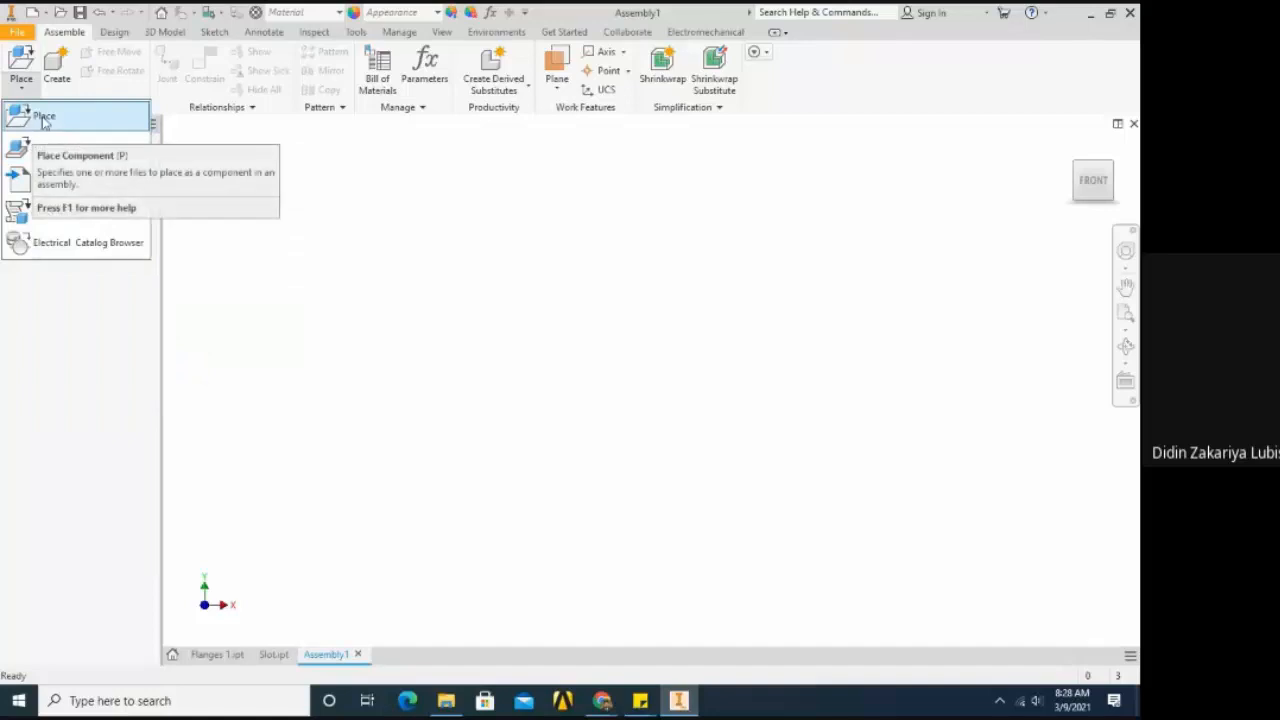
pyautogui.click(43, 118)
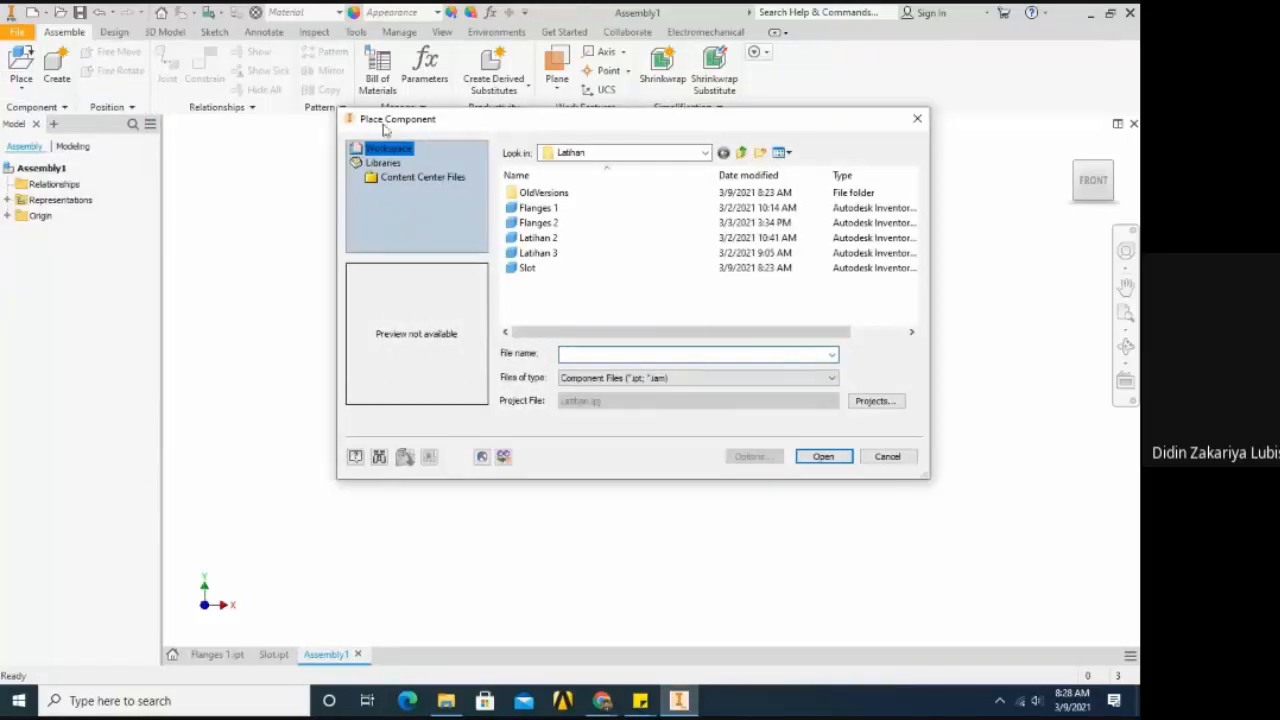
pyautogui.moveTo(385, 128); pyautogui.dragTo(206, 114)
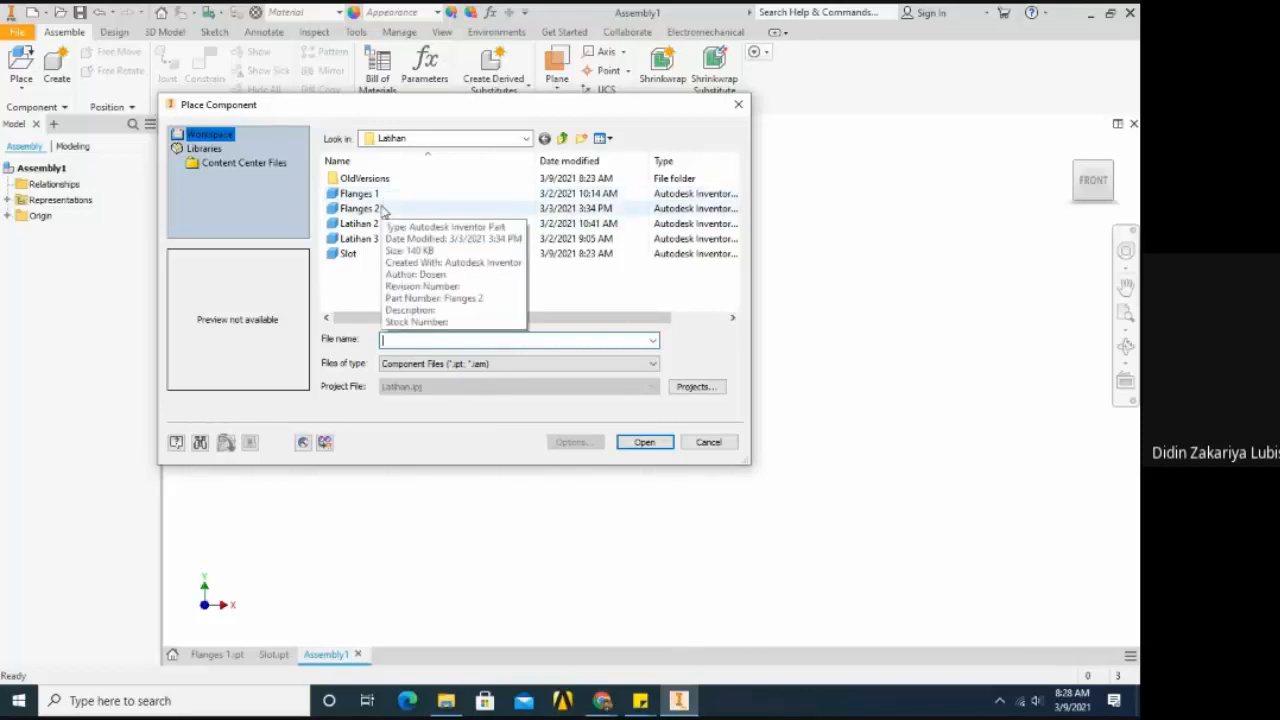
# - Try selecting Flanges 1 together with Slot, and the whole range of part files from Flanges 1 to Slot
pyautogui.click(377, 195)
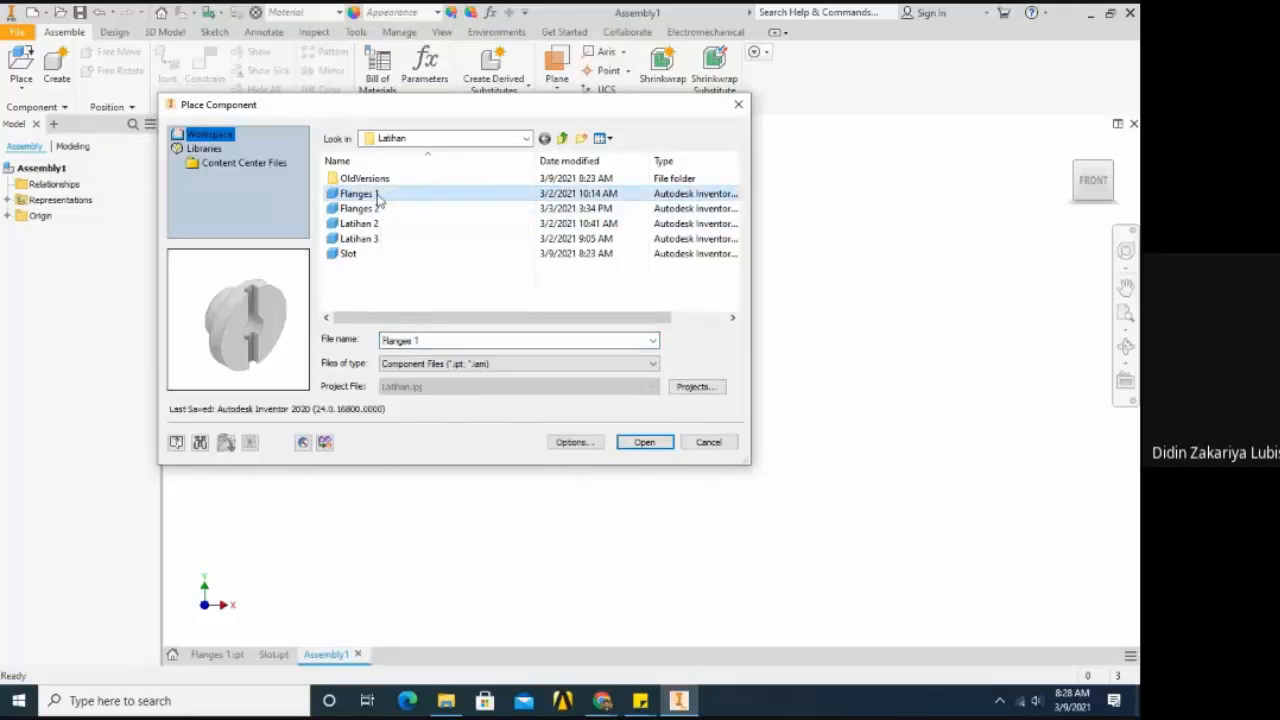
pyautogui.click(379, 256)
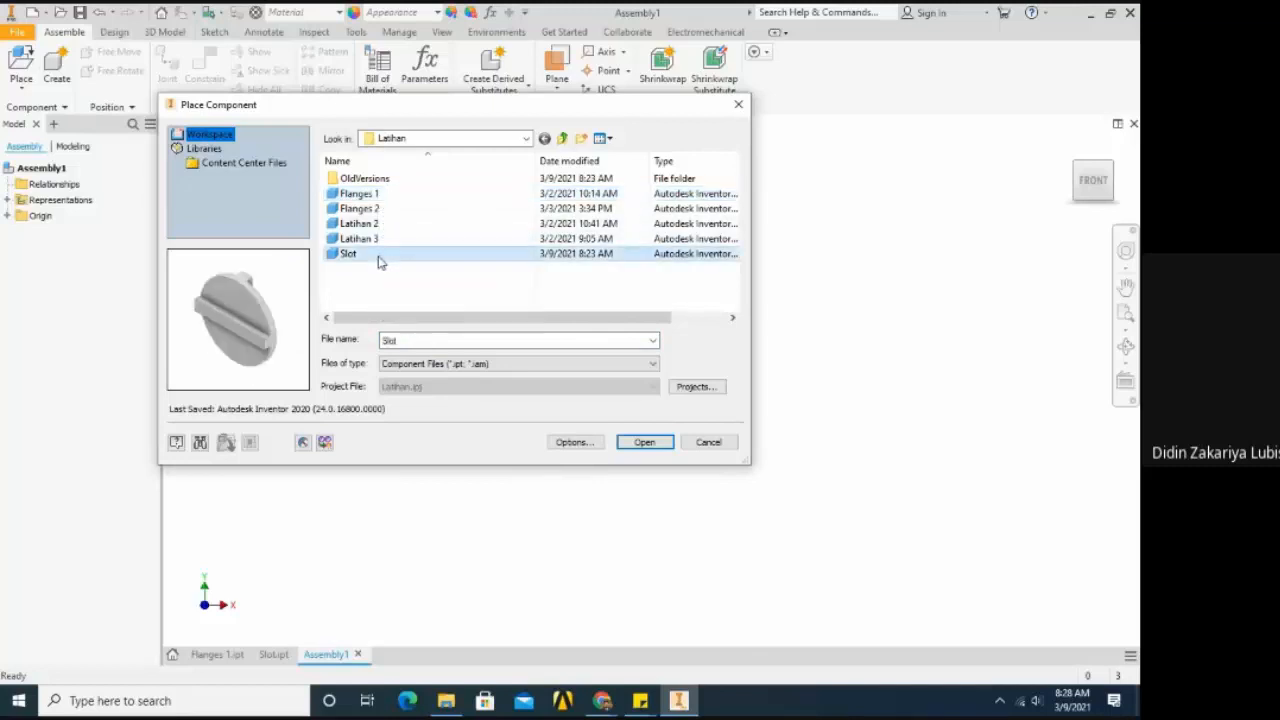
pyautogui.click(385, 197)
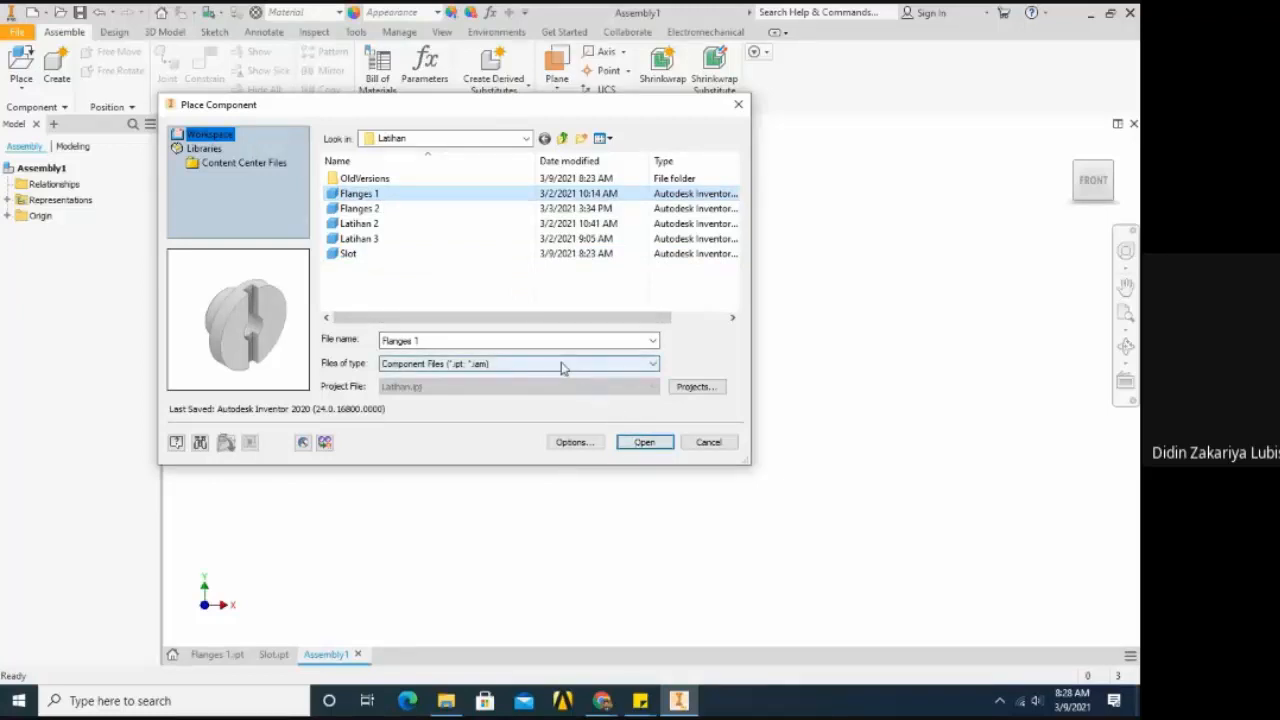
pyautogui.keyDown('ctrl'); pyautogui.click(372, 255); pyautogui.keyUp('ctrl')
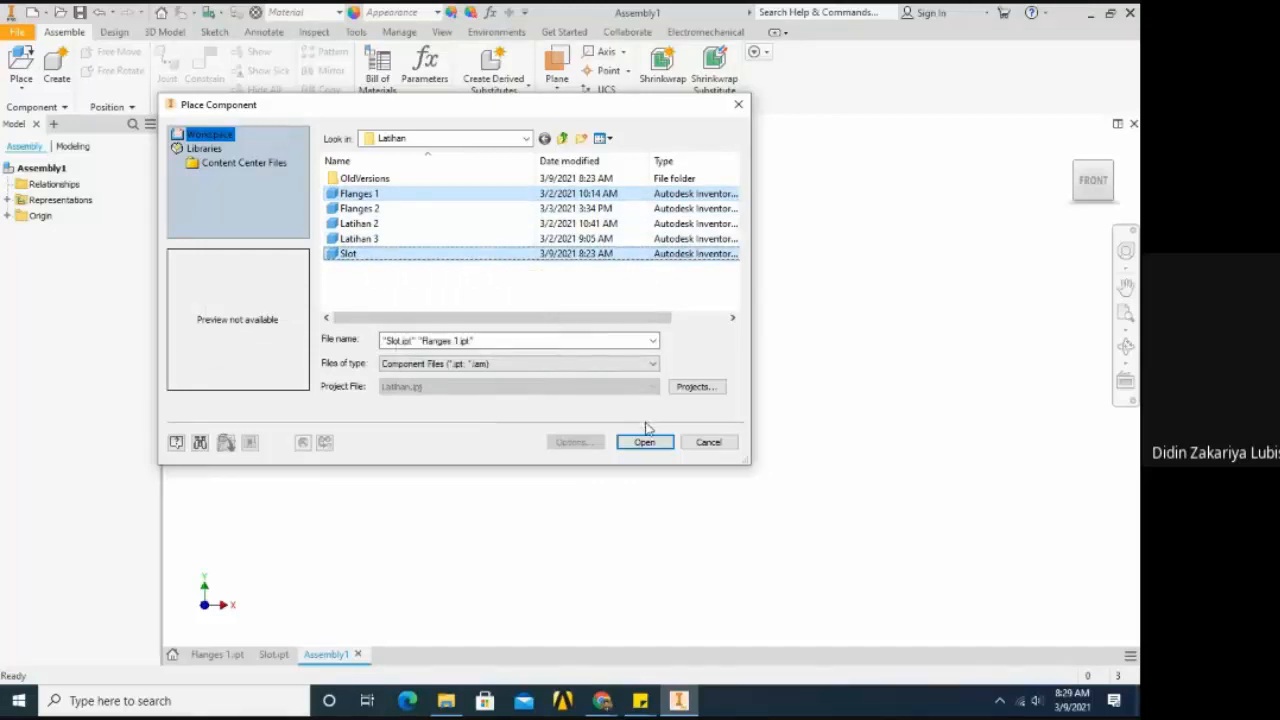
pyautogui.click(447, 284)
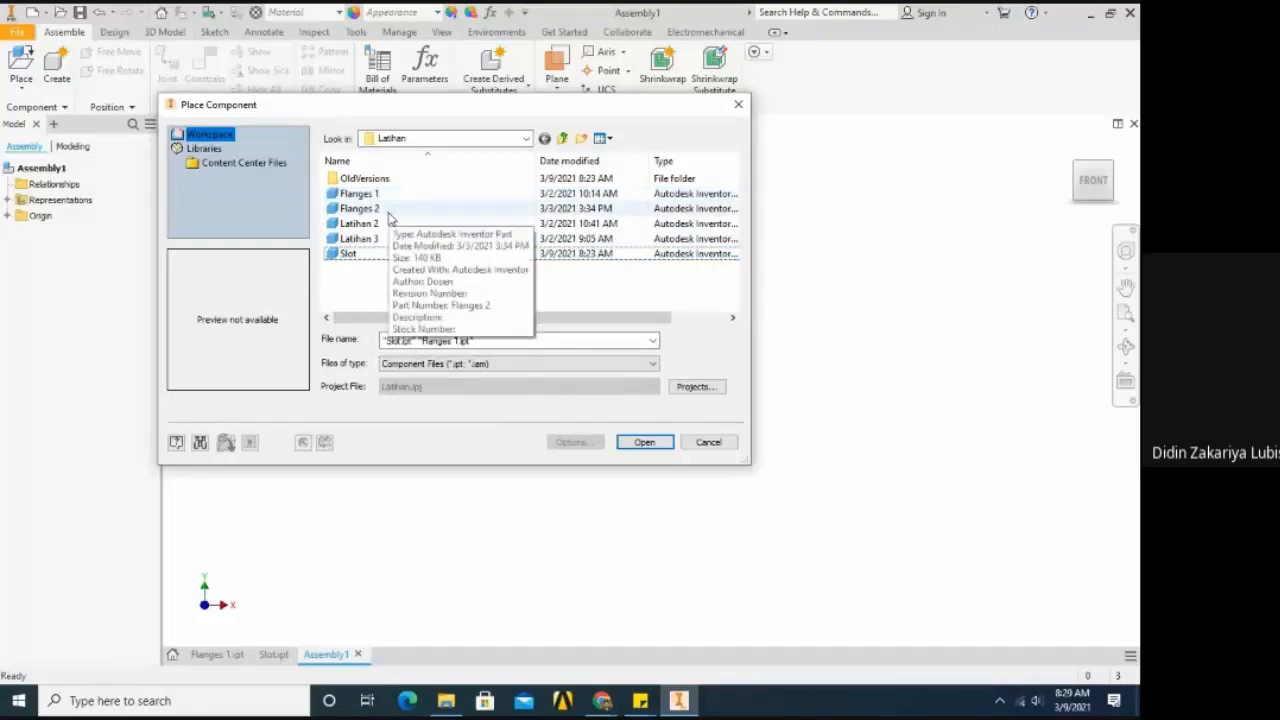
pyautogui.click(390, 197)
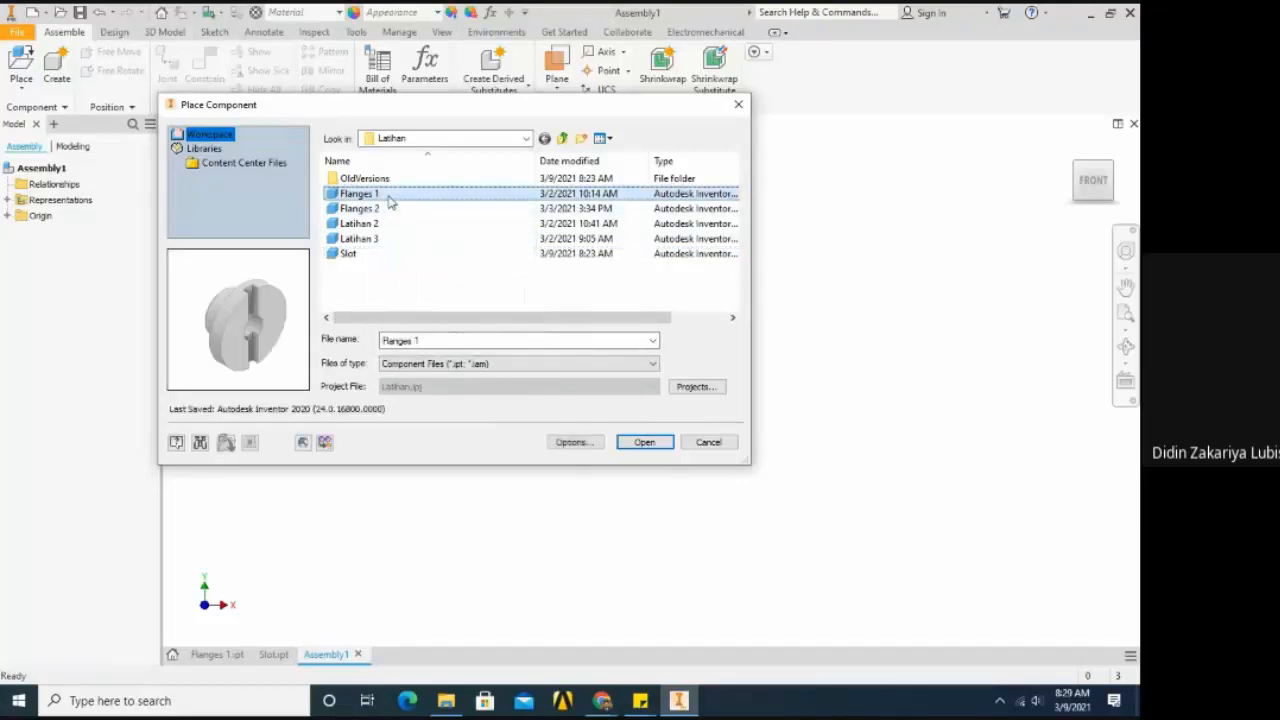
pyautogui.keyDown('shift'); pyautogui.click(380, 255); pyautogui.keyUp('shift')
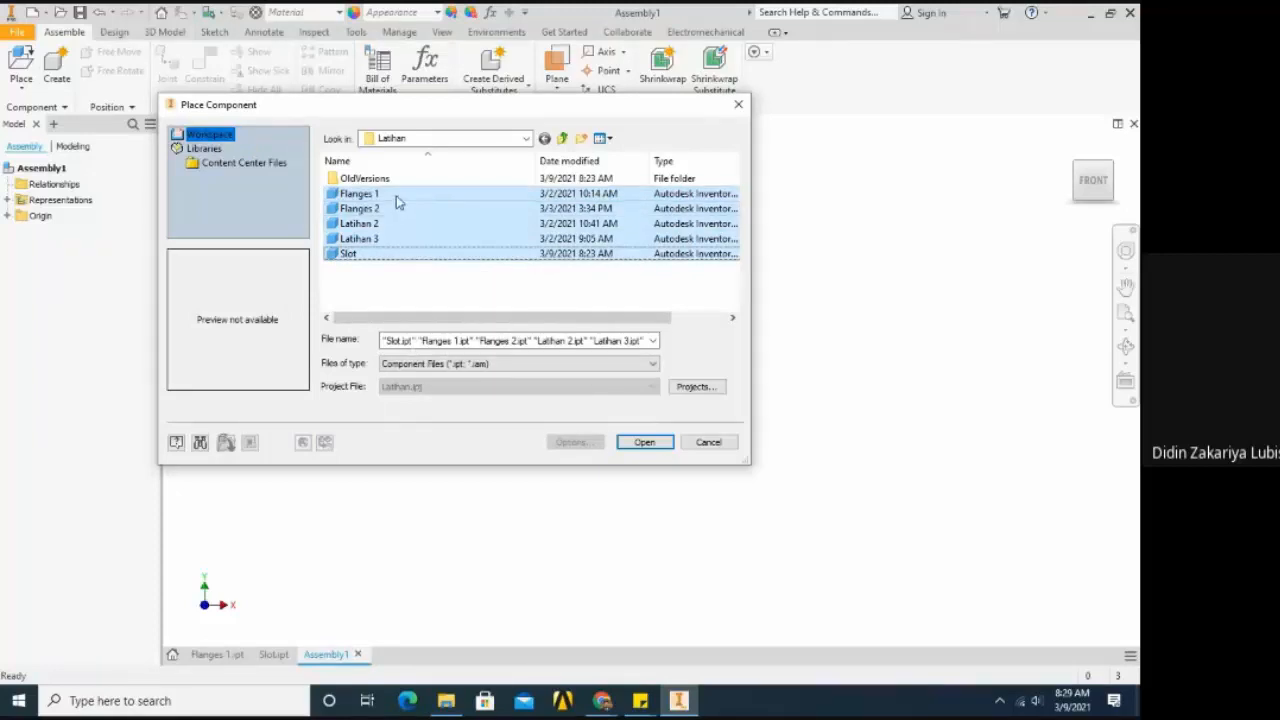
pyautogui.click(396, 286)
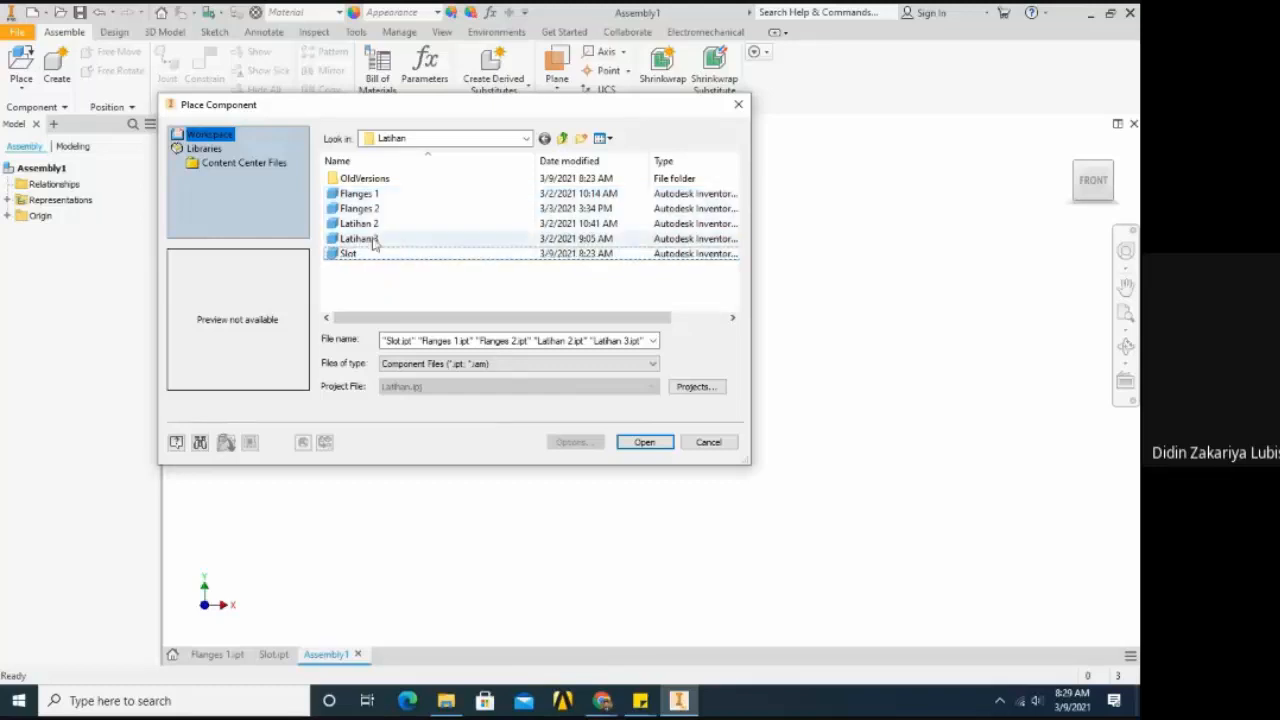
# - Load Flanges 1 from the Latihan folder and place its first instance in the assembly
pyautogui.click(362, 194)
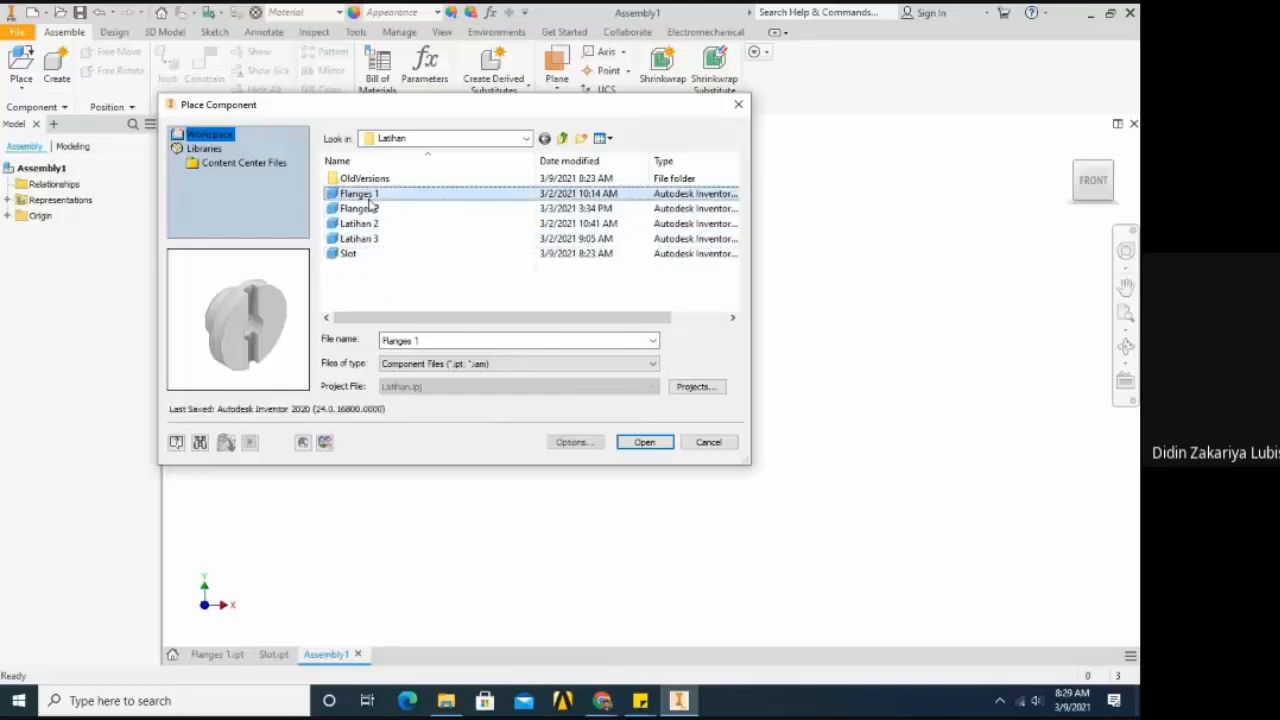
pyautogui.click(645, 442)
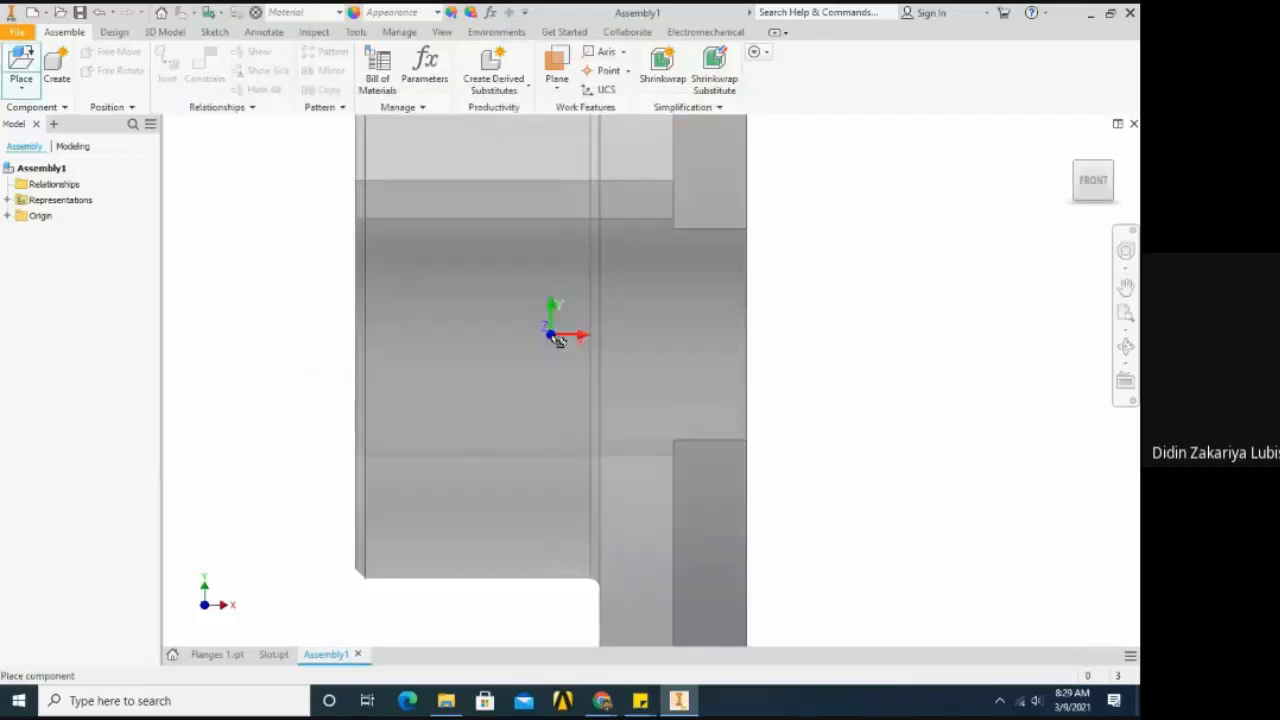
pyautogui.scroll(-5, 552, 336)
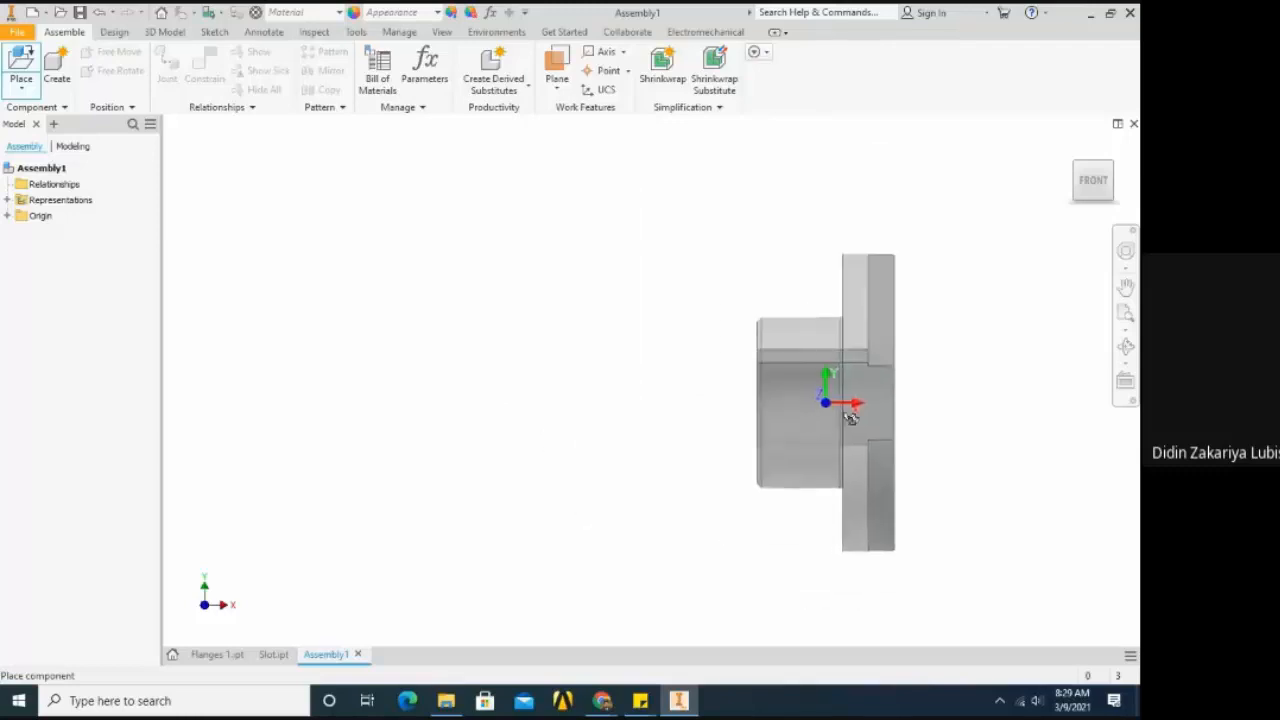
pyautogui.scroll(-3, 600, 372)
pyautogui.scroll(5, 572, 363)
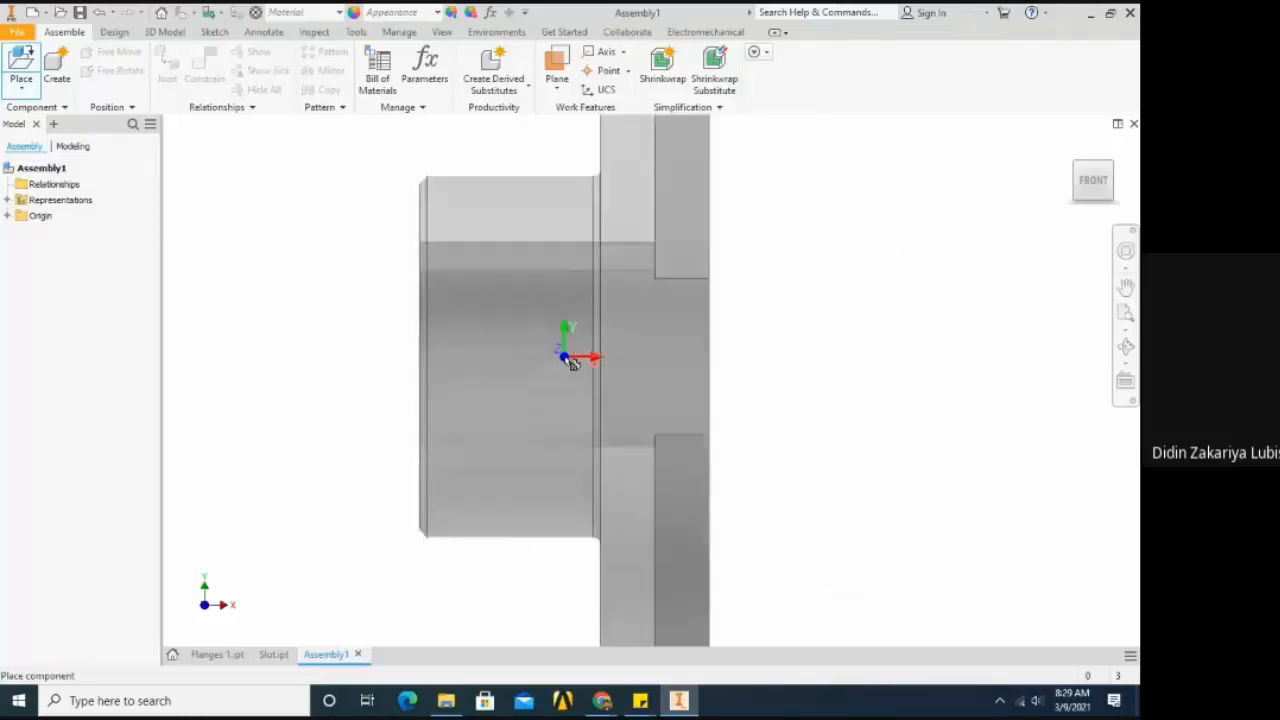
pyautogui.scroll(-5, 572, 363)
pyautogui.scroll(6, 572, 363)
pyautogui.scroll(-4, 572, 363)
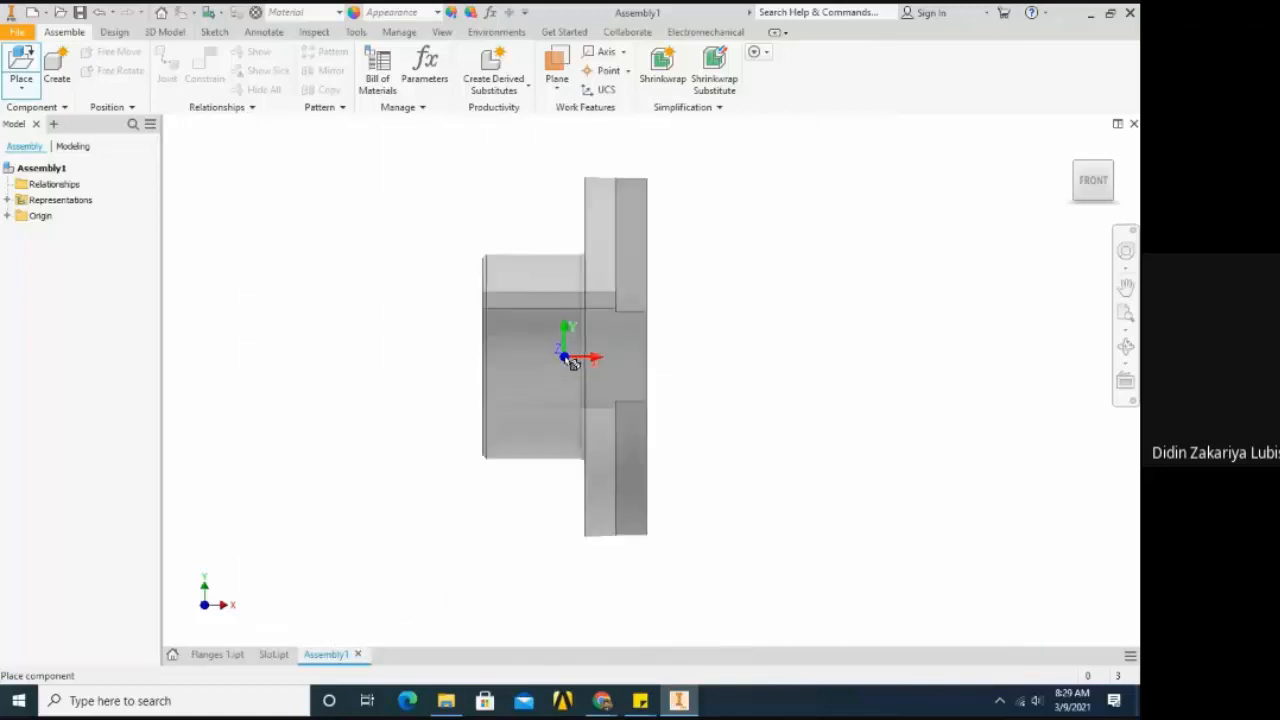
pyautogui.scroll(-3, 538, 327)
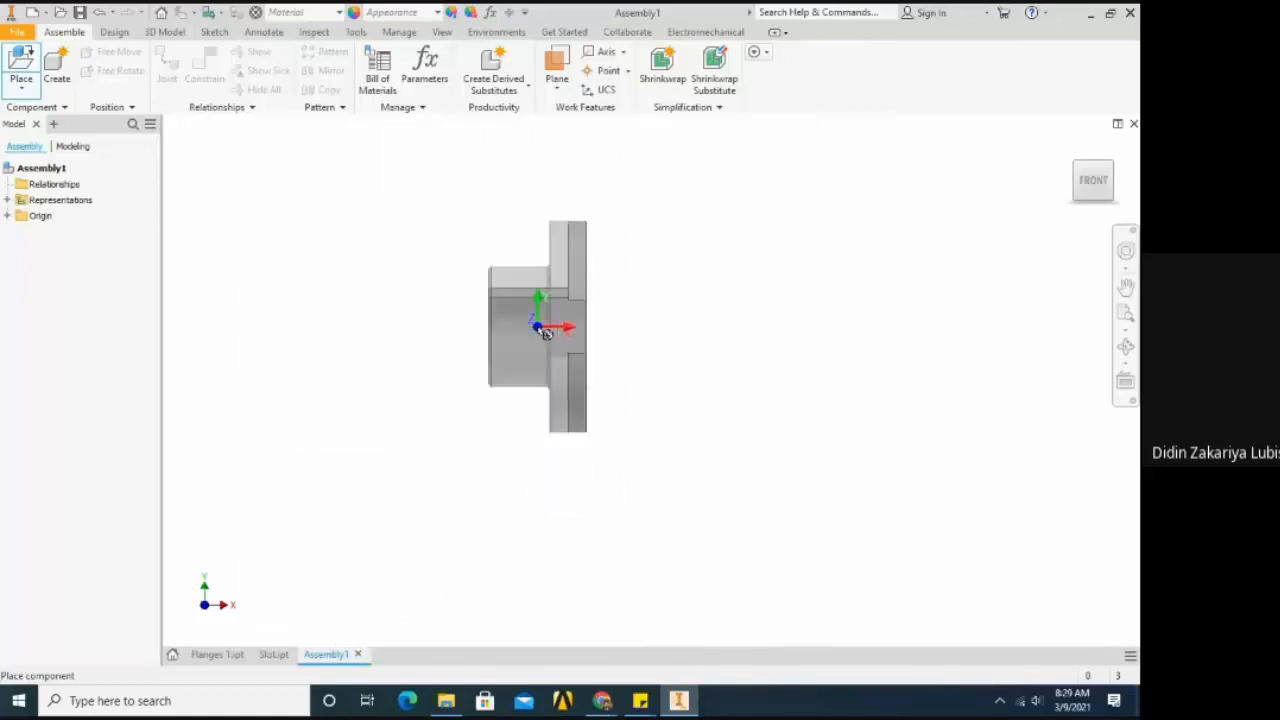
pyautogui.click(573, 343)
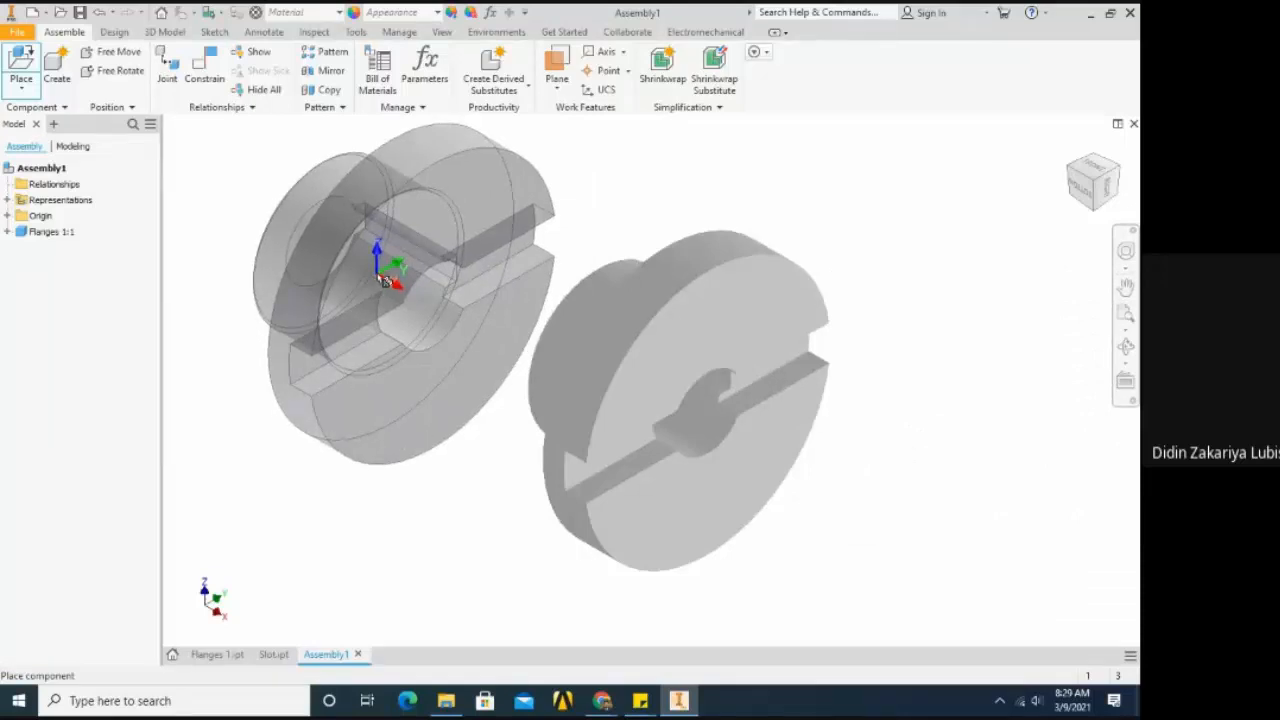
# - Place three more instances of Flanges 1 around the first one and finish the placement
pyautogui.click(362, 276)
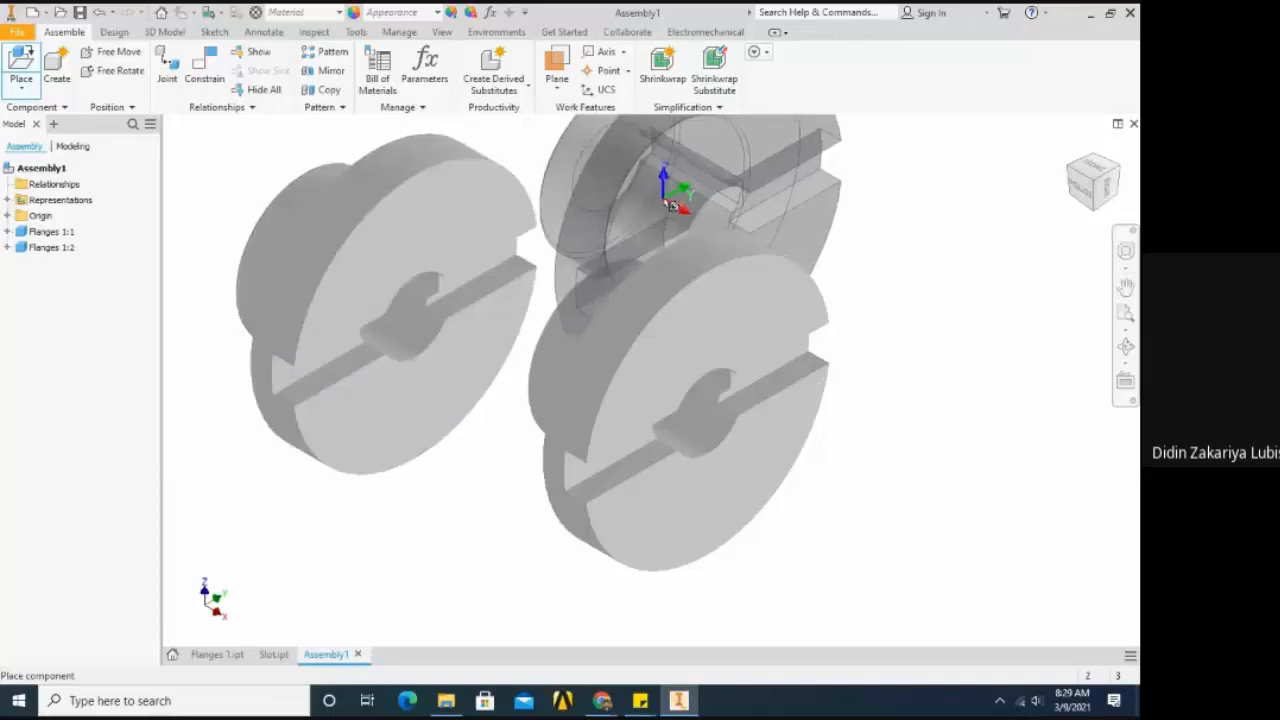
pyautogui.scroll(-5, 672, 205)
pyautogui.click(600, 184)
pyautogui.click(708, 196)
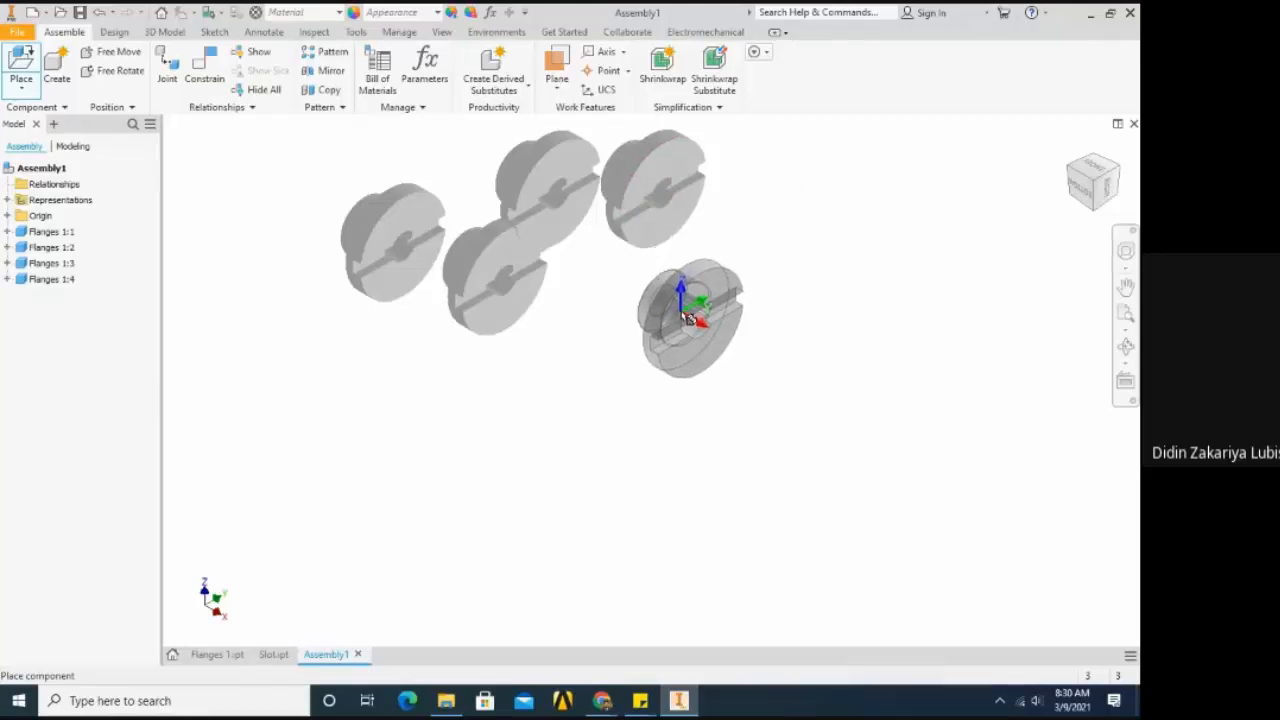
pyautogui.rightClick(688, 318)
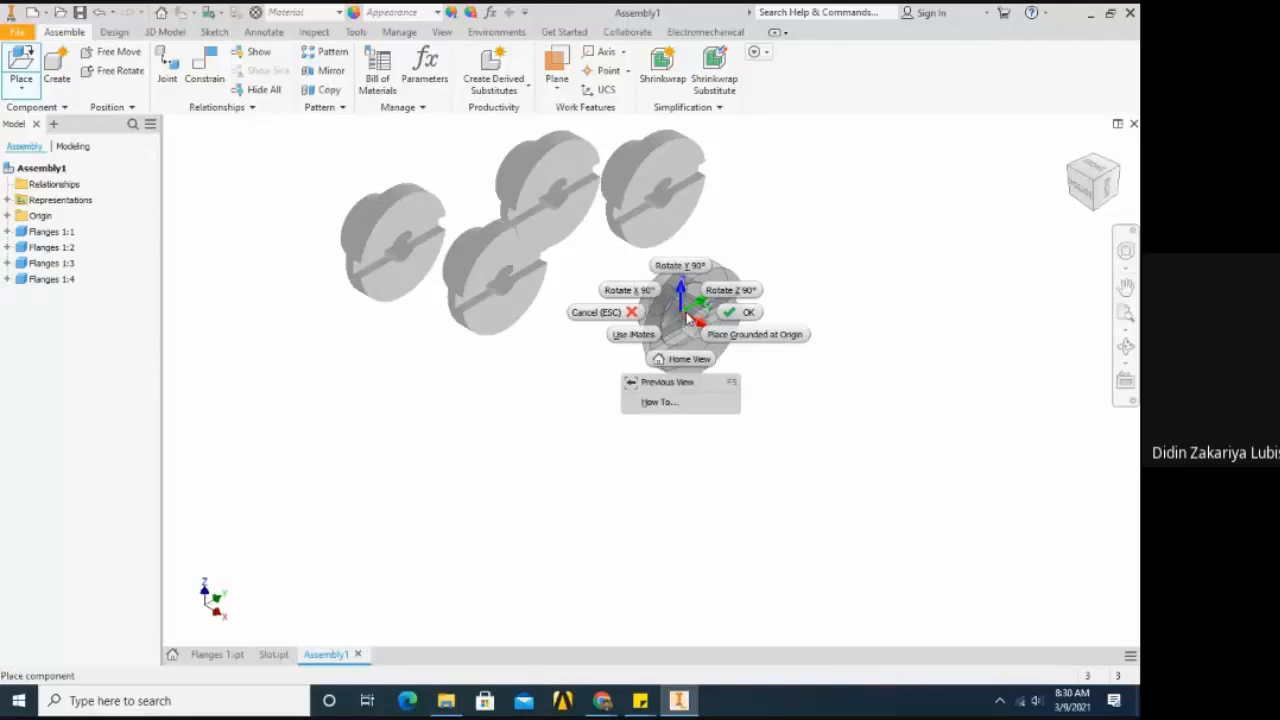
pyautogui.click(730, 312)
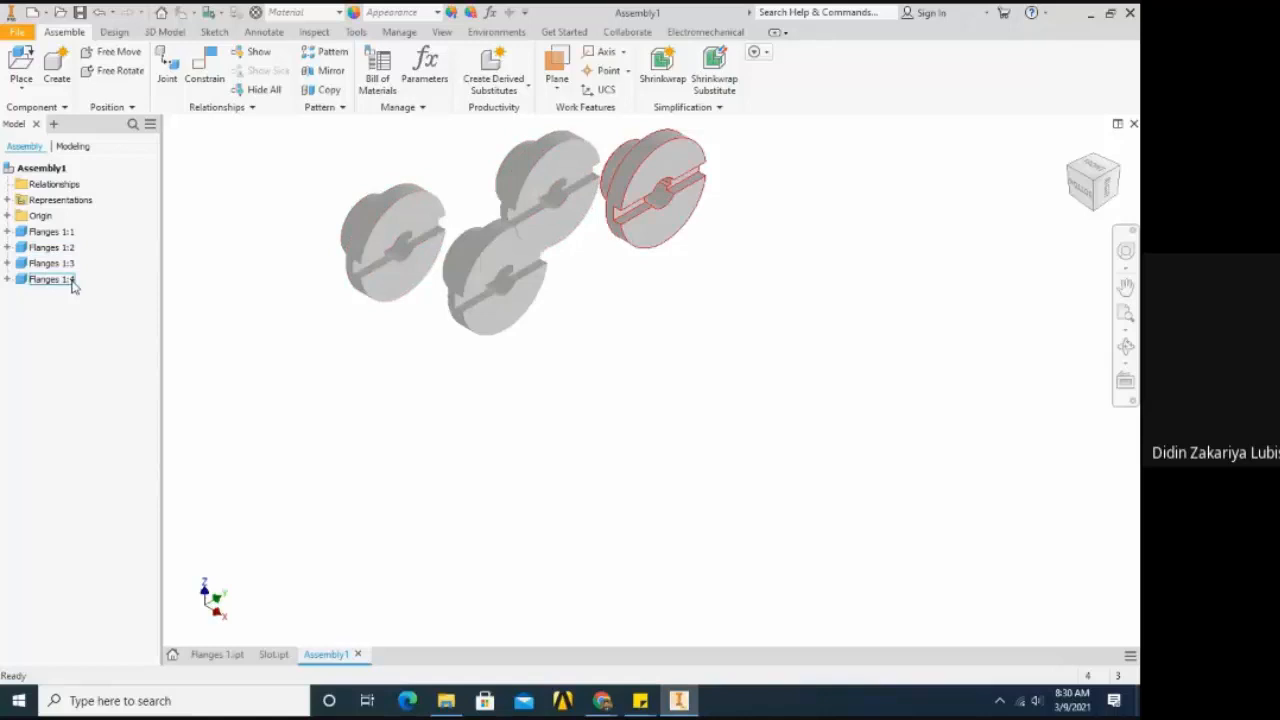
# - Move the first flange down, clear of the other copies, and delete the instance Flanges 1:2
pyautogui.click(486, 316)
pyautogui.moveTo(447, 368); pyautogui.dragTo(491, 393)
pyautogui.click(416, 286)
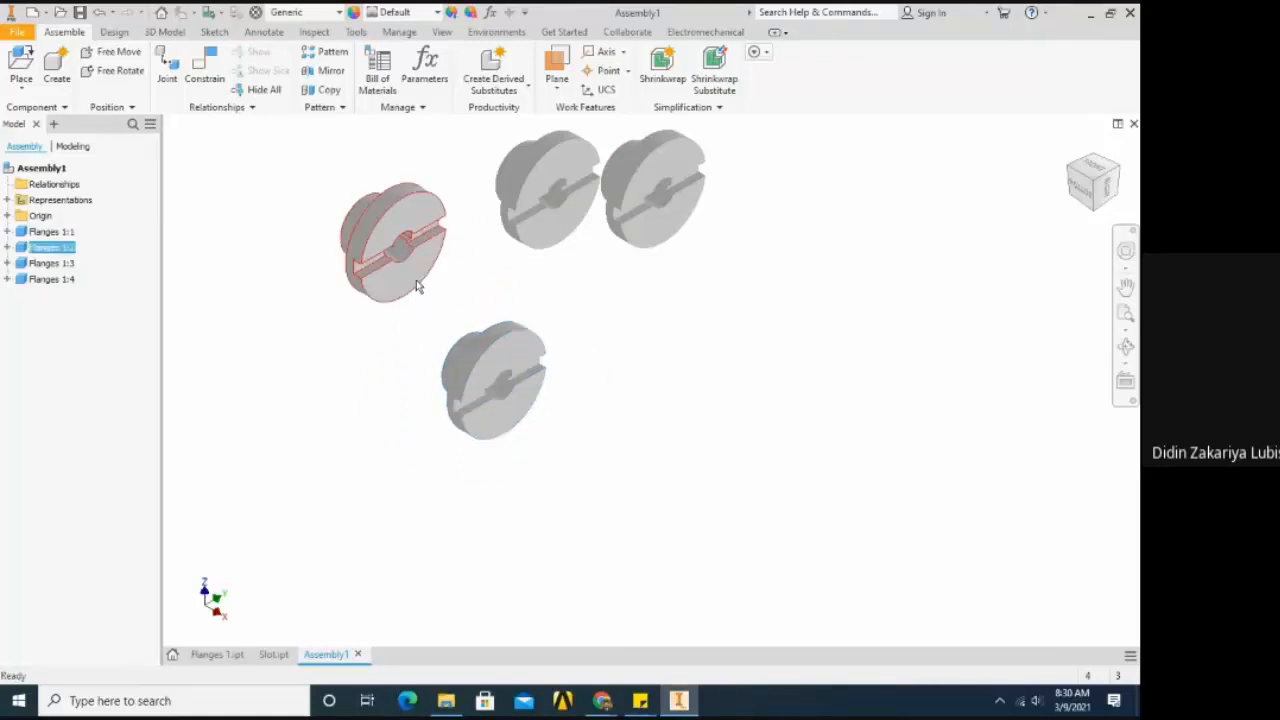
pyautogui.press('Delete')
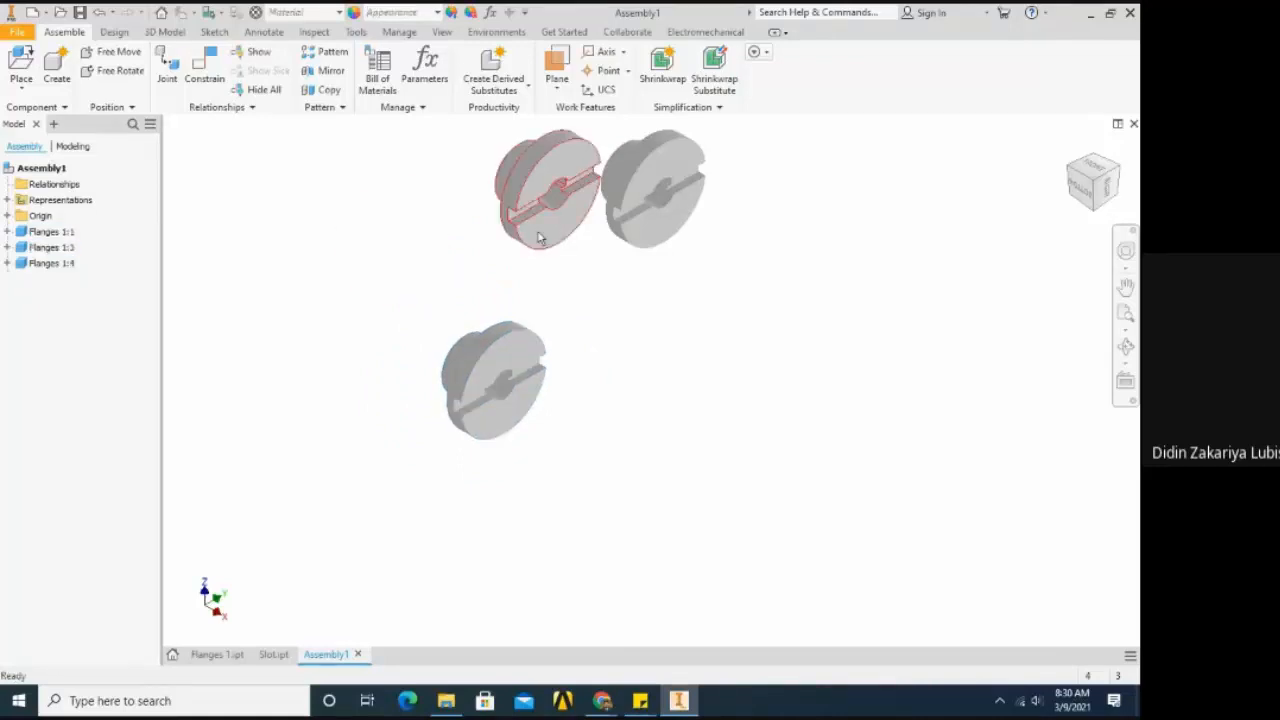
# - Delete the extra flange instances Flanges 1:3 and Flanges 1:4 from the assembly
pyautogui.click(538, 237)
pyautogui.press('Delete')
pyautogui.click(626, 238)
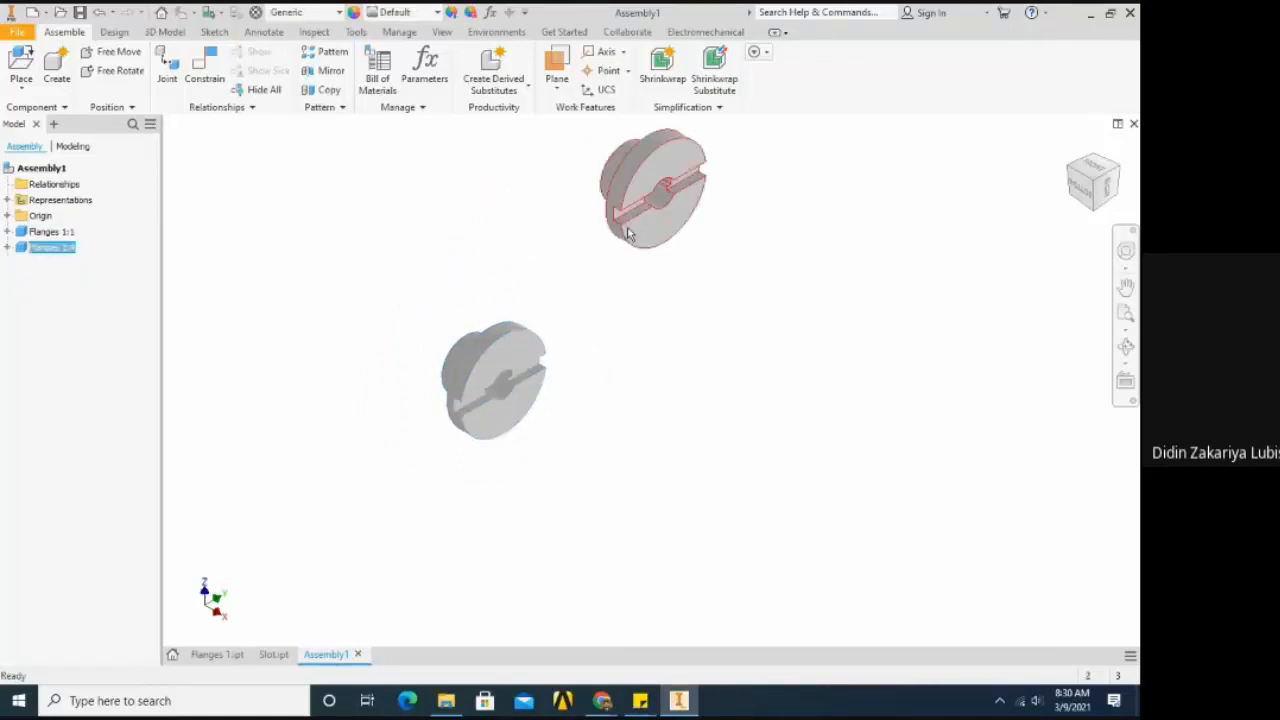
pyautogui.press('Delete')
pyautogui.scroll(-2, 386, 251)
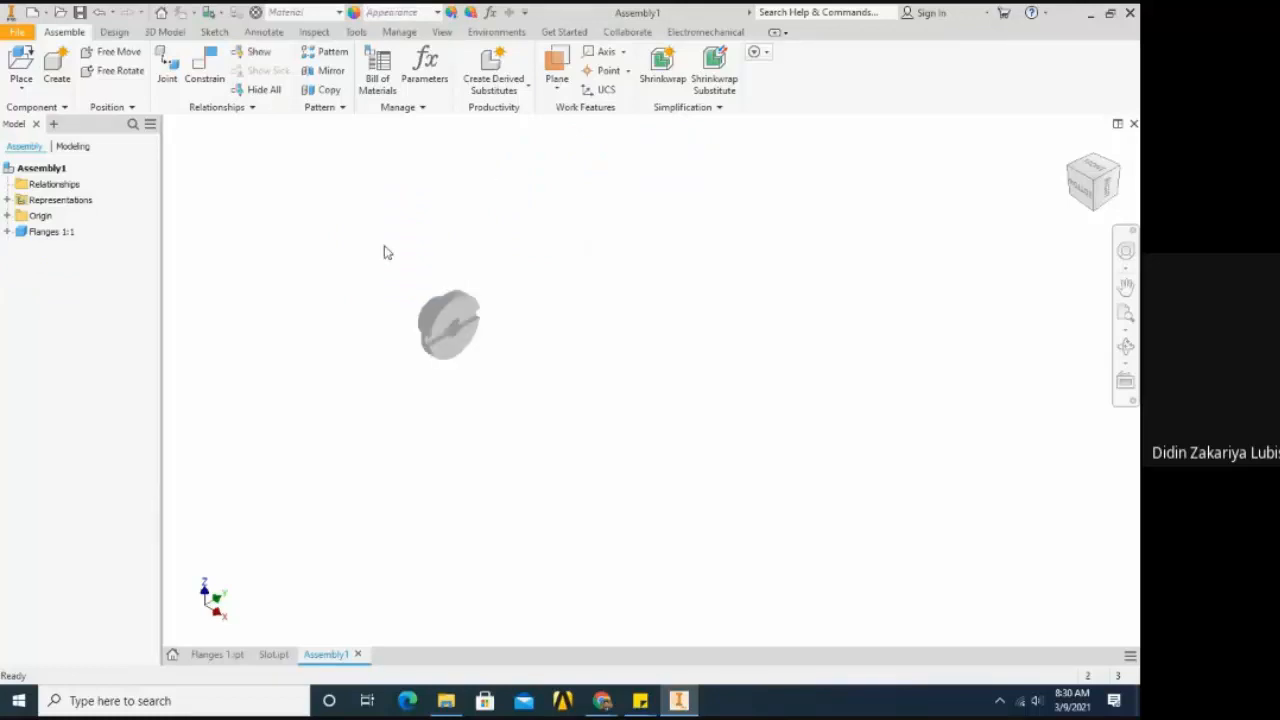
# - Move the remaining flange to new positions in empty space to test its free movement
pyautogui.scroll(3, 384, 343)
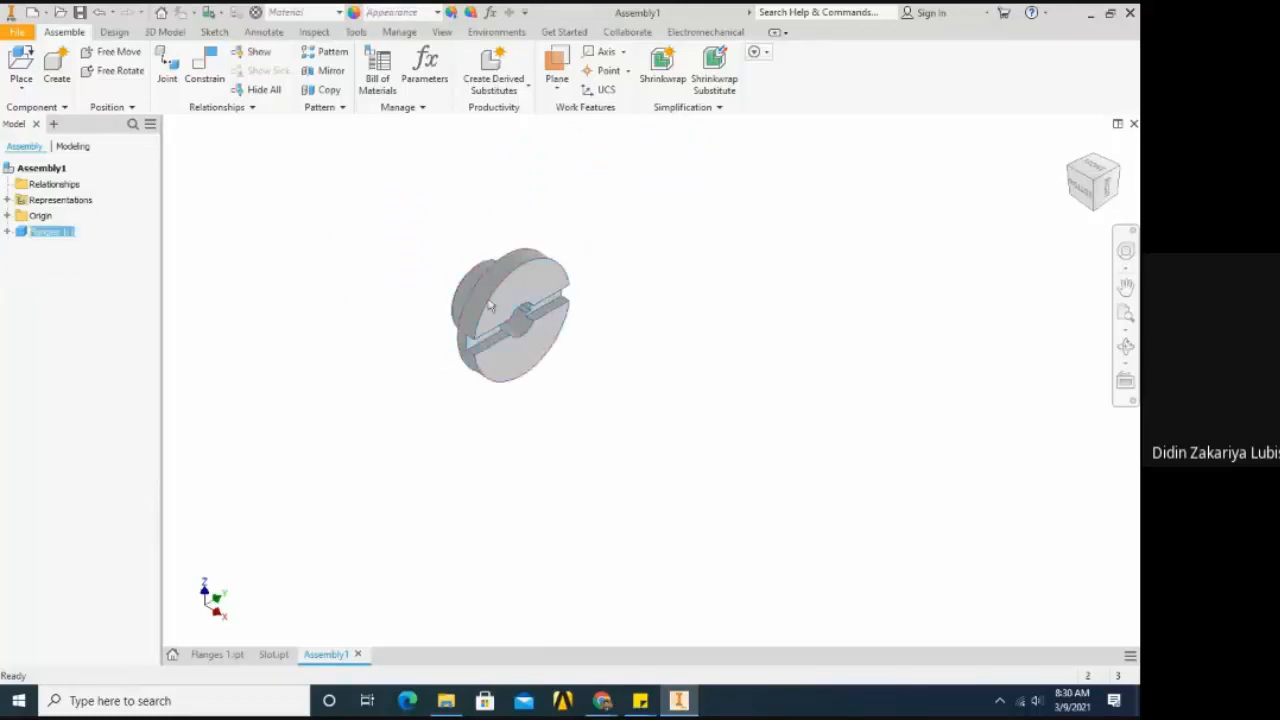
pyautogui.moveTo(494, 302); pyautogui.dragTo(456, 252)
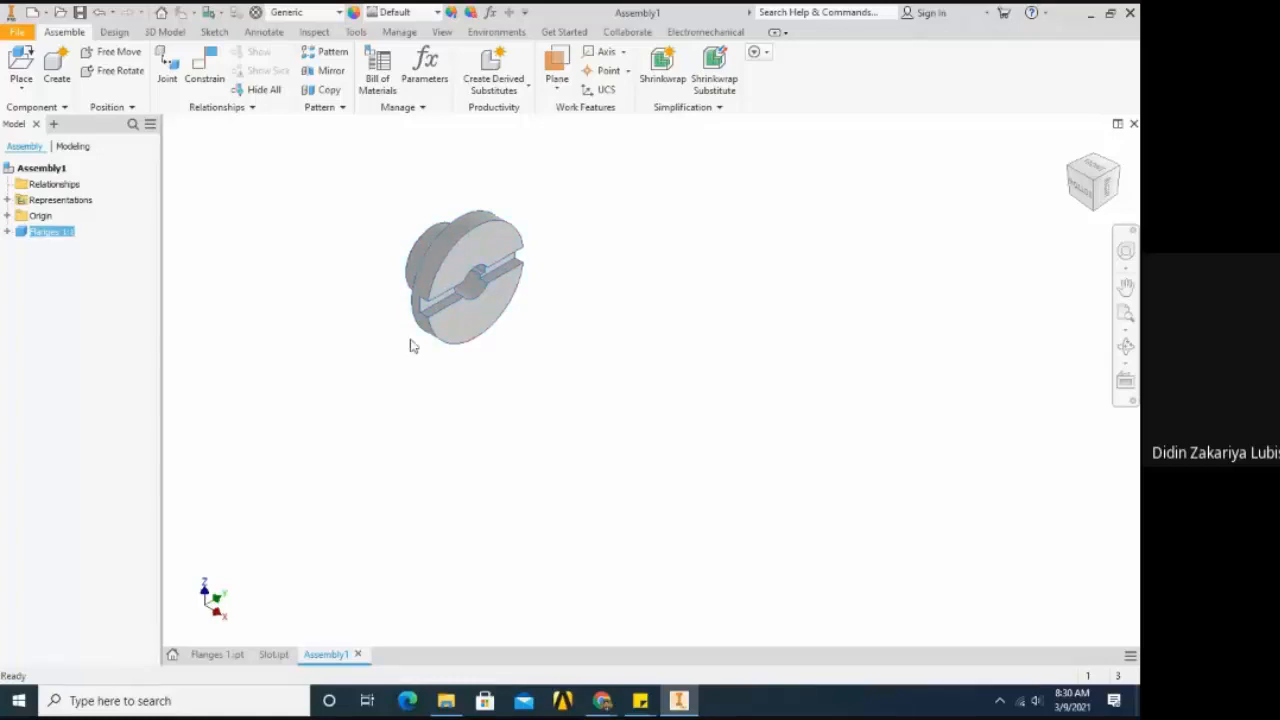
pyautogui.scroll(3, 410, 340)
pyautogui.scroll(-4, 376, 314)
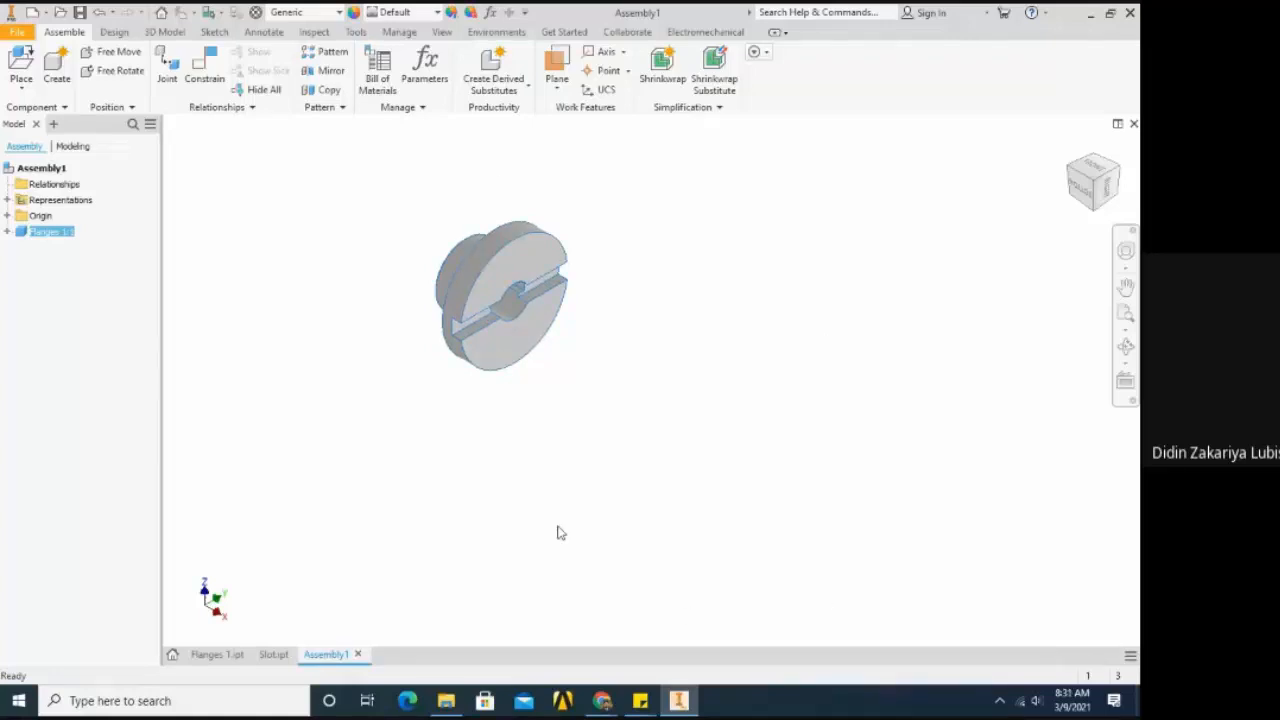
pyautogui.press('Escape')
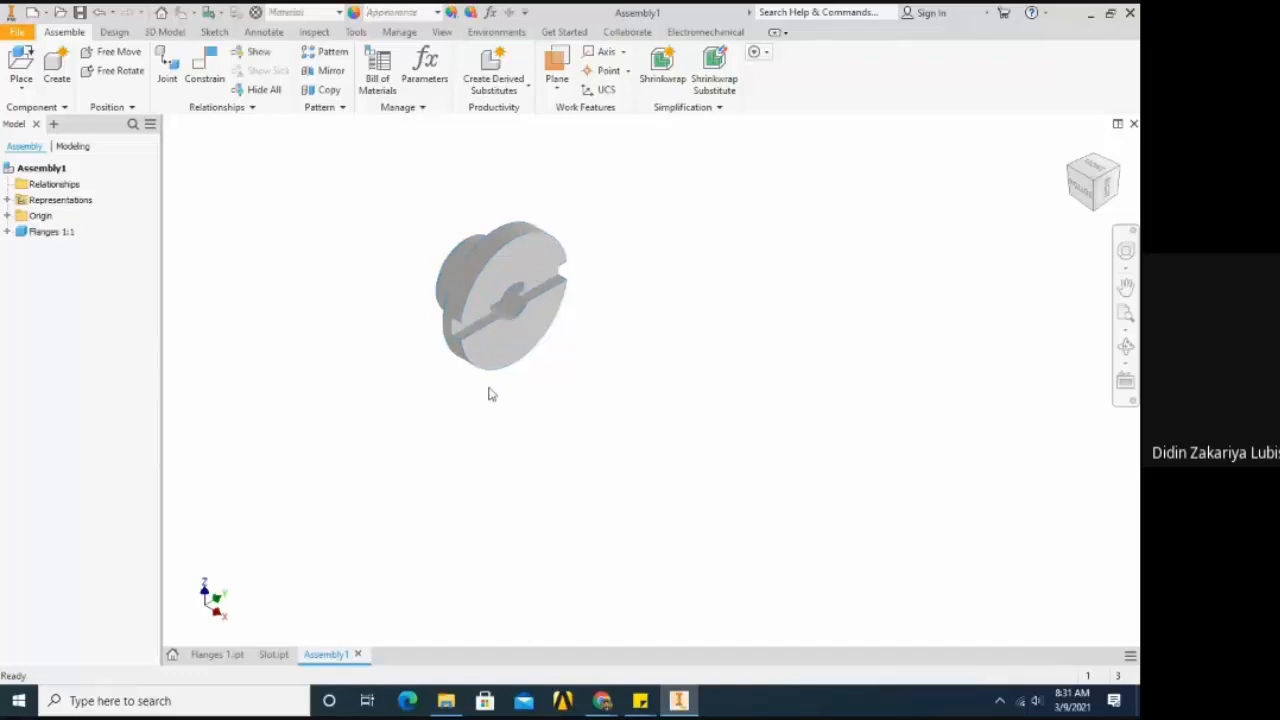
pyautogui.moveTo(490, 385)
pyautogui.mouseDown()
pyautogui.moveTo(494, 371)
pyautogui.moveTo(505, 395)
pyautogui.moveTo(474, 372)
pyautogui.mouseUp()
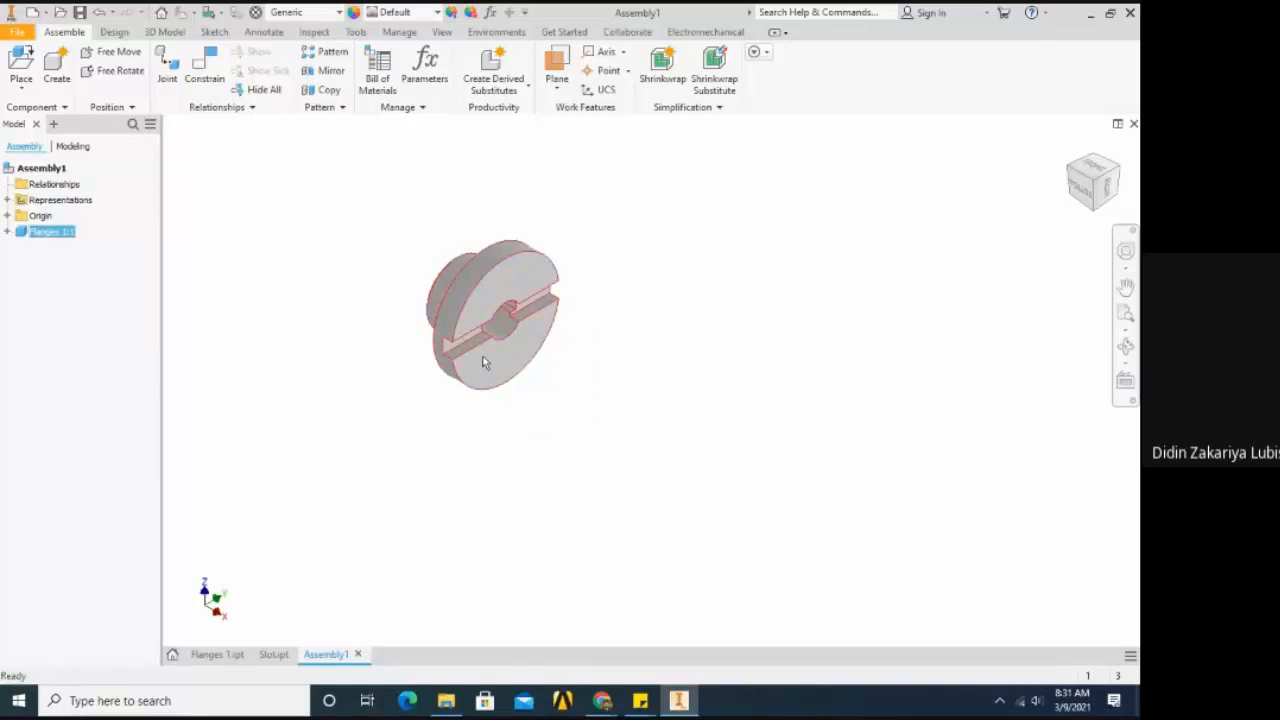
# - Ground the Flanges 1:1 component and try to move it from its fixed position
pyautogui.rightClick(483, 362)
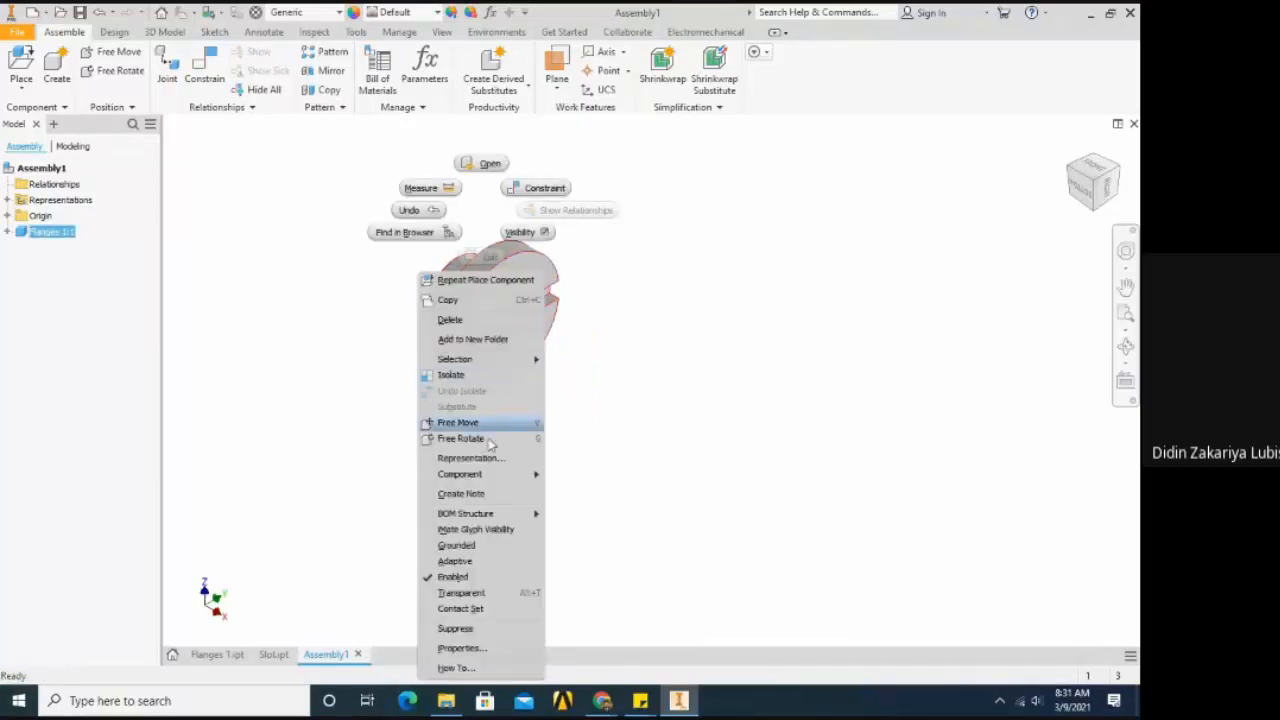
pyautogui.click(447, 546)
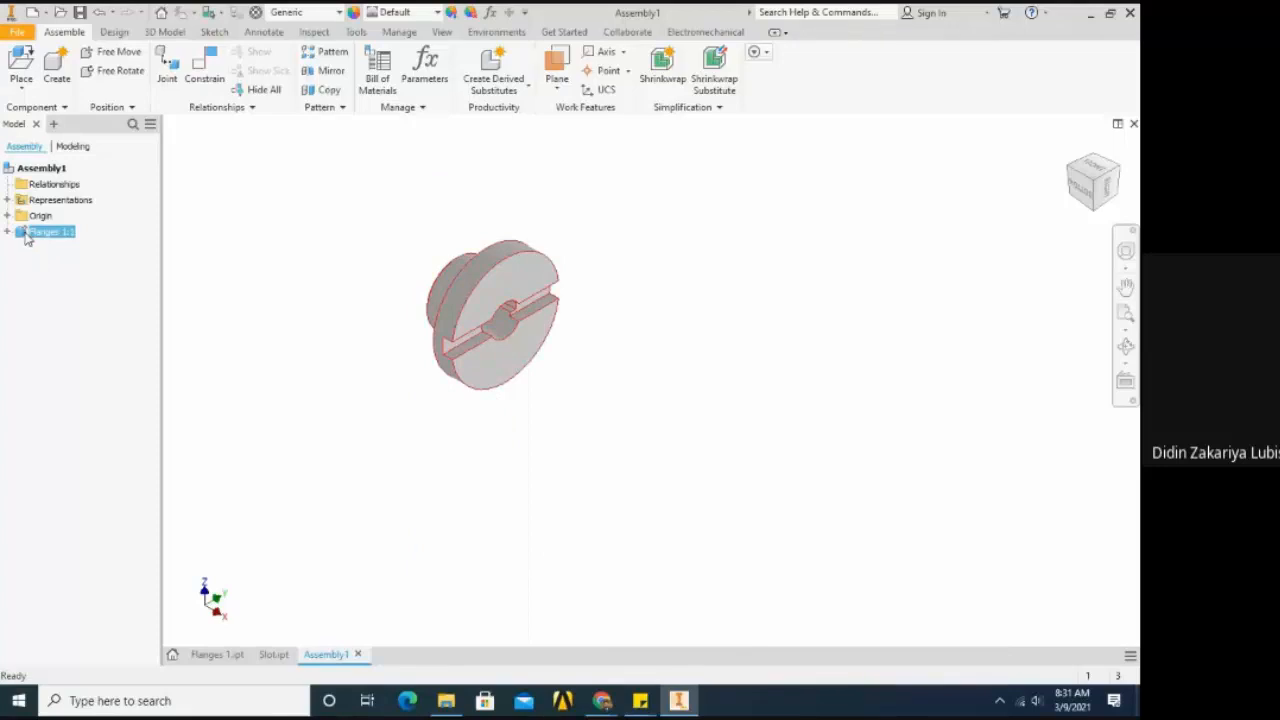
pyautogui.click(382, 364)
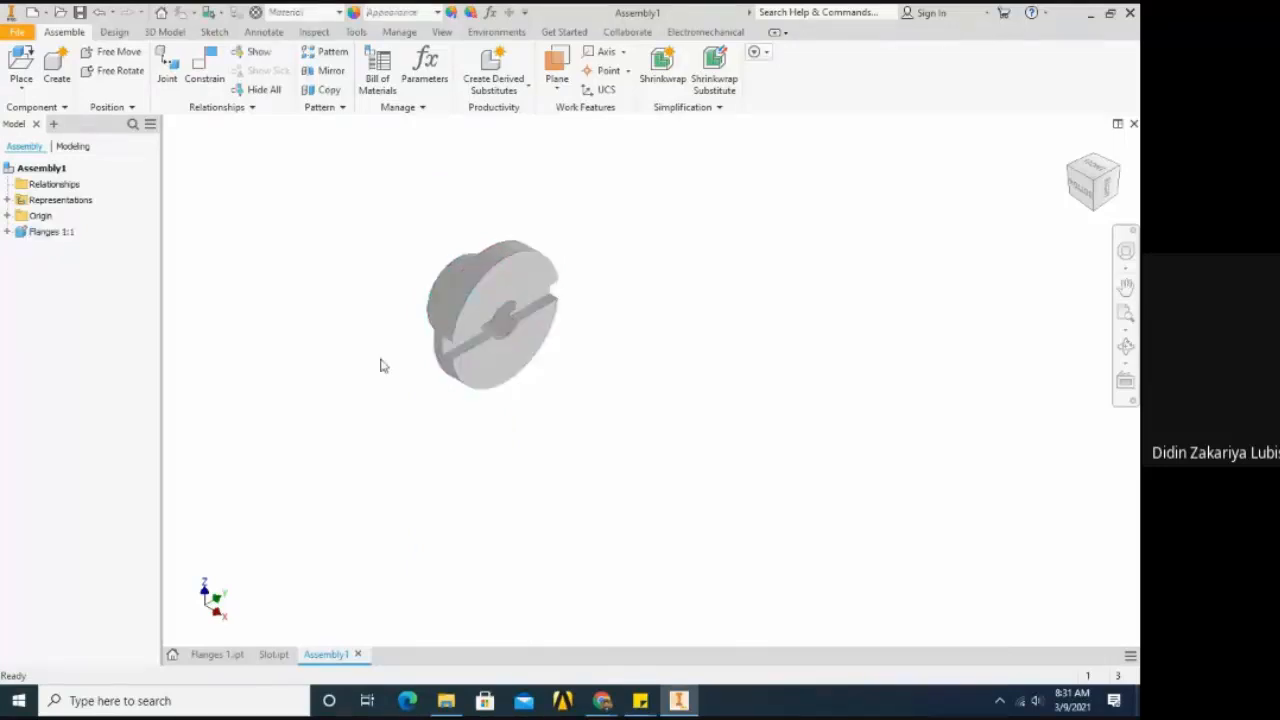
pyautogui.moveTo(451, 328); pyautogui.dragTo(458, 318)
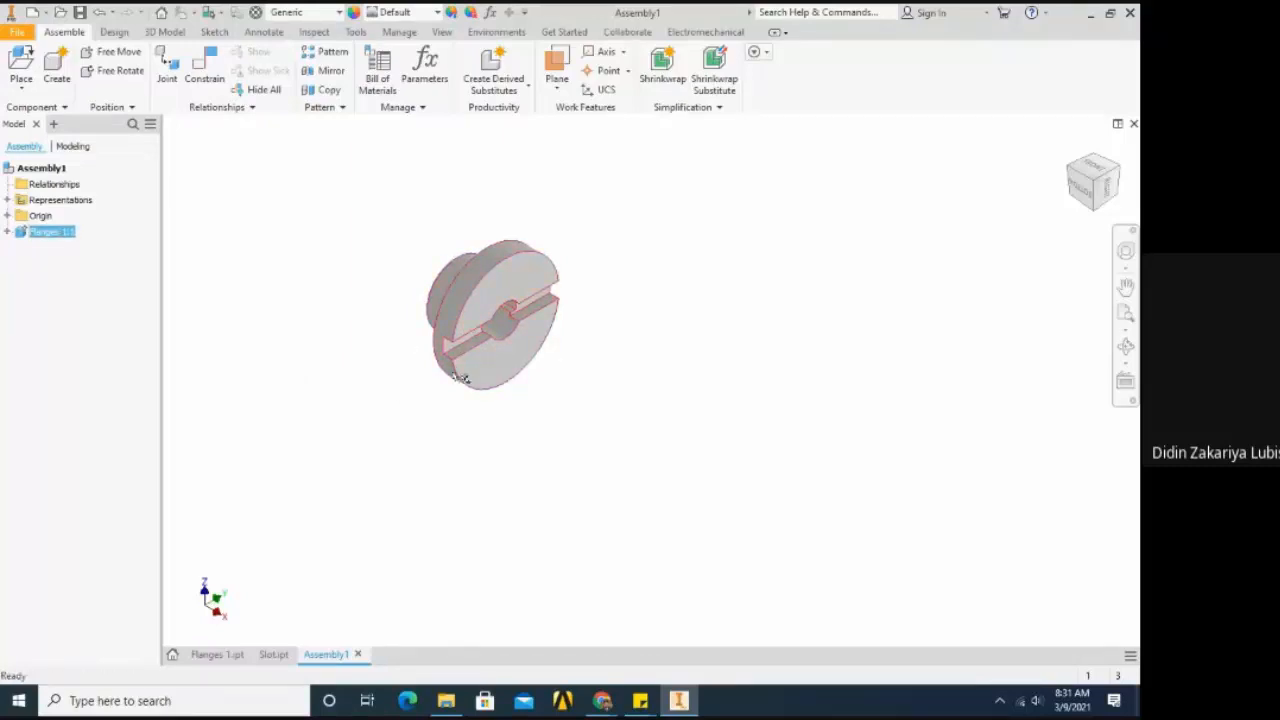
pyautogui.scroll(3, 607, 350)
pyautogui.scroll(-4, 623, 335)
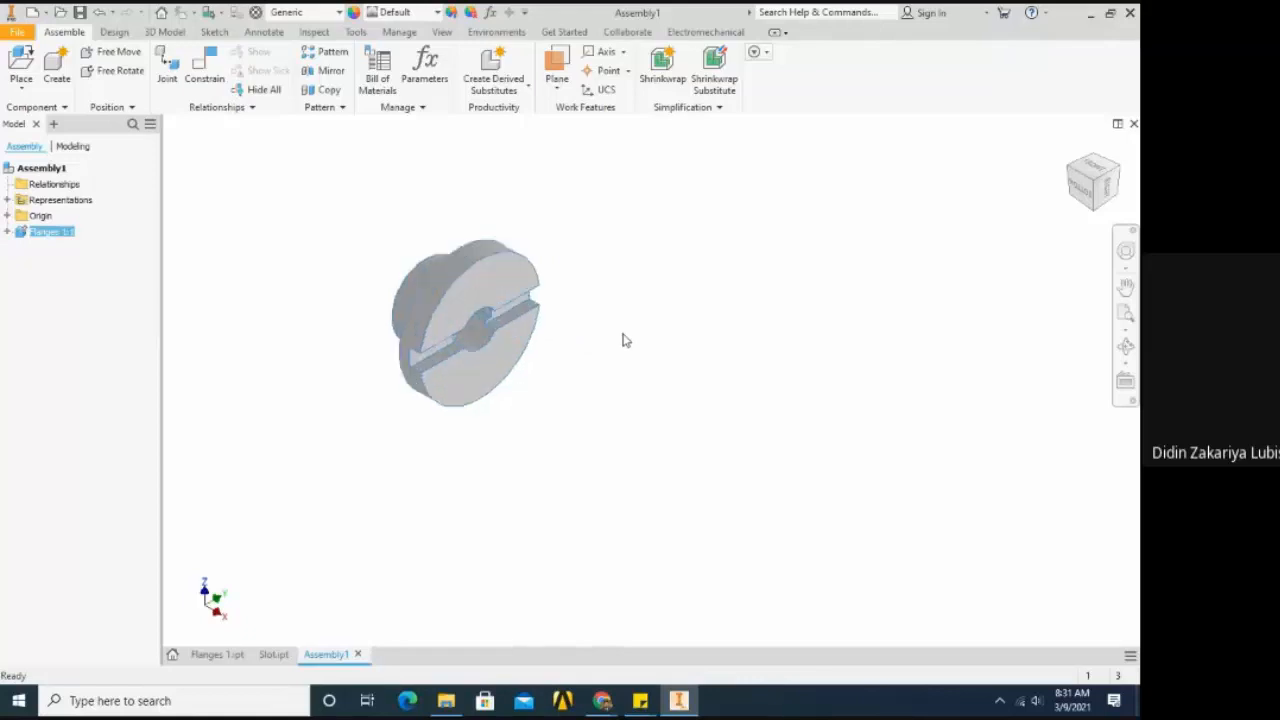
pyautogui.click(623, 341)
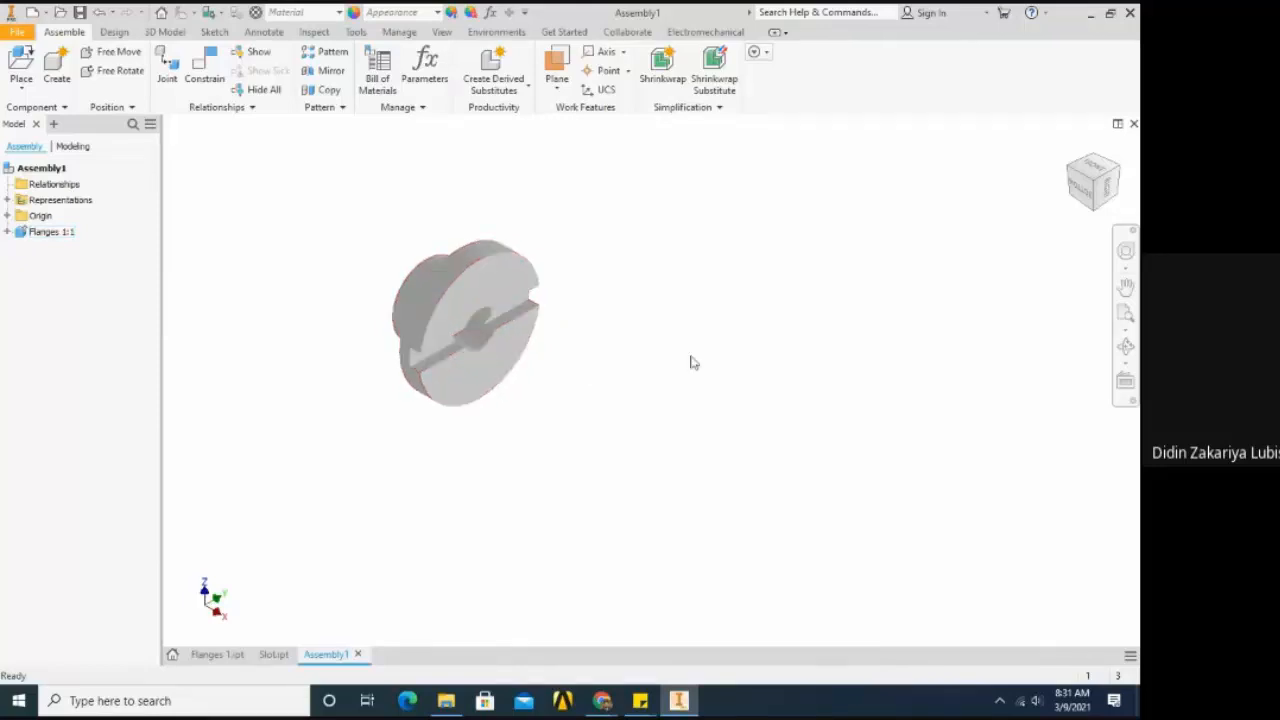
# - Examine the grounded flange from several angles, including its slotted face and centre bore
pyautogui.click(472, 302)
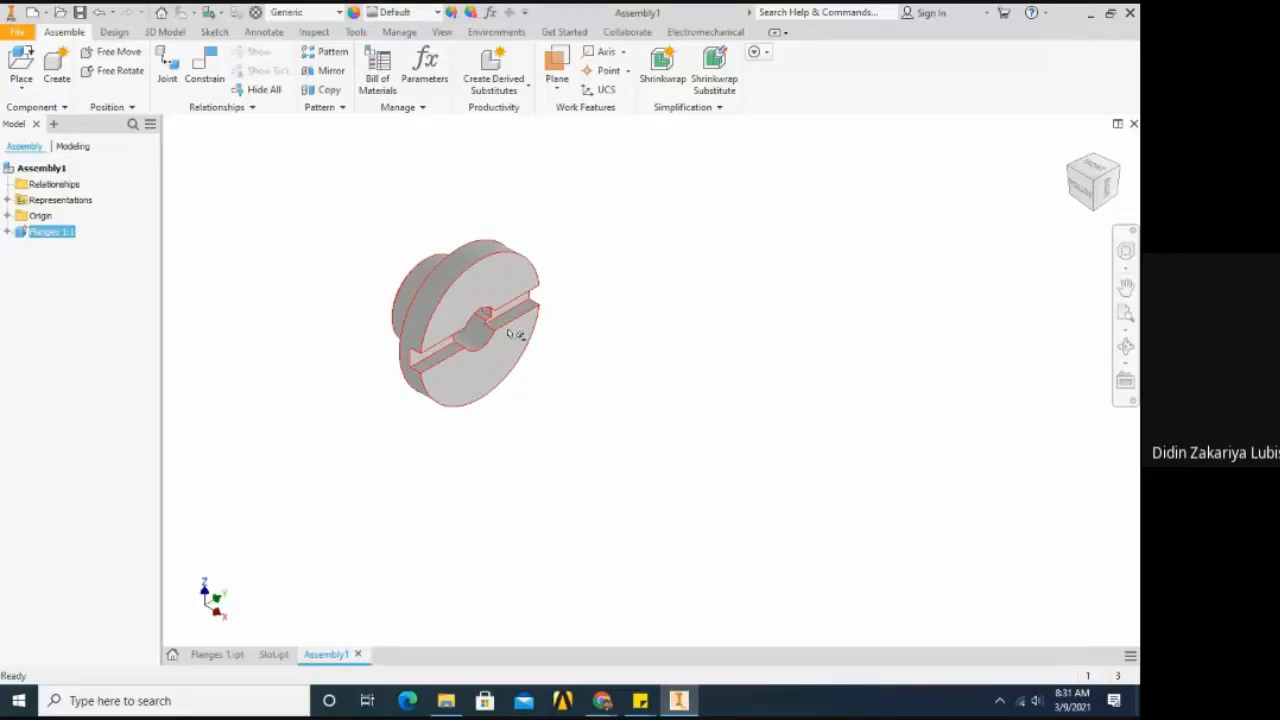
pyautogui.scroll(3, 542, 316)
pyautogui.press('F4')
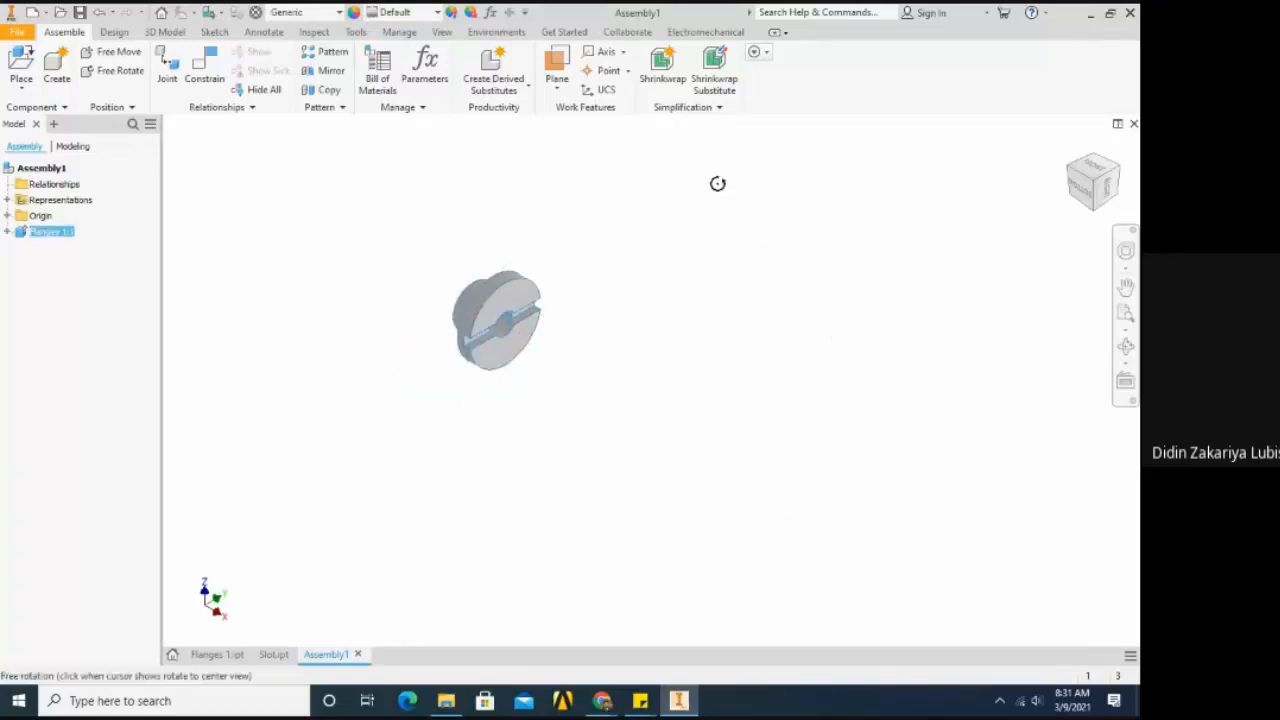
pyautogui.keyDown('shift'); pyautogui.moveTo(619, 171); pyautogui.dragTo(554, 260, button='middle'); pyautogui.keyUp('shift')
pyautogui.scroll(2, 503, 347)
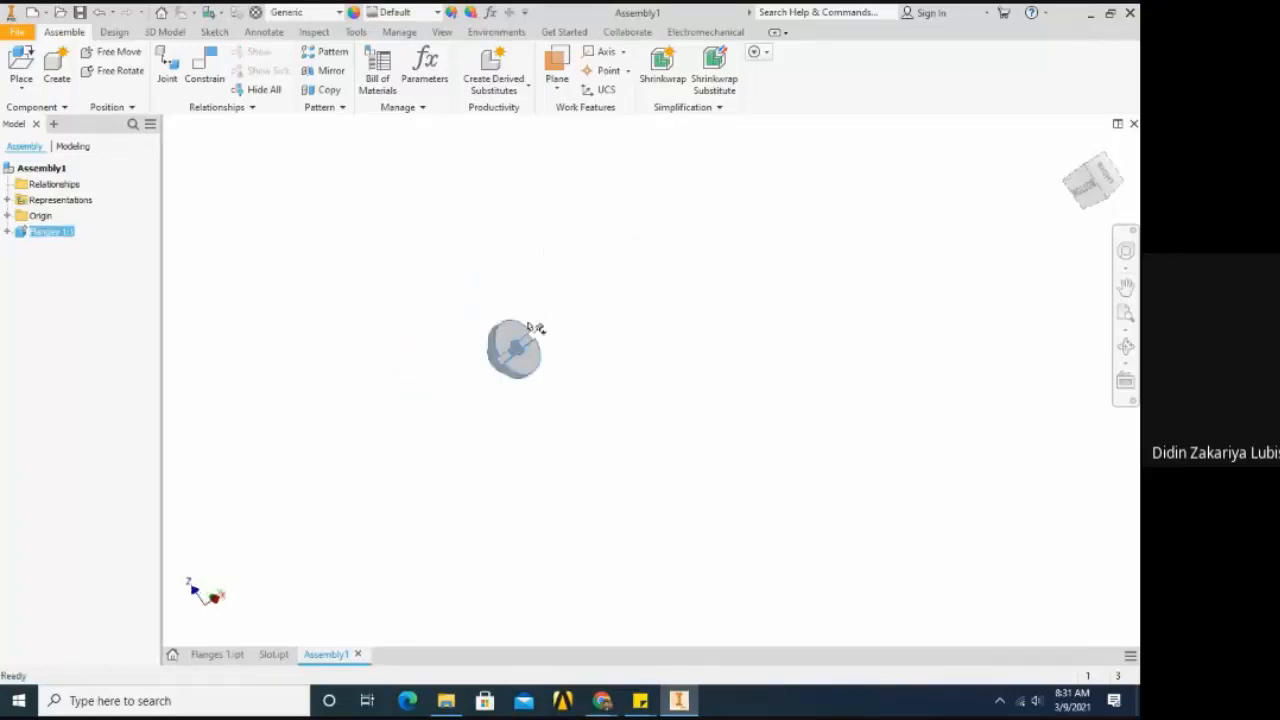
pyautogui.scroll(-6, 503, 347)
pyautogui.scroll(3, 503, 347)
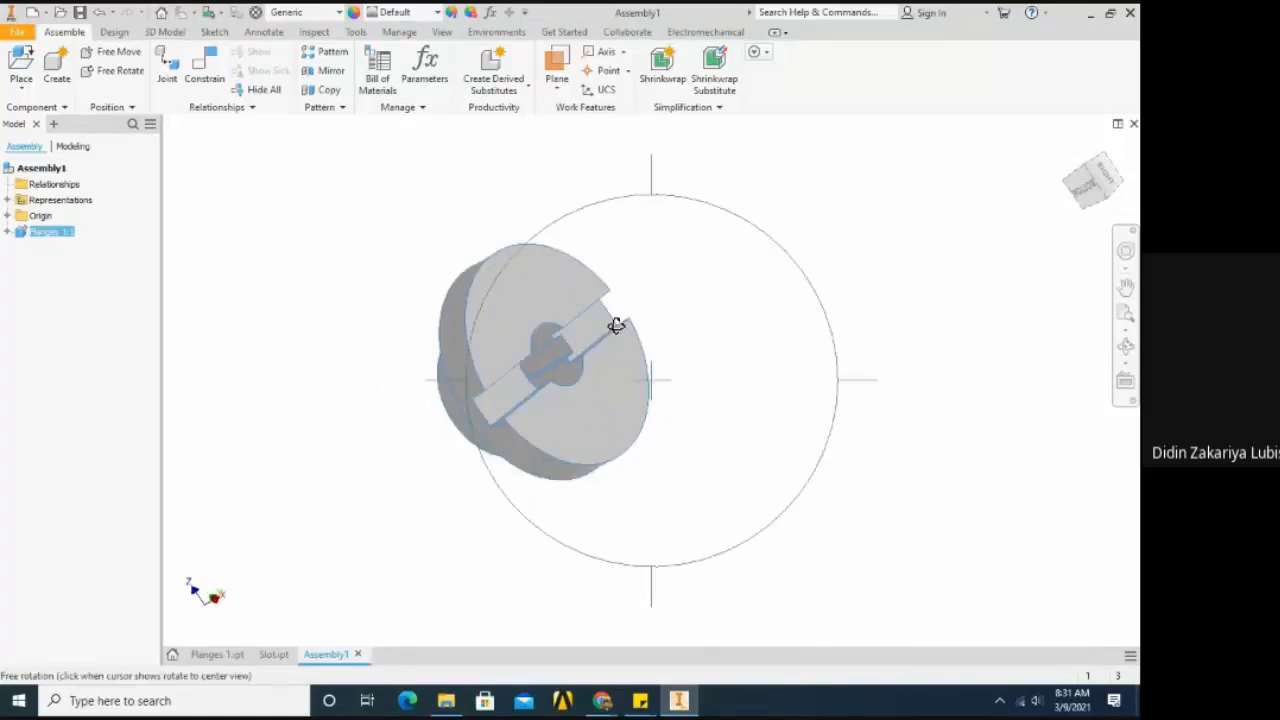
pyautogui.keyDown('shift'); pyautogui.moveTo(617, 326); pyautogui.dragTo(774, 243, button='middle'); pyautogui.keyUp('shift')
pyautogui.keyDown('shift'); pyautogui.moveTo(660, 305); pyautogui.dragTo(648, 384, button='middle'); pyautogui.keyUp('shift')
pyautogui.click(351, 314)
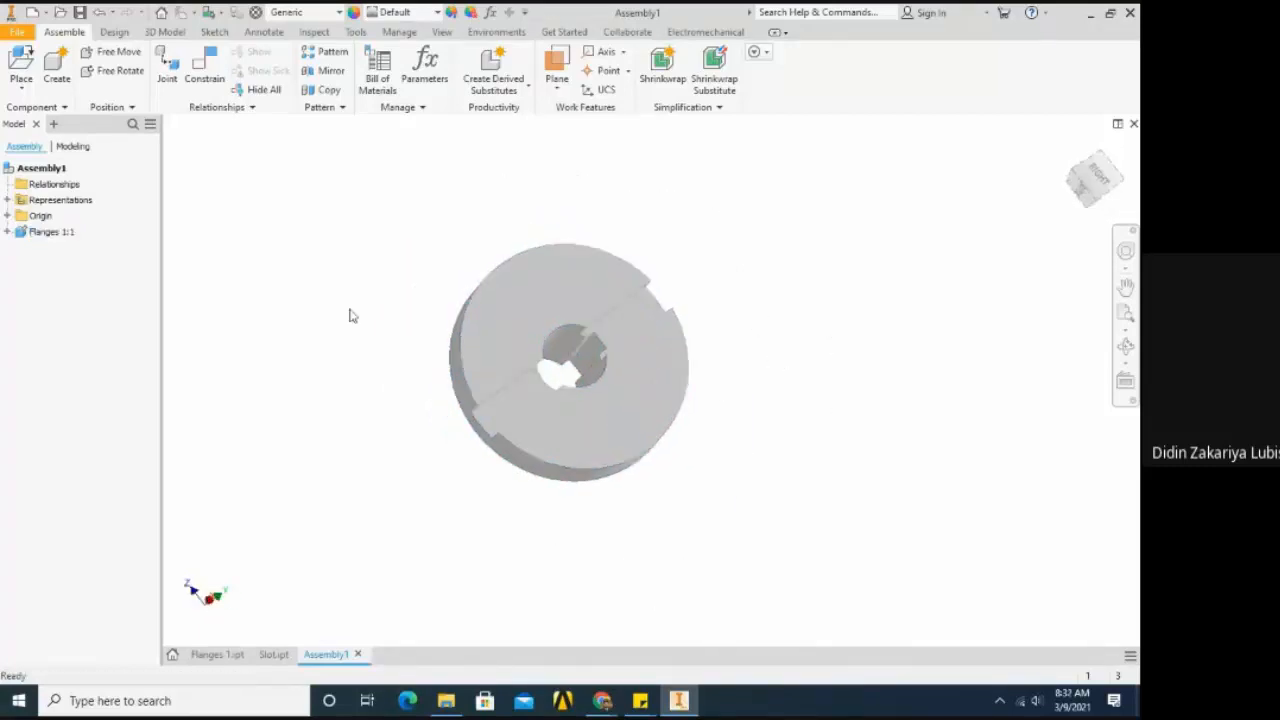
# - Check the Grounded setting of the Flanges 1:1 component
pyautogui.click(48, 234)
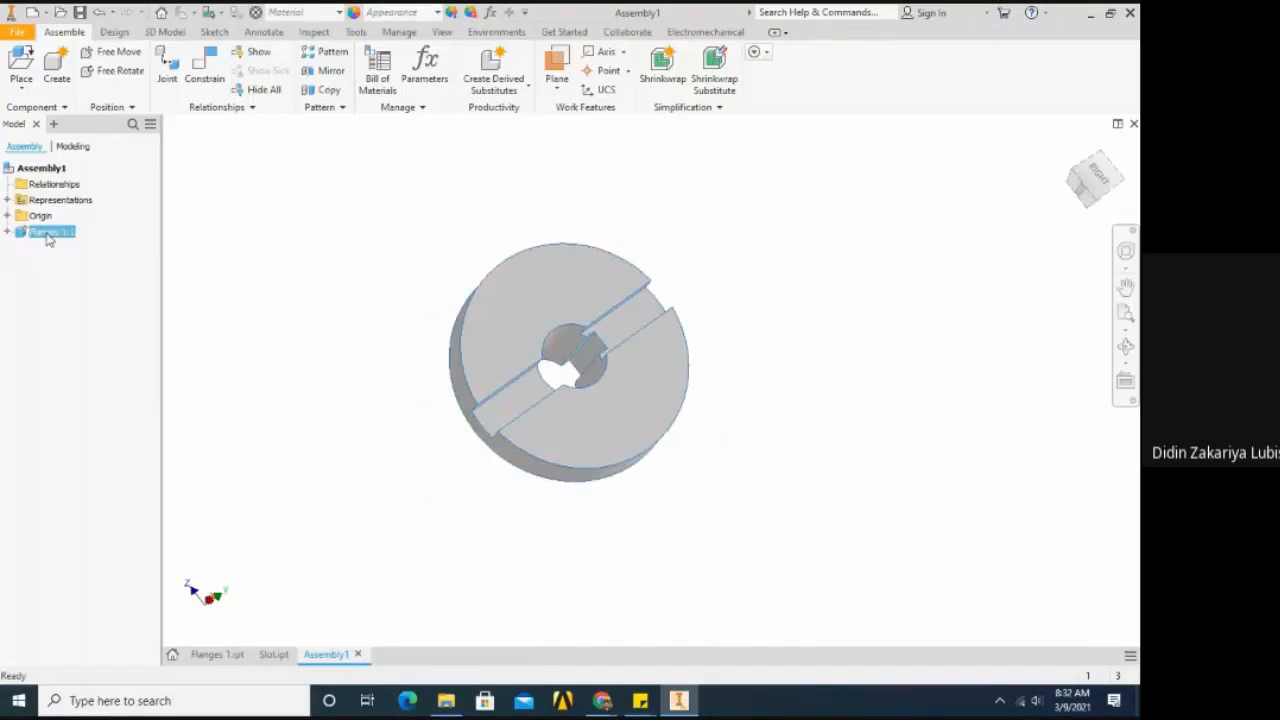
pyautogui.rightClick(48, 236)
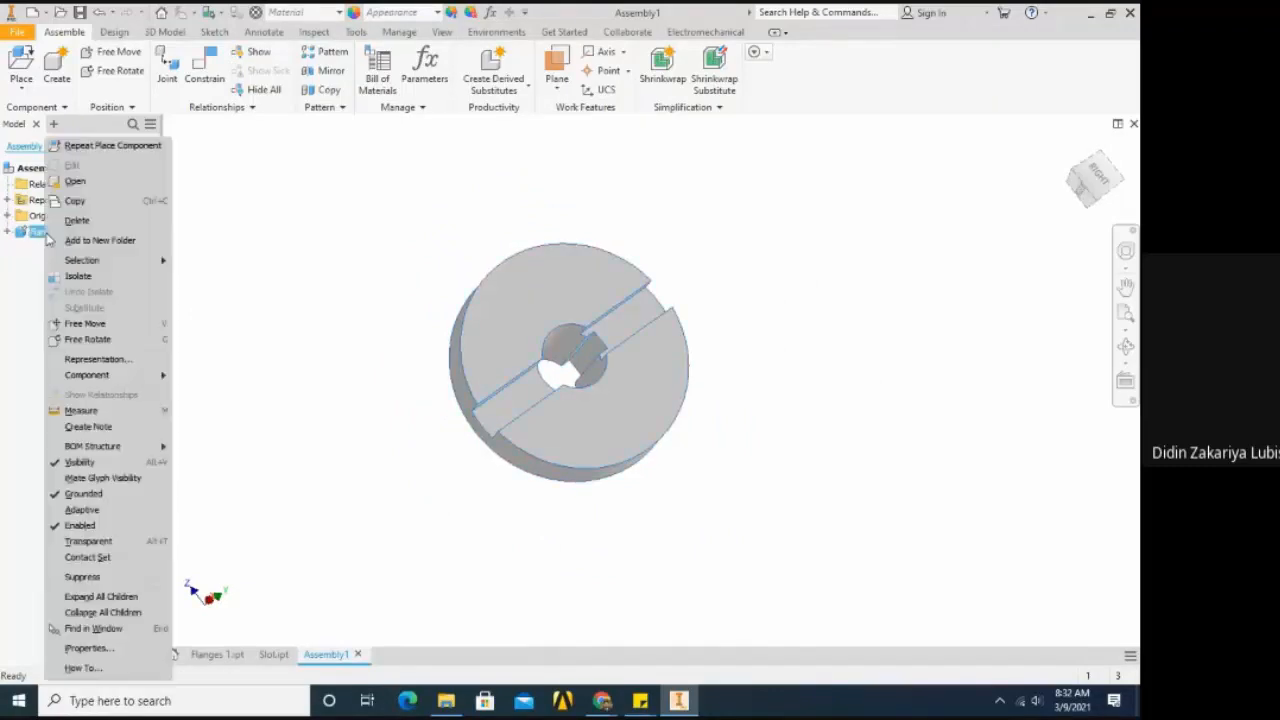
pyautogui.click(68, 495)
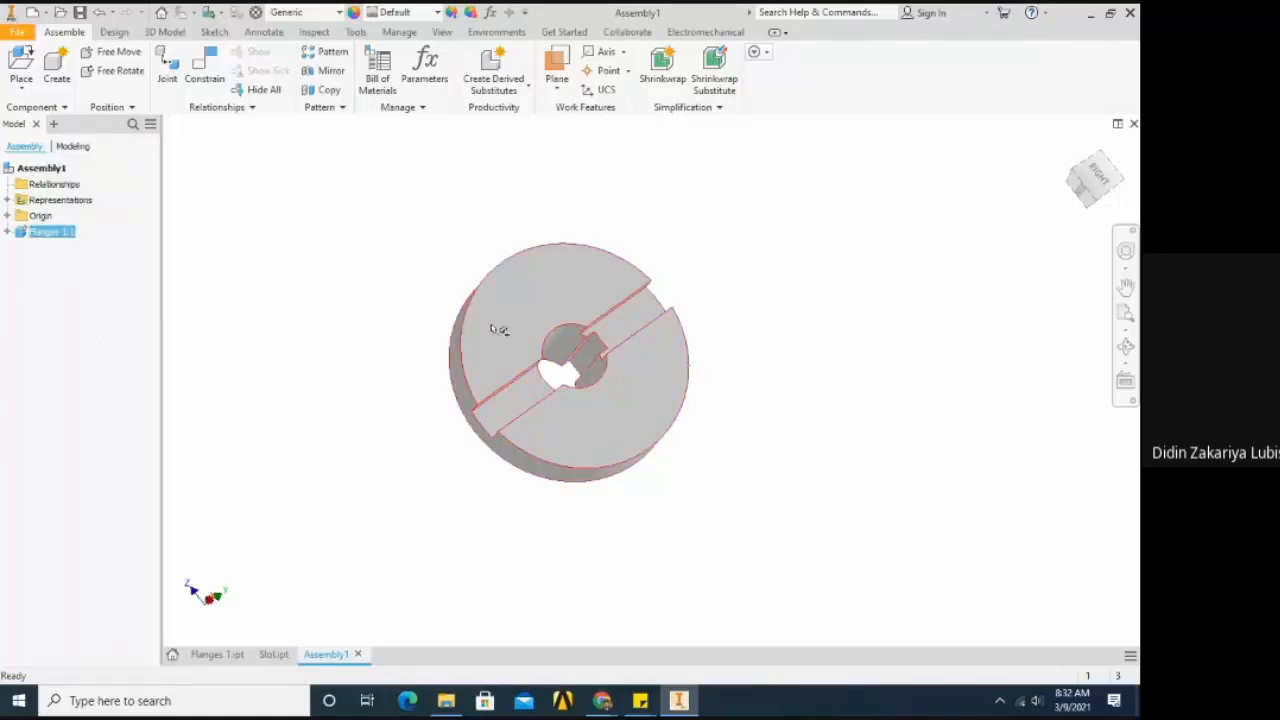
pyautogui.click(330, 306)
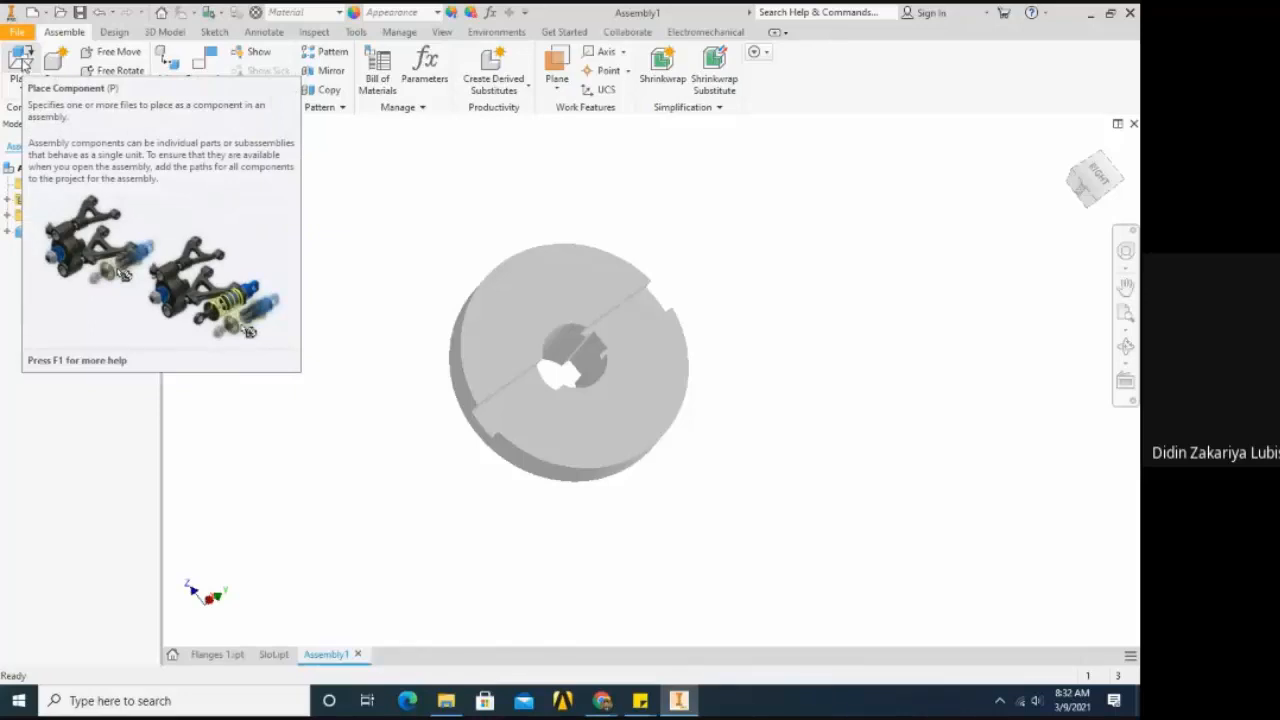
# - Place one instance of the Slot part from the Latihan folder beside the flange and finish the placement
pyautogui.click(23, 62)
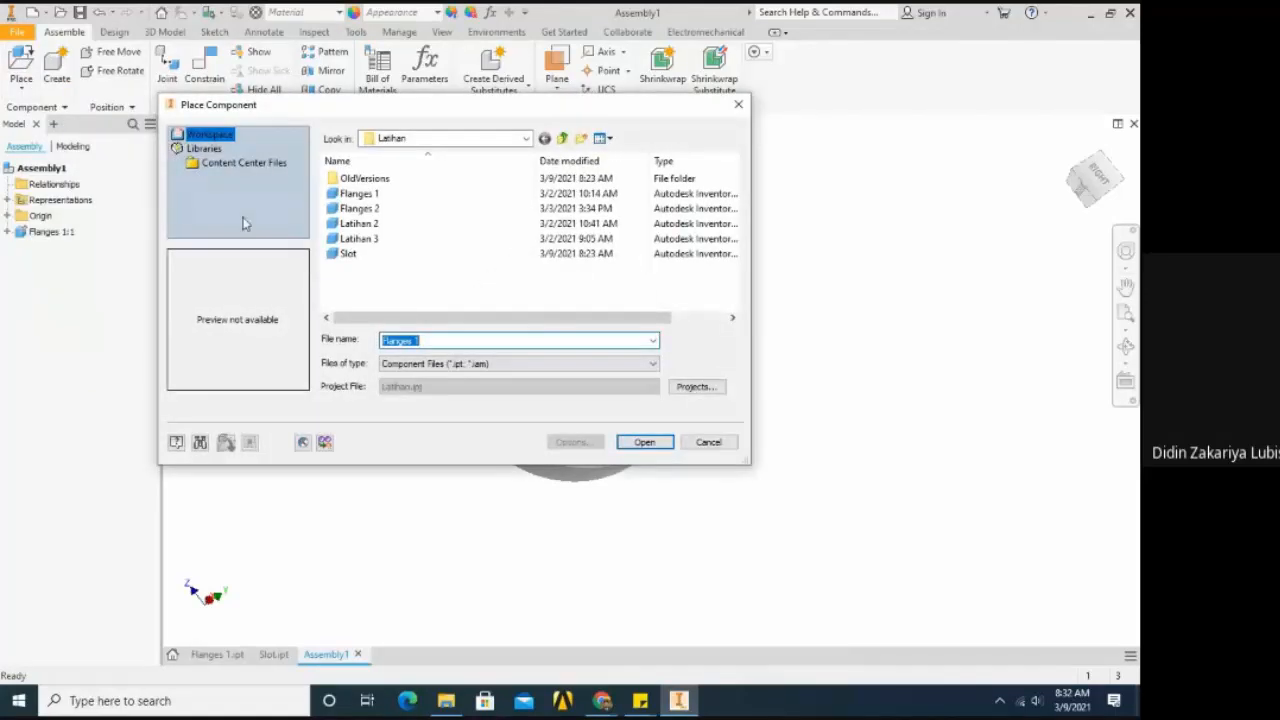
pyautogui.click(365, 258)
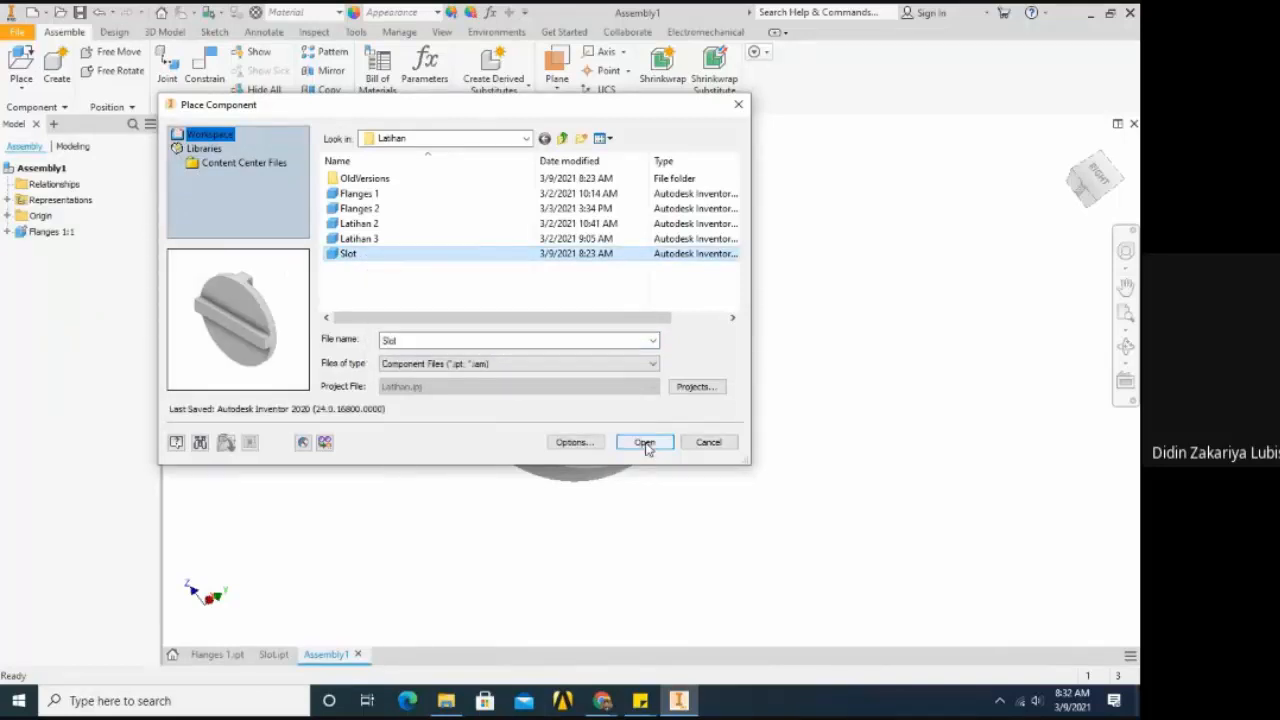
pyautogui.doubleClick(385, 262)
pyautogui.scroll(5, 322, 258)
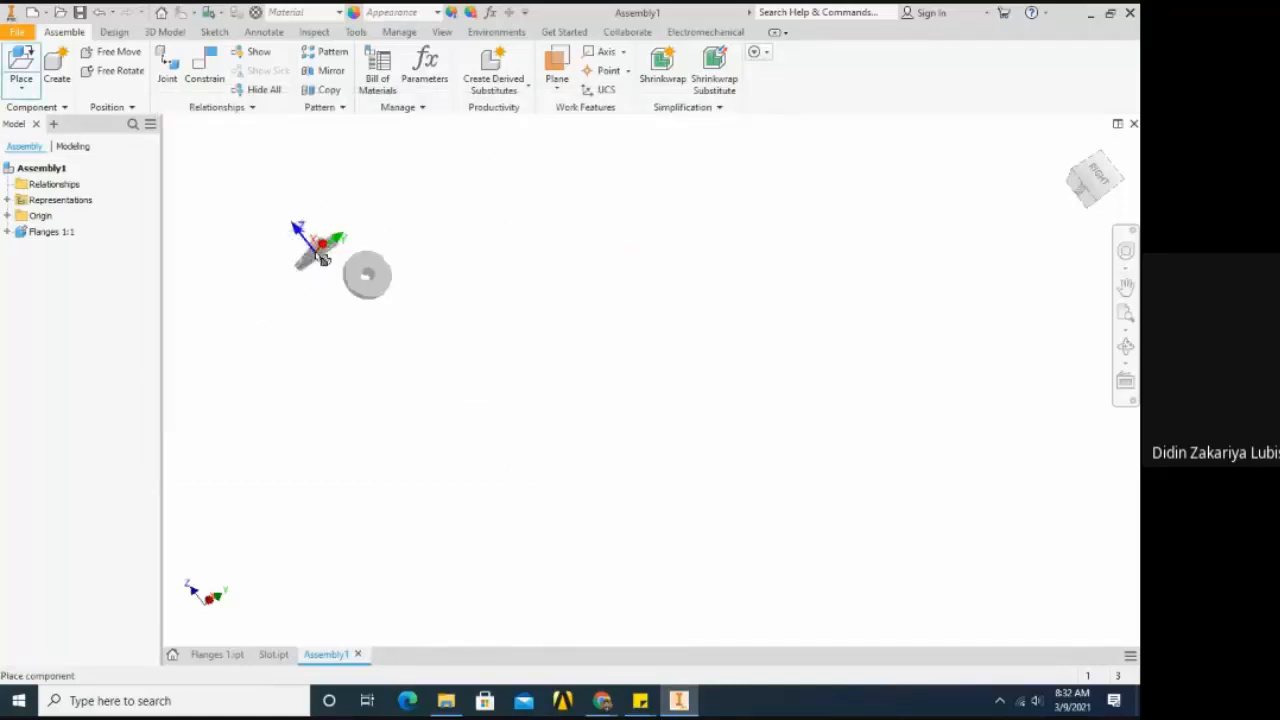
pyautogui.scroll(-3, 385, 250)
pyautogui.click(455, 238)
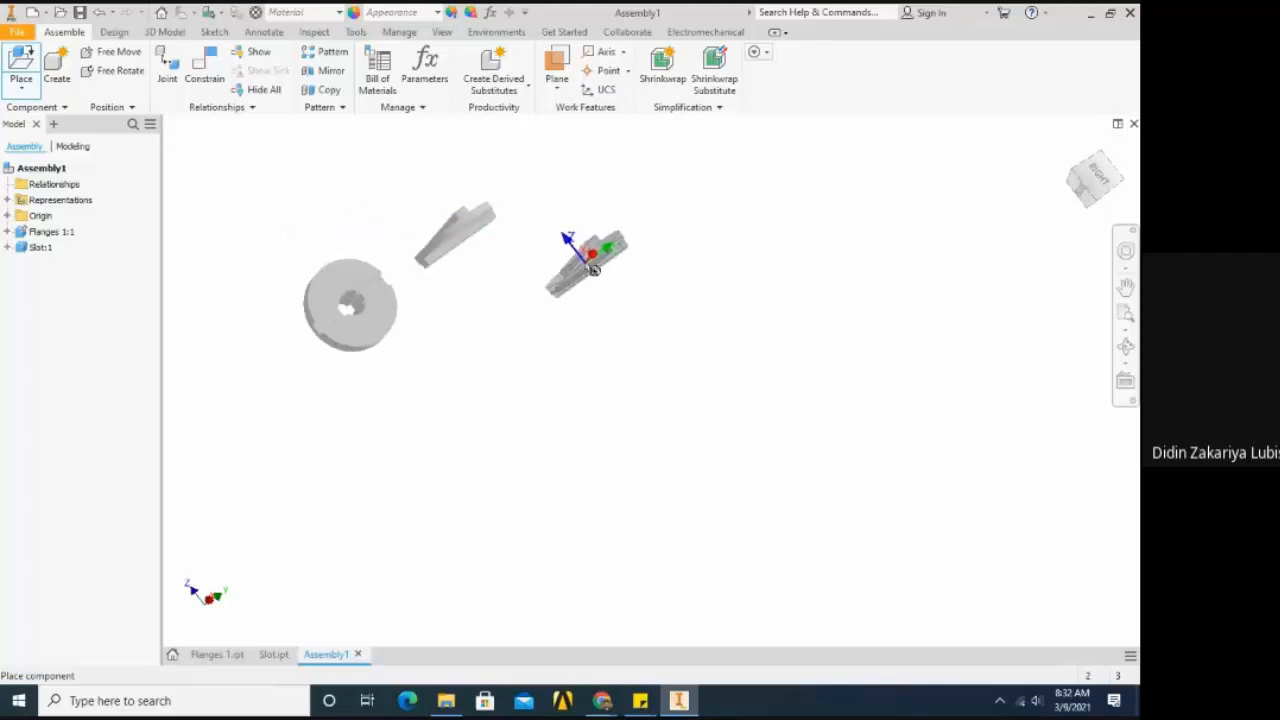
pyautogui.press('Escape')
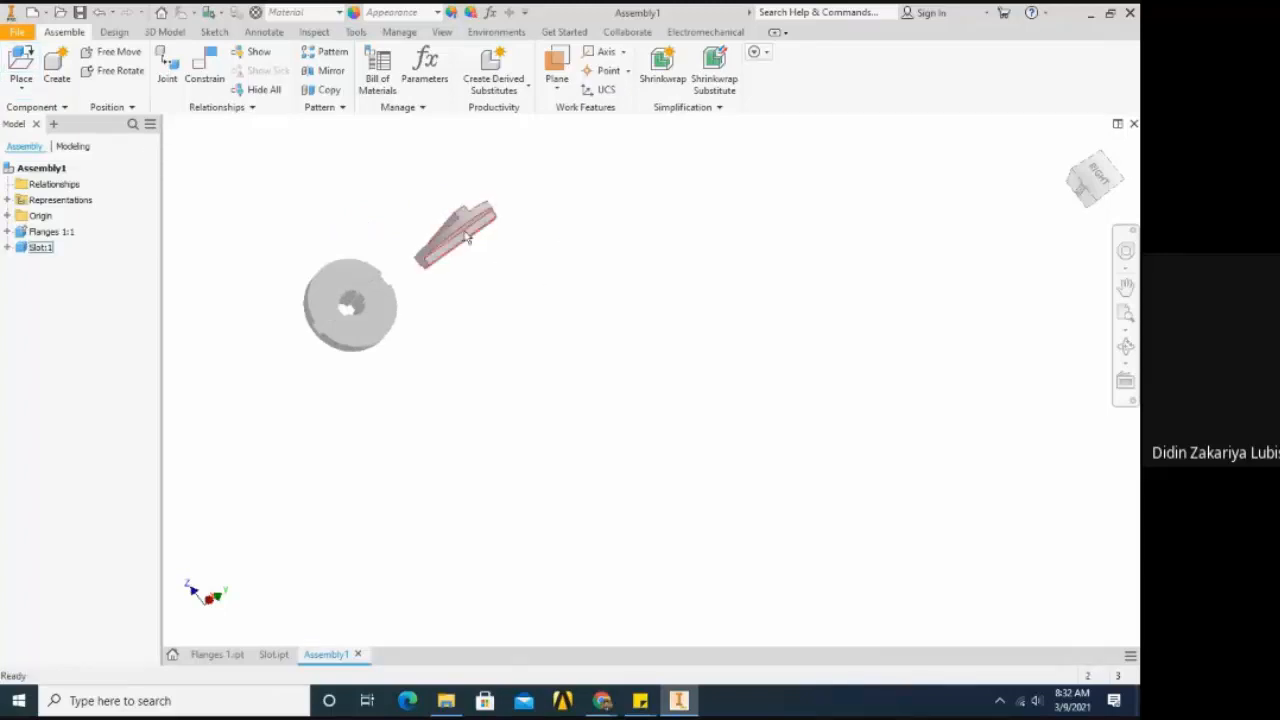
# - Move the Slot component around beside the grounded flange, leaving a gap between the two parts
pyautogui.moveTo(463, 236); pyautogui.dragTo(563, 346)
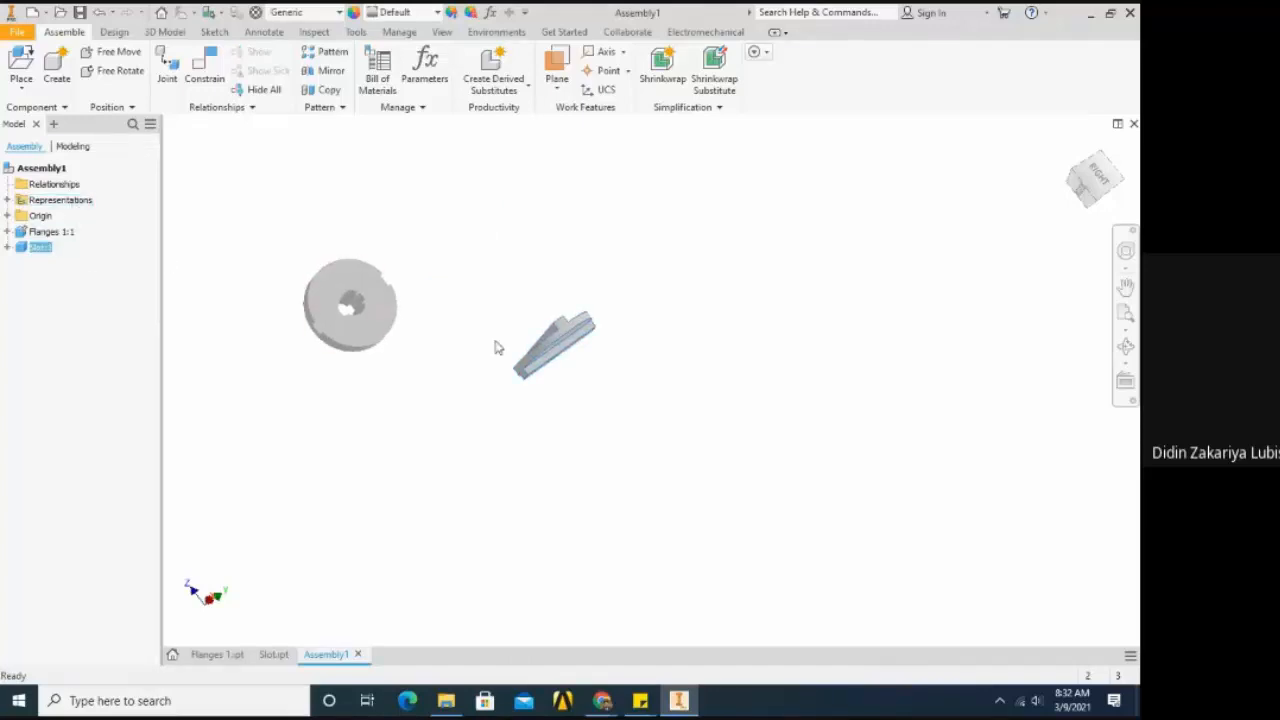
pyautogui.moveTo(540, 355); pyautogui.dragTo(483, 278)
pyautogui.scroll(3, 519, 369)
pyautogui.scroll(-3, 412, 357)
# - Free-rotate the Slot component so its disc stands on edge beside the flange, with one rib facing away from it
pyautogui.press('F4')
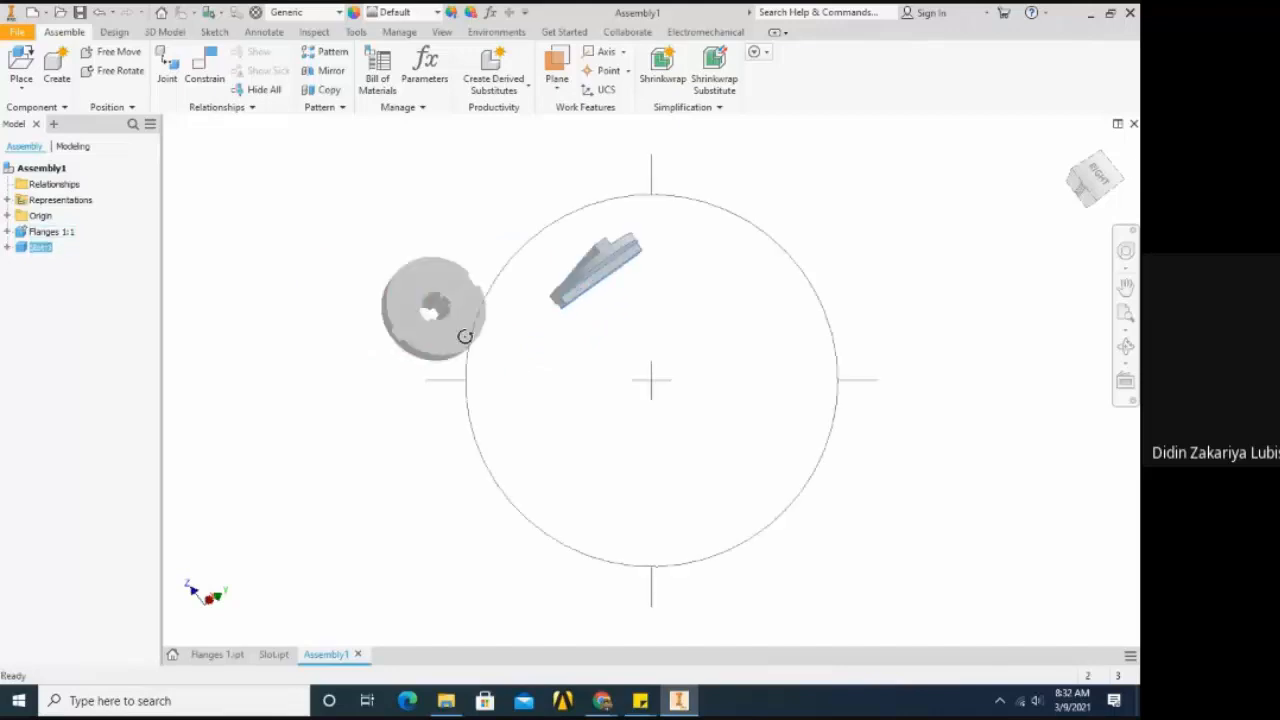
pyautogui.moveTo(529, 335); pyautogui.dragTo(585, 440)
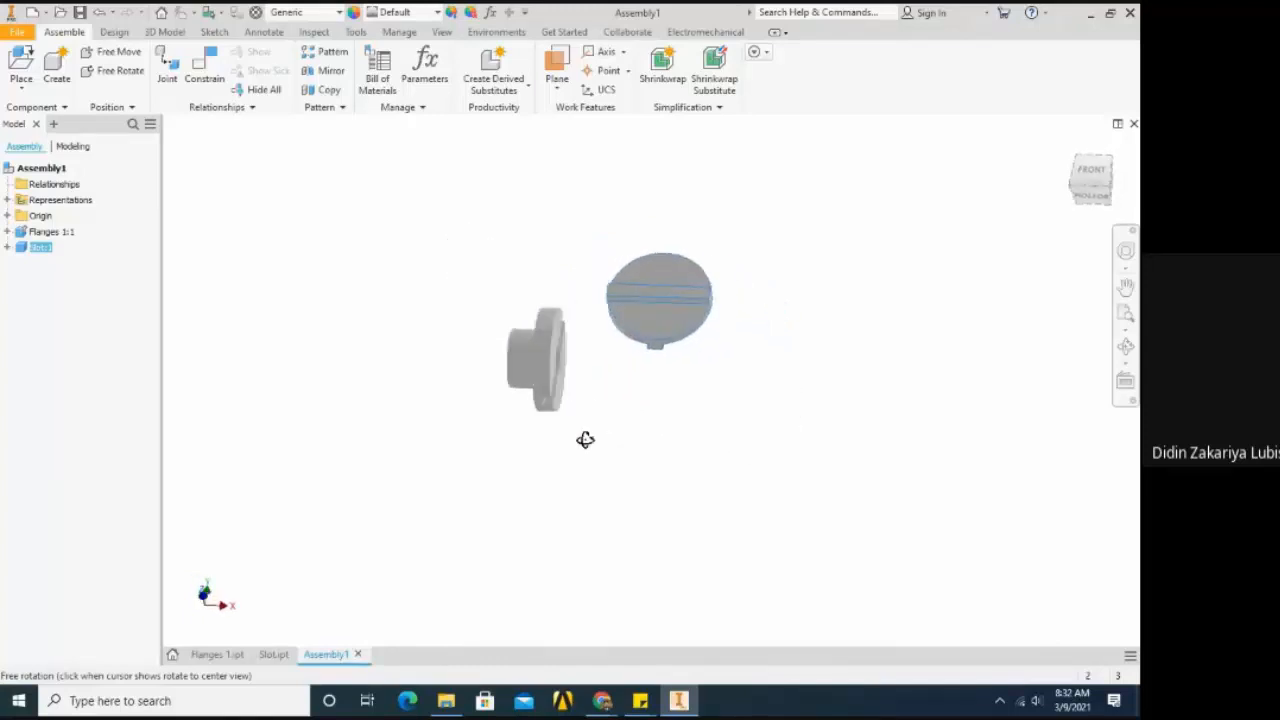
pyautogui.keyDown('shift'); pyautogui.moveTo(585, 440); pyautogui.dragTo(459, 426, button='middle'); pyautogui.keyUp('shift')
pyautogui.click(573, 410)
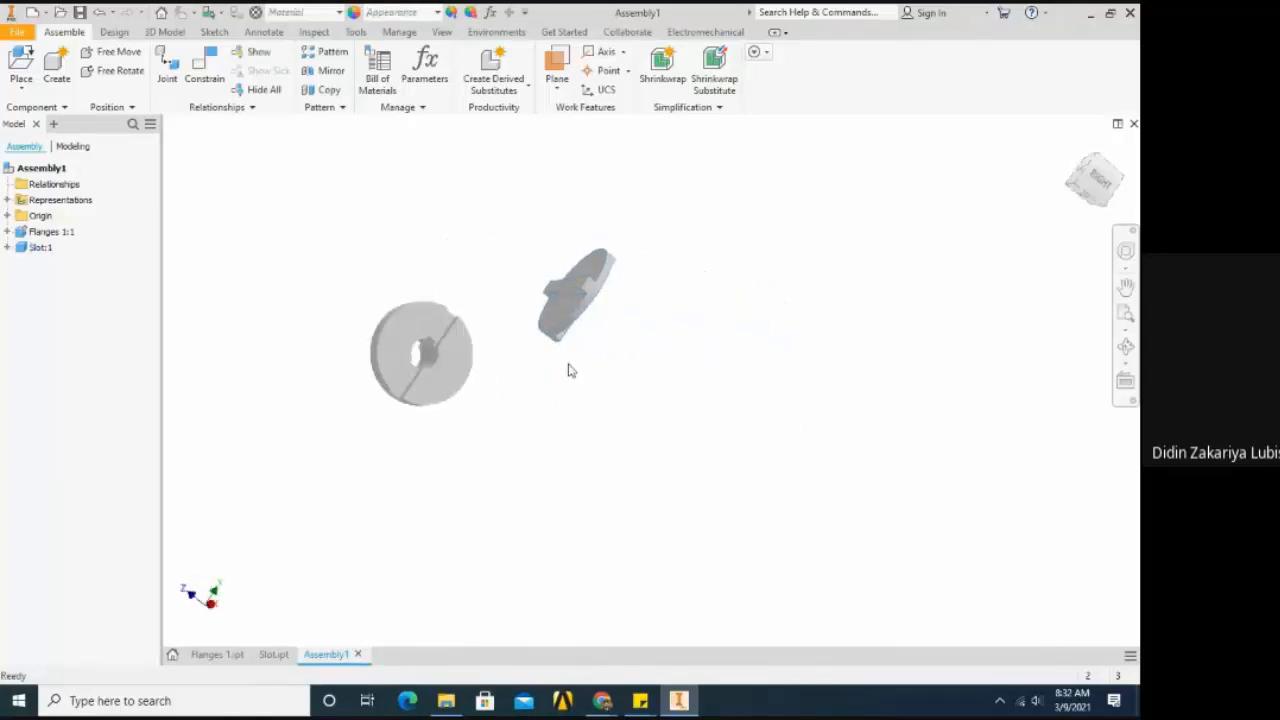
pyautogui.click(571, 320)
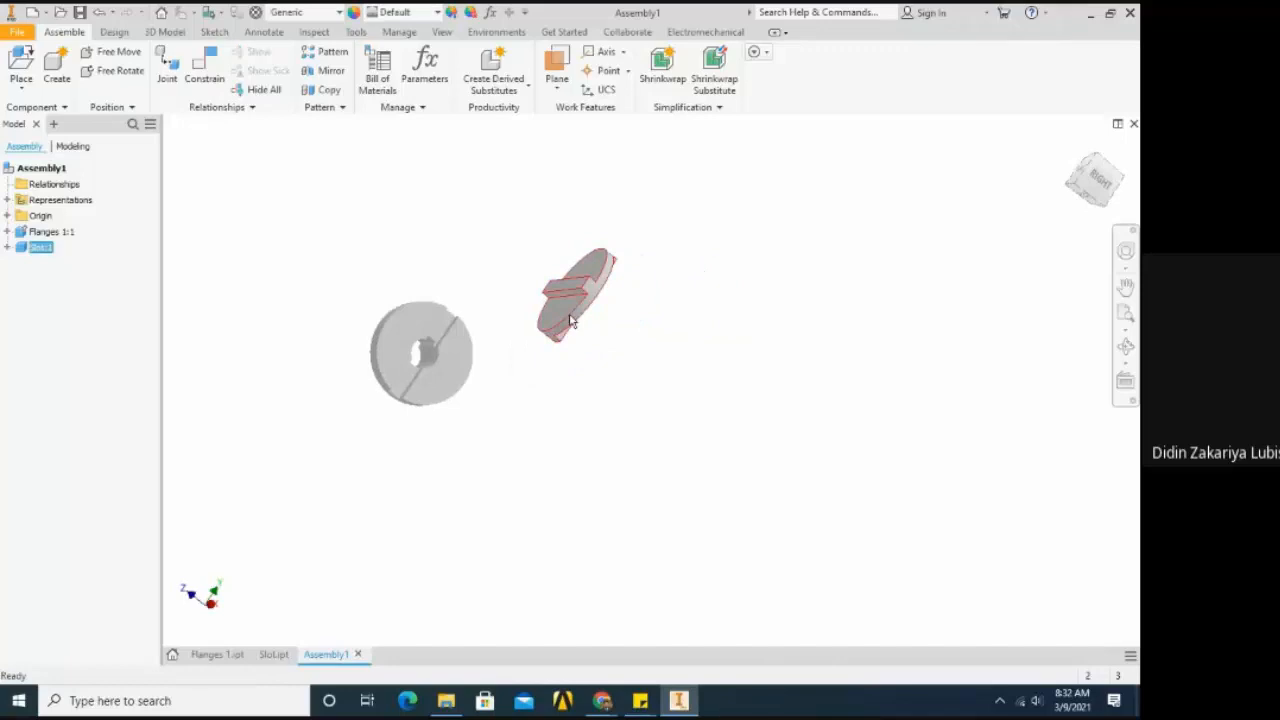
pyautogui.rightClick(571, 320)
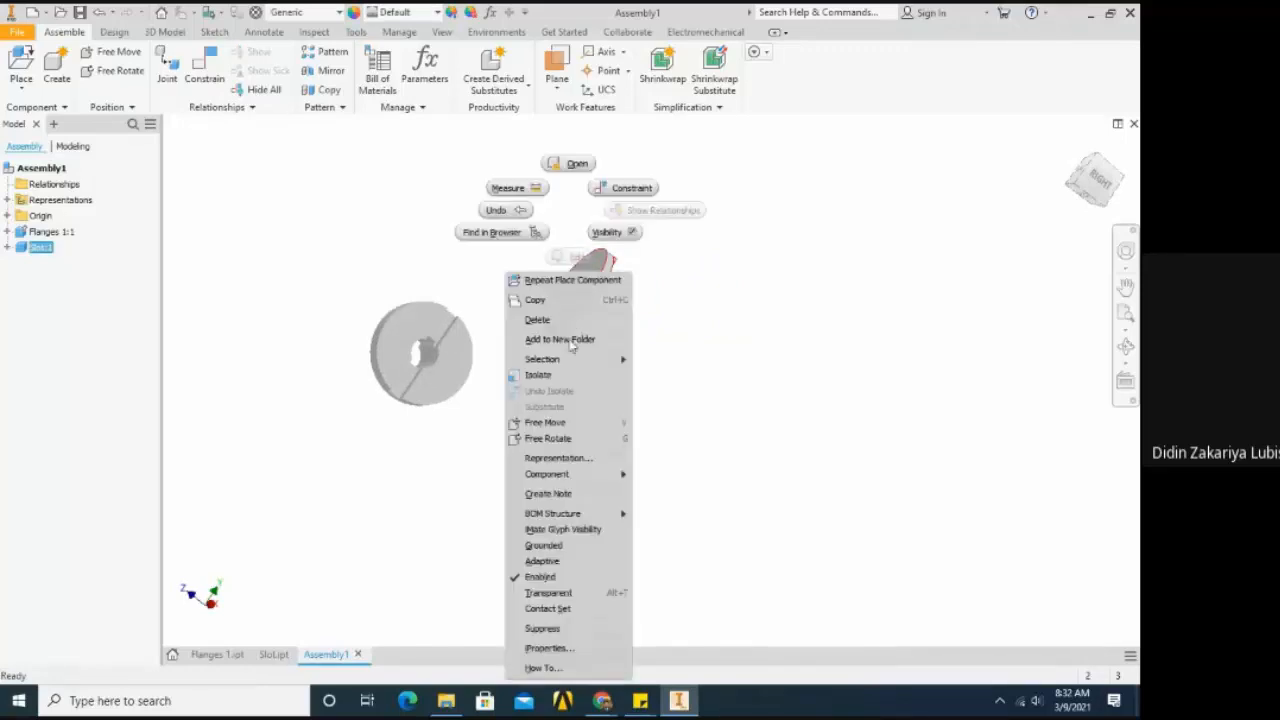
pyautogui.click(563, 440)
pyautogui.moveTo(611, 346); pyautogui.dragTo(560, 337)
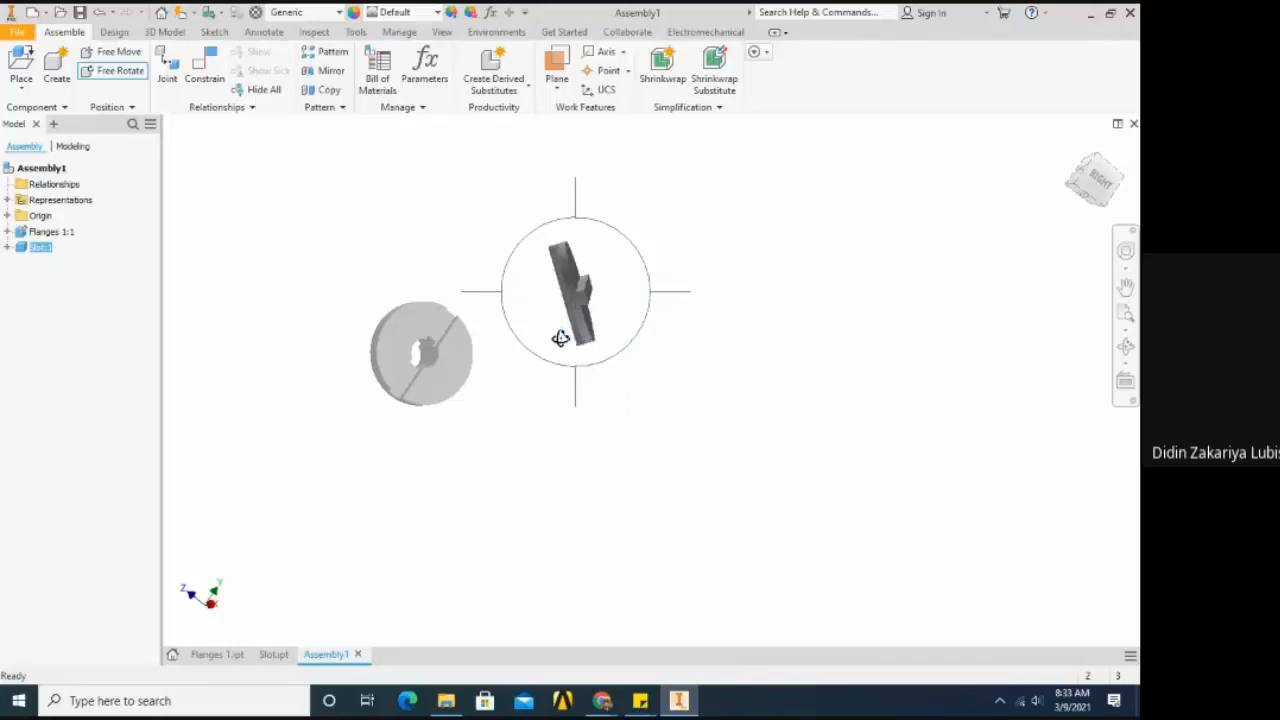
pyautogui.scroll(5, 723, 269)
pyautogui.scroll(-3, 723, 269)
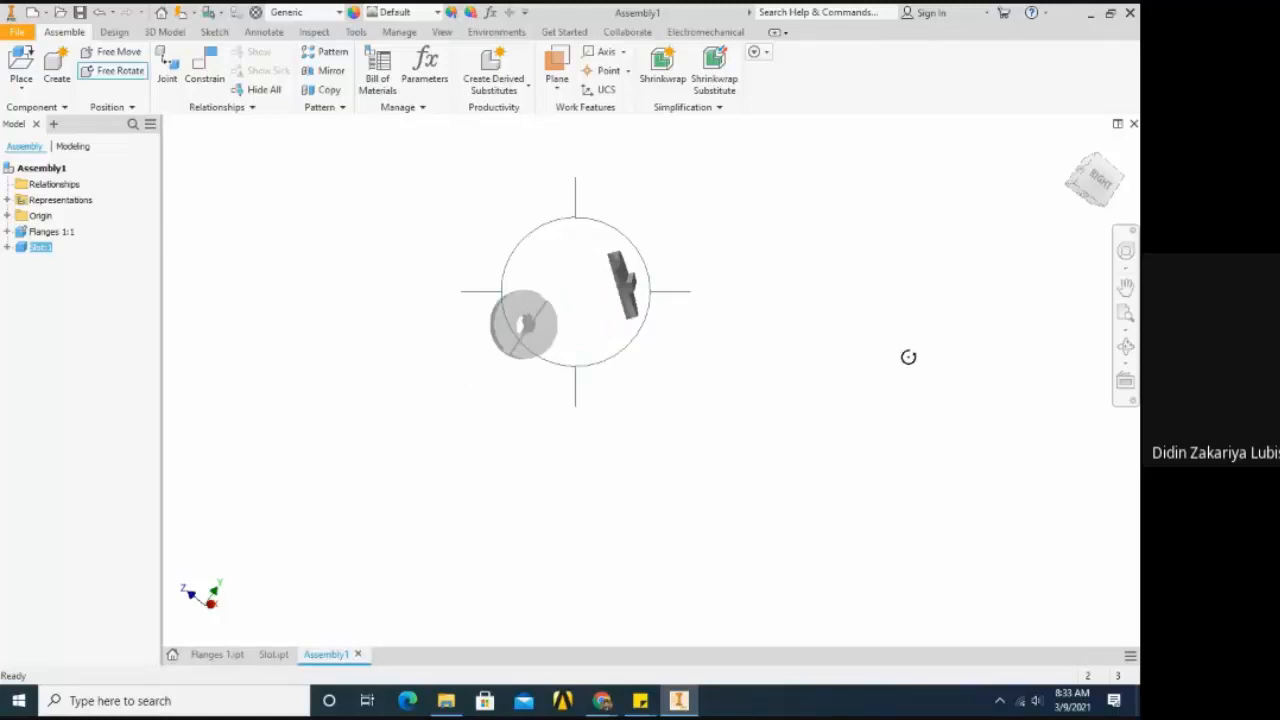
pyautogui.press('Escape')
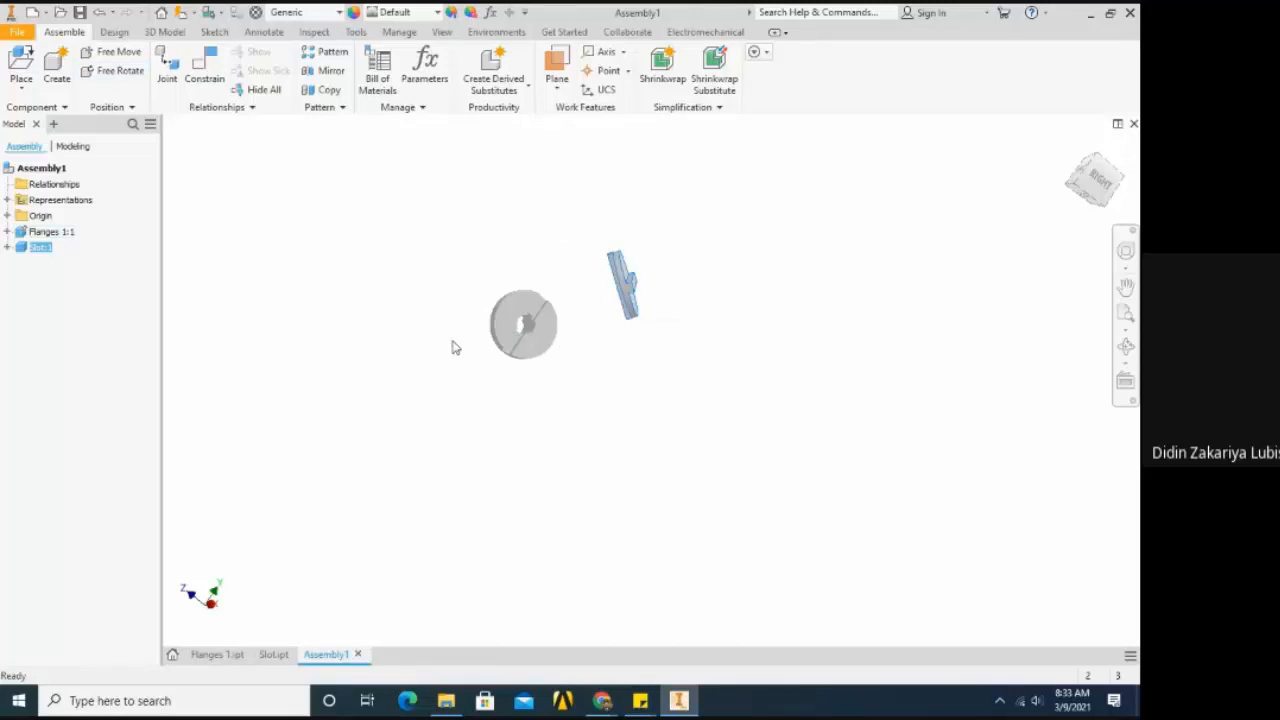
# - Move the Slot component closer to the grounded flange, leaving a small gap between the two parts
pyautogui.scroll(-3, 453, 347)
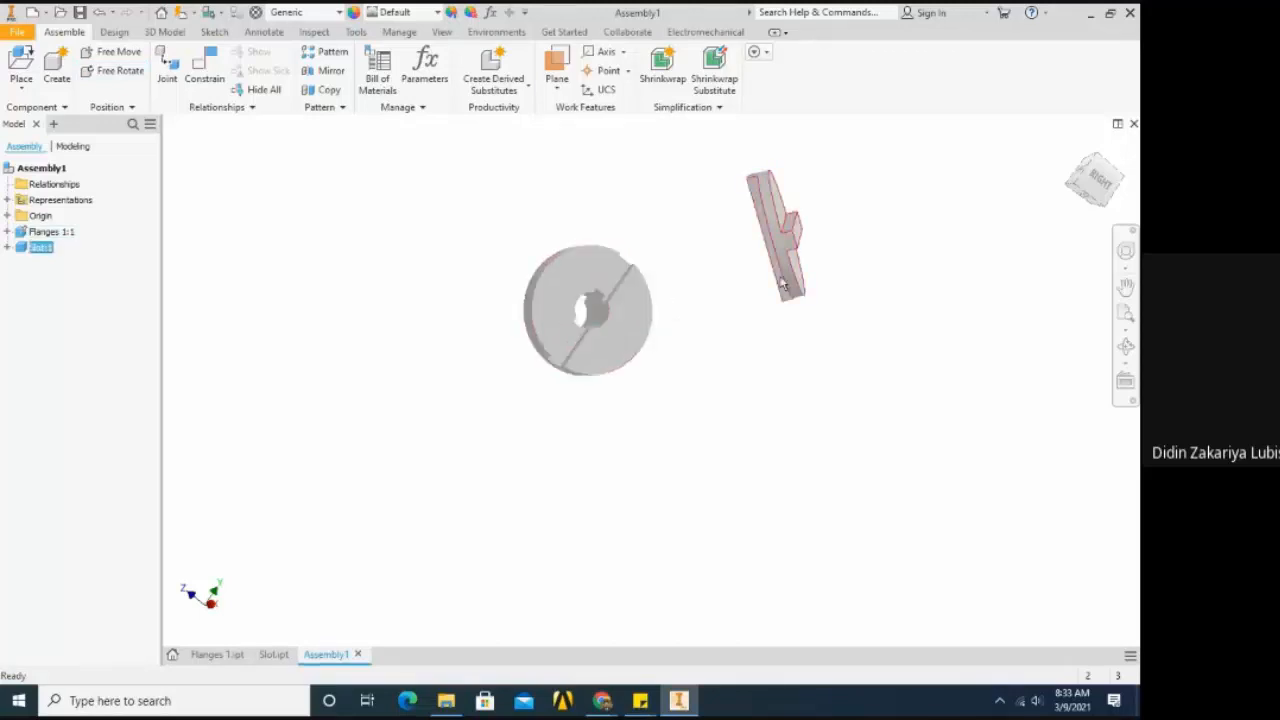
pyautogui.moveTo(790, 290); pyautogui.dragTo(713, 312)
pyautogui.scroll(2, 491, 289)
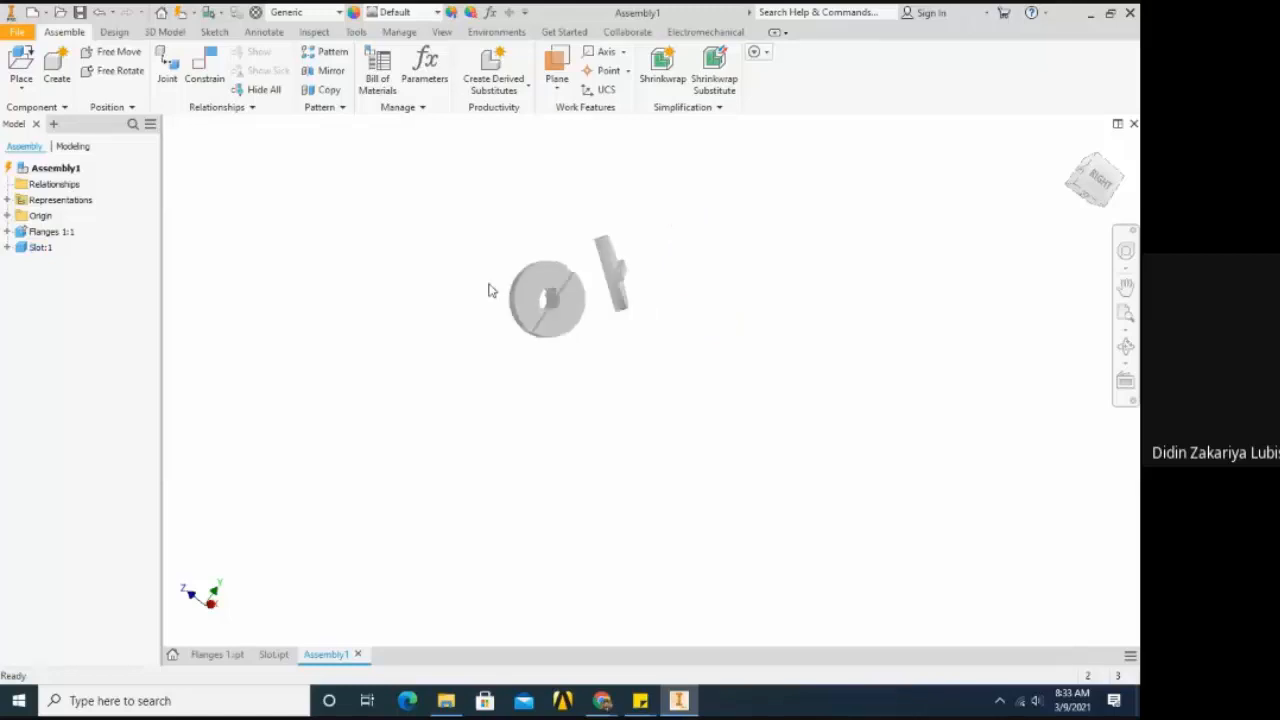
pyautogui.scroll(-5, 560, 290)
pyautogui.scroll(2, 565, 293)
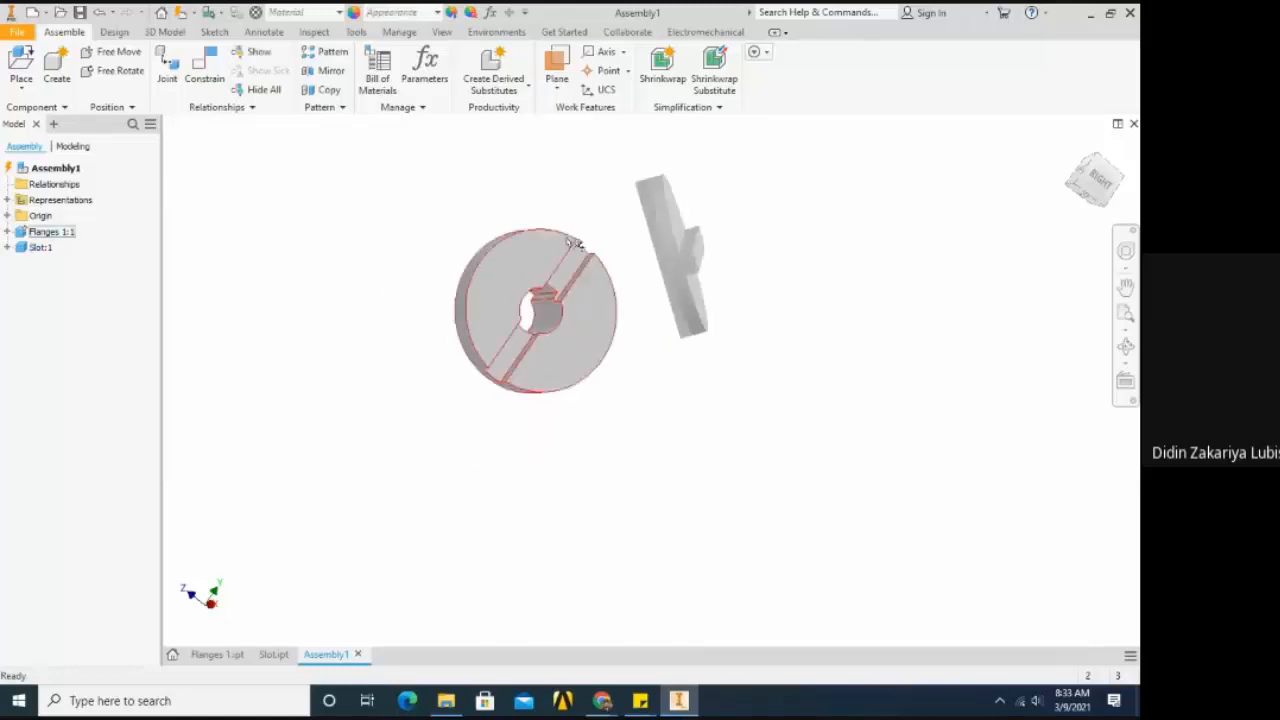
pyautogui.scroll(-1, 570, 232)
pyautogui.scroll(-2, 569, 223)
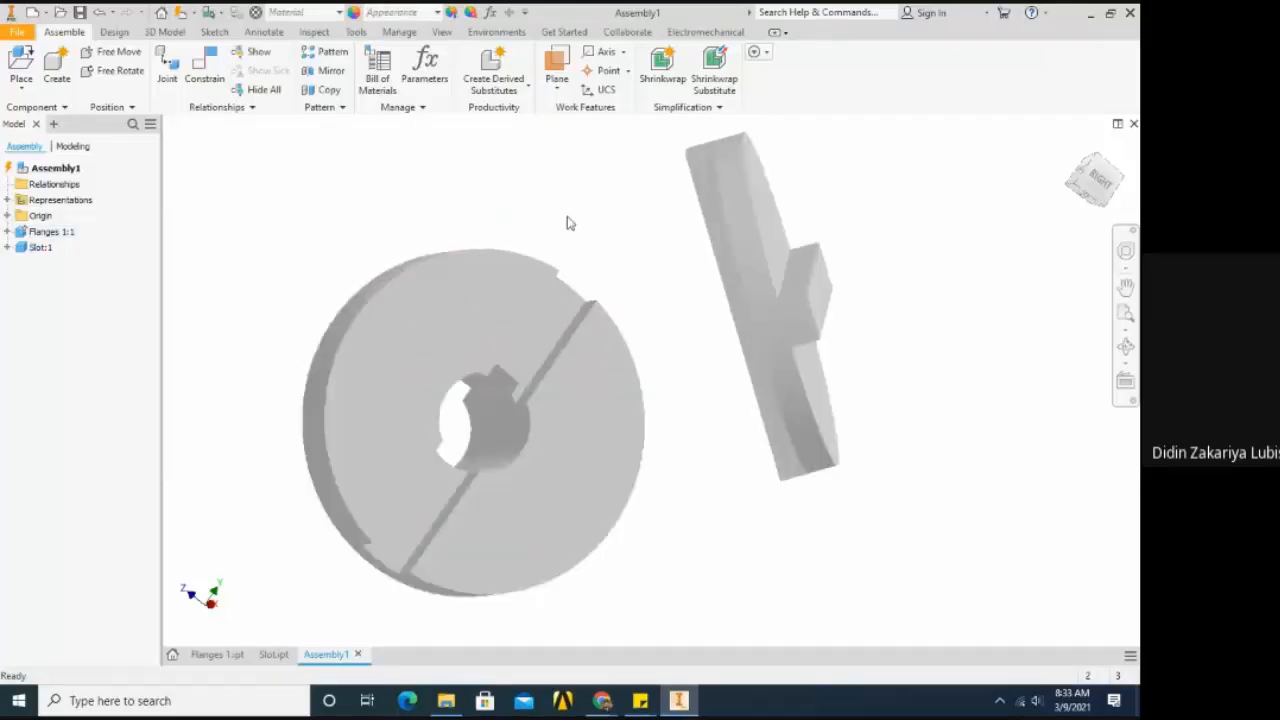
pyautogui.scroll(2, 569, 223)
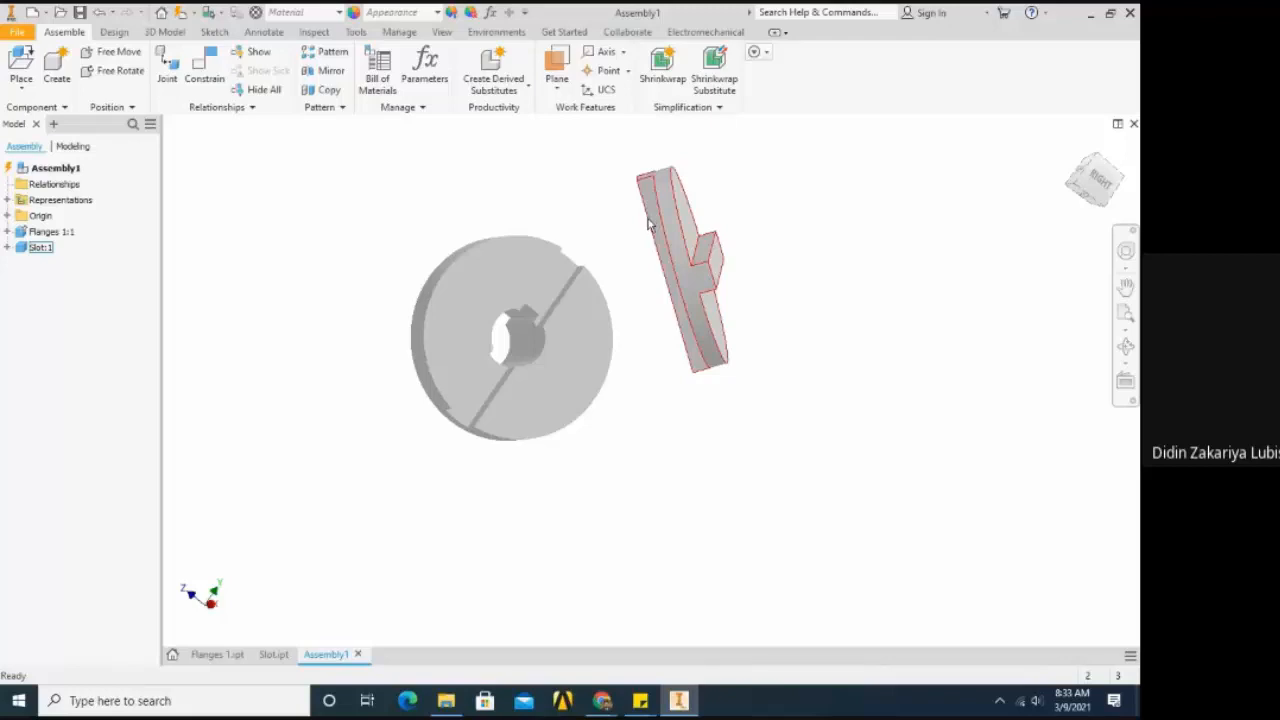
# - Close the Slot and Flanges 1 part files, saving the changes to Flanges 1, and return to Assembly1
pyautogui.click(274, 657)
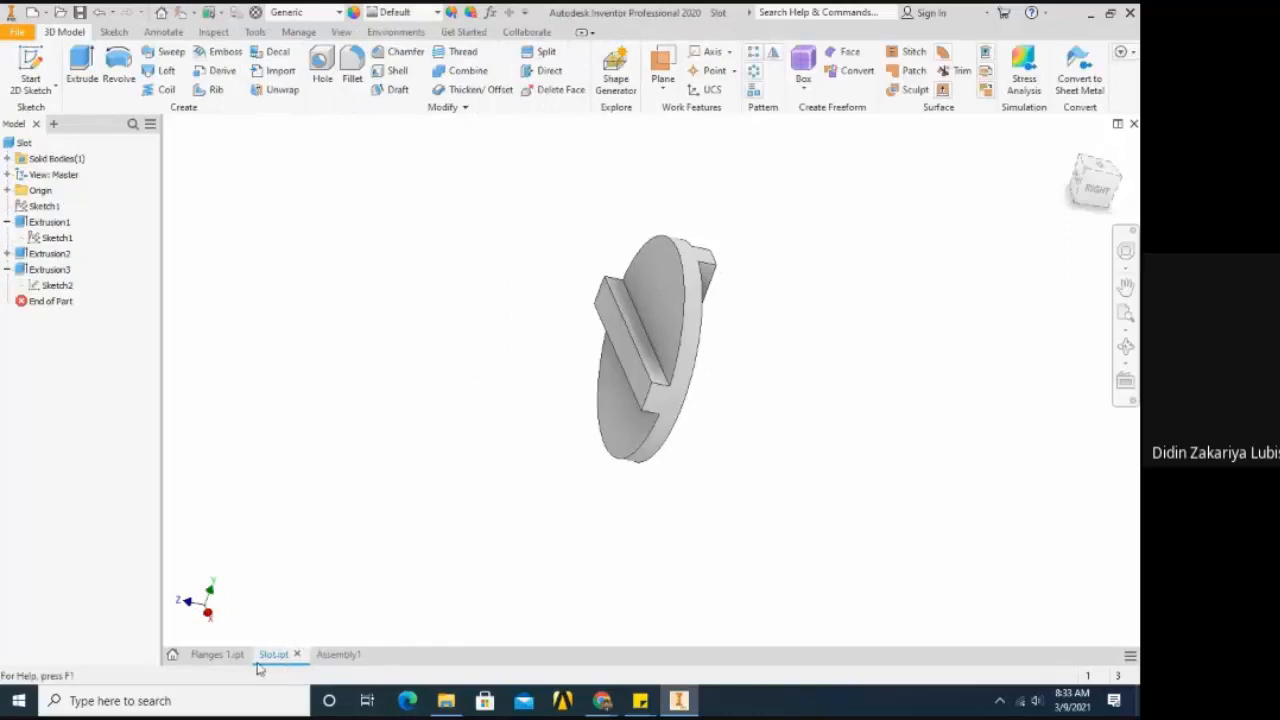
pyautogui.click(219, 662)
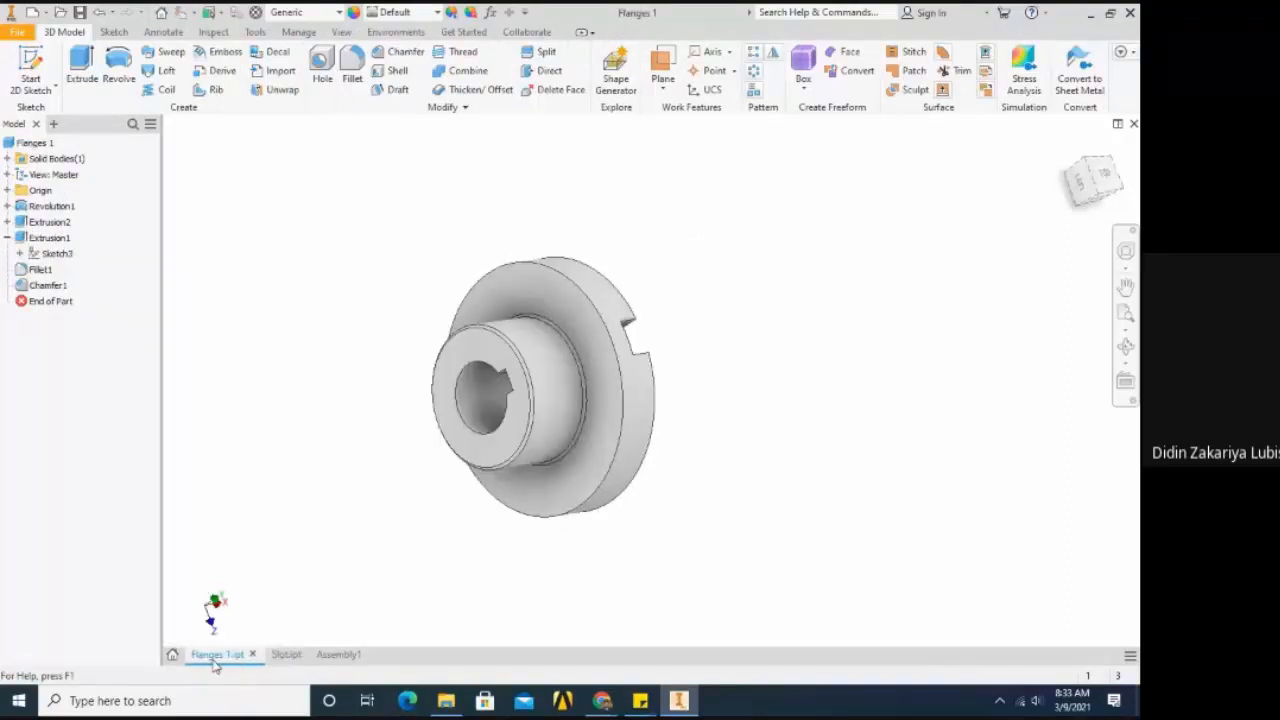
pyautogui.click(274, 656)
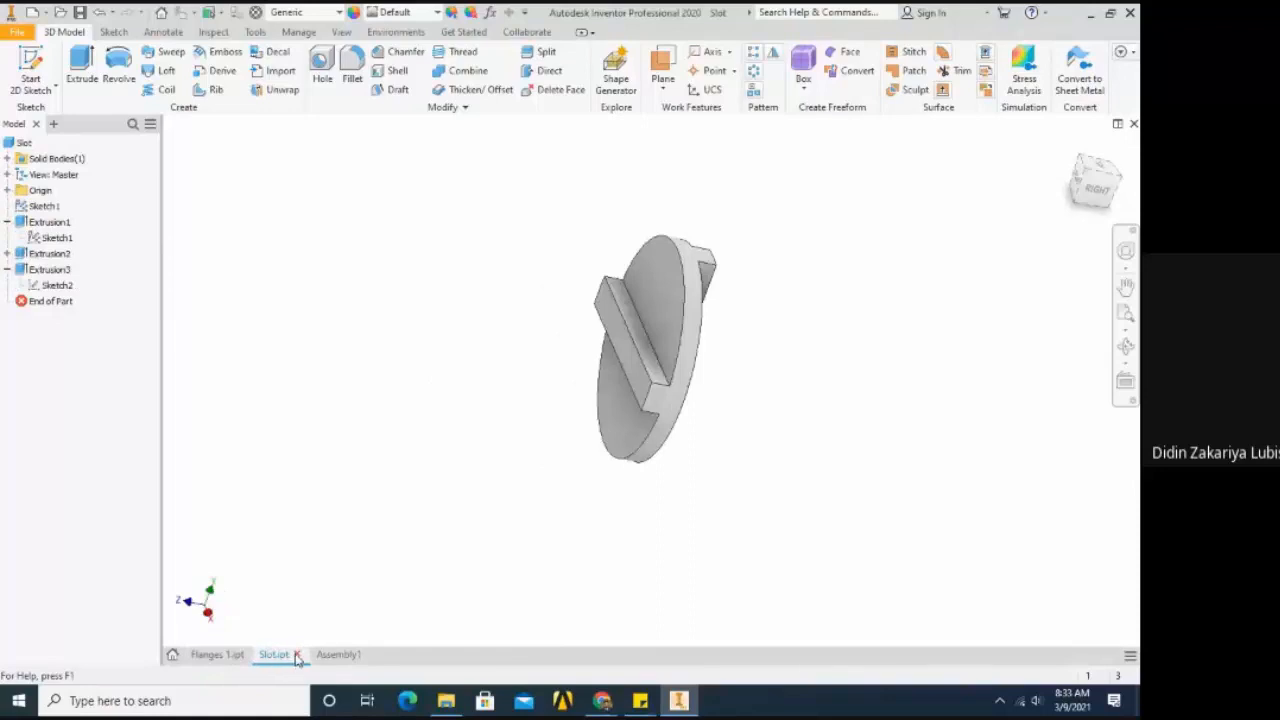
pyautogui.click(297, 656)
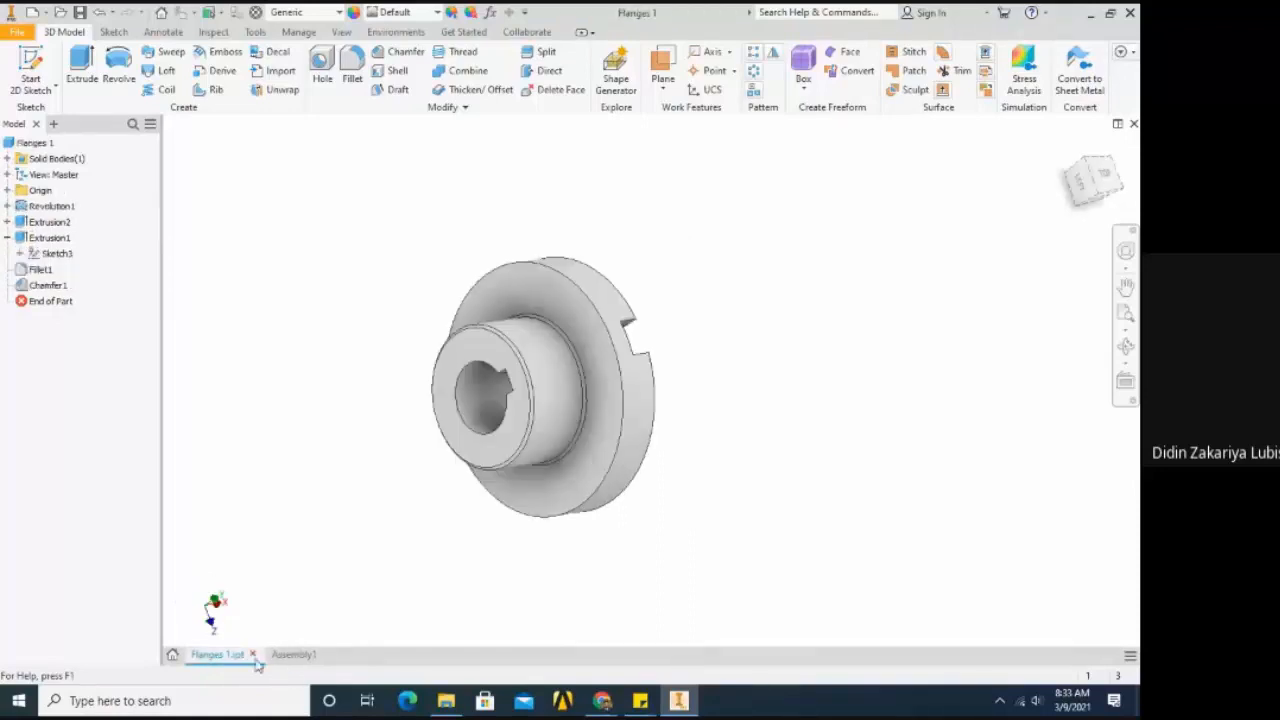
pyautogui.click(254, 656)
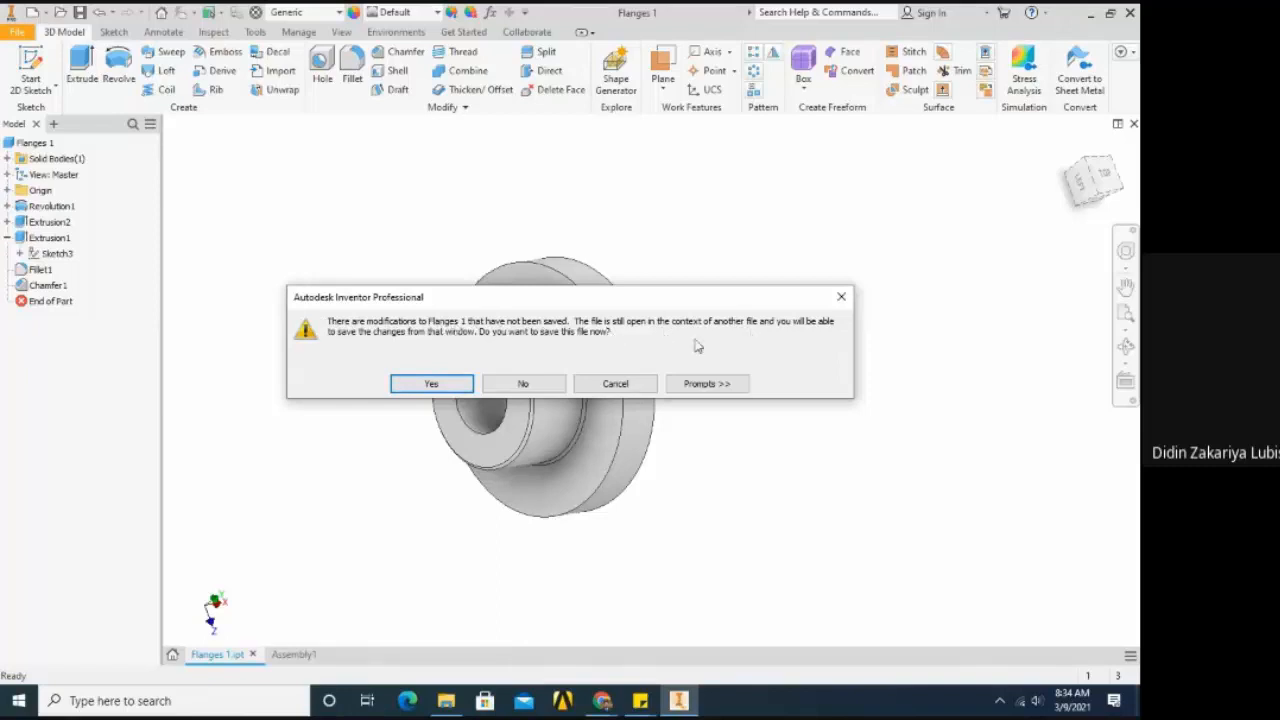
pyautogui.click(432, 384)
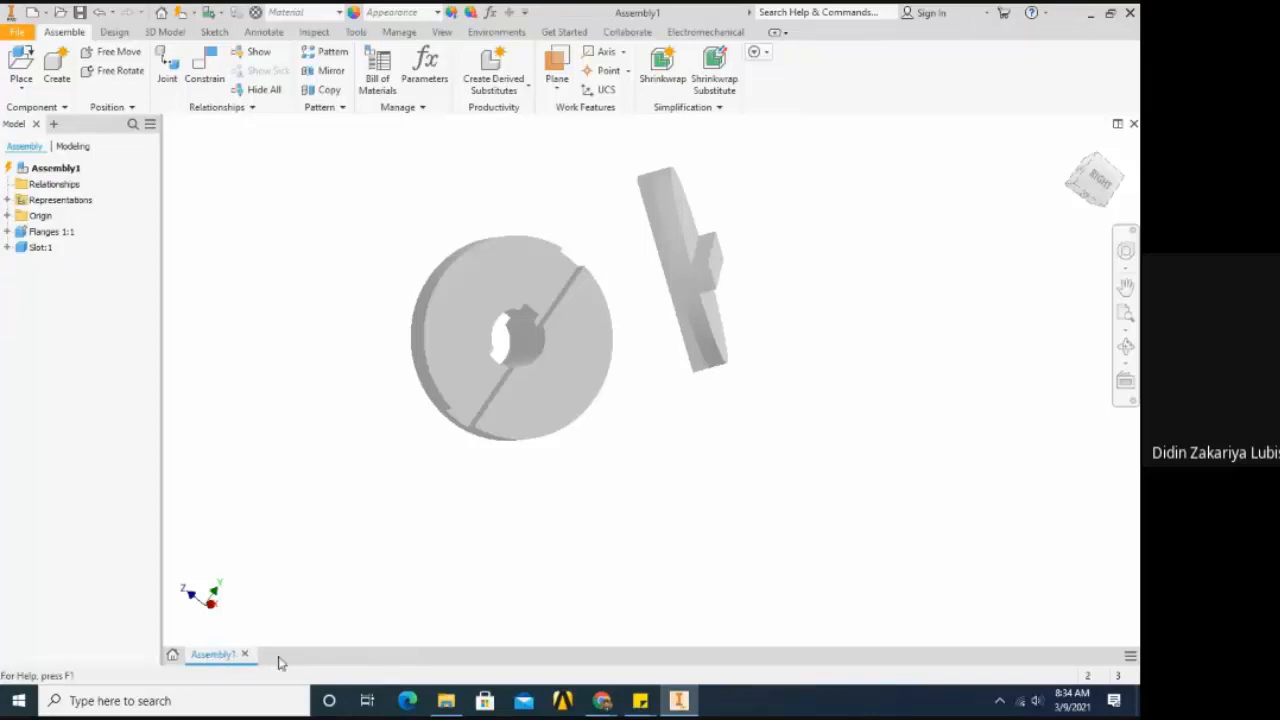
# - Move the Slot component farther away from the flange's slotted face, widening the gap between the two parts
pyautogui.scroll(-2, 425, 443)
pyautogui.scroll(3, 426, 441)
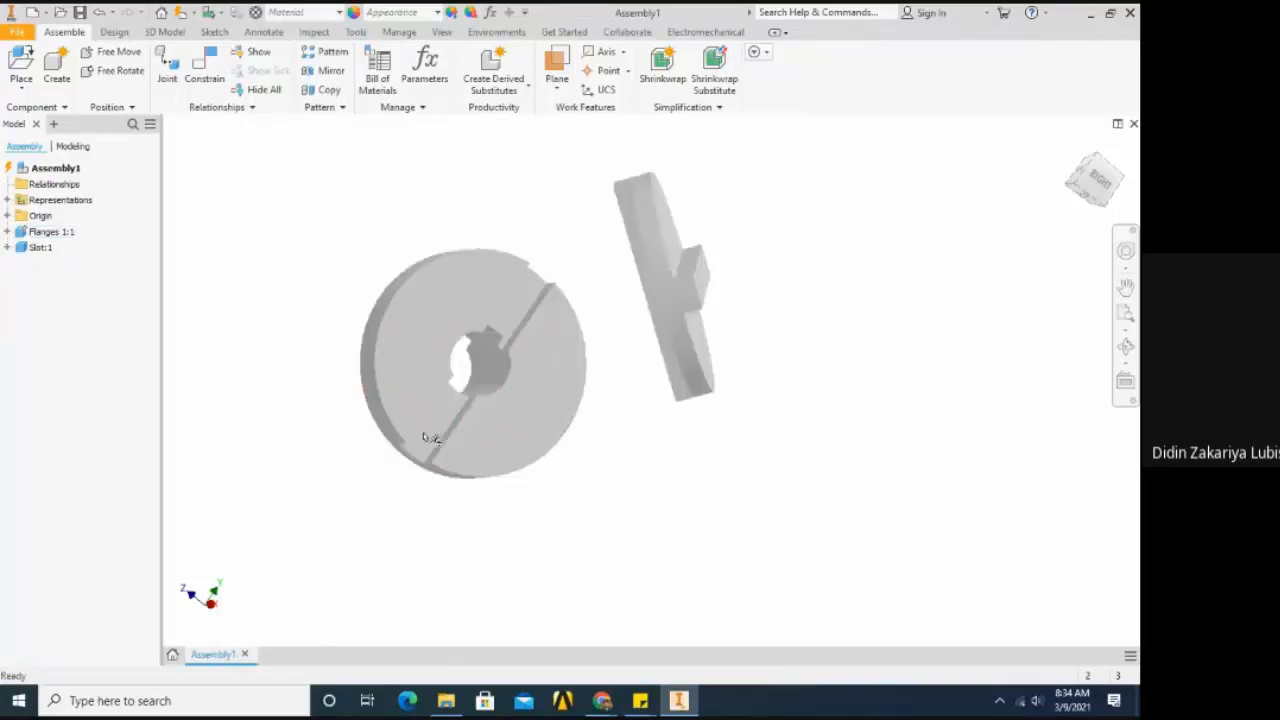
pyautogui.scroll(-2, 430, 438)
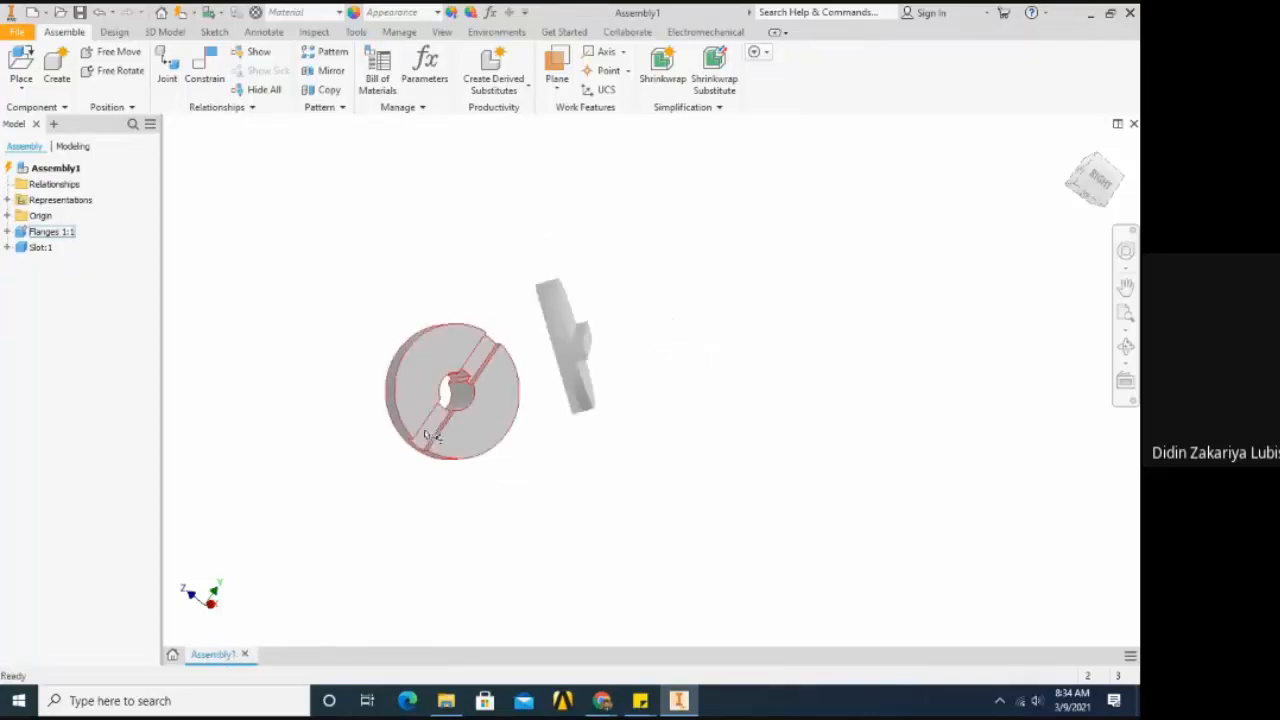
pyautogui.moveTo(570, 395)
pyautogui.mouseDown()
pyautogui.moveTo(723, 409)
pyautogui.moveTo(575, 382)
pyautogui.mouseUp()
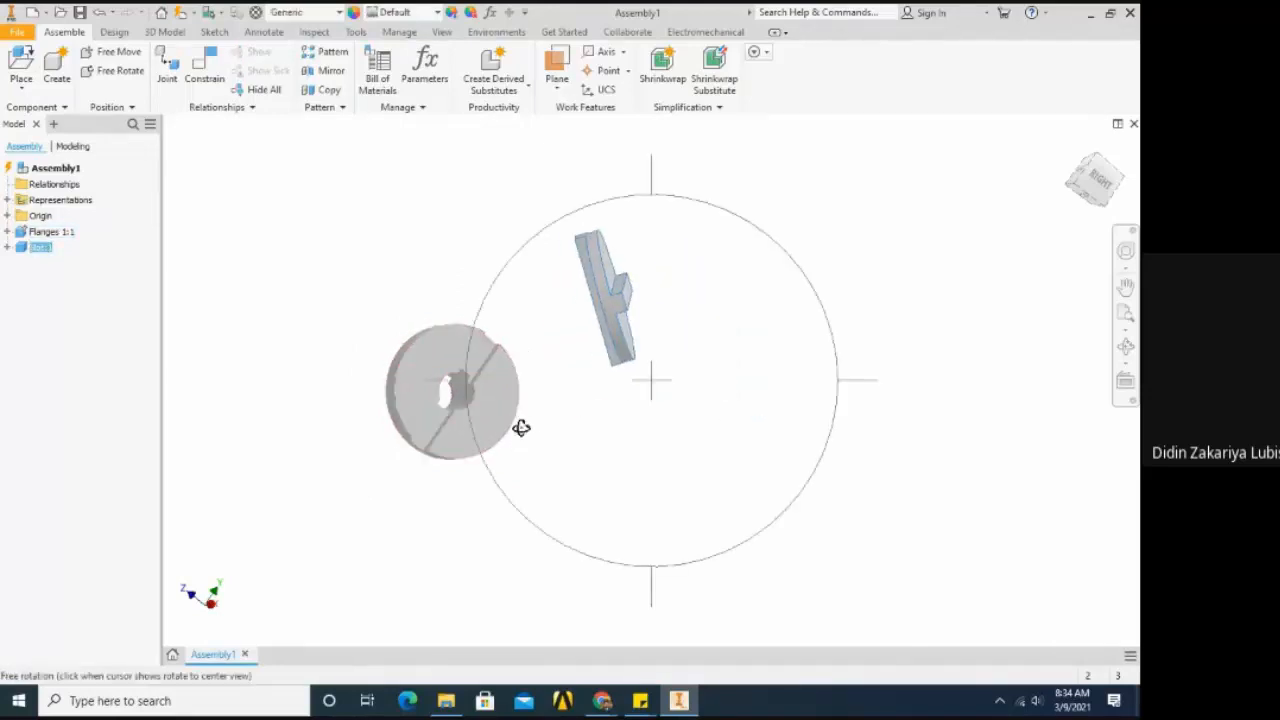
pyautogui.keyDown('shift'); pyautogui.moveTo(520, 429); pyautogui.dragTo(600, 430, button='middle'); pyautogui.keyUp('shift')
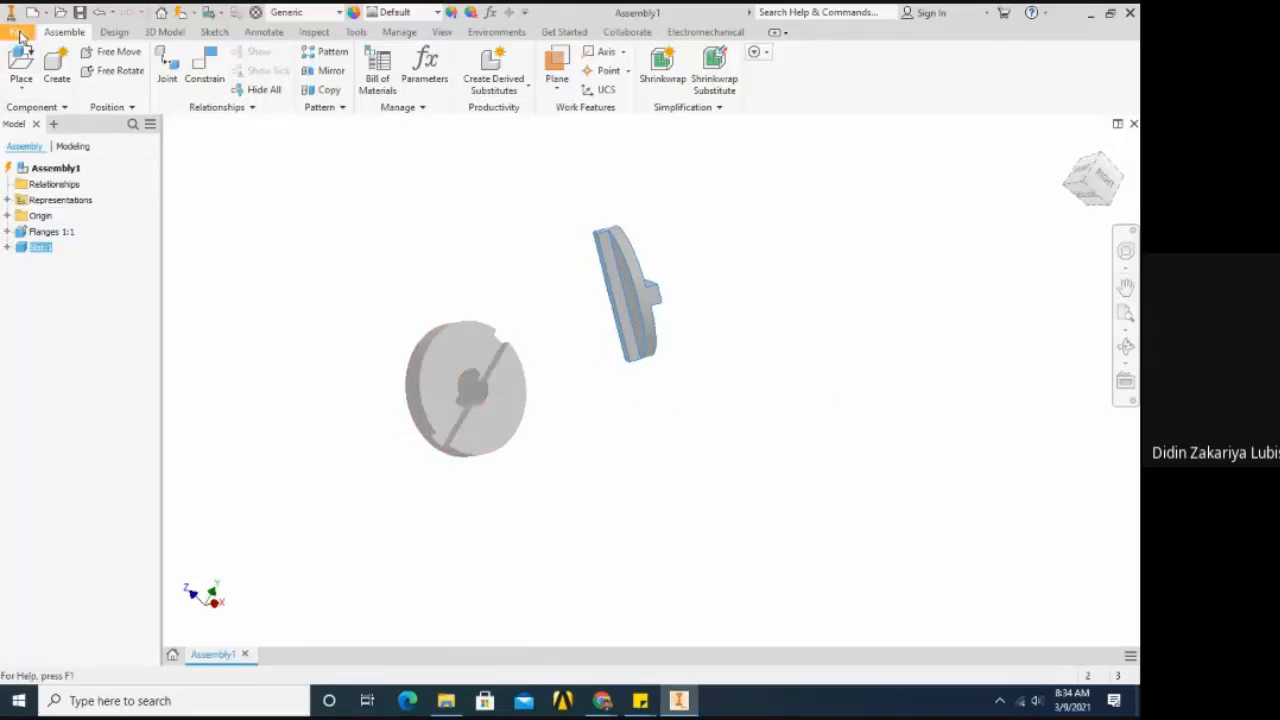
pyautogui.click(372, 190)
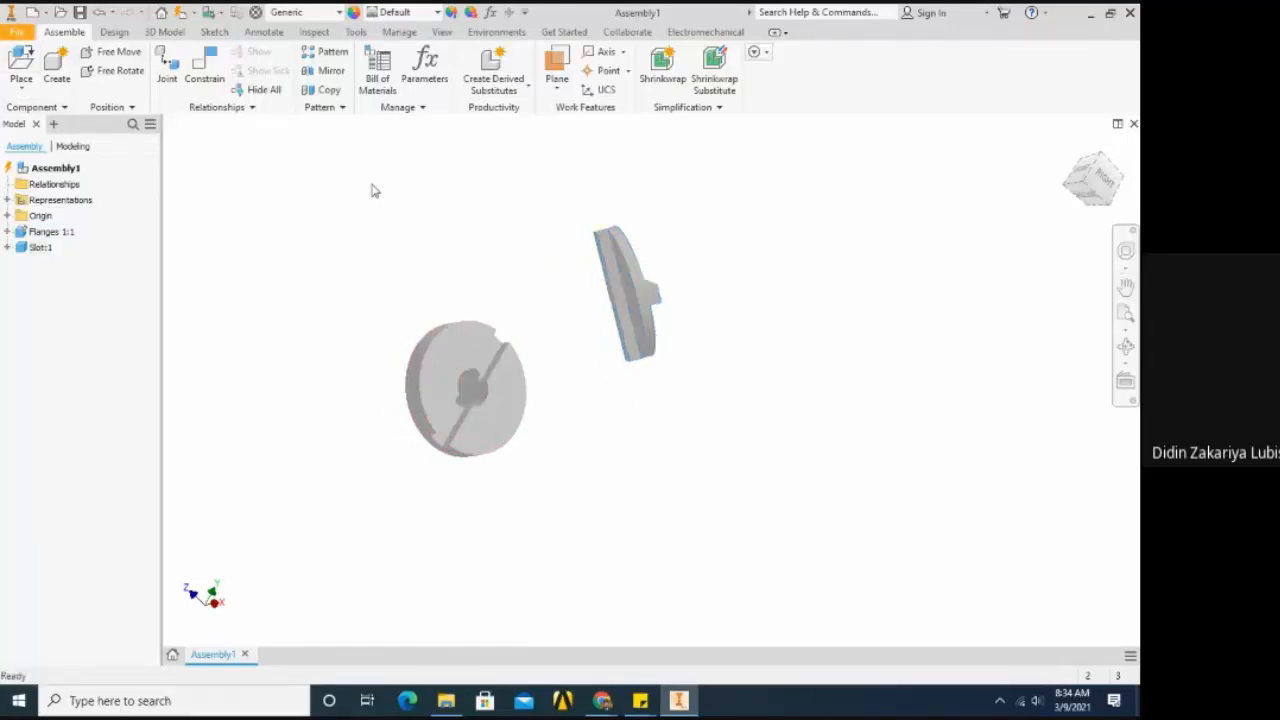
pyautogui.moveTo(620, 294); pyautogui.dragTo(681, 318)
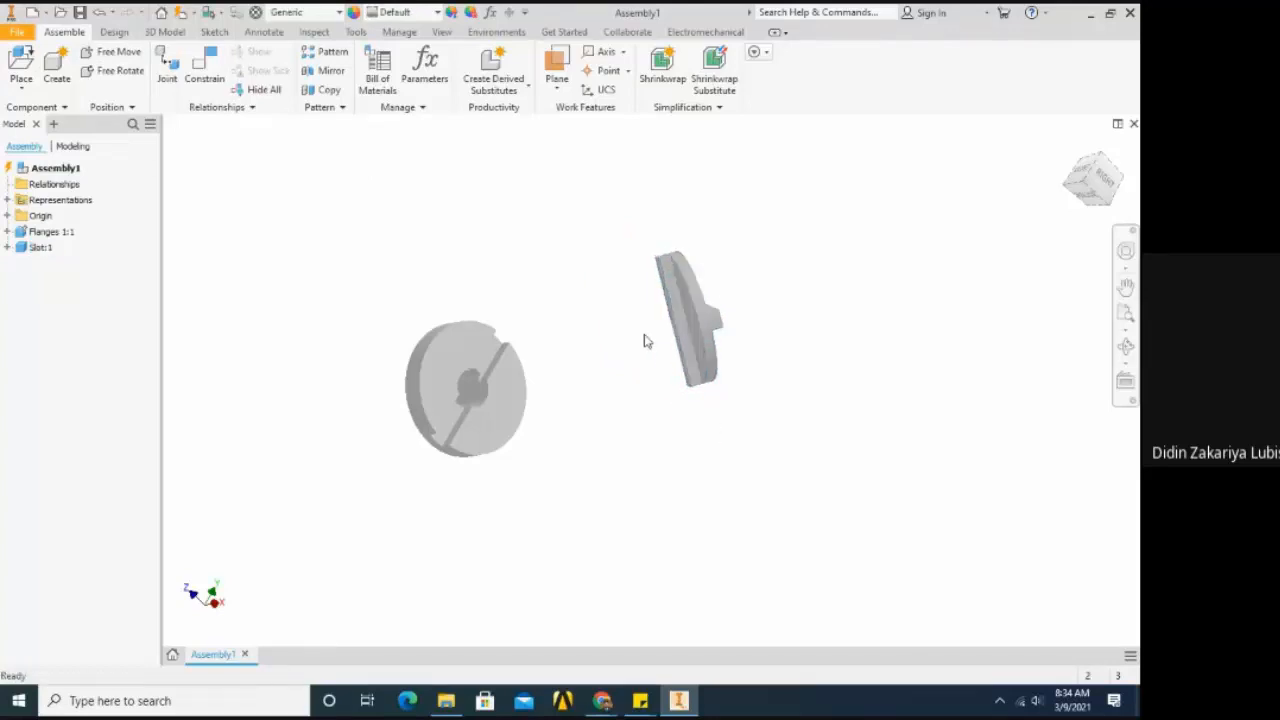
pyautogui.scroll(-3, 645, 341)
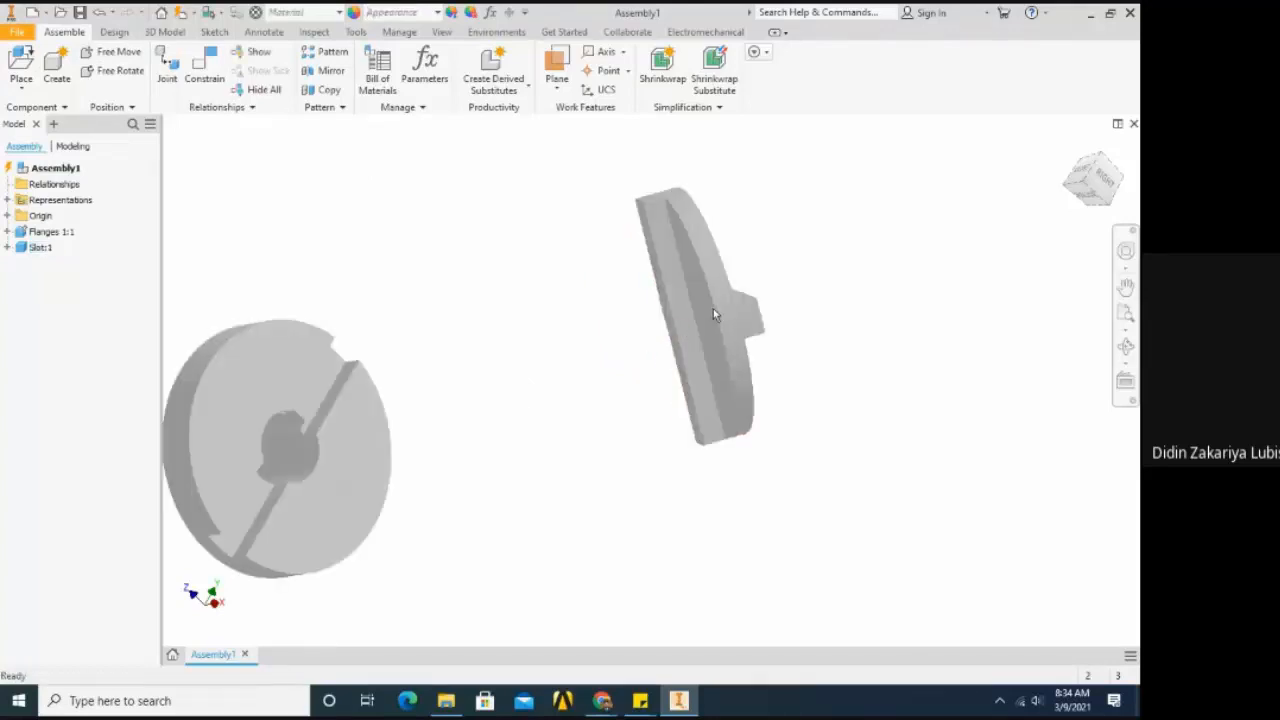
pyautogui.scroll(3, 713, 310)
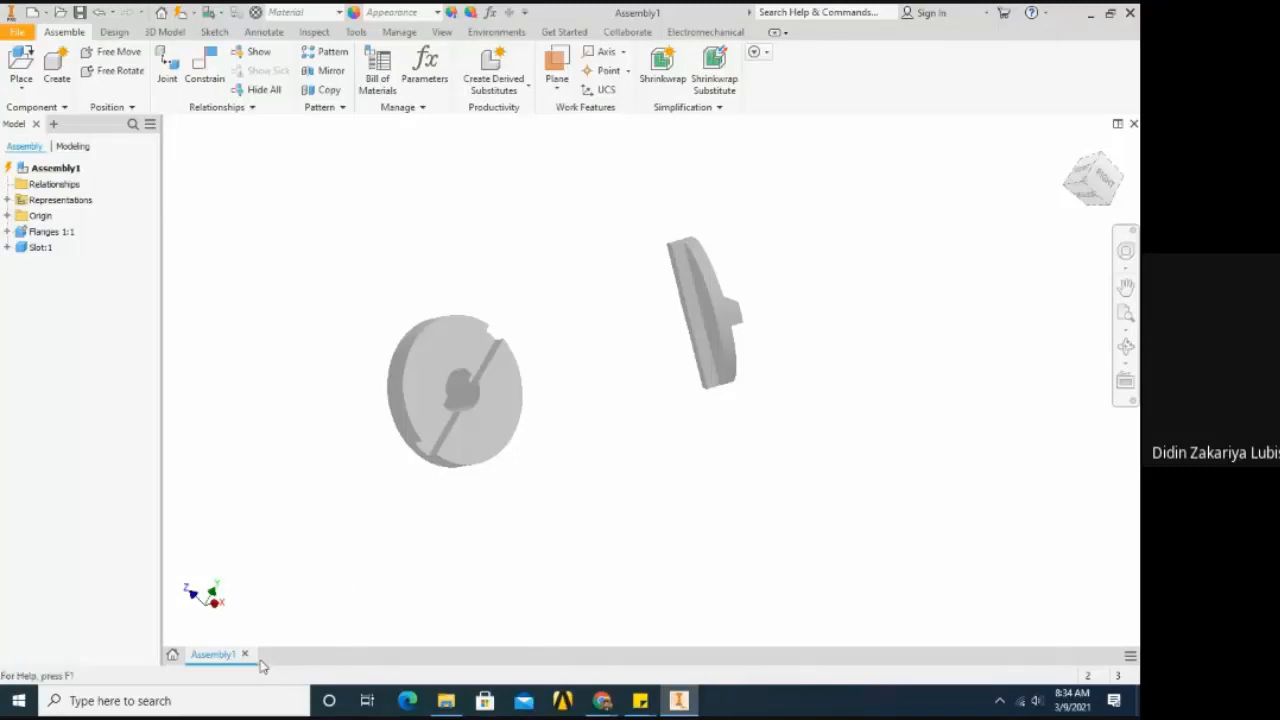
# - Activate the Slot component for in-place editing within the assembly and examine its ribs from several sides
pyautogui.doubleClick(701, 327)
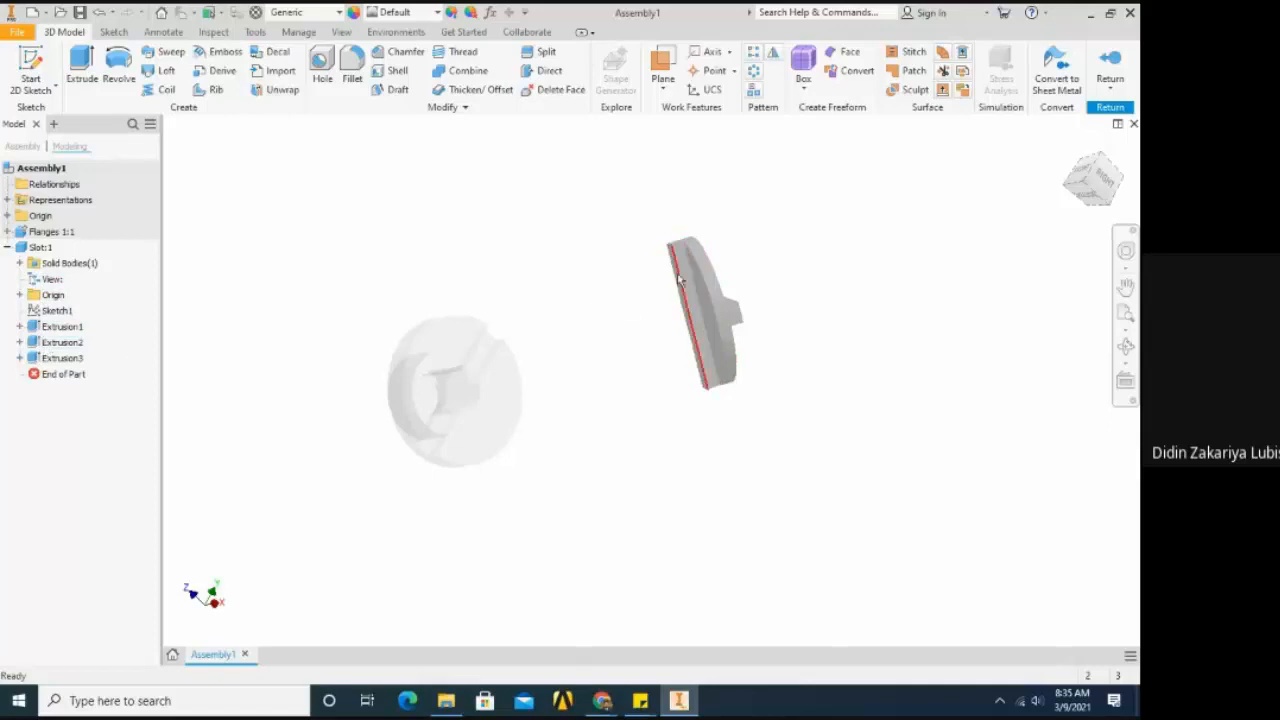
pyautogui.moveTo(678, 280)
pyautogui.press('F4')
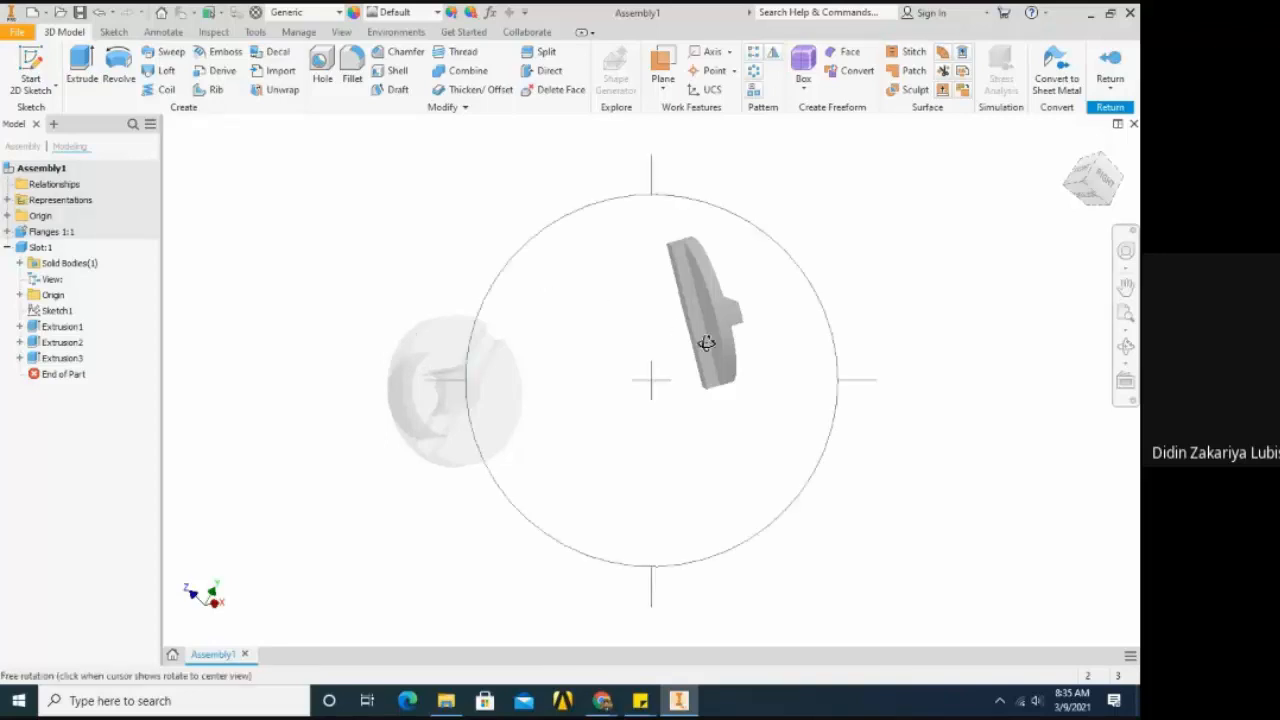
pyautogui.moveTo(706, 343); pyautogui.dragTo(517, 443)
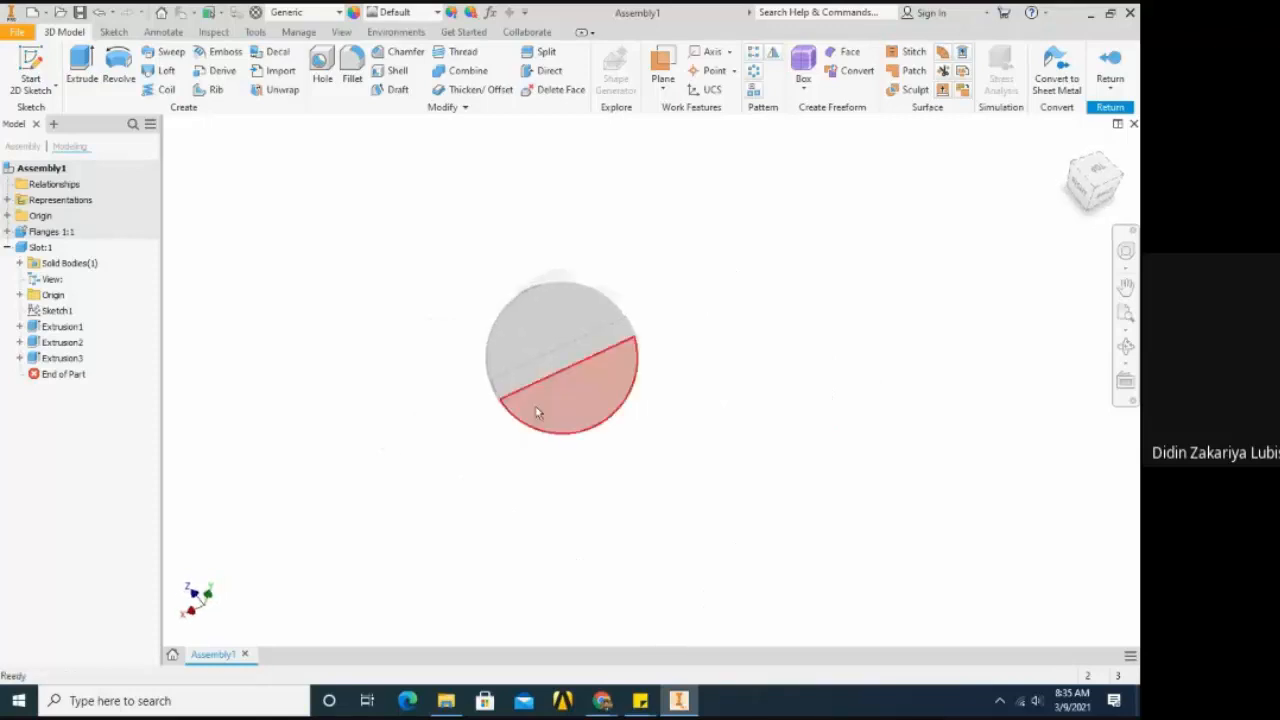
pyautogui.scroll(3, 537, 413)
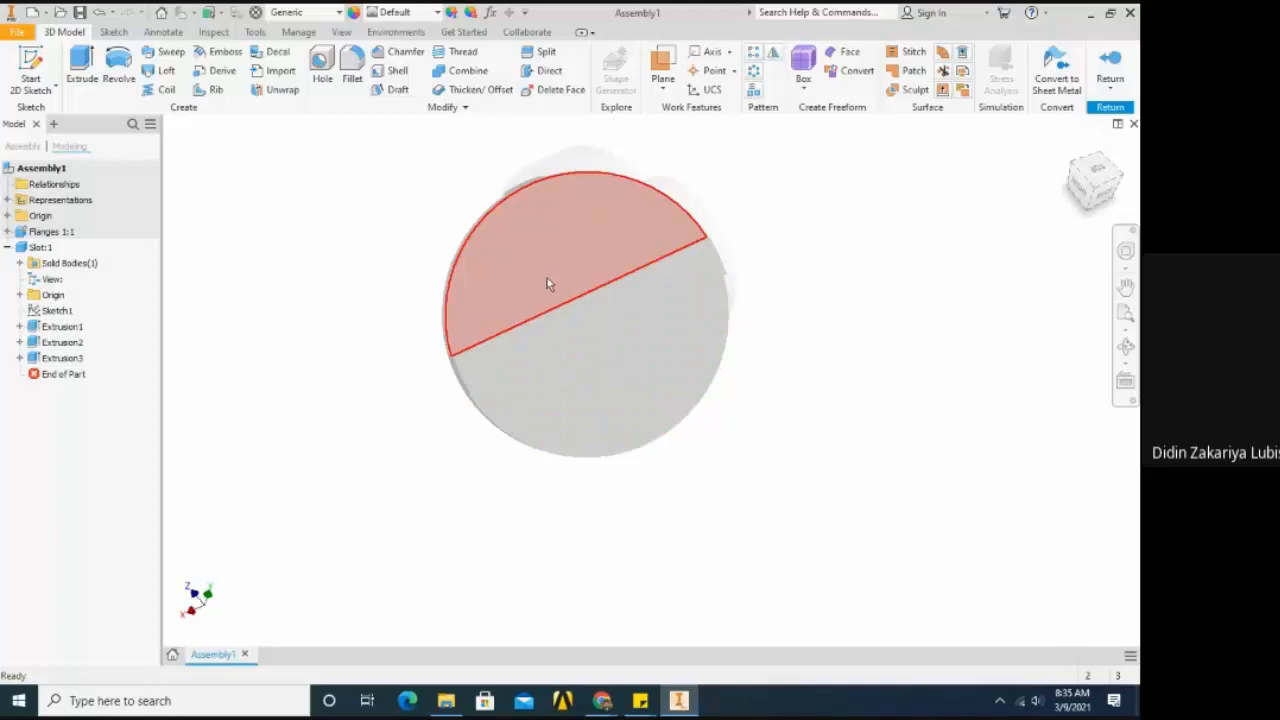
pyautogui.press('F4')
pyautogui.moveTo(621, 366)
pyautogui.mouseDown()
pyautogui.moveTo(726, 343)
pyautogui.moveTo(620, 360)
pyautogui.mouseUp()
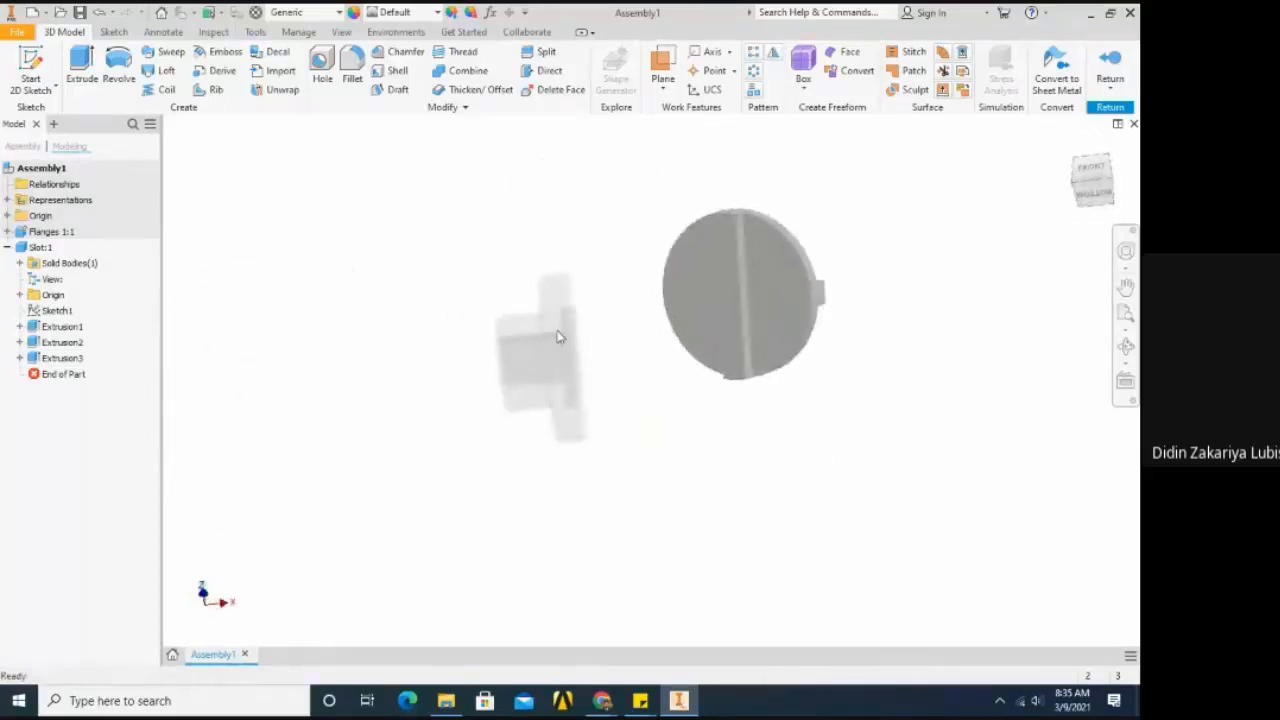
pyautogui.press('F4')
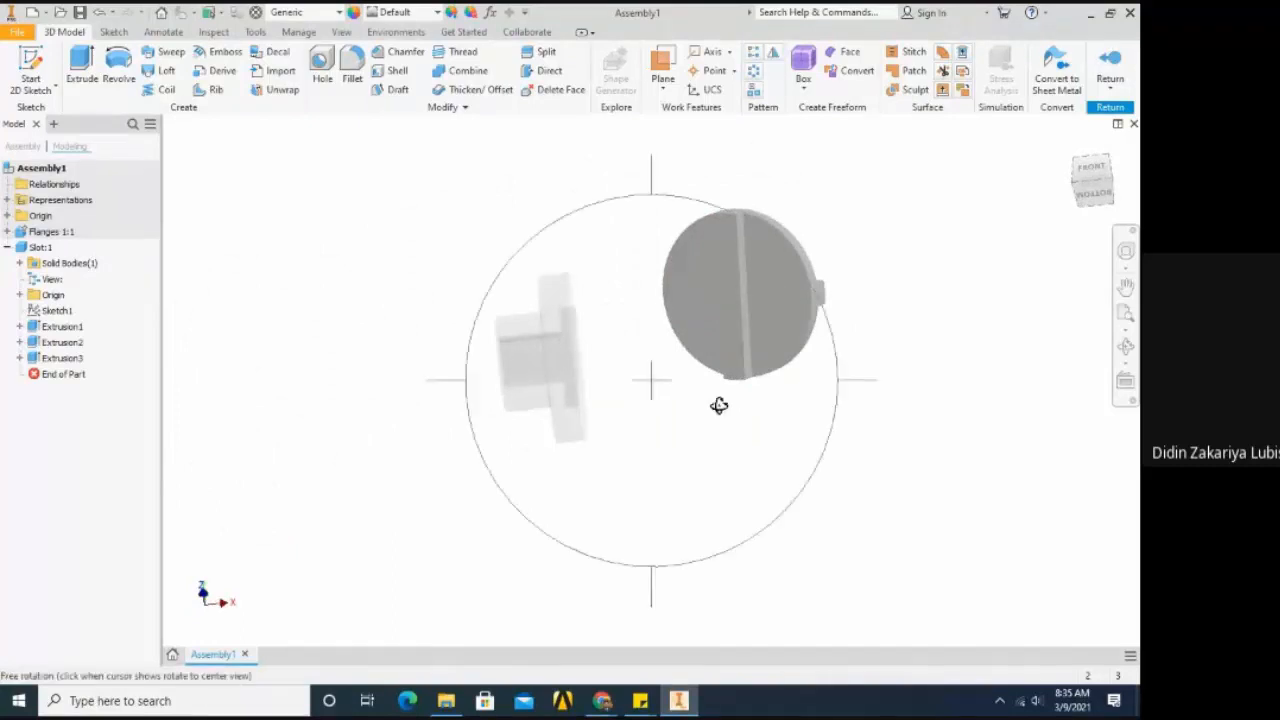
pyautogui.moveTo(720, 403); pyautogui.dragTo(520, 391)
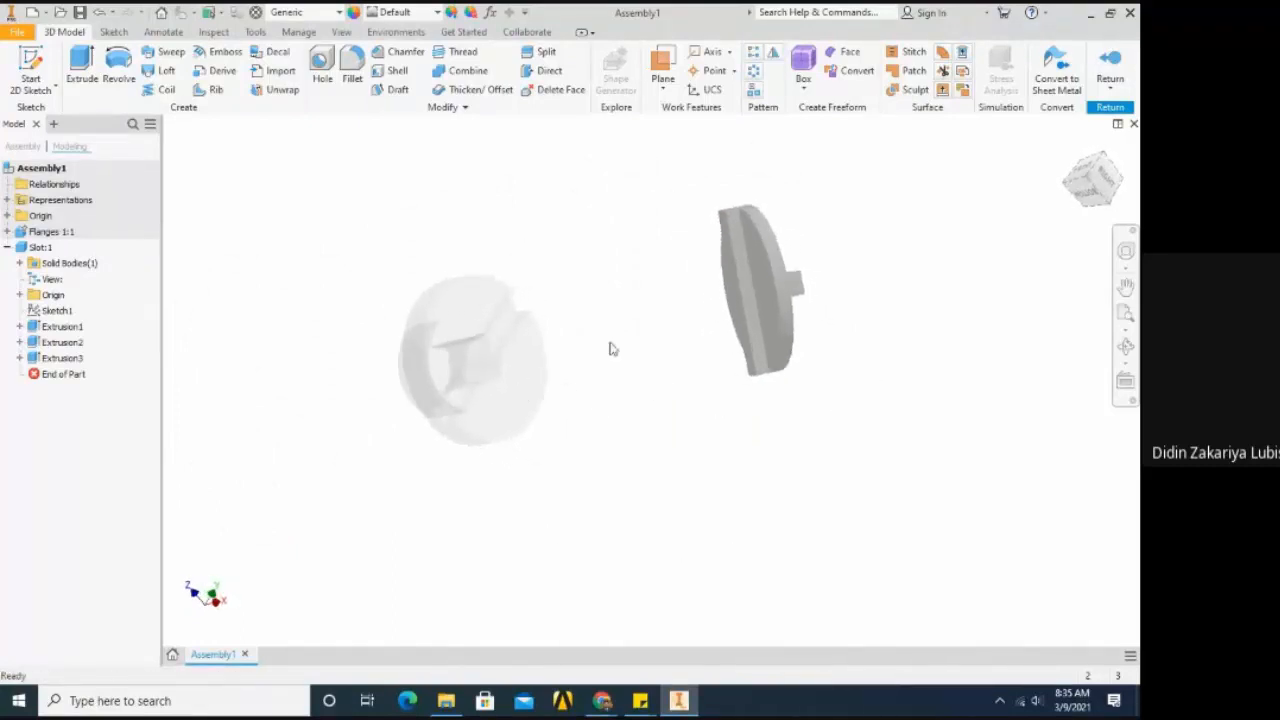
pyautogui.press('F4')
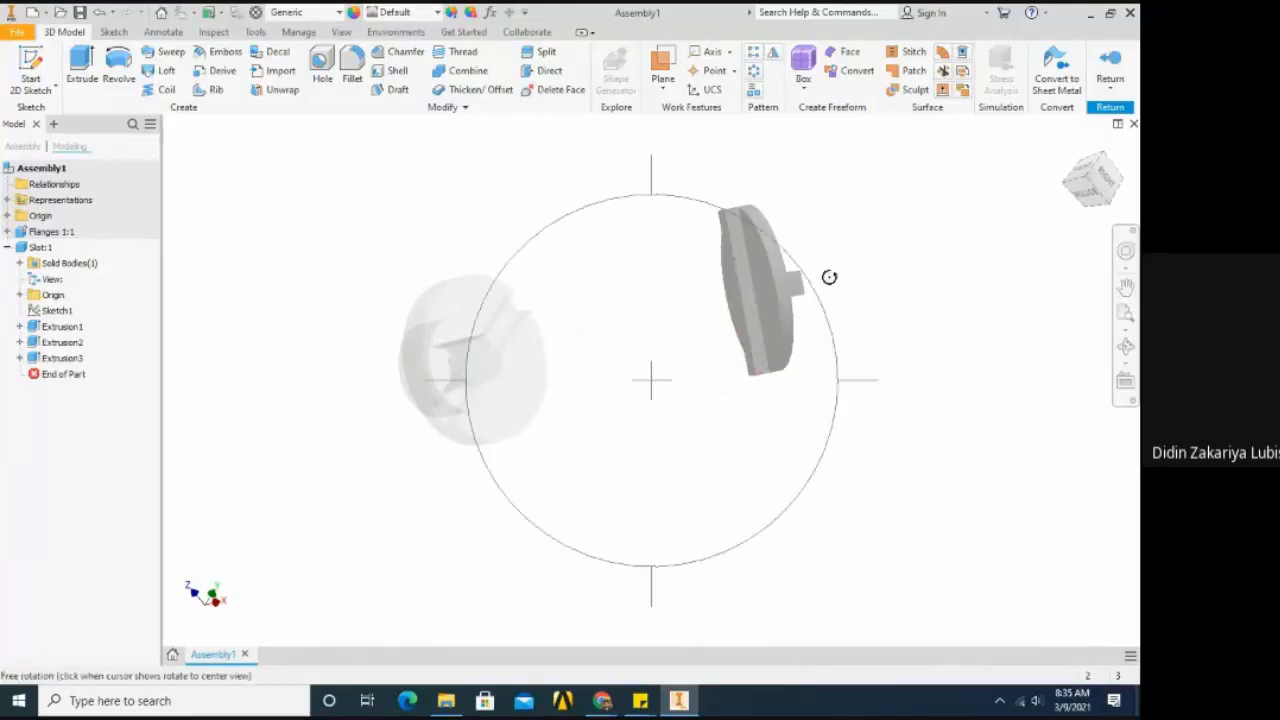
pyautogui.moveTo(829, 277); pyautogui.dragTo(660, 373)
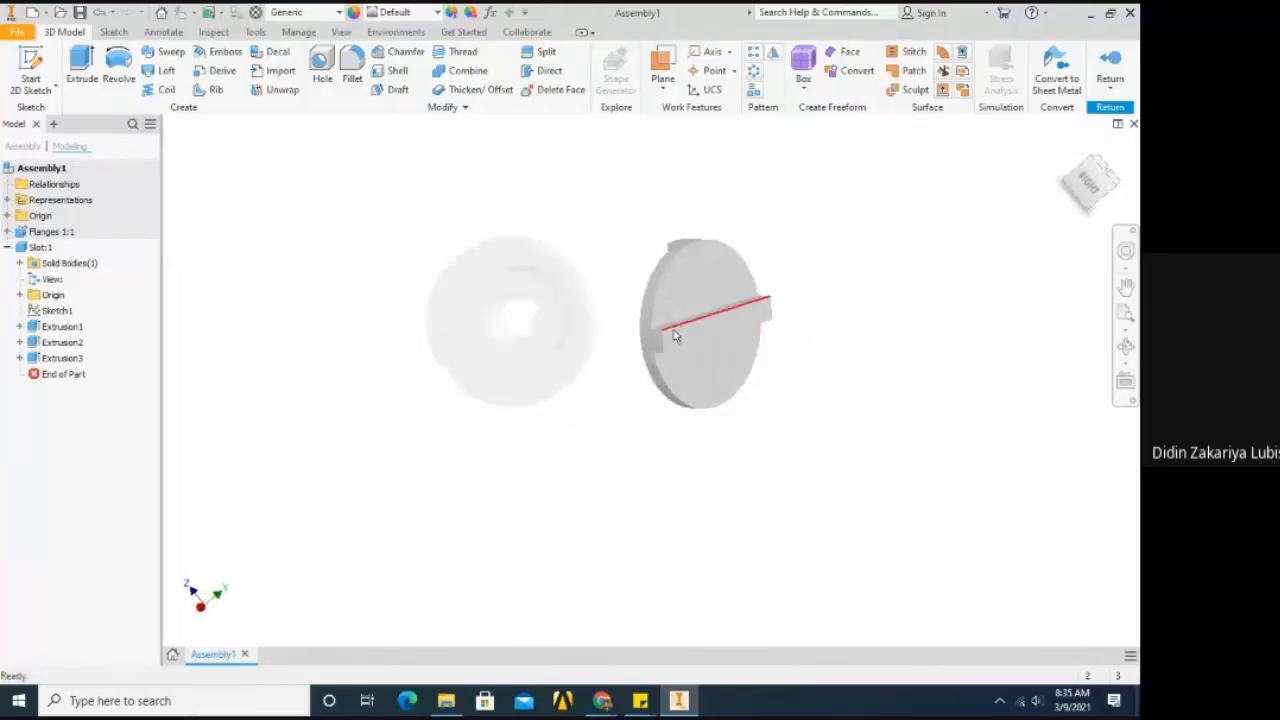
# - Assign the Copper material to the Slot part and finish in-place editing to return to the assembly
pyautogui.scroll(-3, 674, 337)
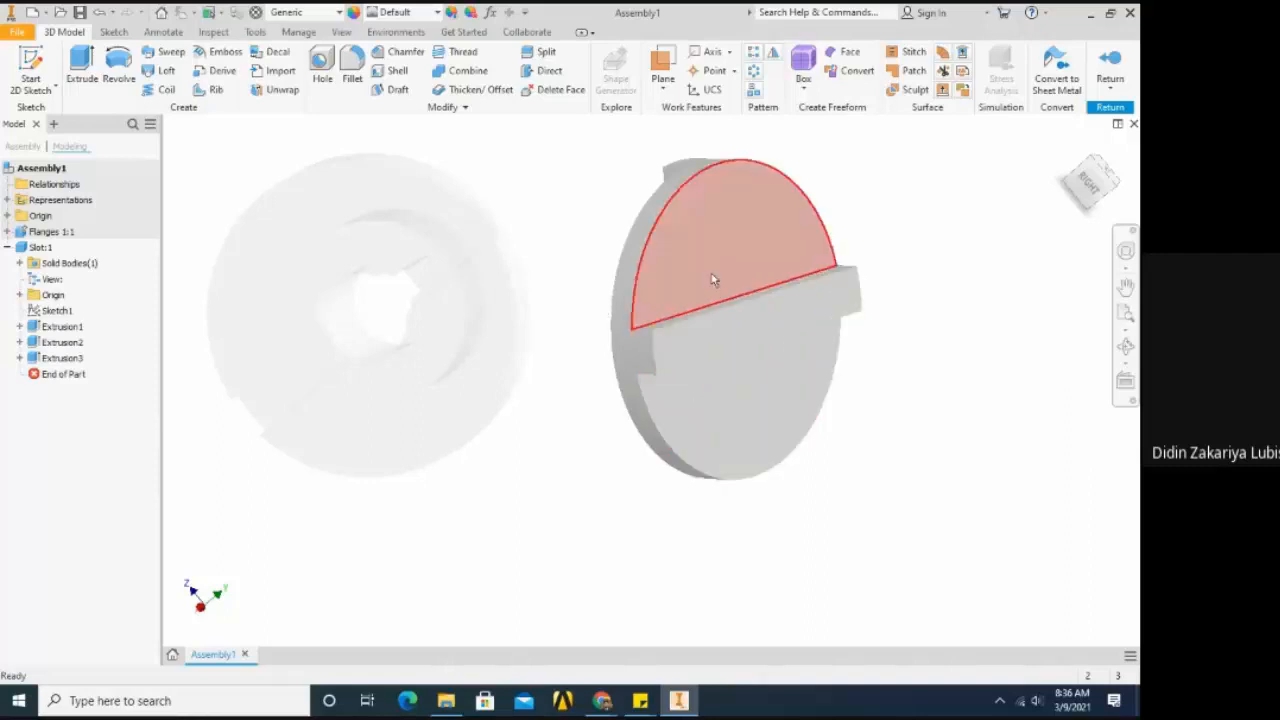
pyautogui.moveTo(738, 305)
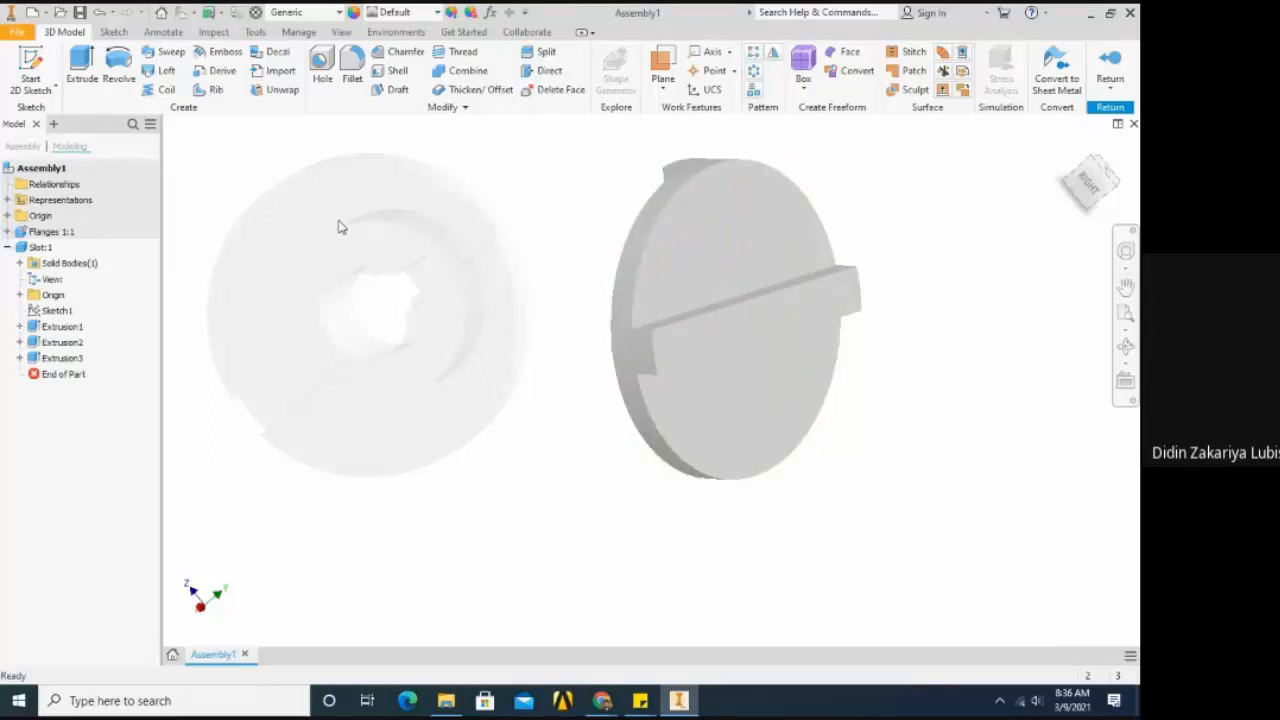
pyautogui.scroll(-3, 346, 228)
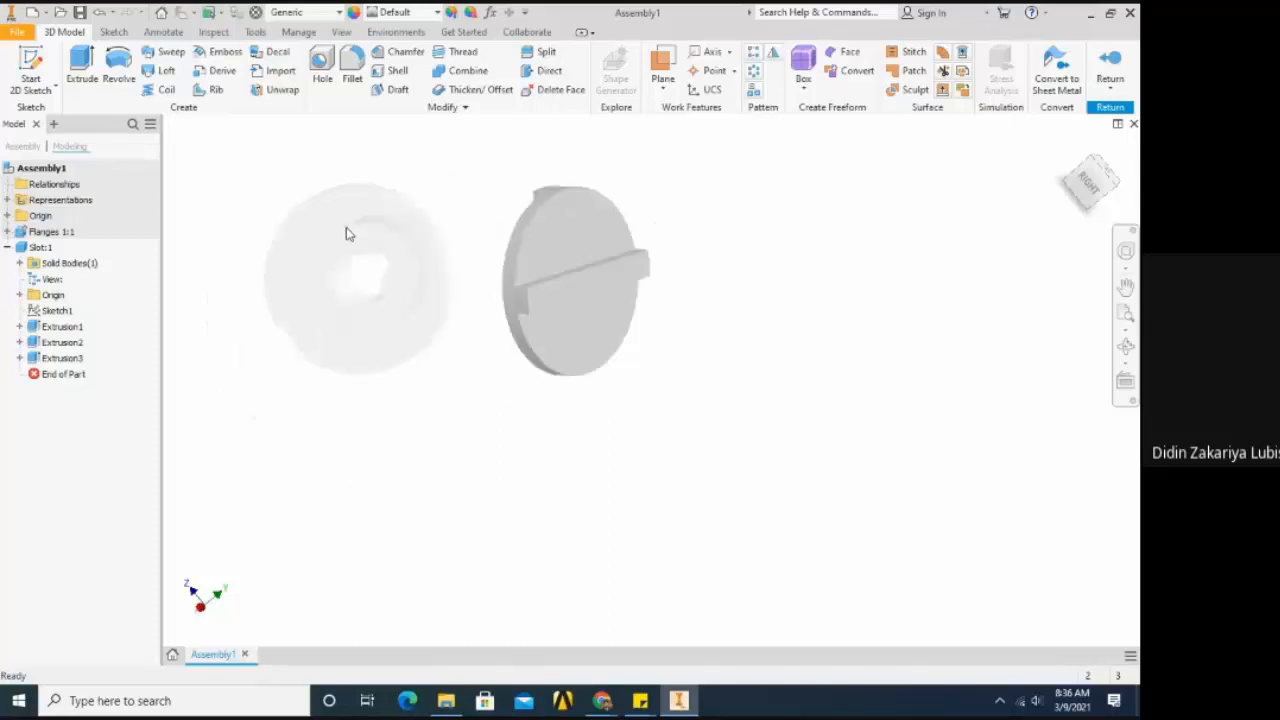
pyautogui.scroll(3, 255, 258)
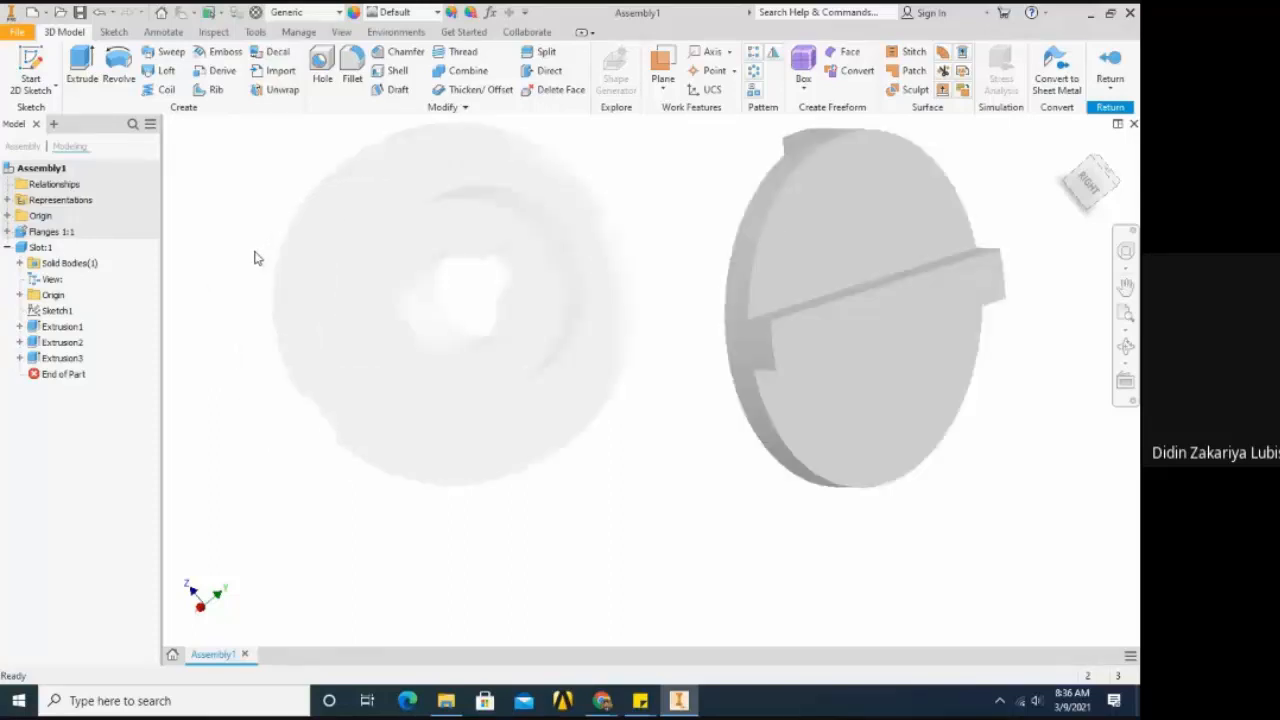
pyautogui.scroll(-2, 255, 258)
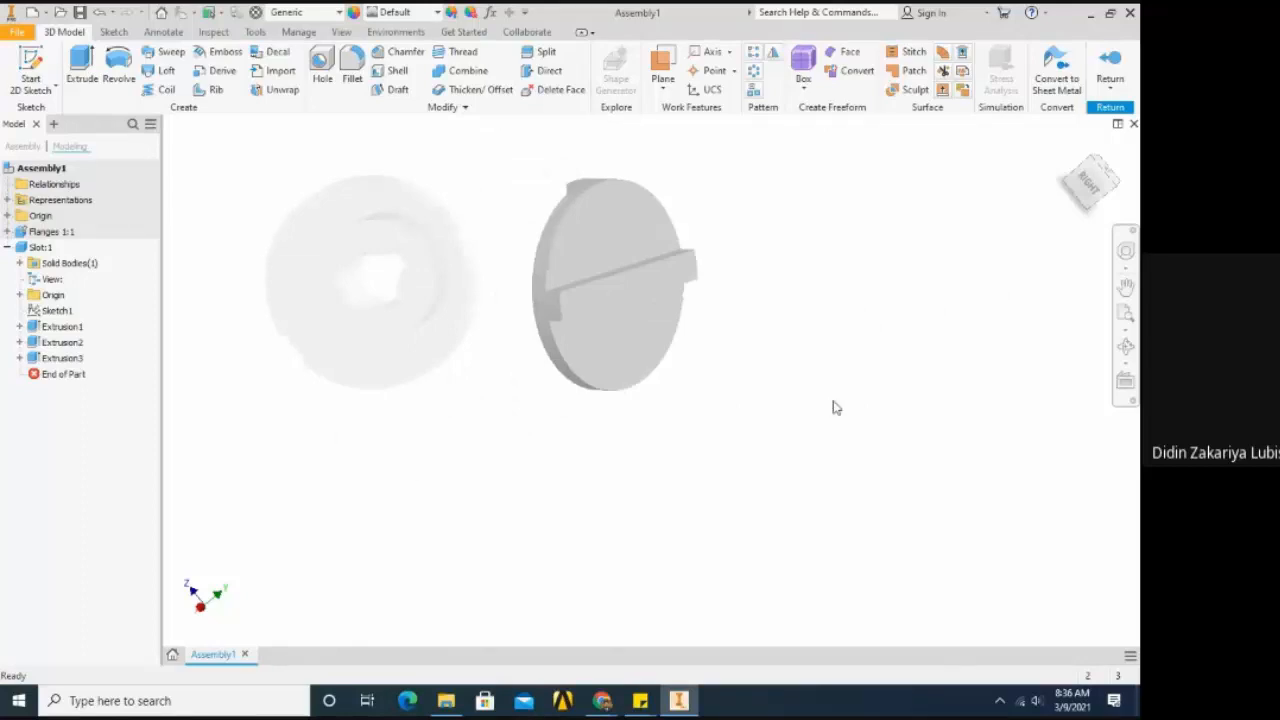
pyautogui.scroll(-2, 834, 406)
pyautogui.scroll(3, 648, 357)
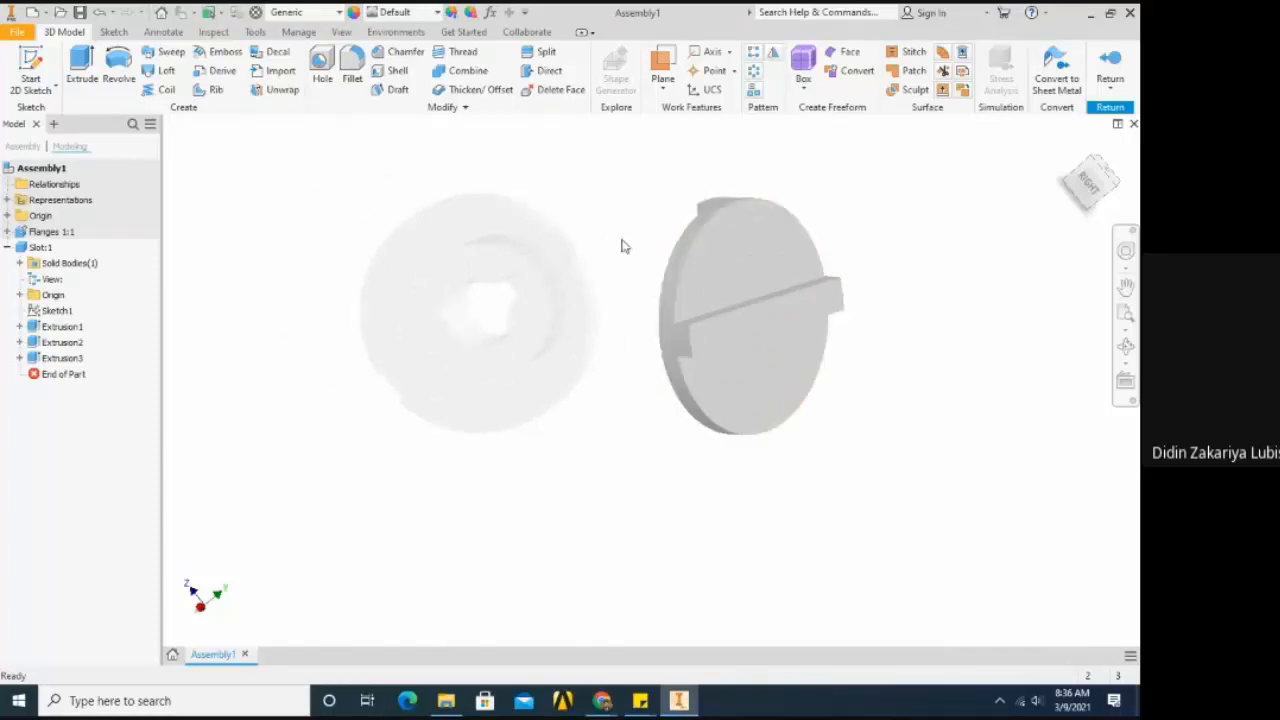
pyautogui.click(336, 13)
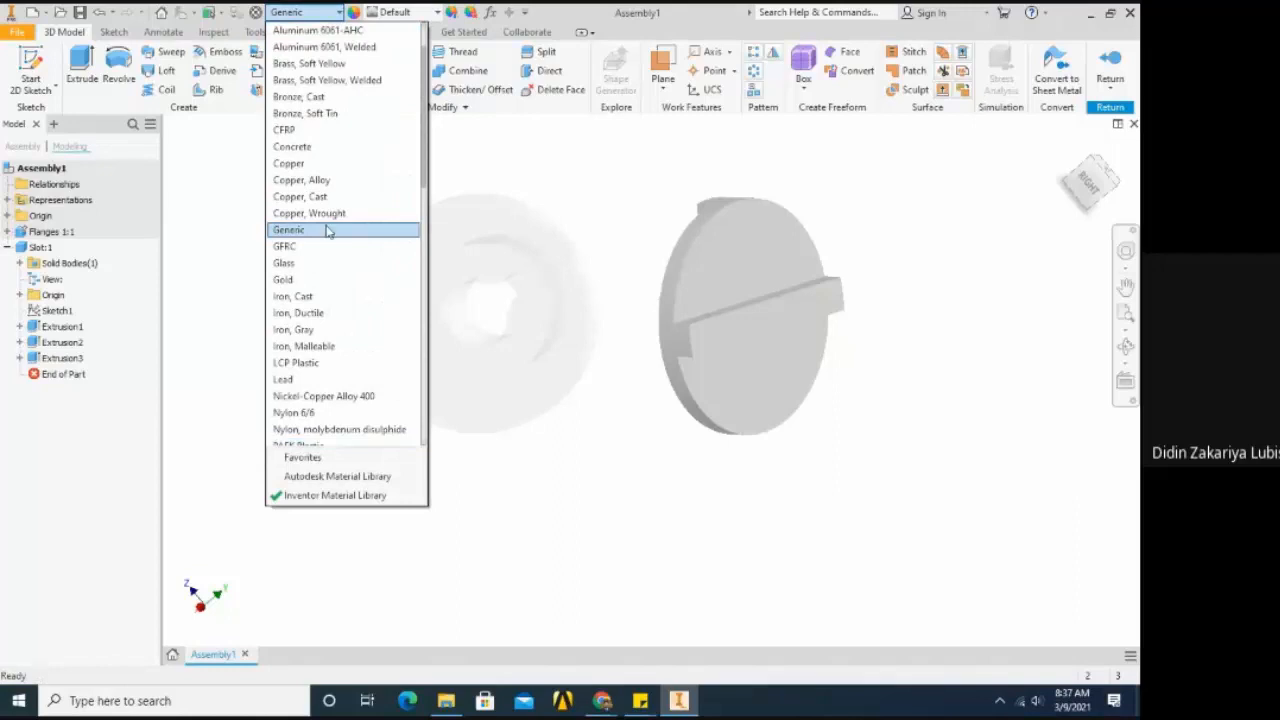
pyautogui.click(316, 164)
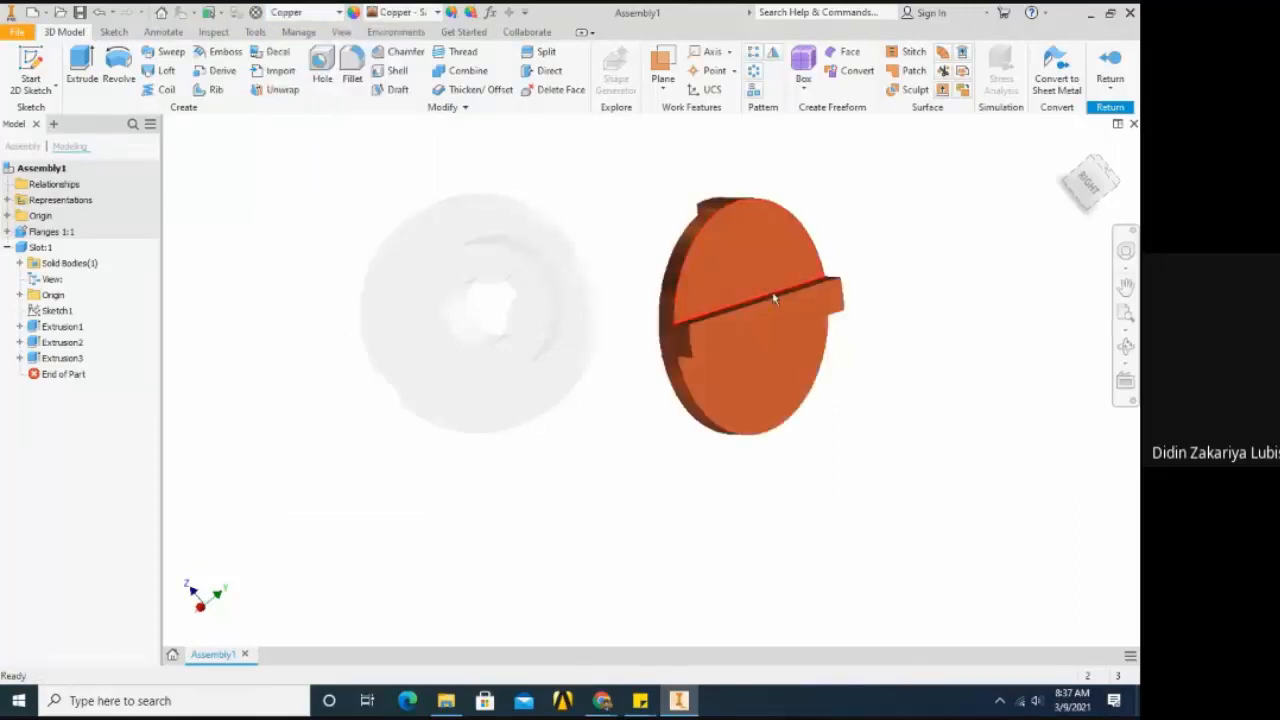
pyautogui.scroll(3, 706, 262)
pyautogui.scroll(-2, 706, 264)
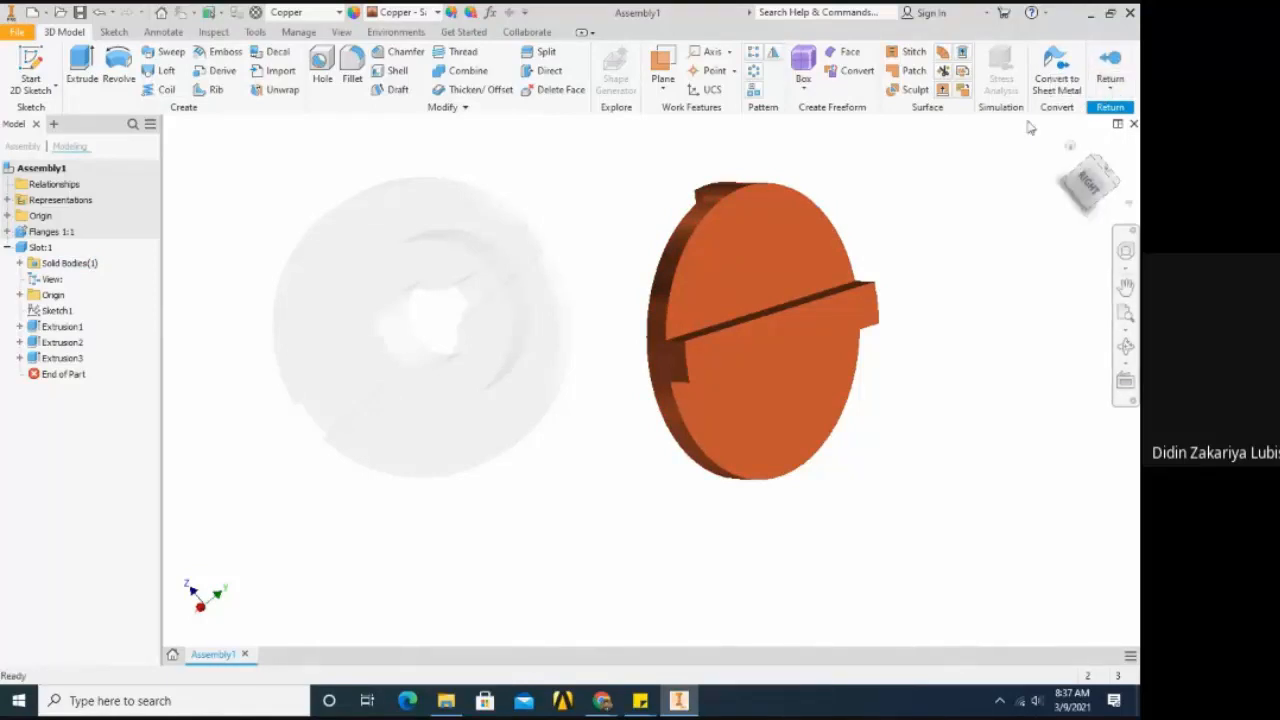
pyautogui.click(1108, 64)
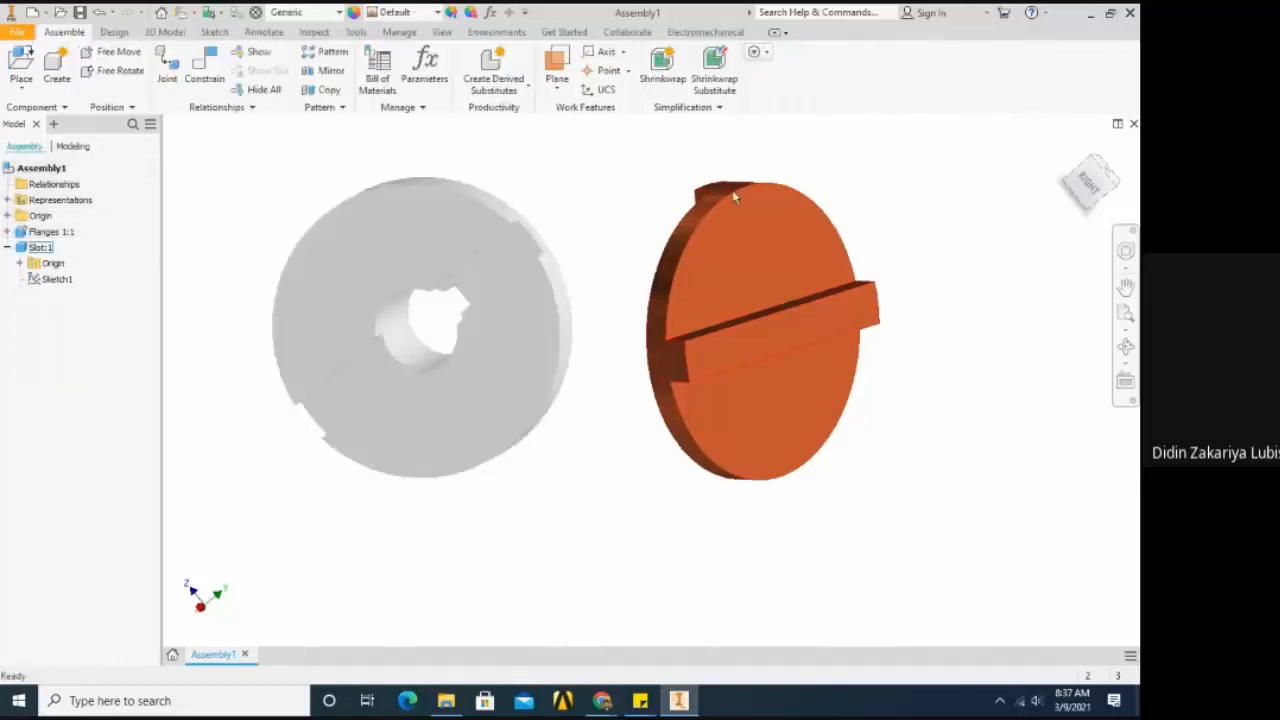
# - Move the Slot component slightly closer to the flange and view the slotted and ribbed faces of the two parts
pyautogui.scroll(3, 694, 200)
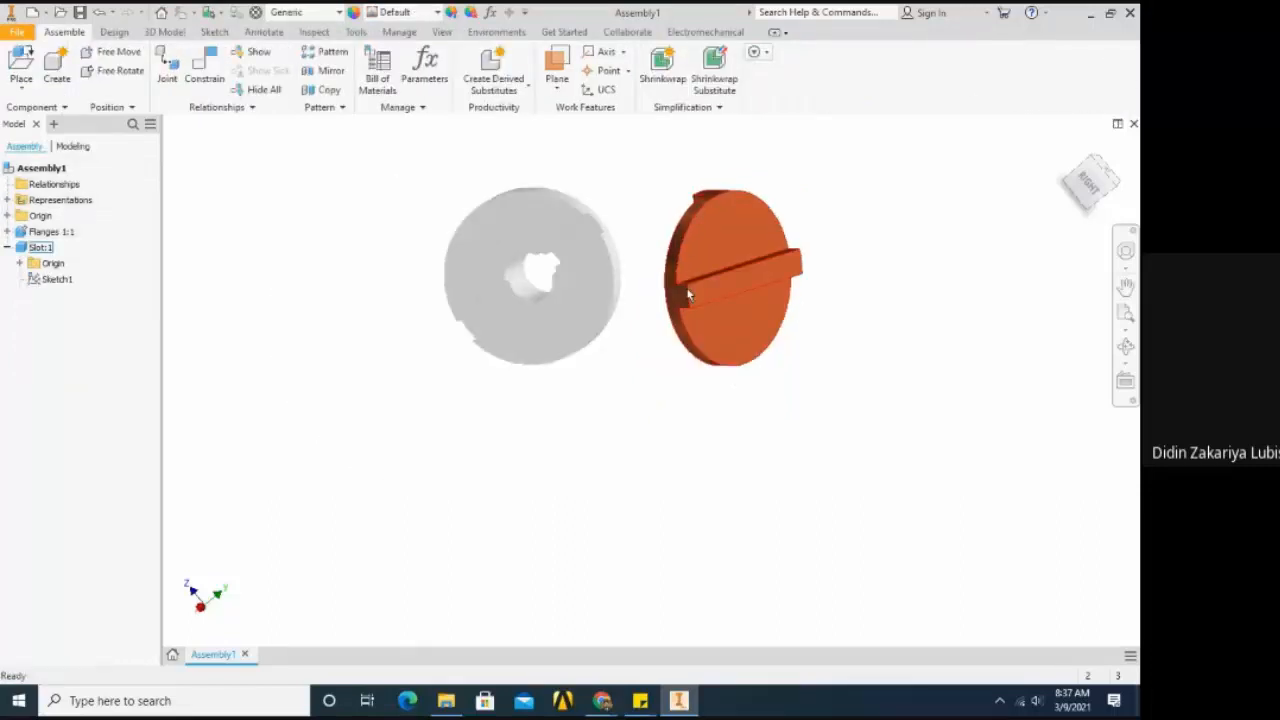
pyautogui.moveTo(688, 294); pyautogui.dragTo(663, 272)
pyautogui.press('F4')
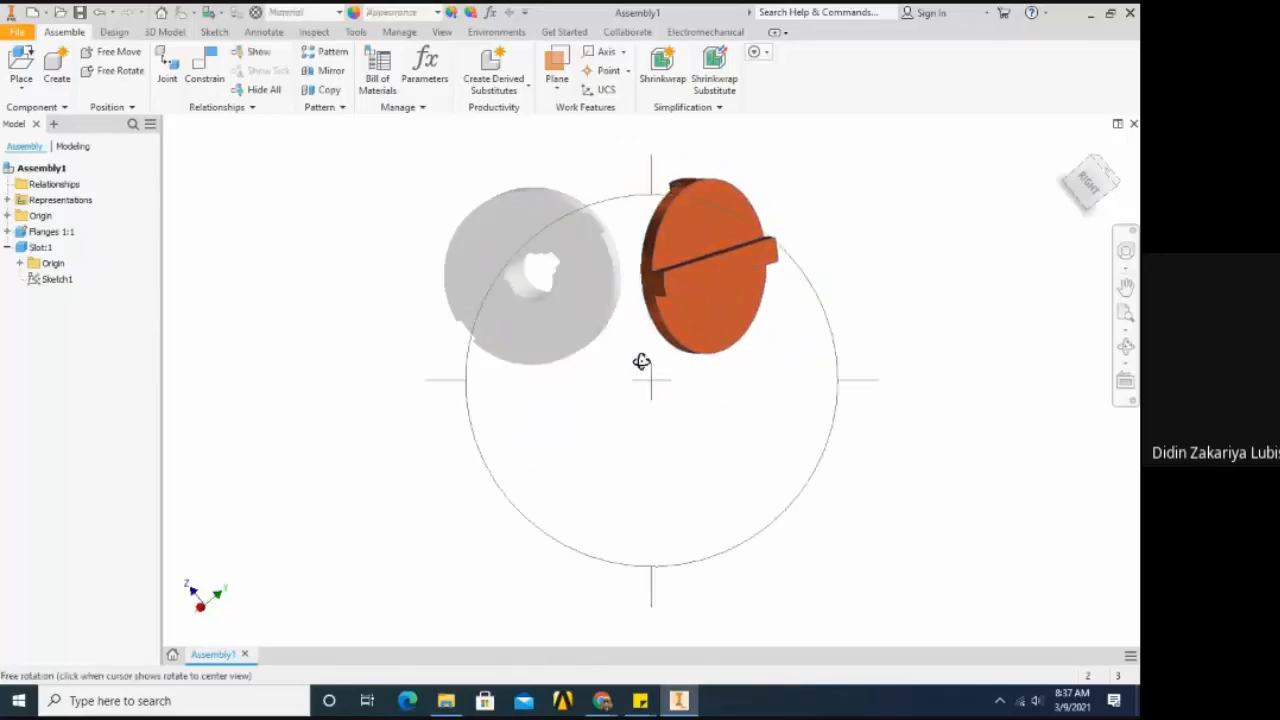
pyautogui.moveTo(641, 362); pyautogui.dragTo(735, 300)
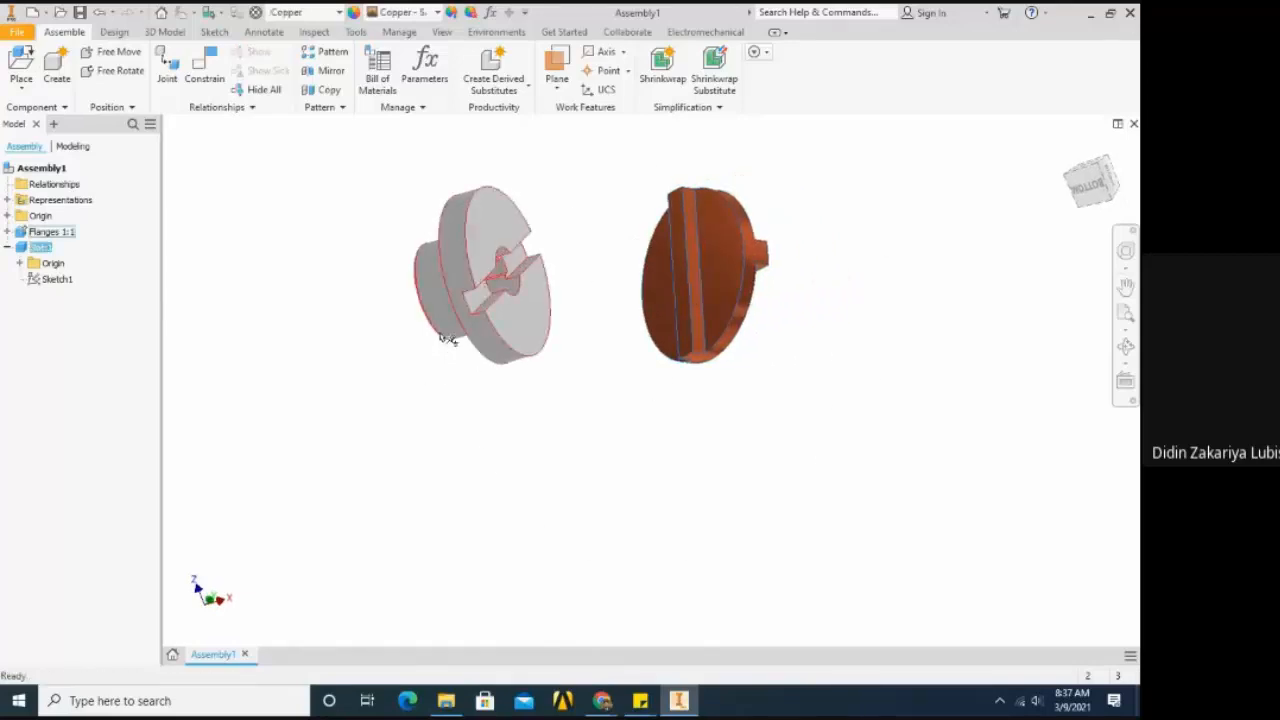
pyautogui.keyDown('shift'); pyautogui.moveTo(528, 286); pyautogui.dragTo(797, 434, button='middle'); pyautogui.keyUp('shift')
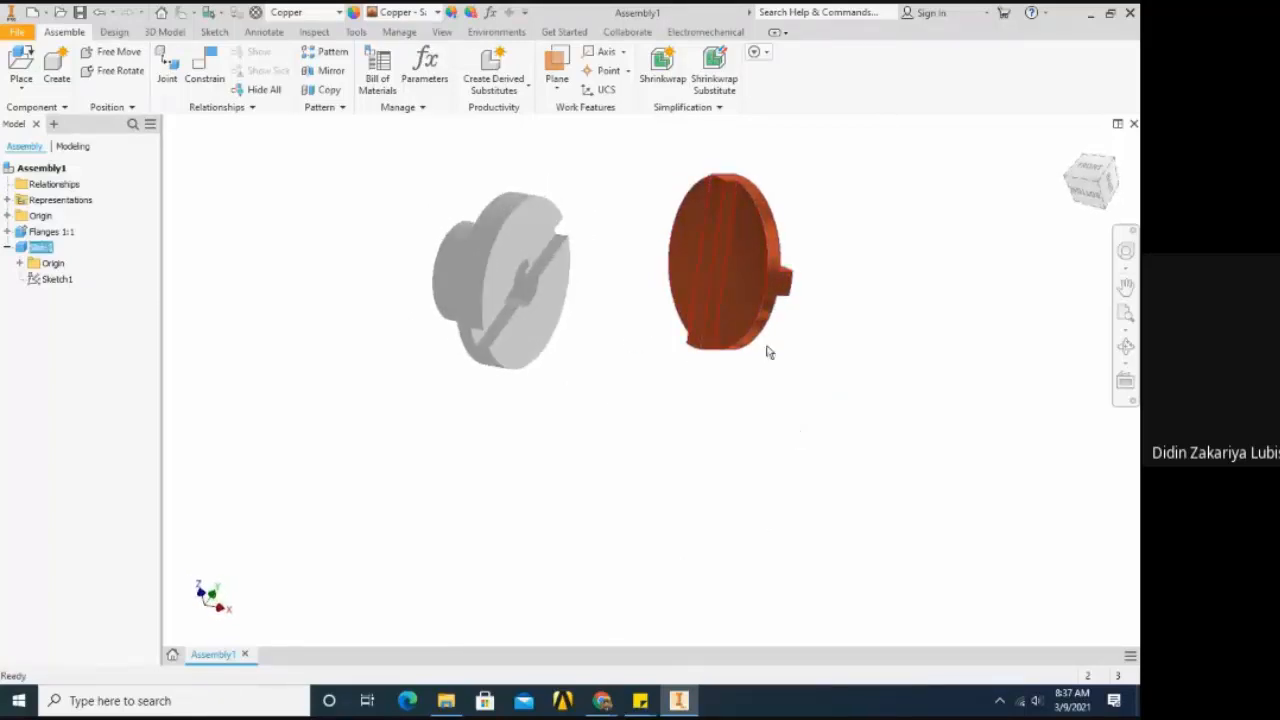
pyautogui.click(768, 402)
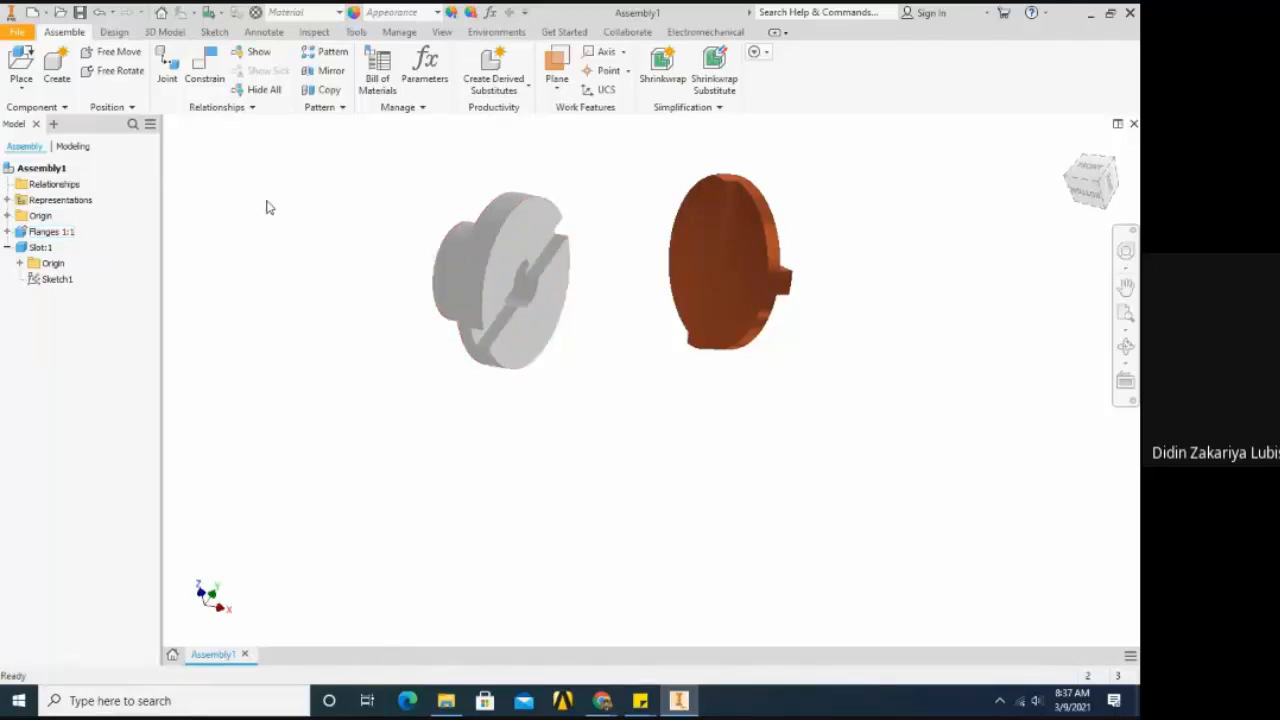
# - Open the Flanges 1 part file from the Latihan folder in its own document
pyautogui.click(15, 33)
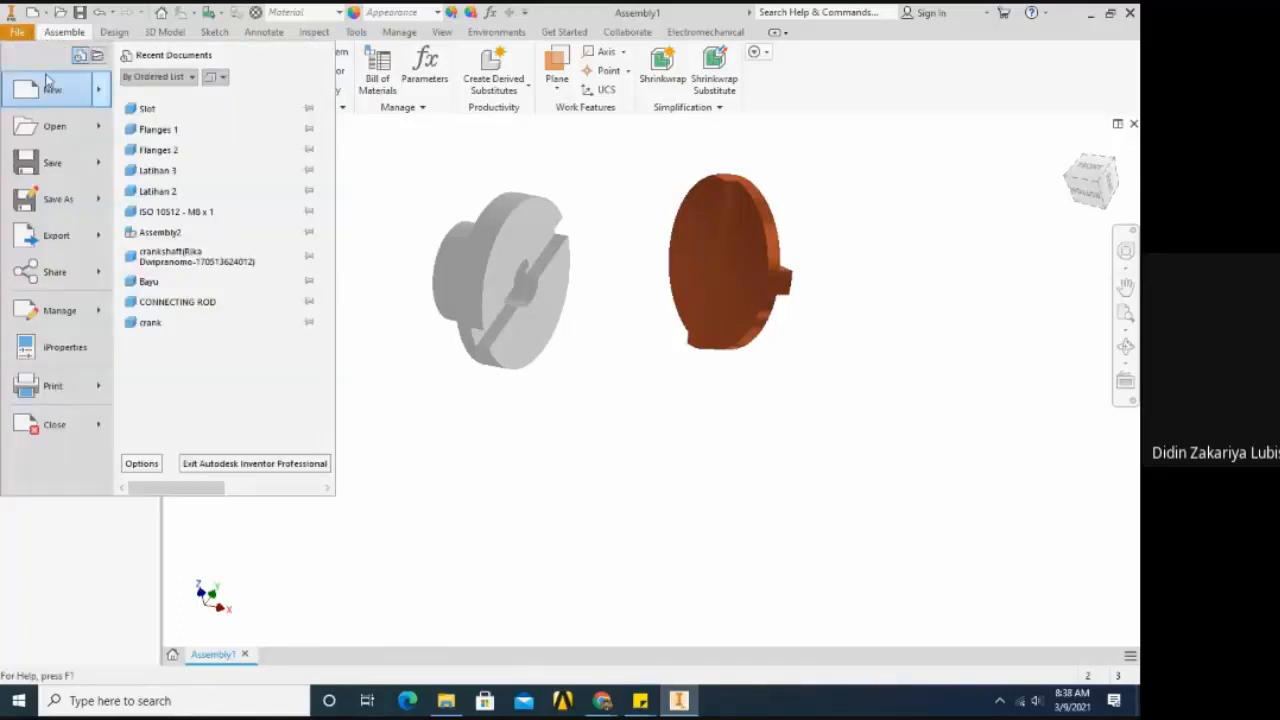
pyautogui.click(44, 124)
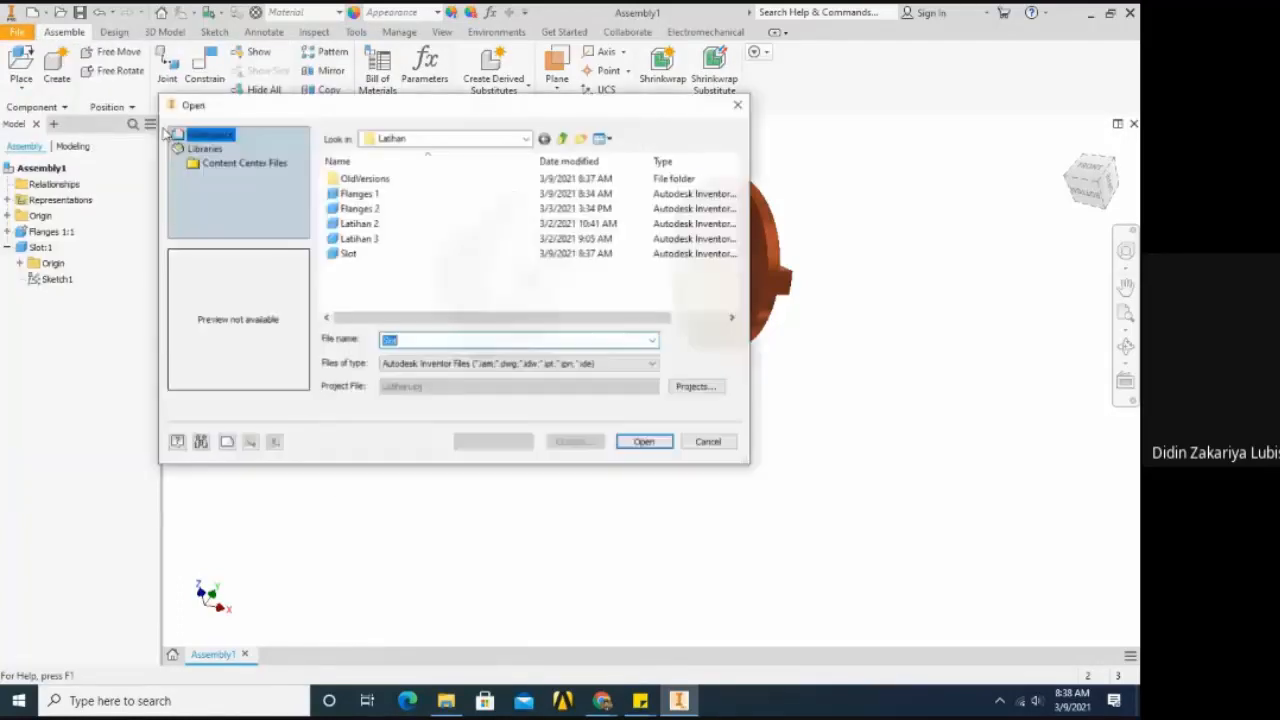
pyautogui.click(360, 194)
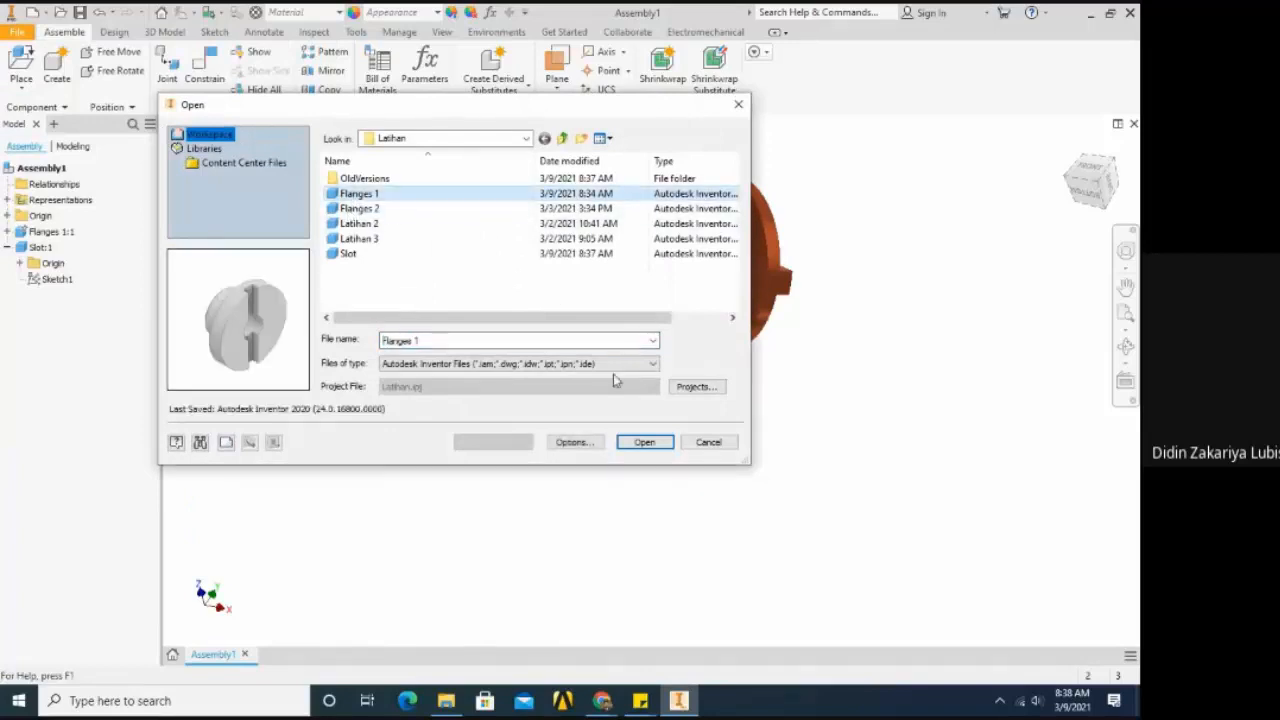
pyautogui.click(644, 441)
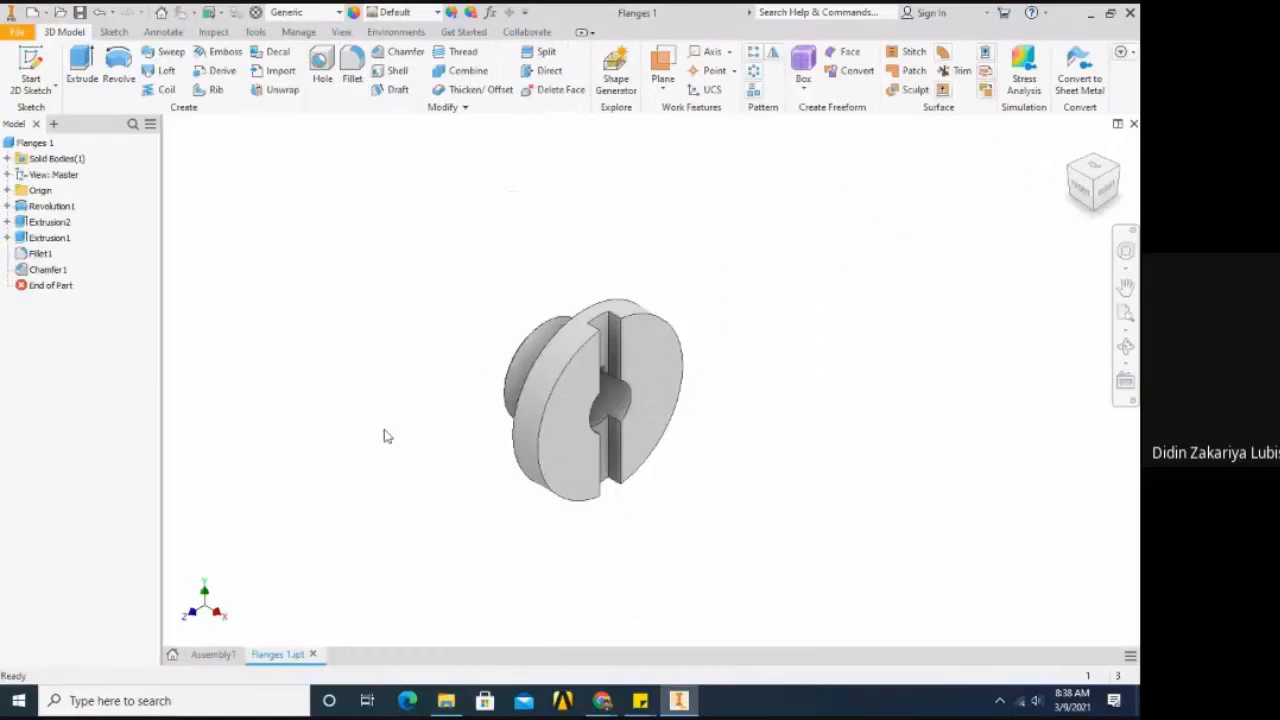
# - Open the Slot part file from the Latihan folder and return to Assembly1
pyautogui.click(18, 32)
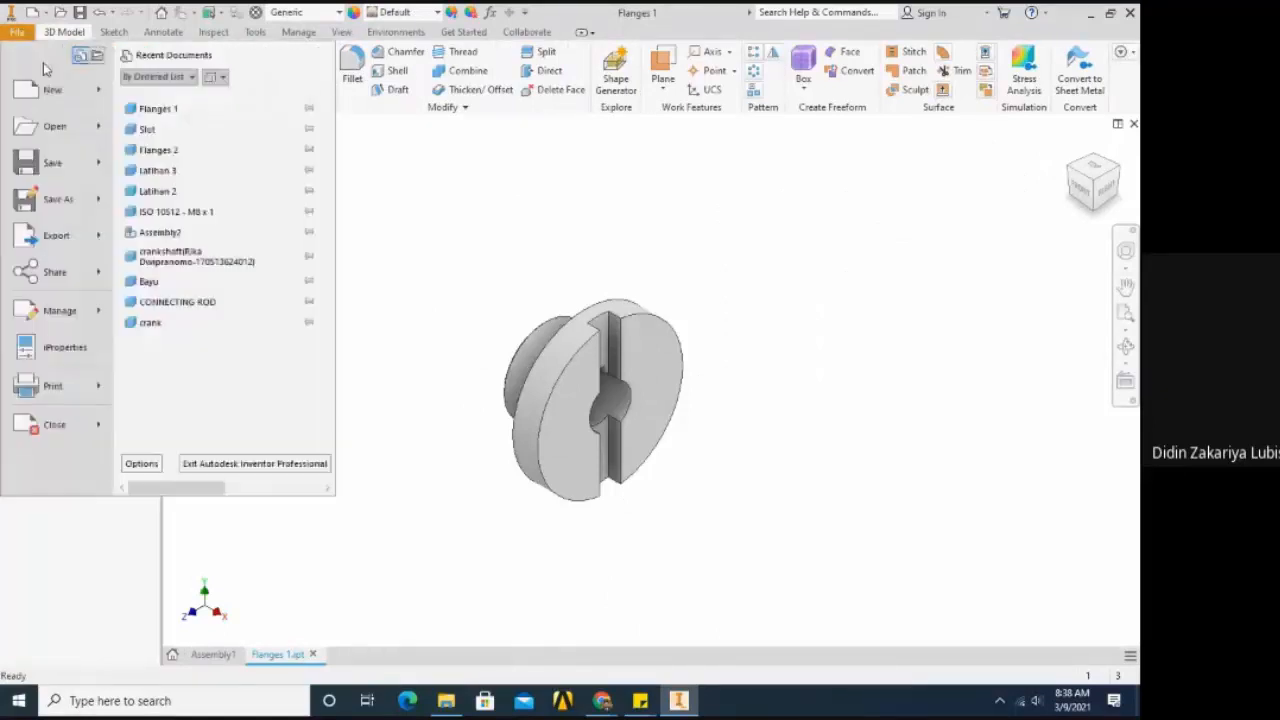
pyautogui.click(55, 126)
pyautogui.click(383, 256)
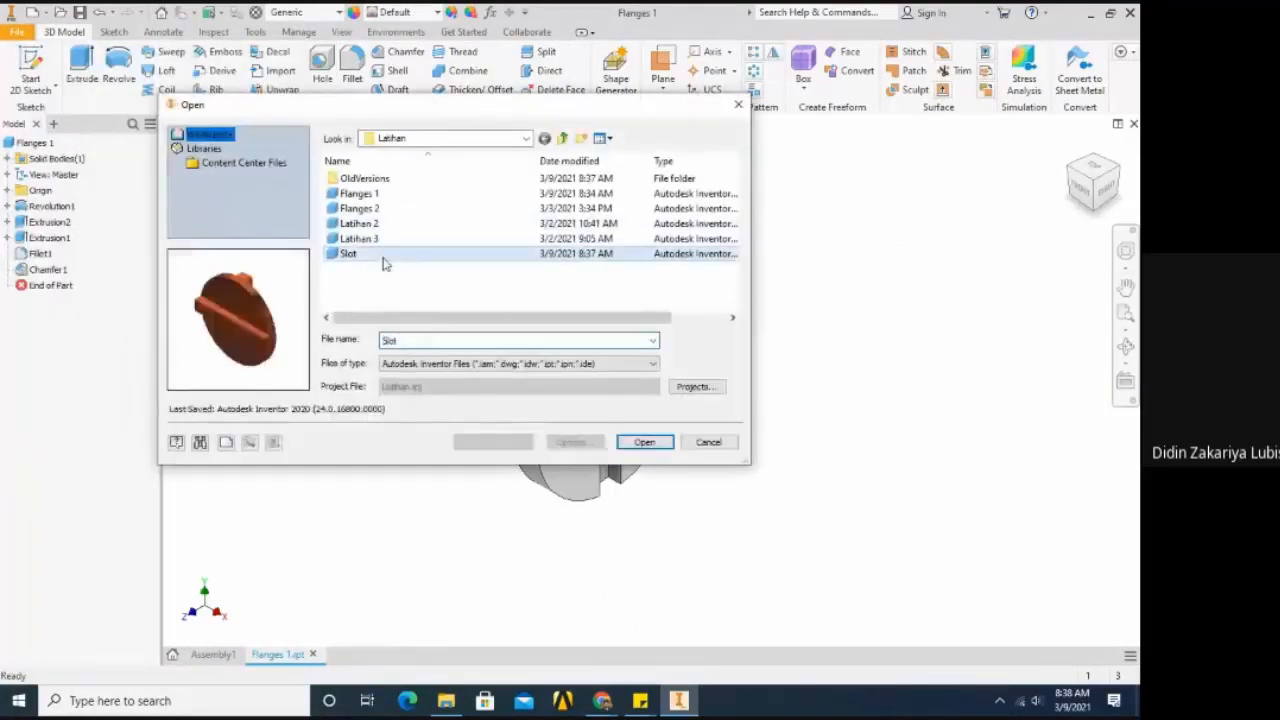
pyautogui.press('Return')
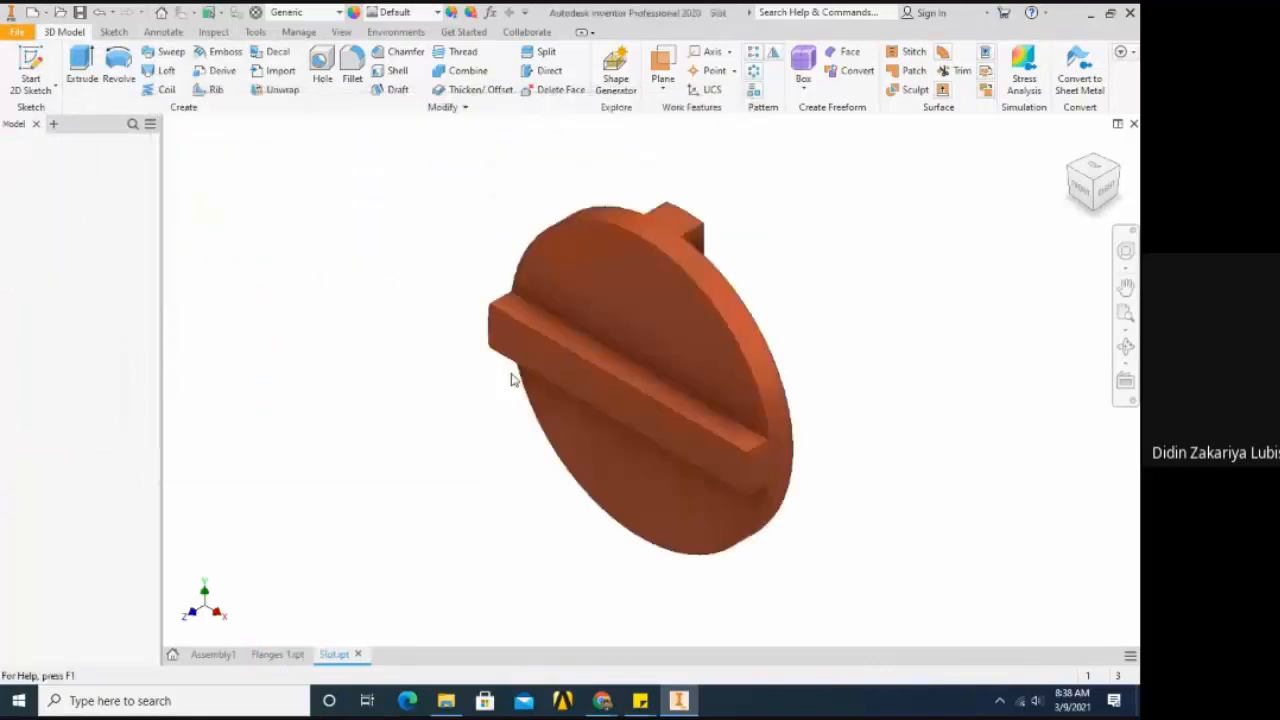
pyautogui.click(208, 656)
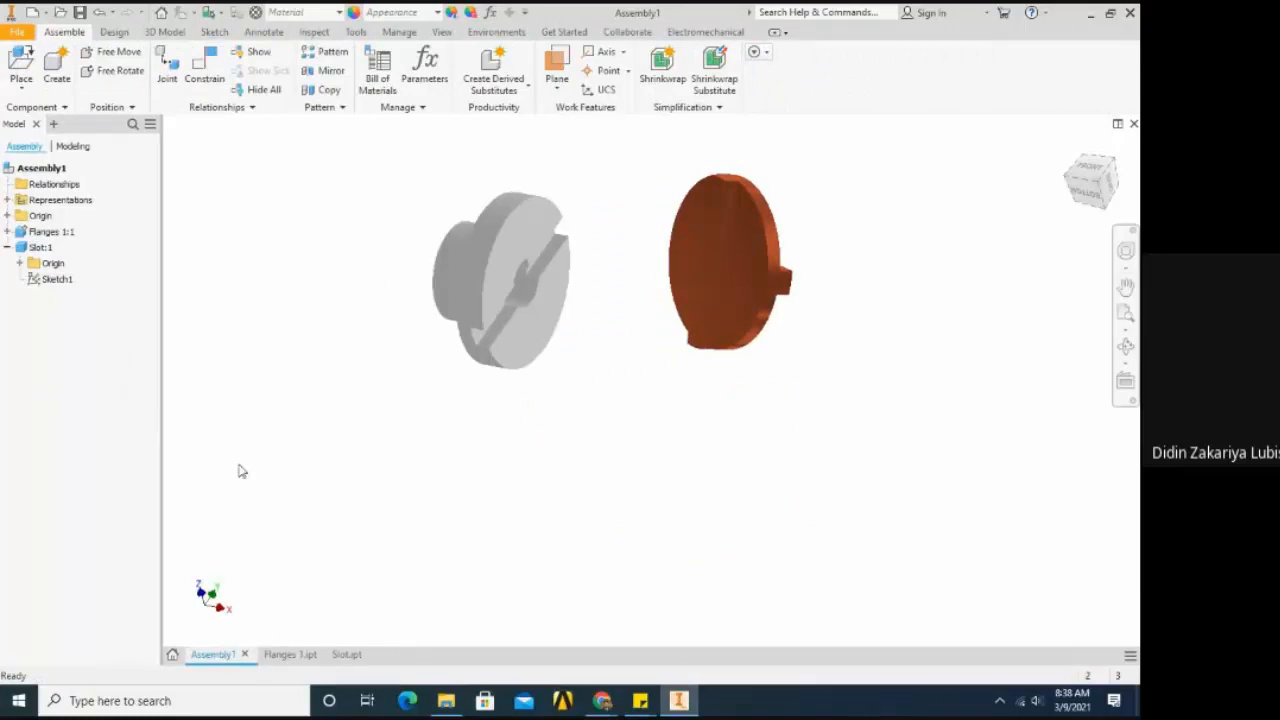
# - Switch to the Flanges 1 part document and assign the Stainless Steel material to the part
pyautogui.click(700, 288)
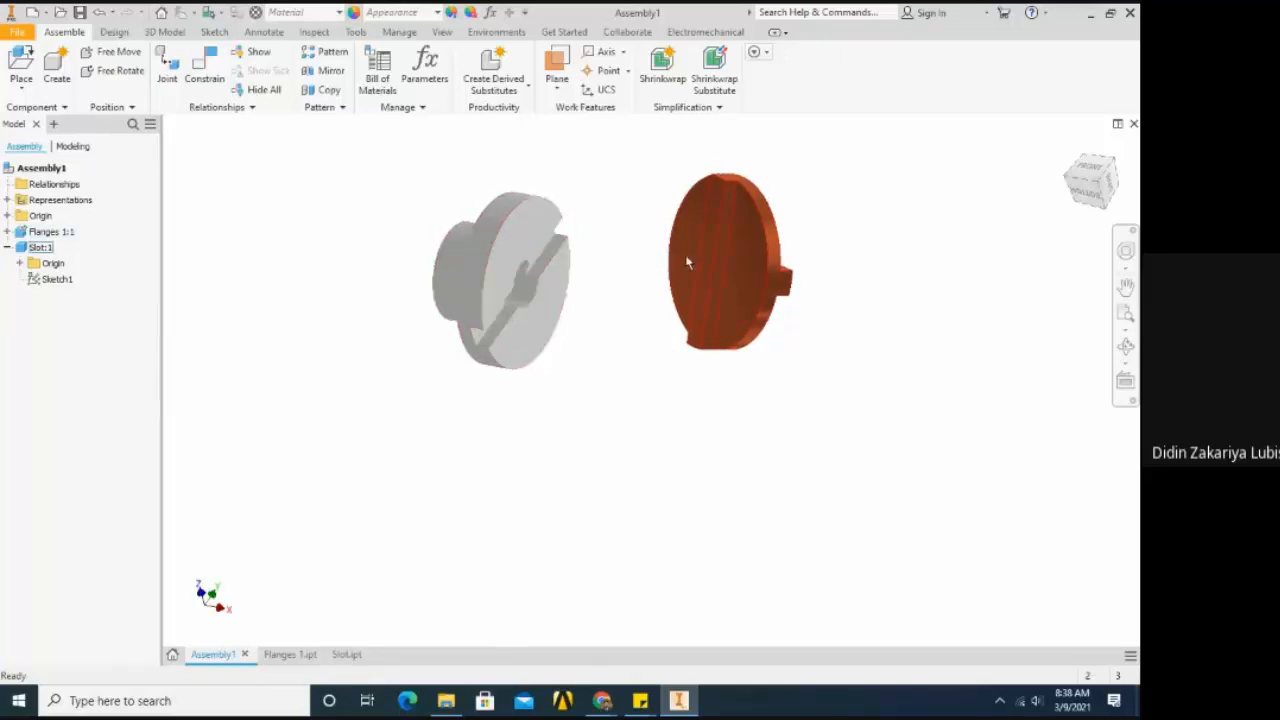
pyautogui.doubleClick(476, 288)
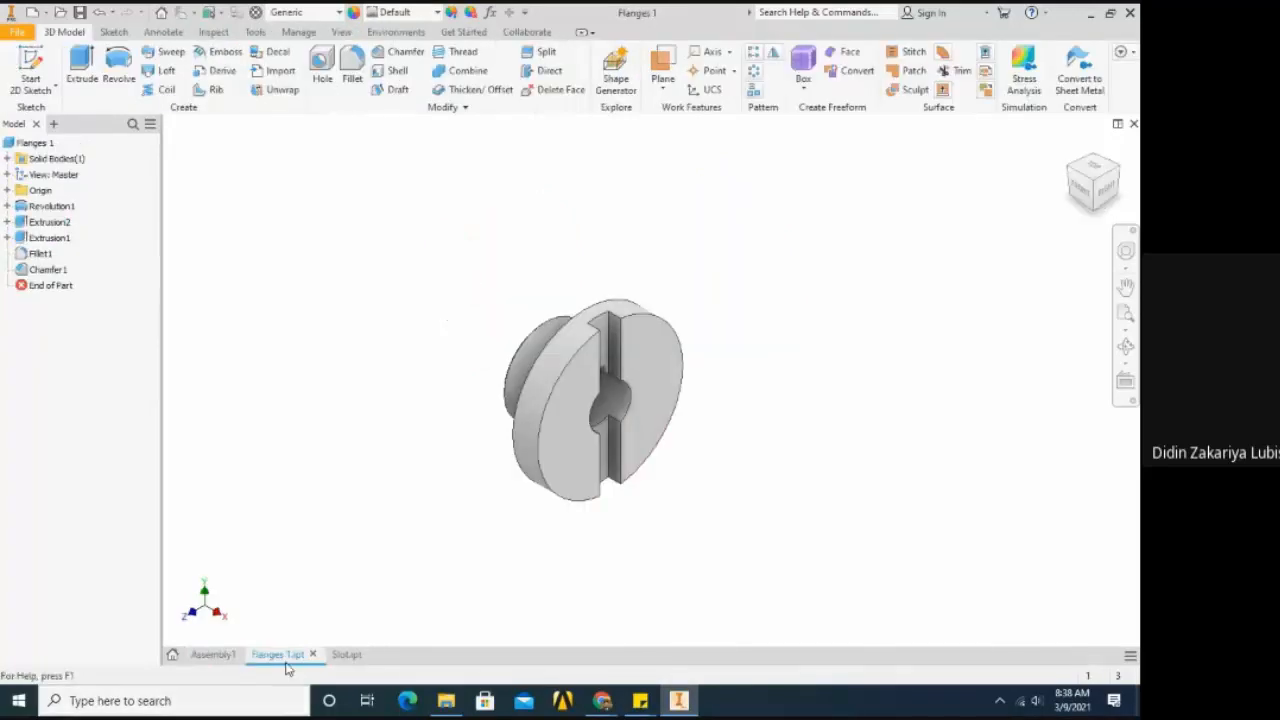
pyautogui.moveTo(286, 664)
pyautogui.scroll(3, 671, 477)
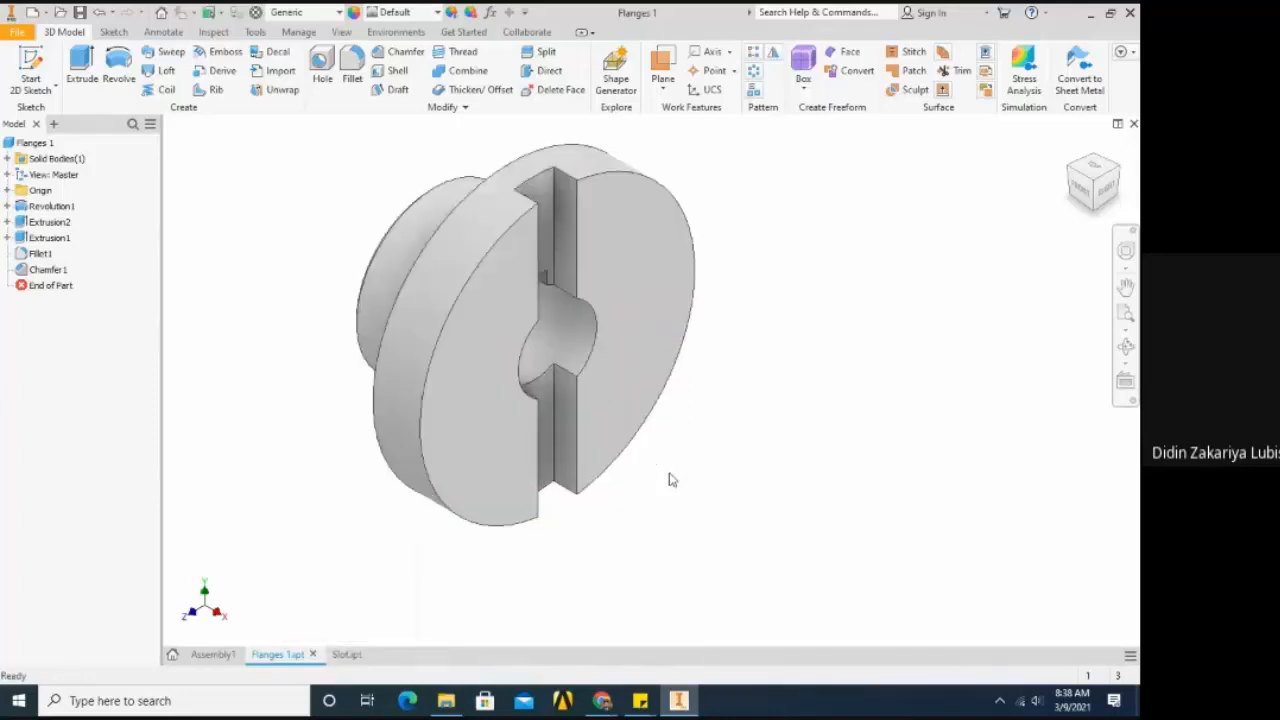
pyautogui.click(338, 13)
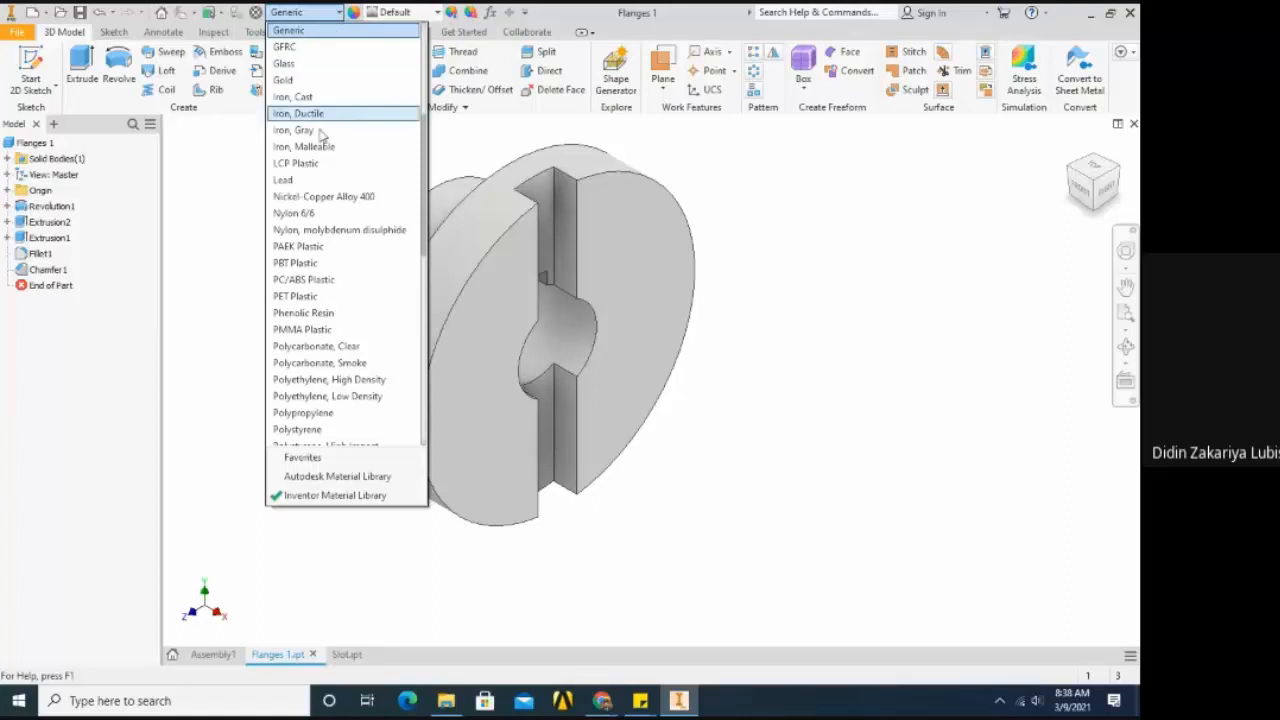
pyautogui.scroll(-1, 326, 265)
pyautogui.scroll(-4, 326, 270)
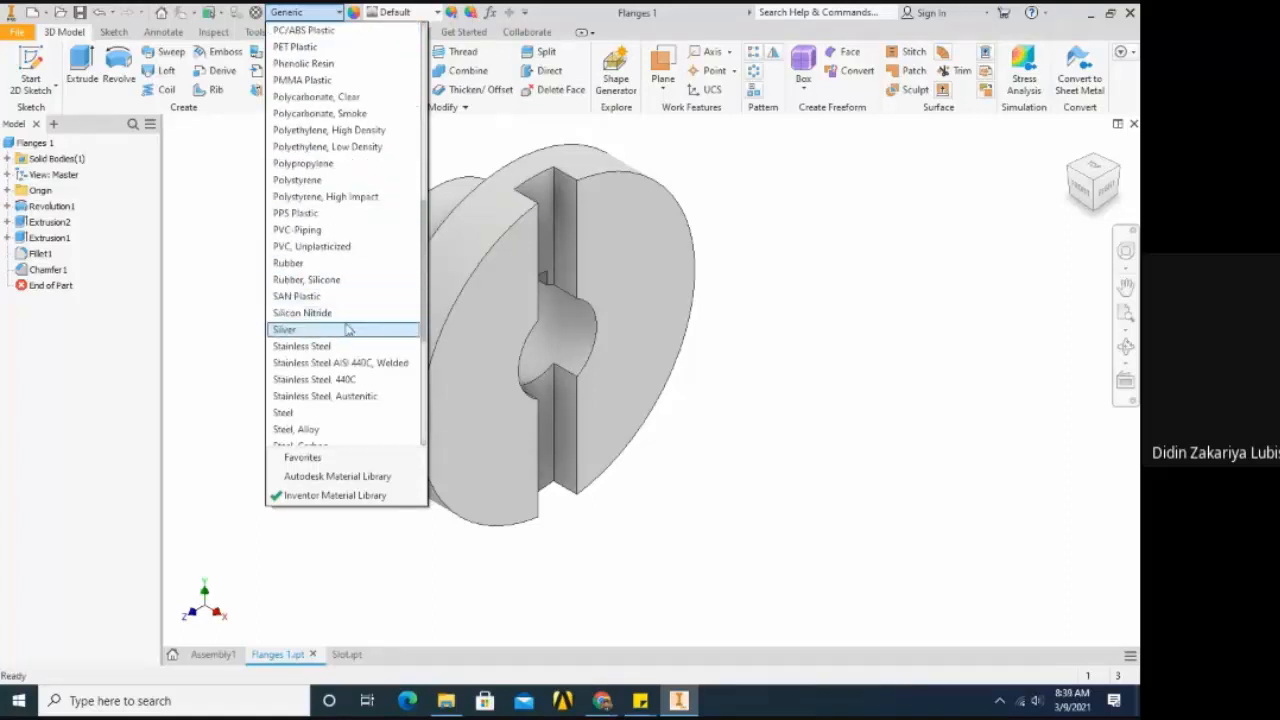
pyautogui.click(310, 346)
pyautogui.scroll(-2, 305, 369)
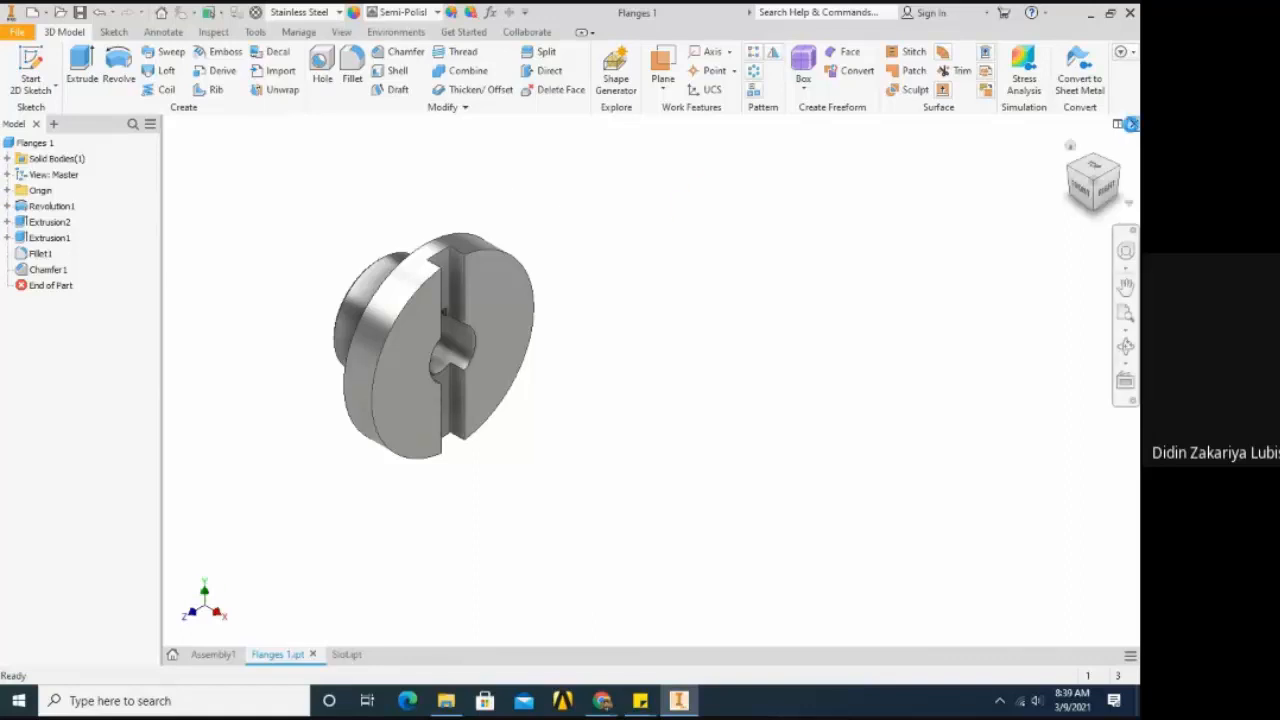
# - Close the Flanges 1 and Slot part documents to return to Assembly1
pyautogui.click(1131, 123)
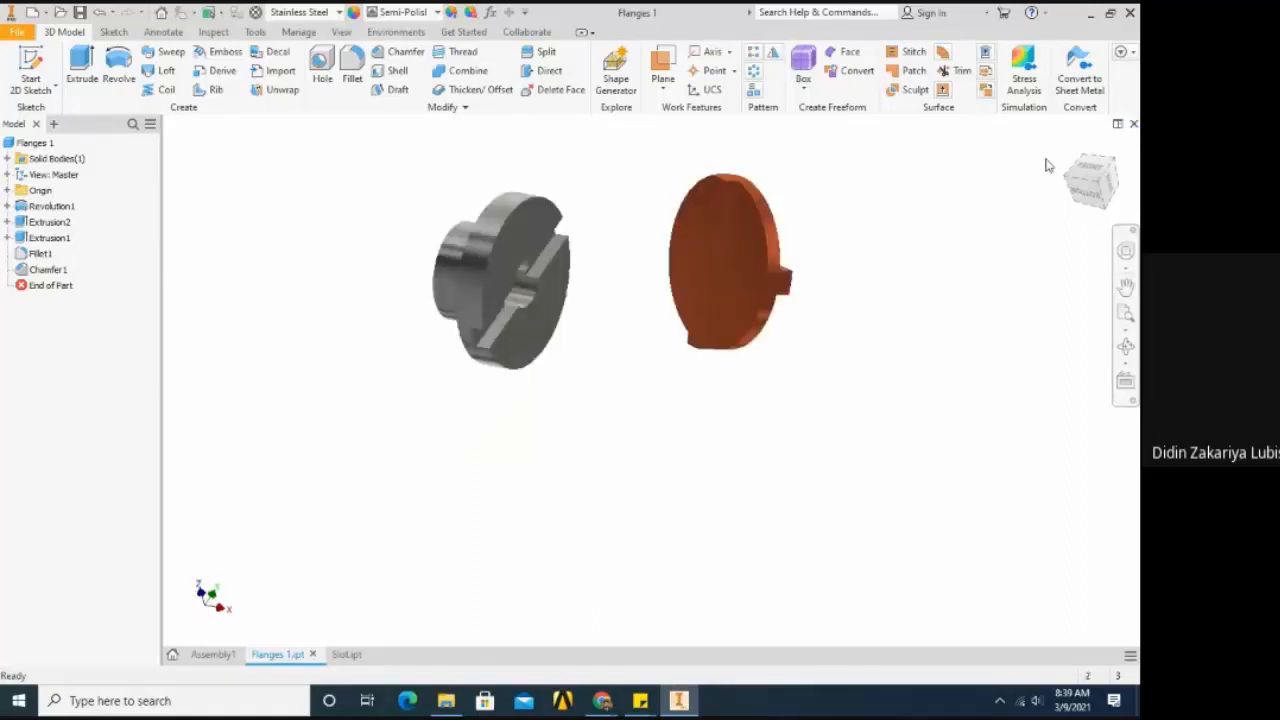
pyautogui.click(279, 654)
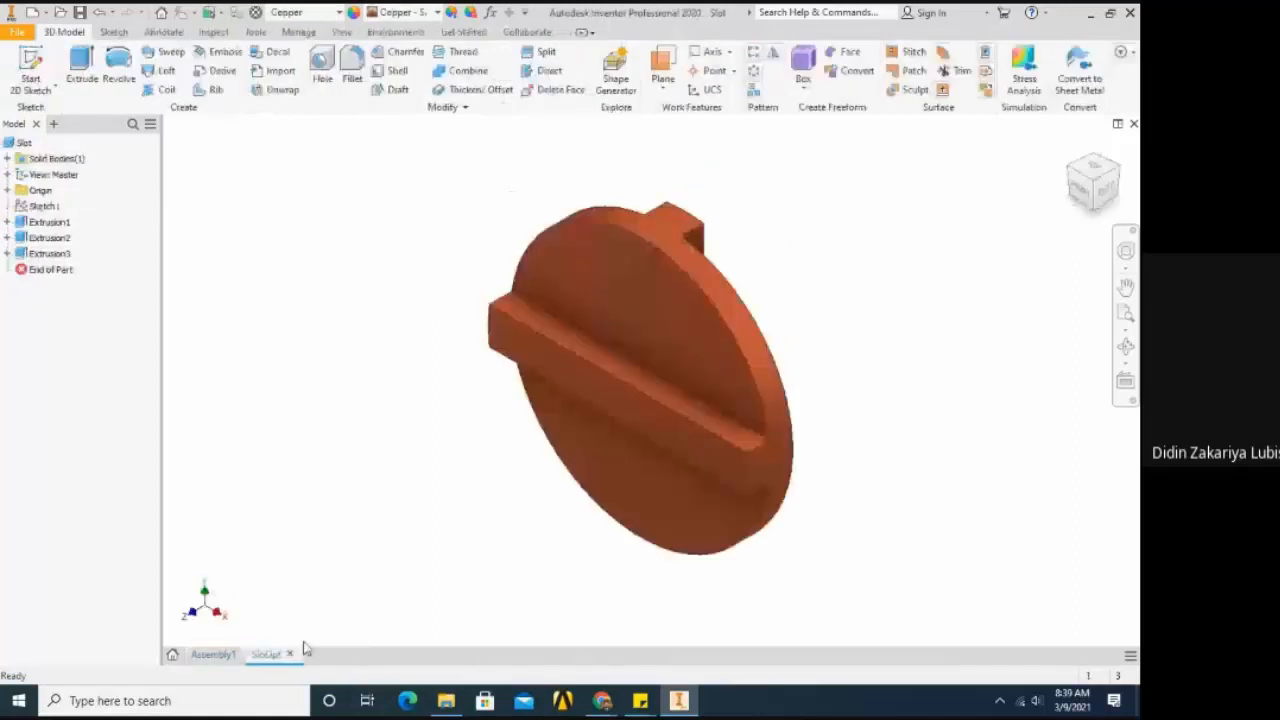
pyautogui.click(289, 653)
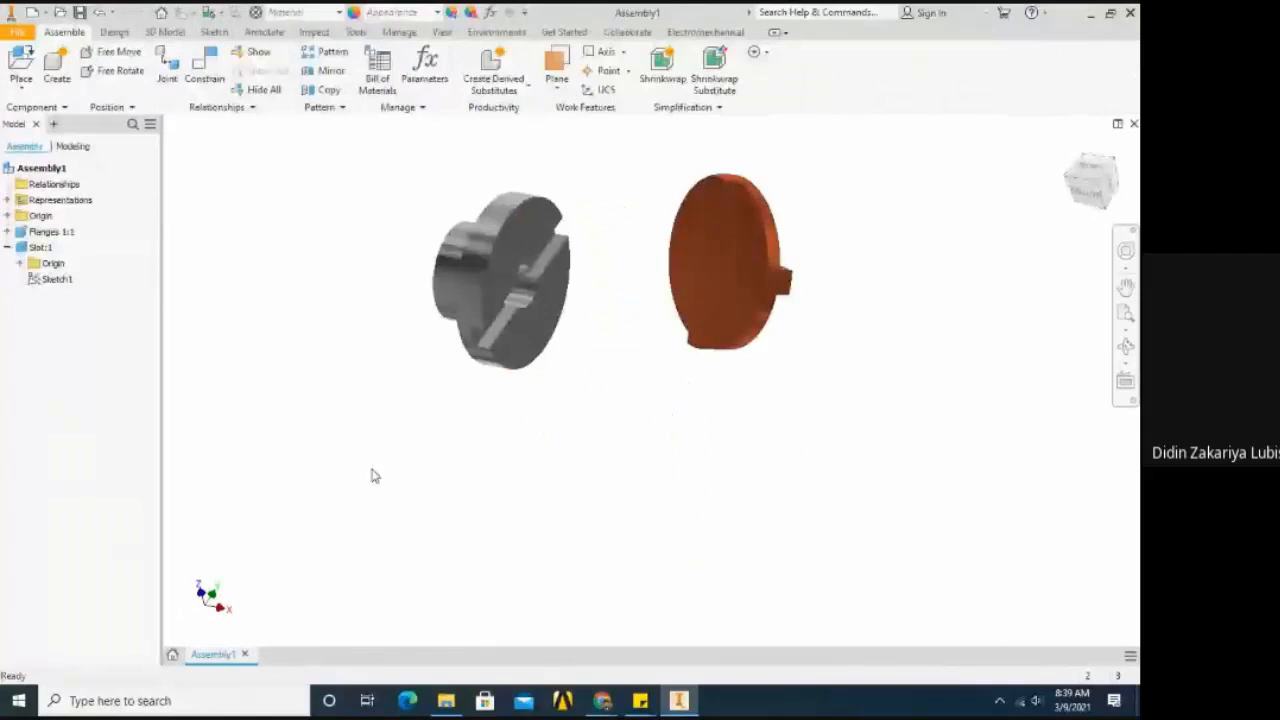
# - Open the flange component from the assembly in its own part document
pyautogui.click(485, 297)
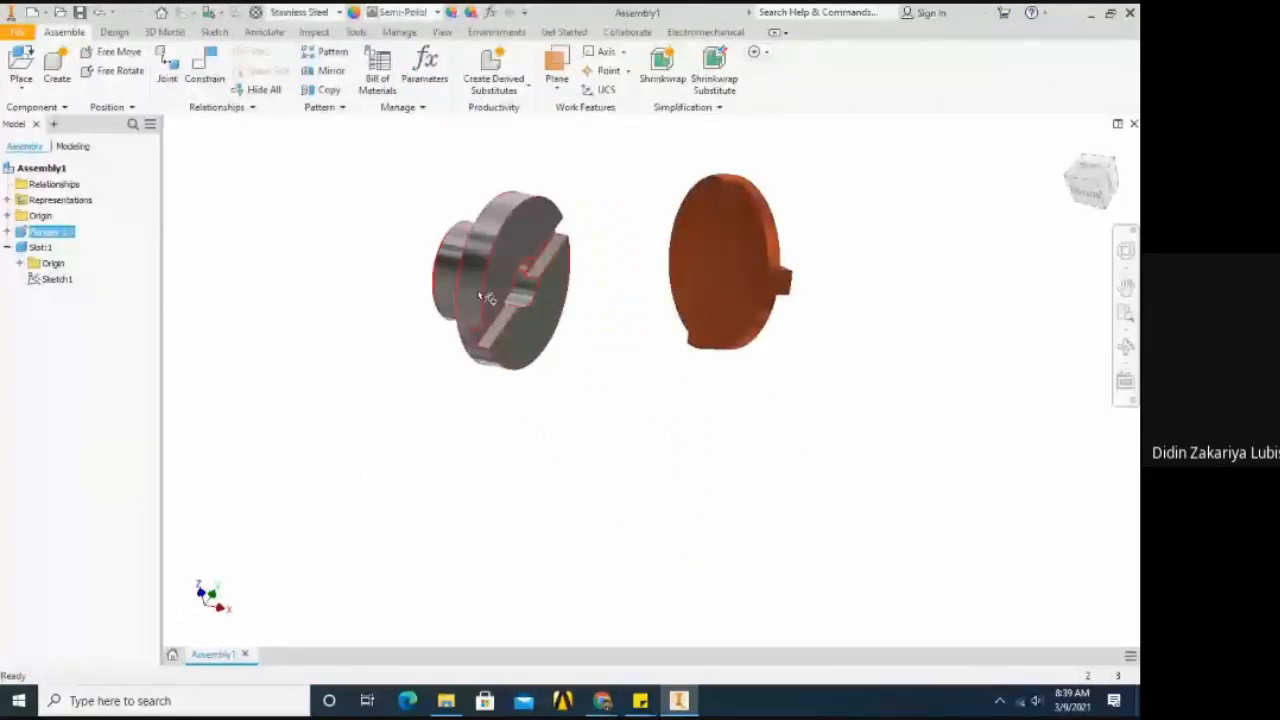
pyautogui.rightClick(485, 297)
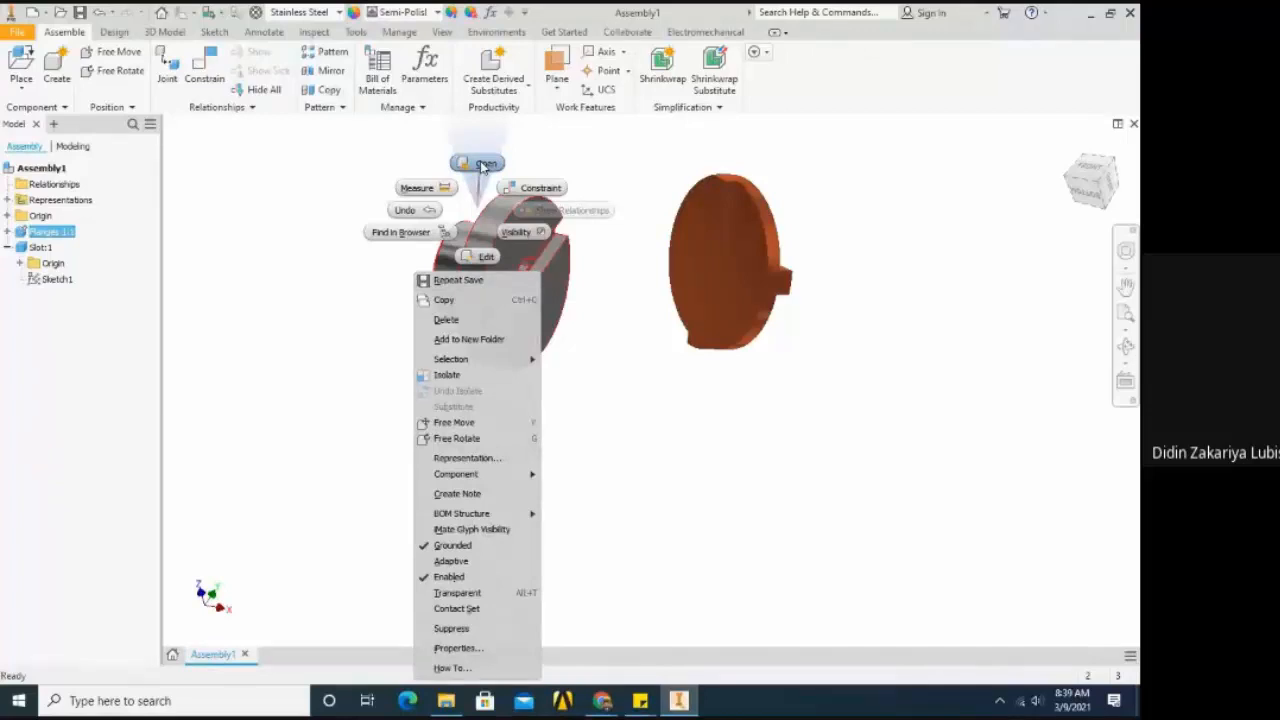
pyautogui.click(482, 164)
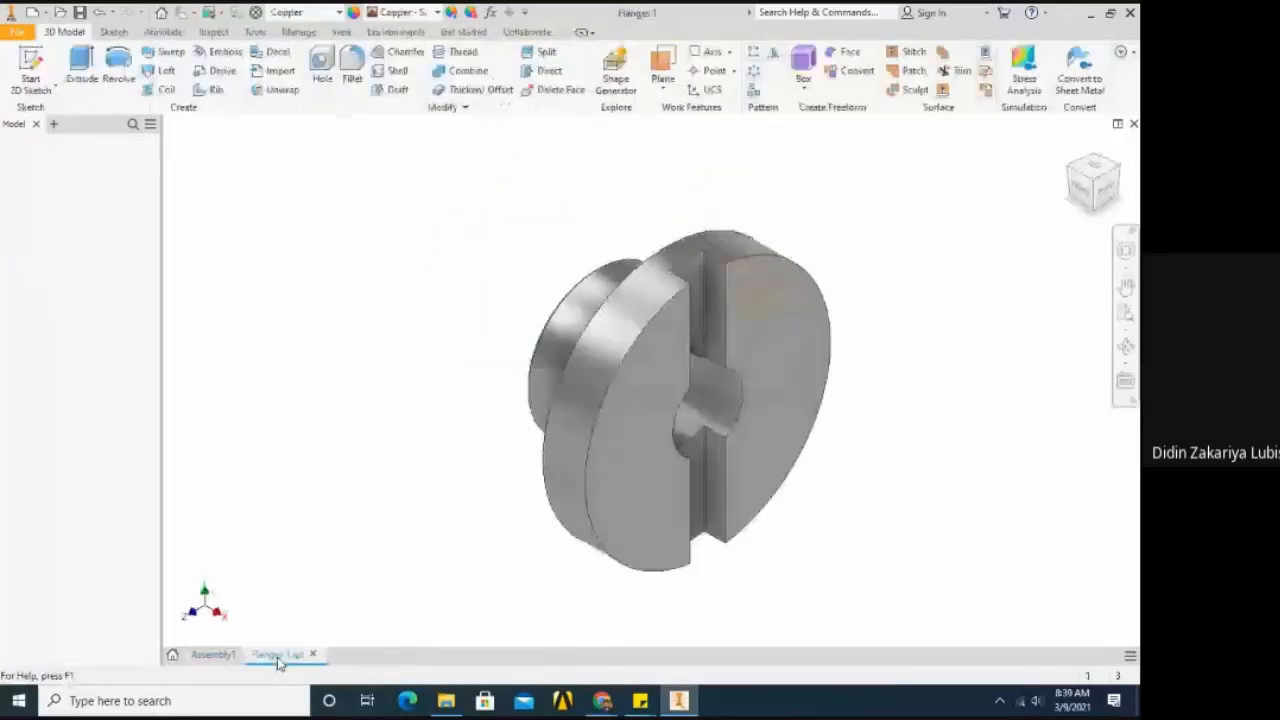
pyautogui.moveTo(279, 663)
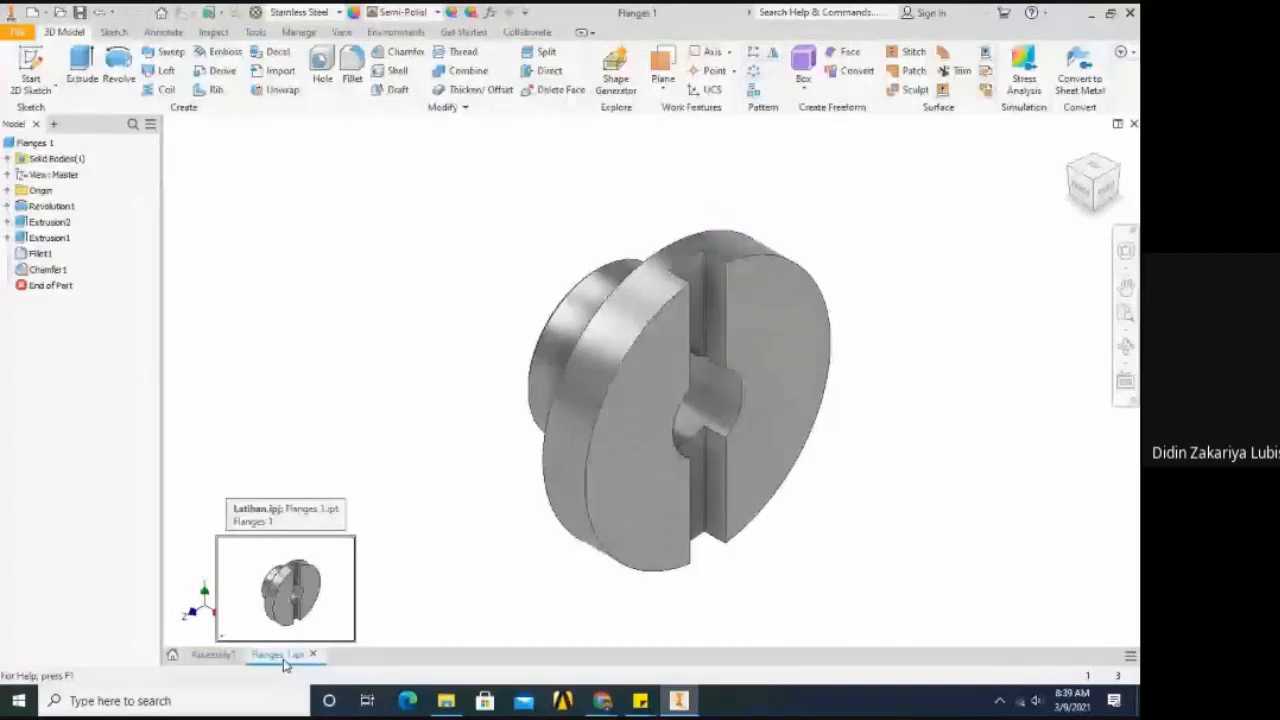
# - Assign the Steel material to the Flanges 1 part
pyautogui.scroll(-3, 460, 366)
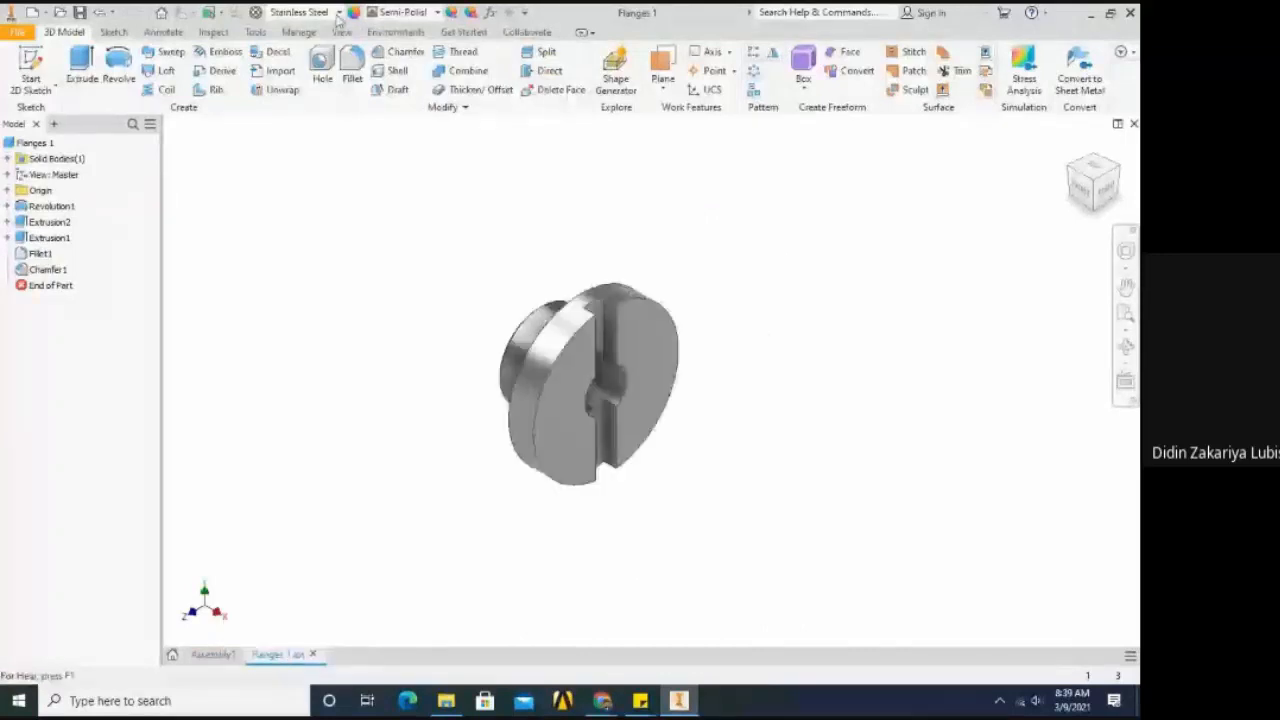
pyautogui.click(338, 15)
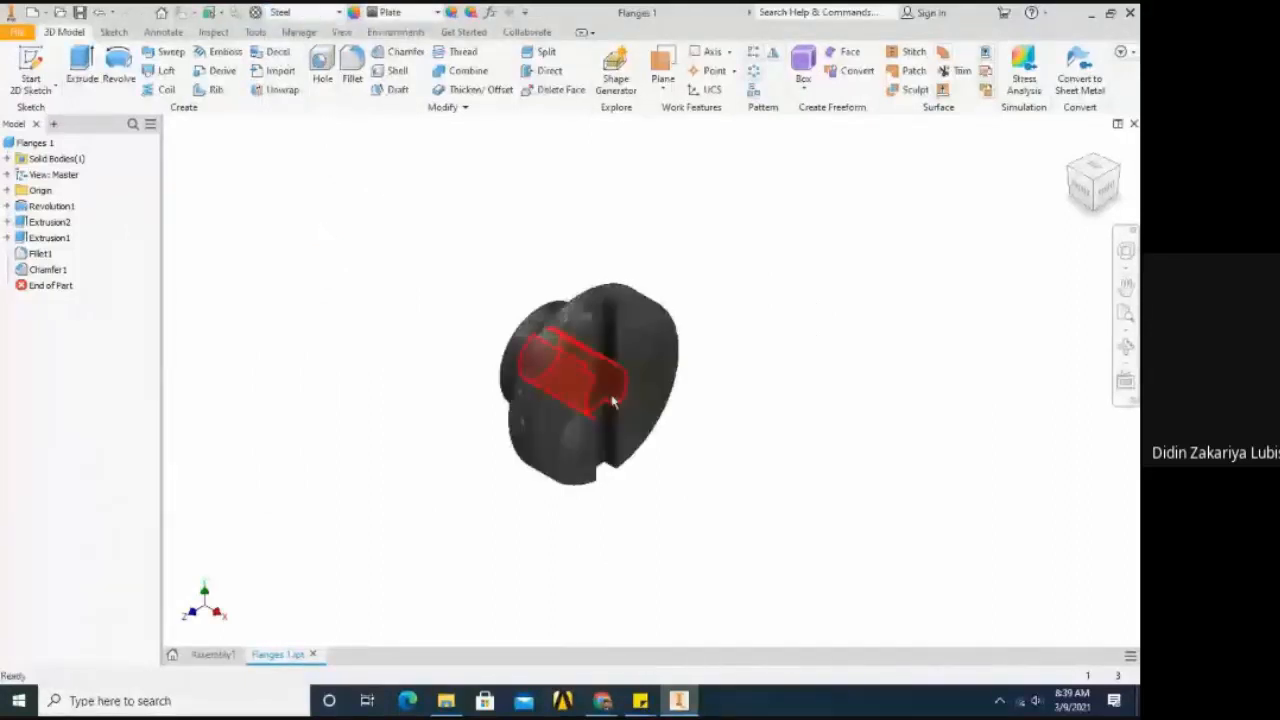
pyautogui.scroll(2, 613, 400)
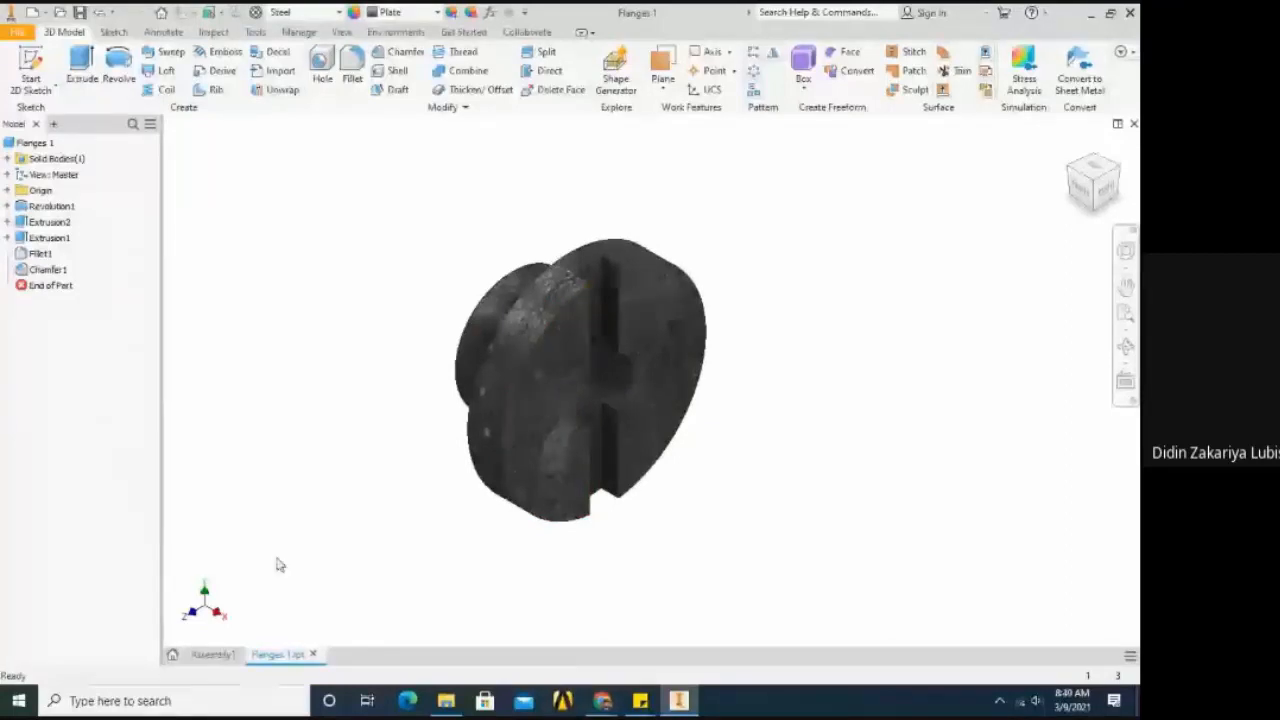
# - Return to Assembly1 and move the Slot component slightly lower beside the flange
pyautogui.click(210, 655)
pyautogui.scroll(-1, 505, 419)
pyautogui.scroll(-1, 299, 387)
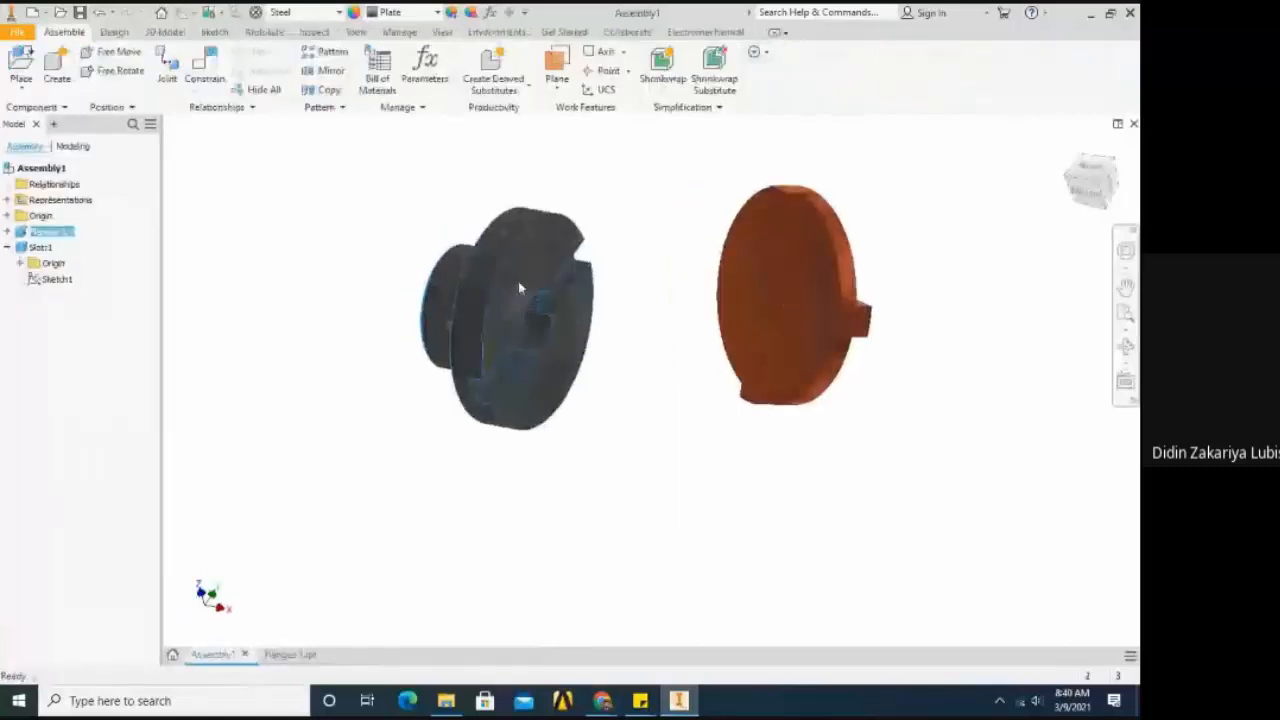
pyautogui.scroll(-2, 518, 281)
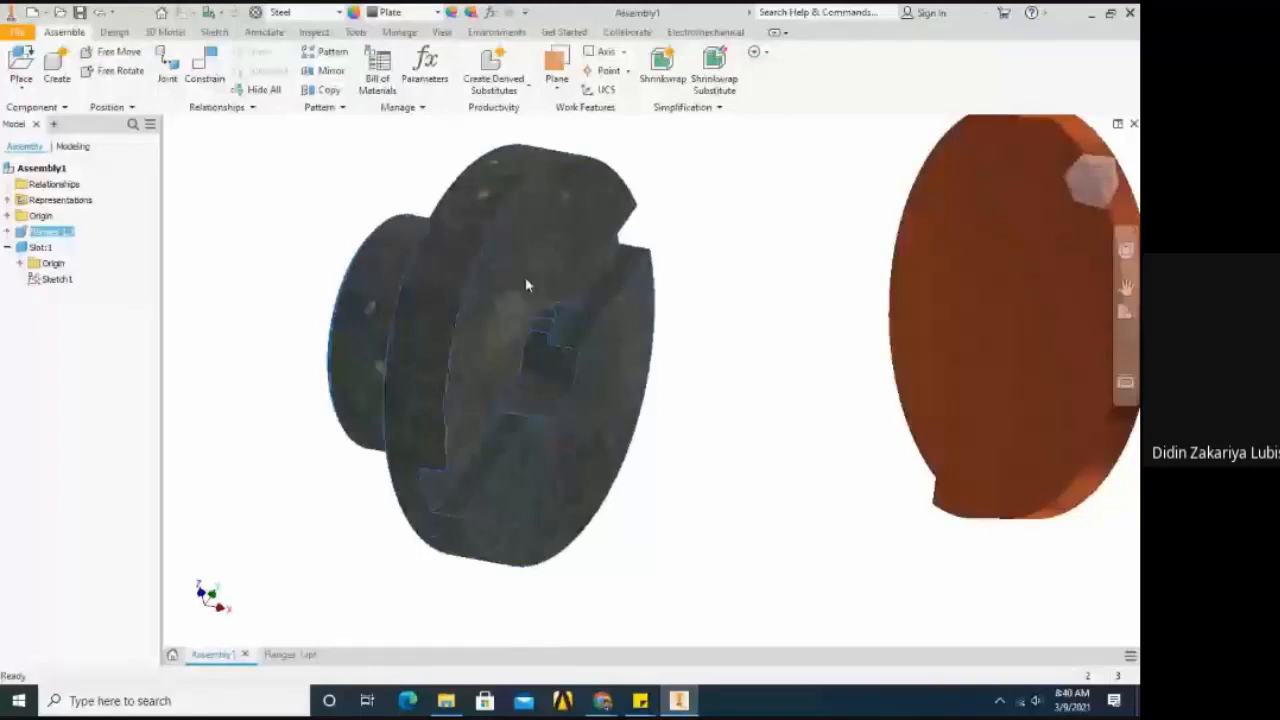
pyautogui.scroll(2, 289, 298)
pyautogui.click(309, 256)
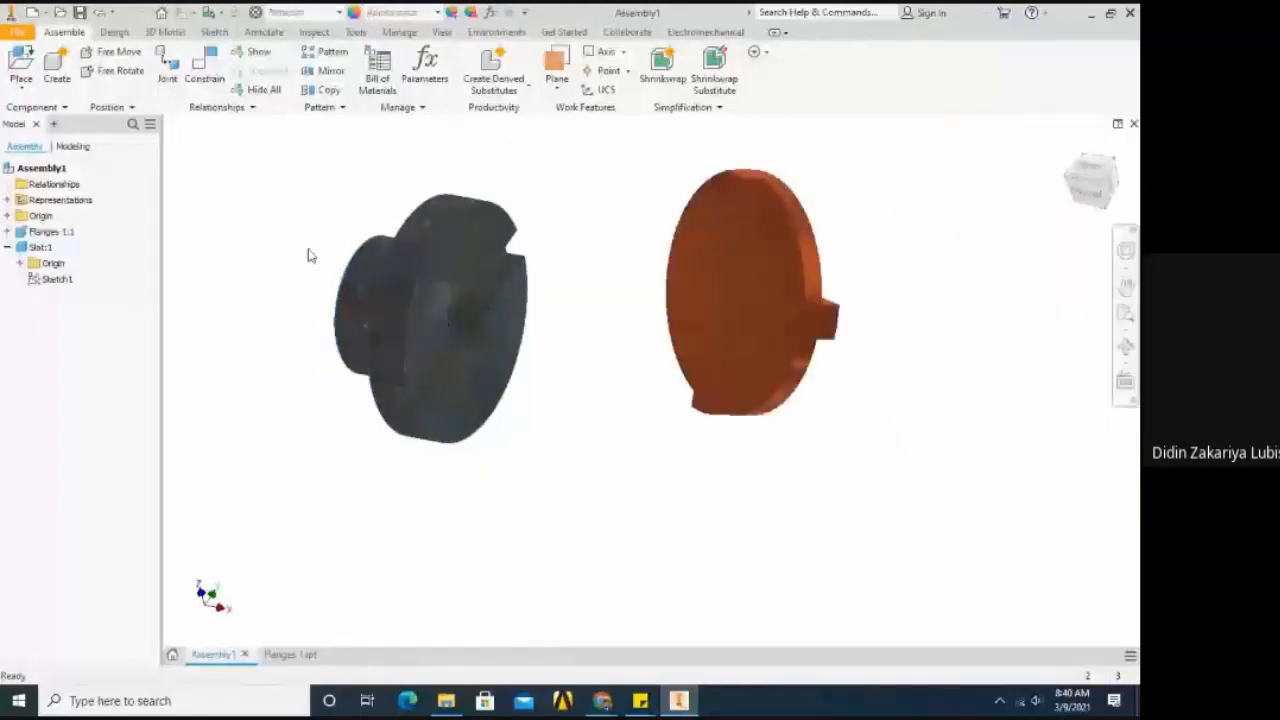
pyautogui.moveTo(740, 238); pyautogui.dragTo(726, 290)
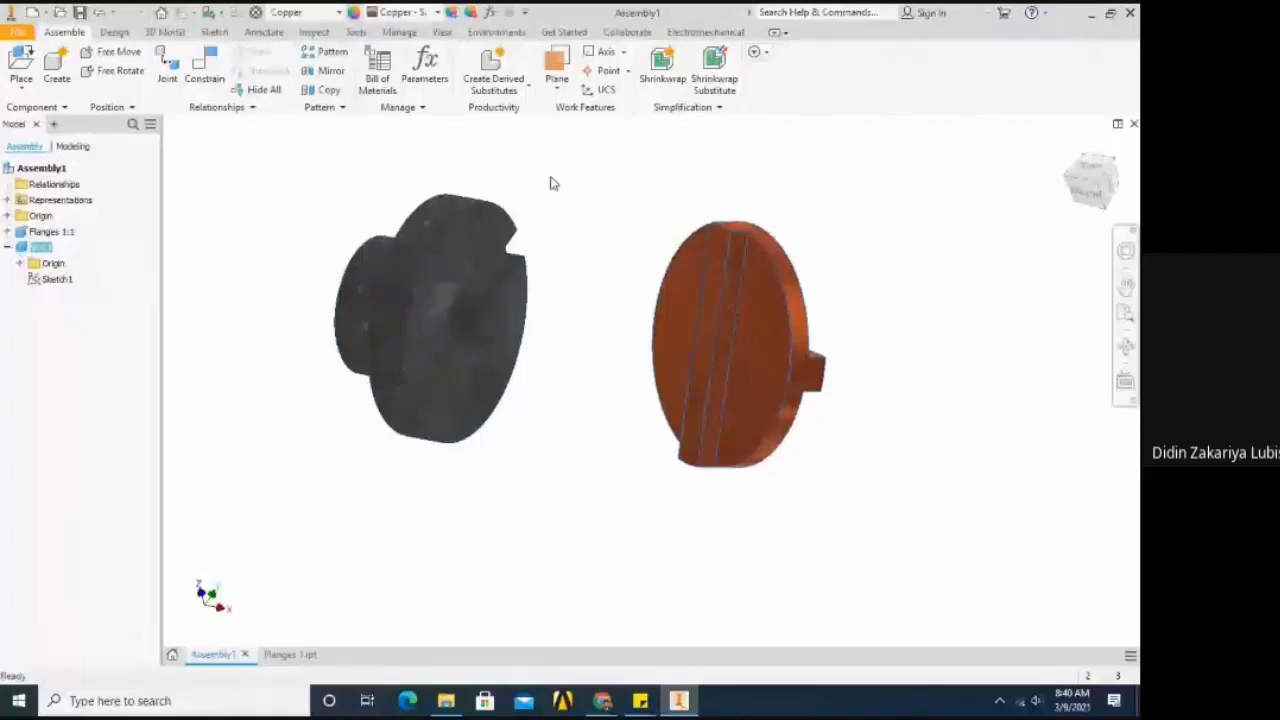
pyautogui.click(553, 183)
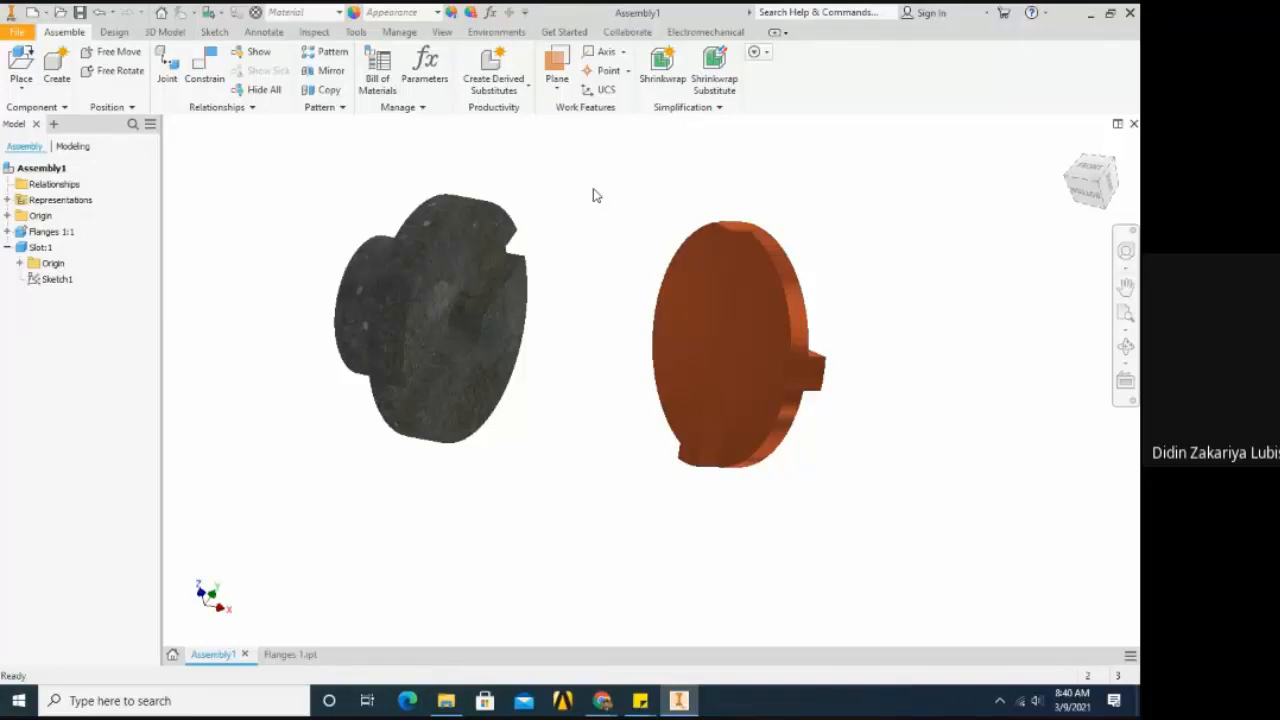
# - Save the assembly as Assembly Flanges in the Latihan folder, including the modified Flanges 1 part in the save
pyautogui.hotkey('ctrl', 's')
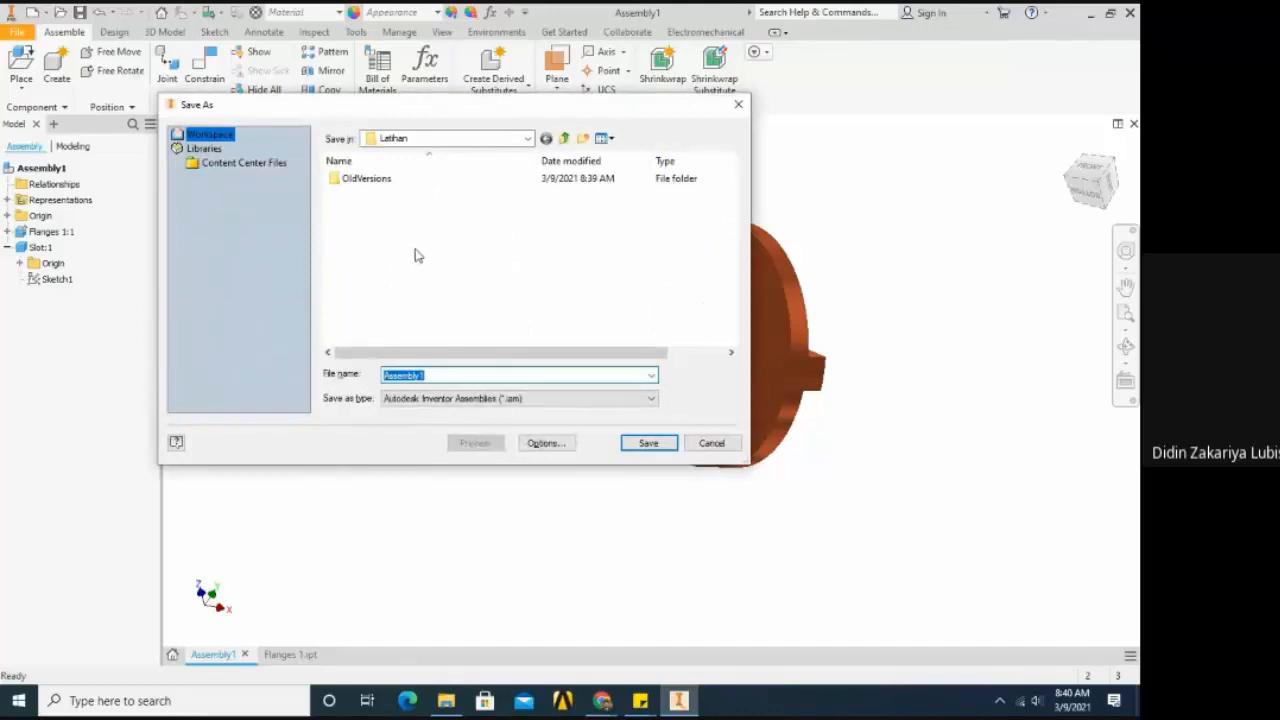
pyautogui.click(446, 374)
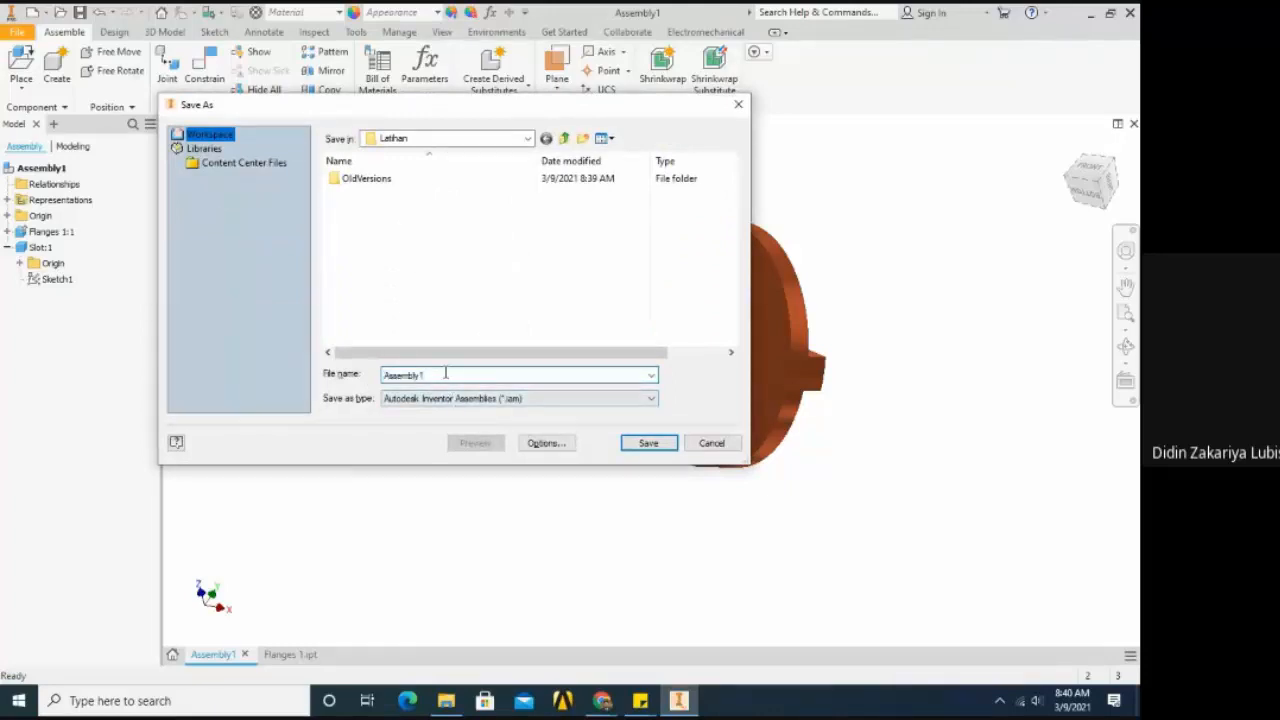
pyautogui.press('BackSpace')
pyautogui.write('Flanges')
pyautogui.click(636, 445)
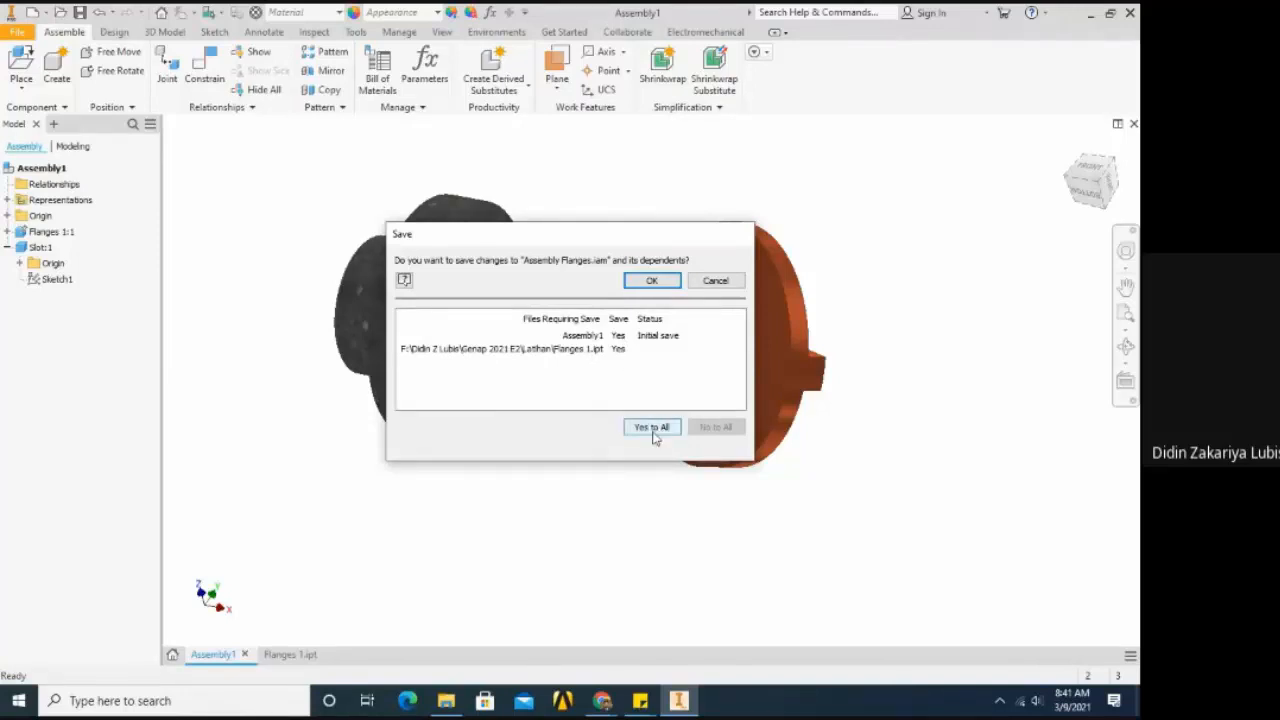
pyautogui.click(620, 352)
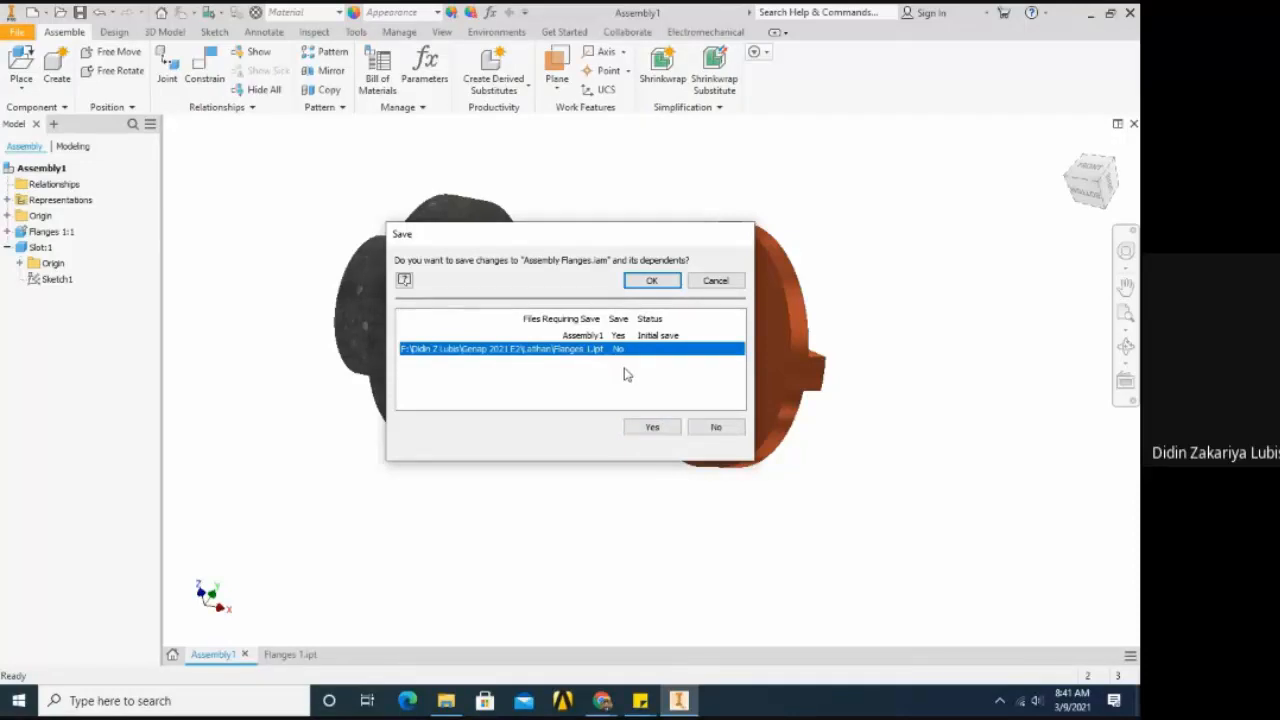
pyautogui.click(619, 352)
pyautogui.click(620, 387)
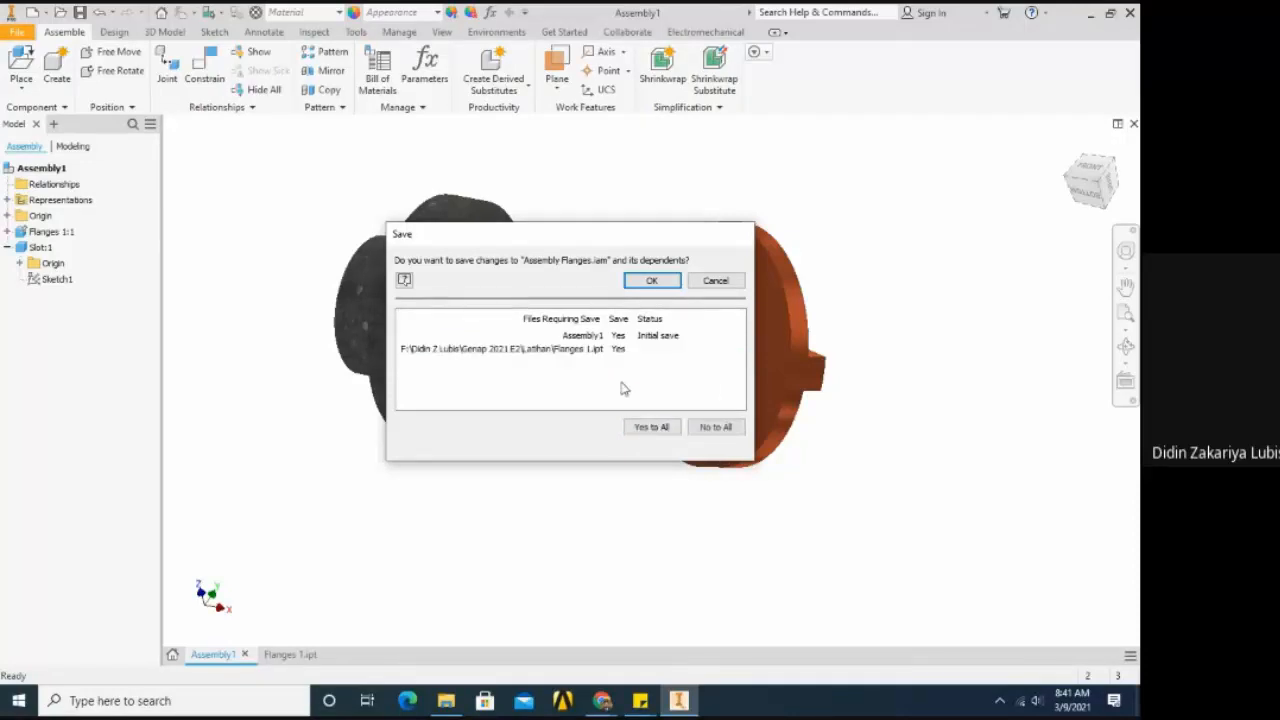
pyautogui.click(650, 282)
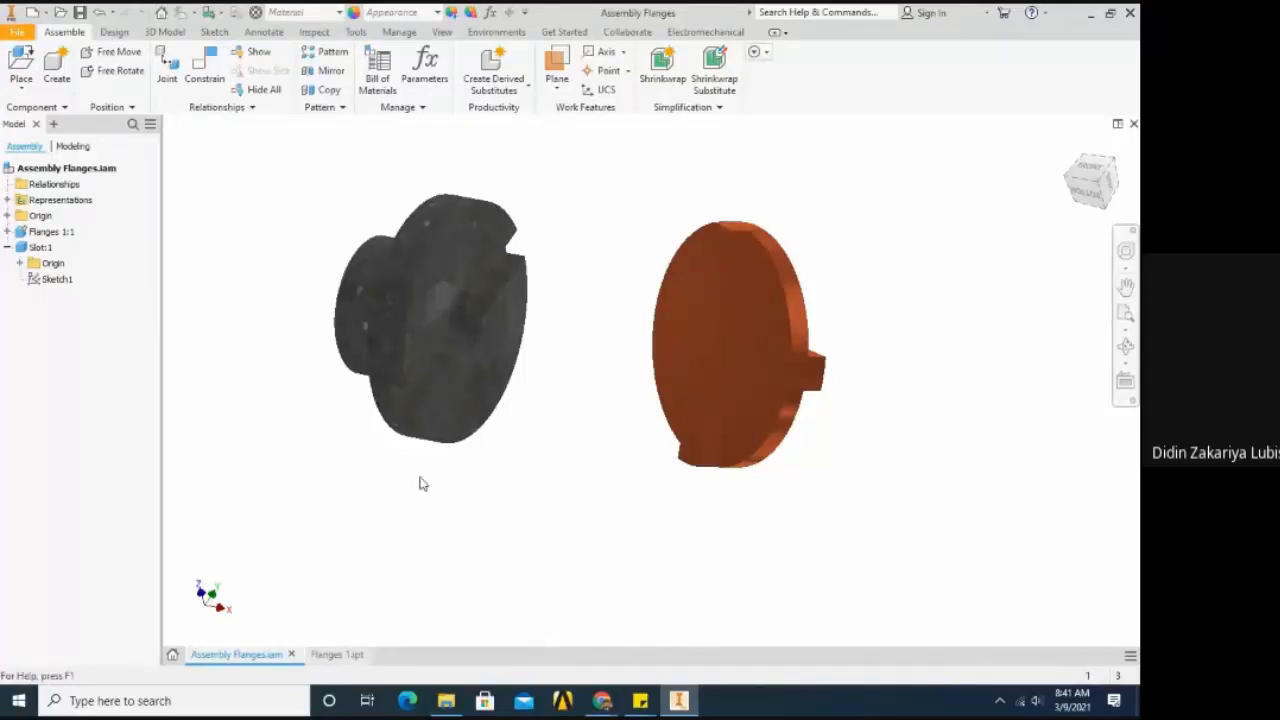
# - Switch to the Flanges 1 part document and try the PET Plastic material on the part
pyautogui.click(338, 12)
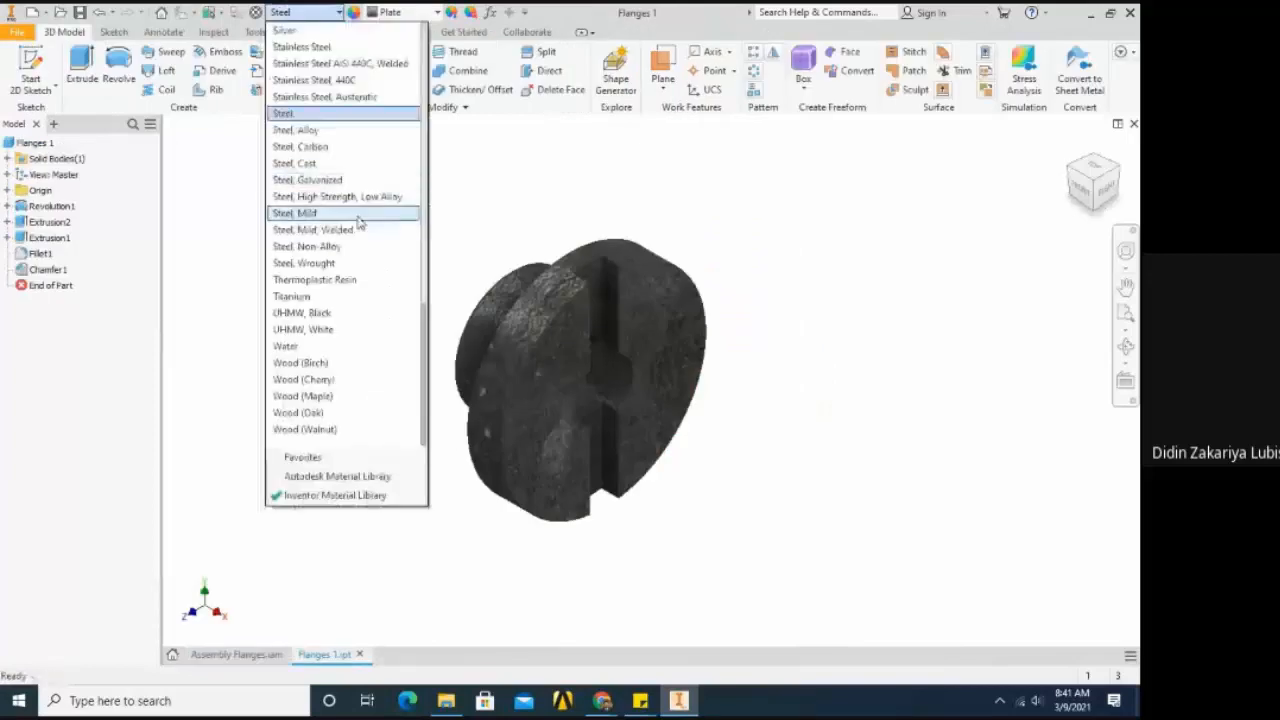
pyautogui.scroll(3, 352, 237)
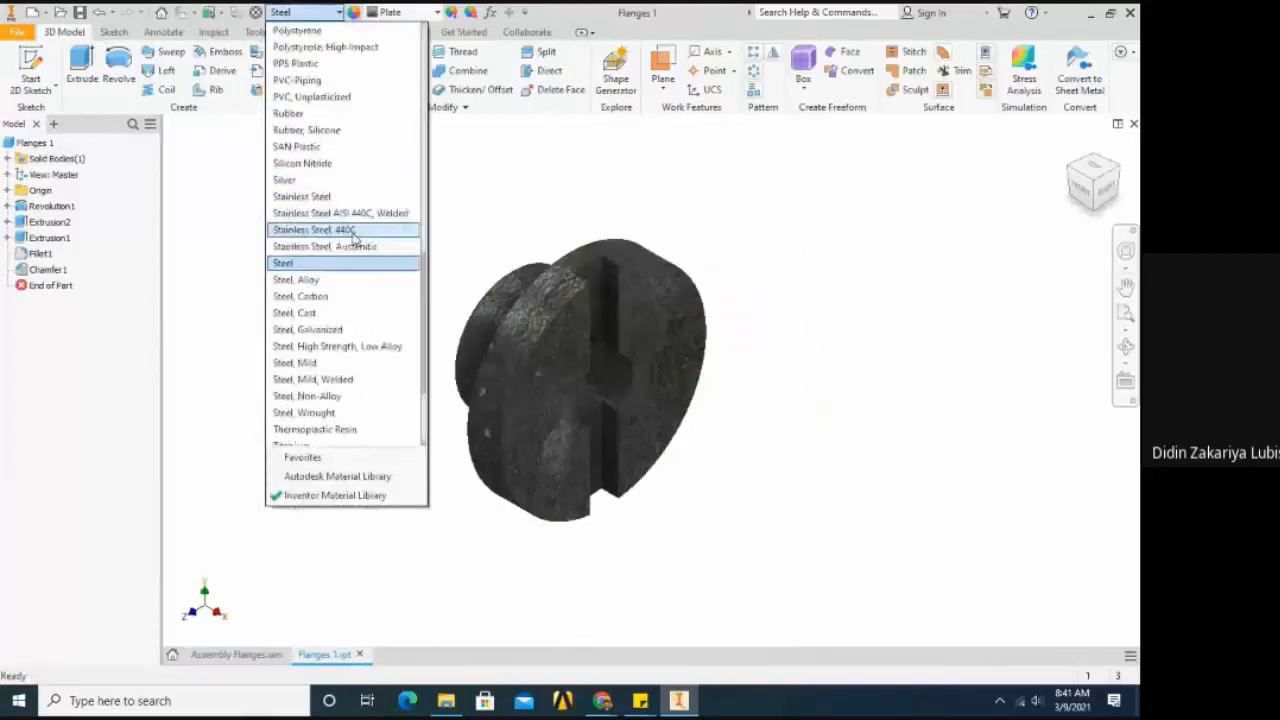
pyautogui.scroll(3, 352, 237)
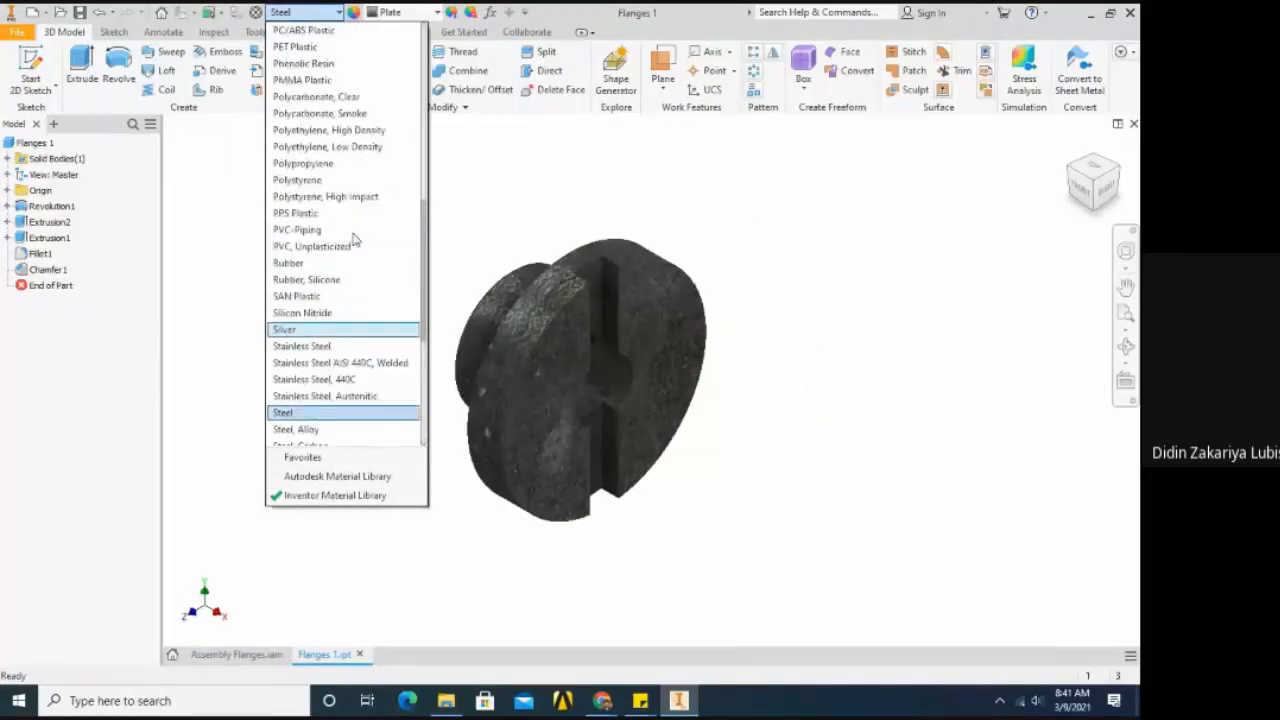
pyautogui.scroll(3, 352, 237)
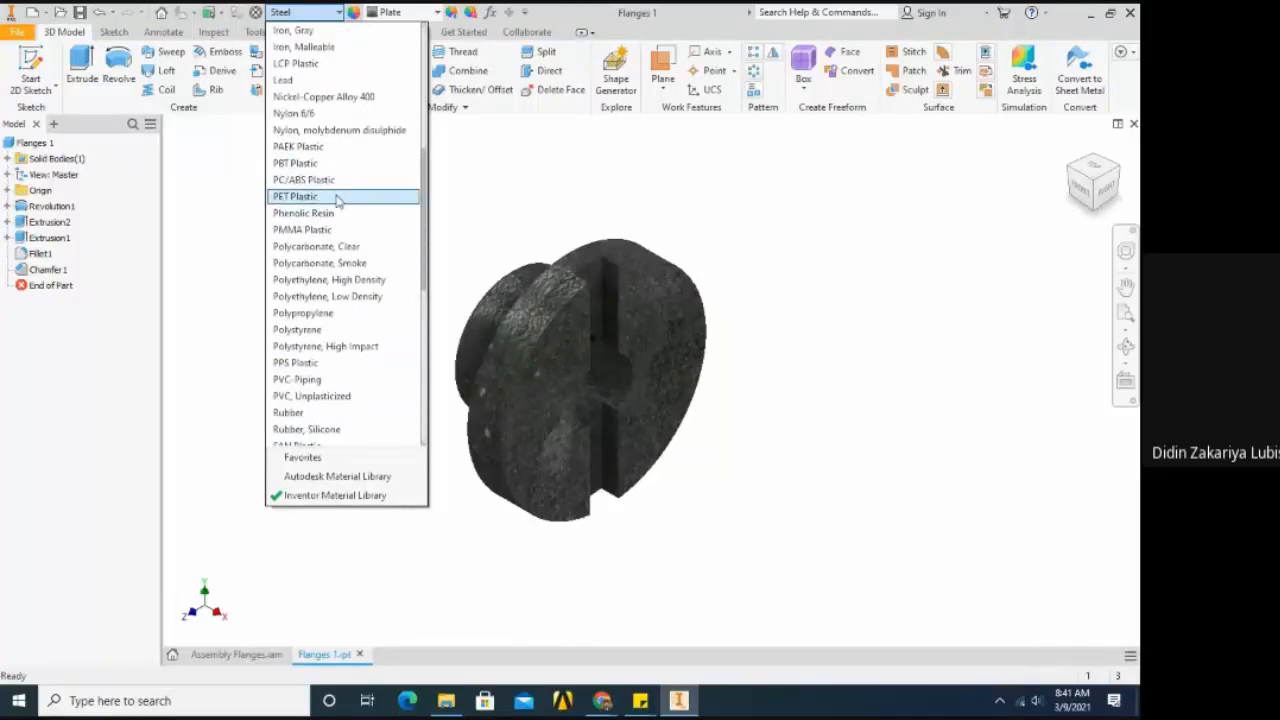
pyautogui.click(338, 197)
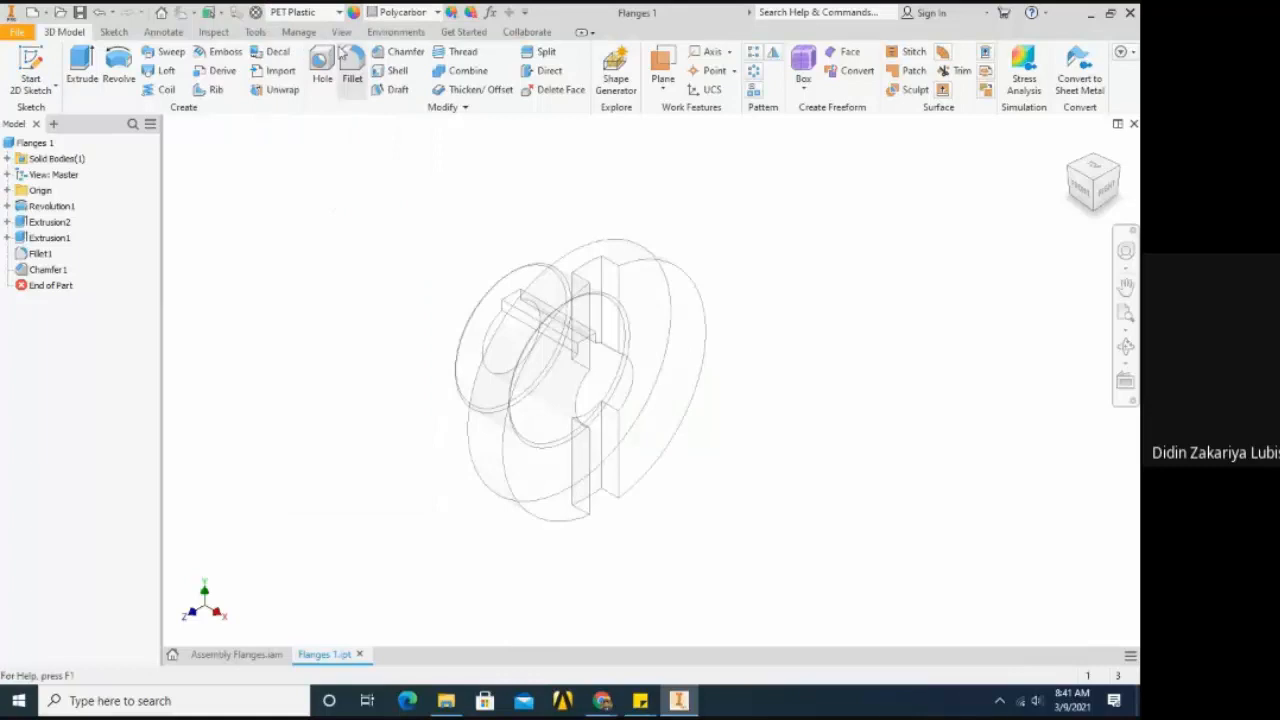
# - Assign the Nylon 6/6 material to the Flanges 1 part
pyautogui.click(337, 13)
pyautogui.scroll(1, 322, 180)
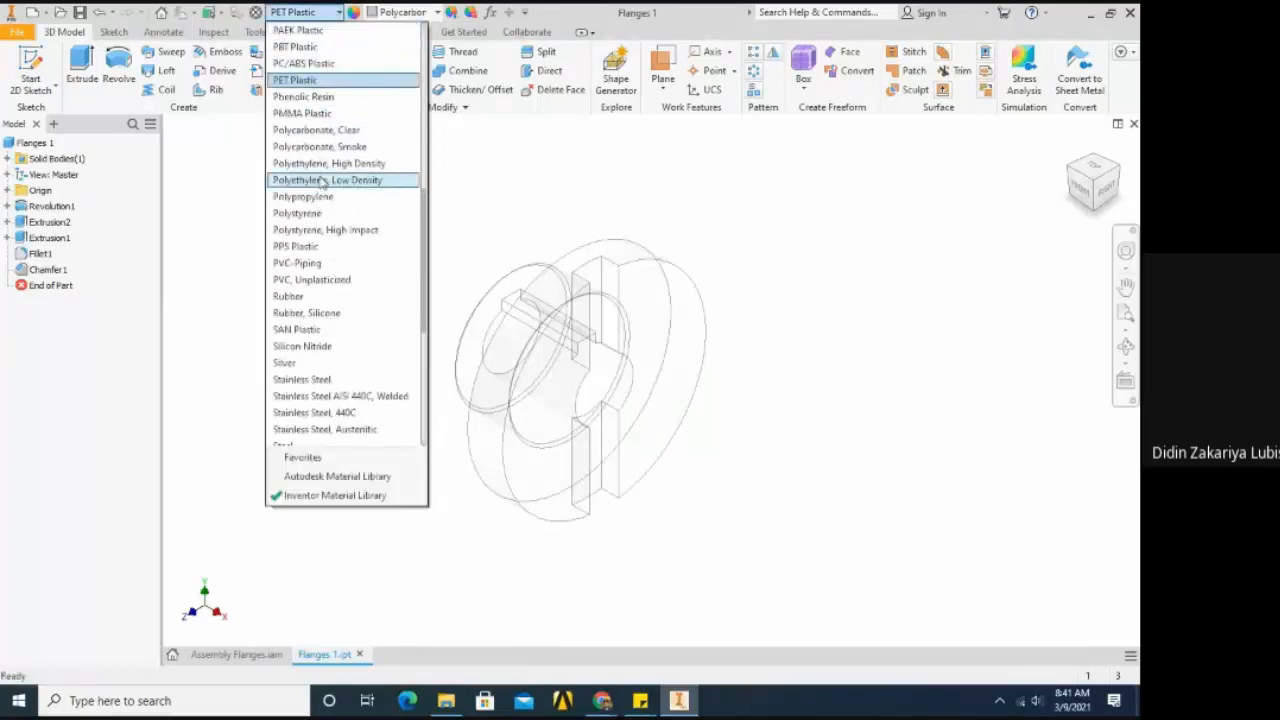
pyautogui.scroll(2, 322, 180)
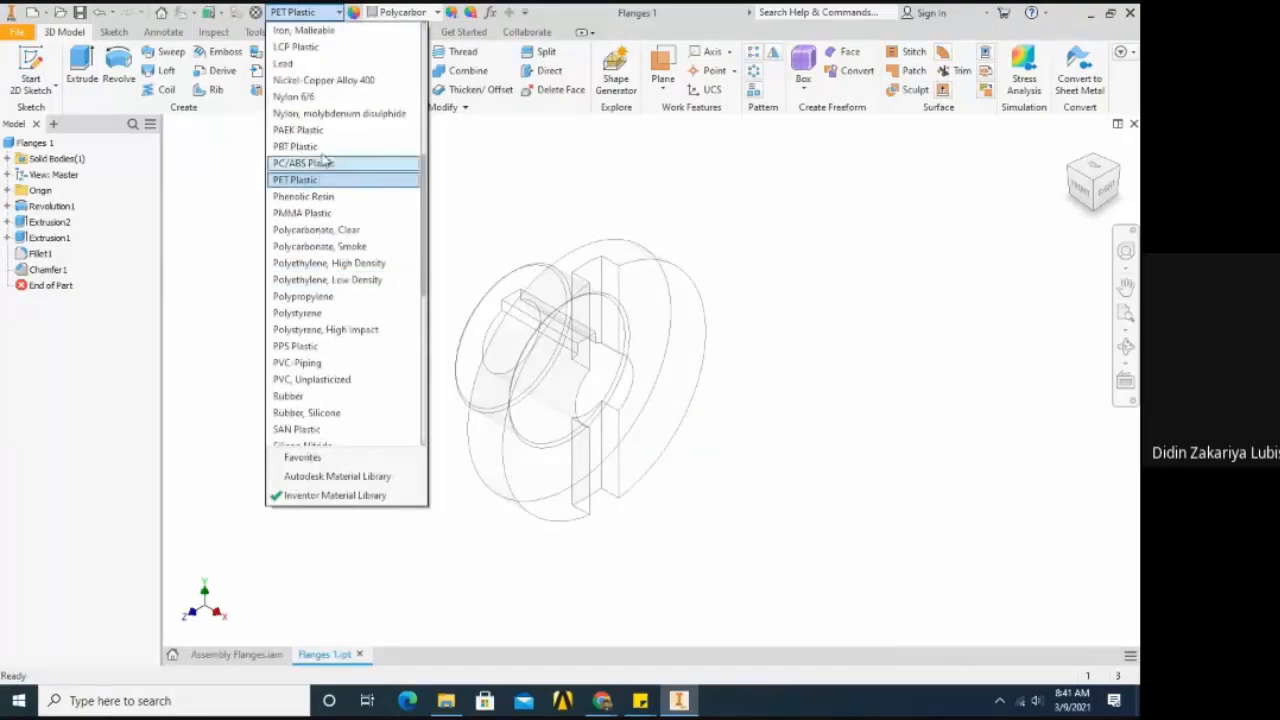
pyautogui.click(305, 167)
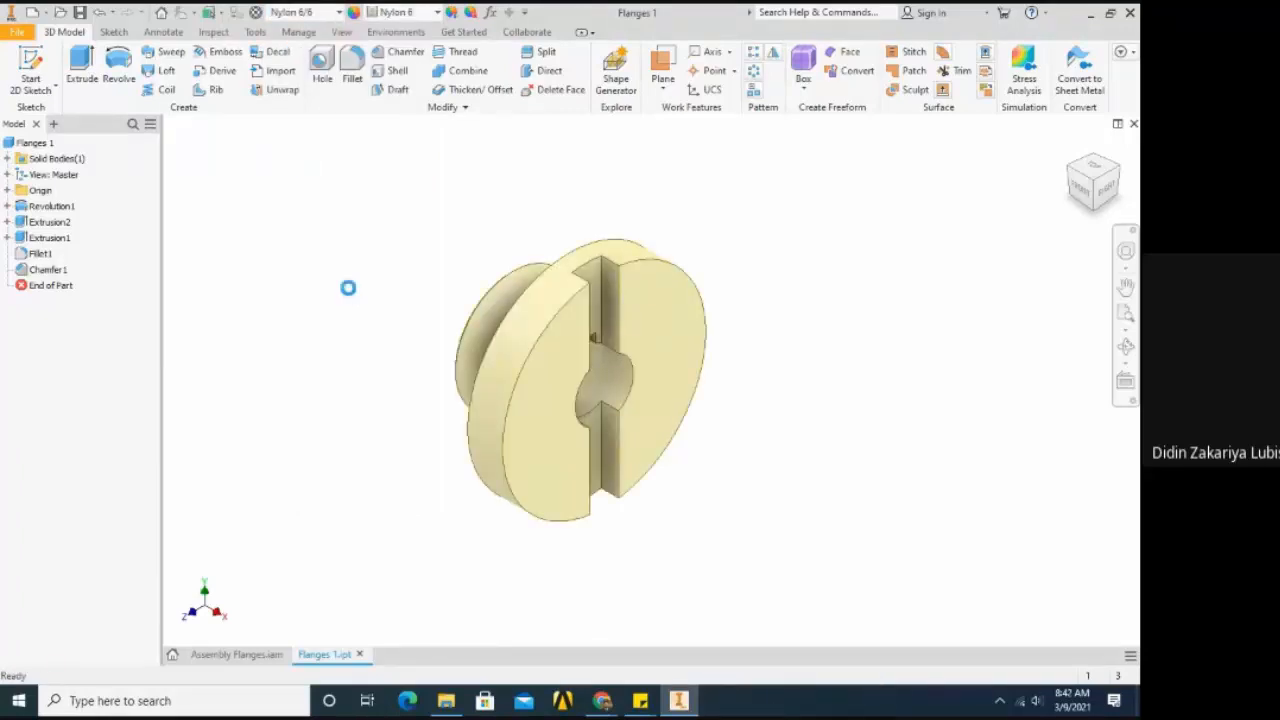
# - Return to the Assembly Flanges document and move the Slot component slightly higher and closer to the flange
pyautogui.scroll(-3, 405, 318)
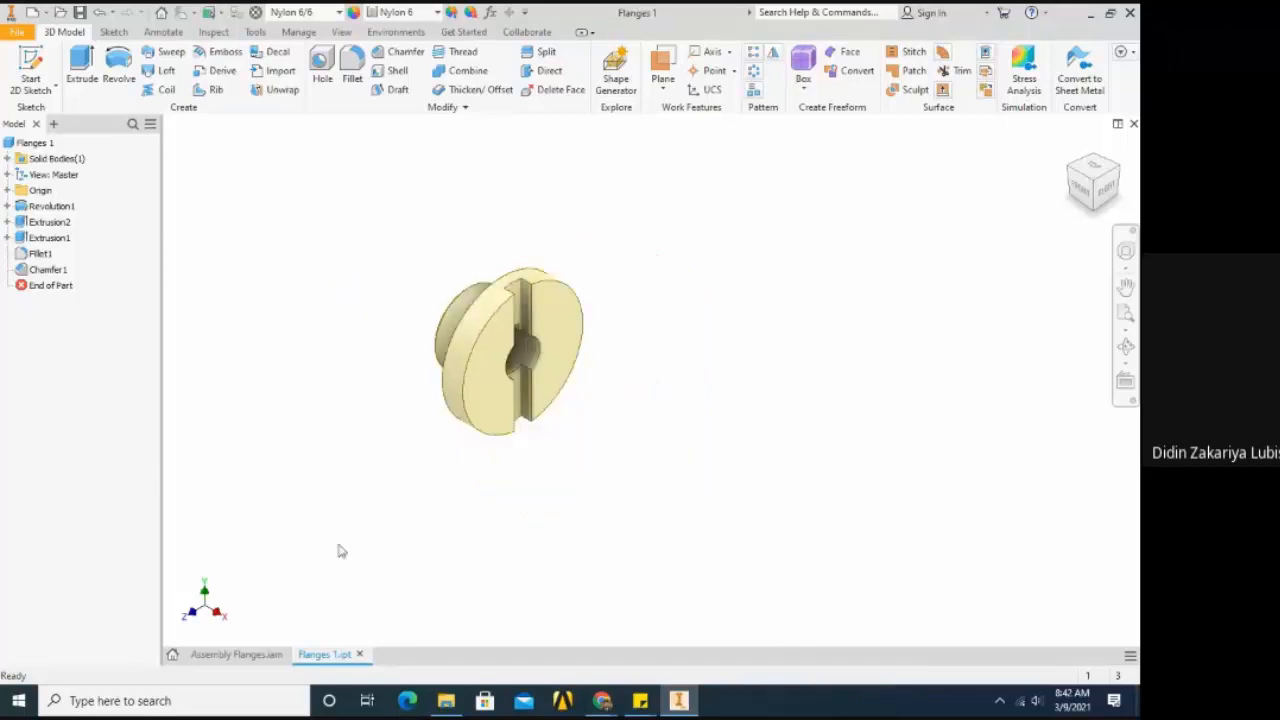
pyautogui.click(280, 652)
pyautogui.scroll(-3, 562, 318)
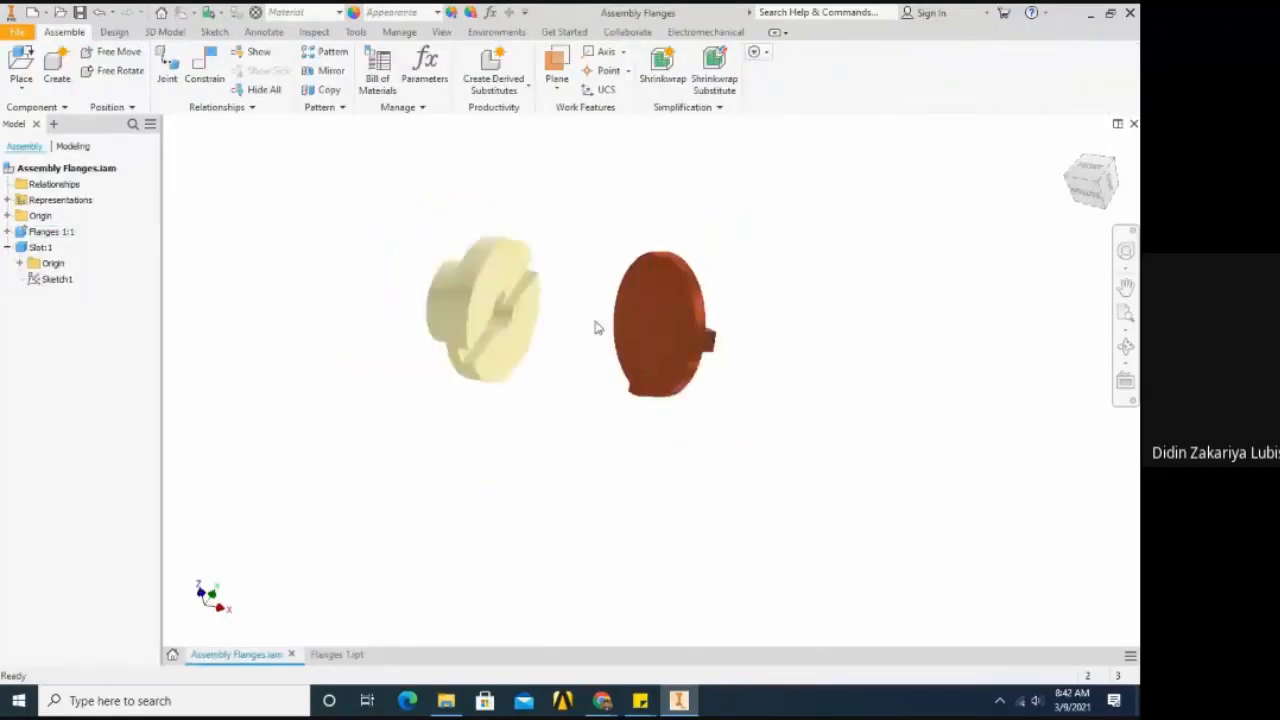
pyautogui.click(672, 343)
pyautogui.scroll(3, 443, 229)
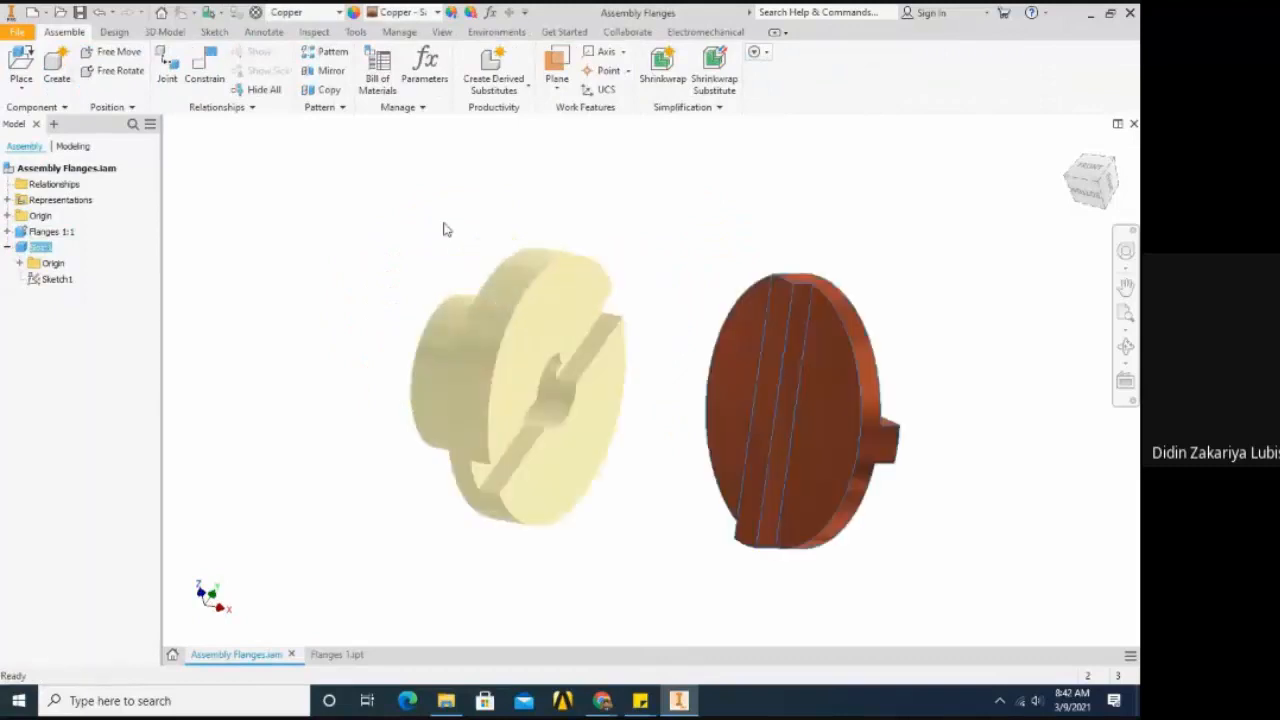
pyautogui.scroll(-3, 446, 229)
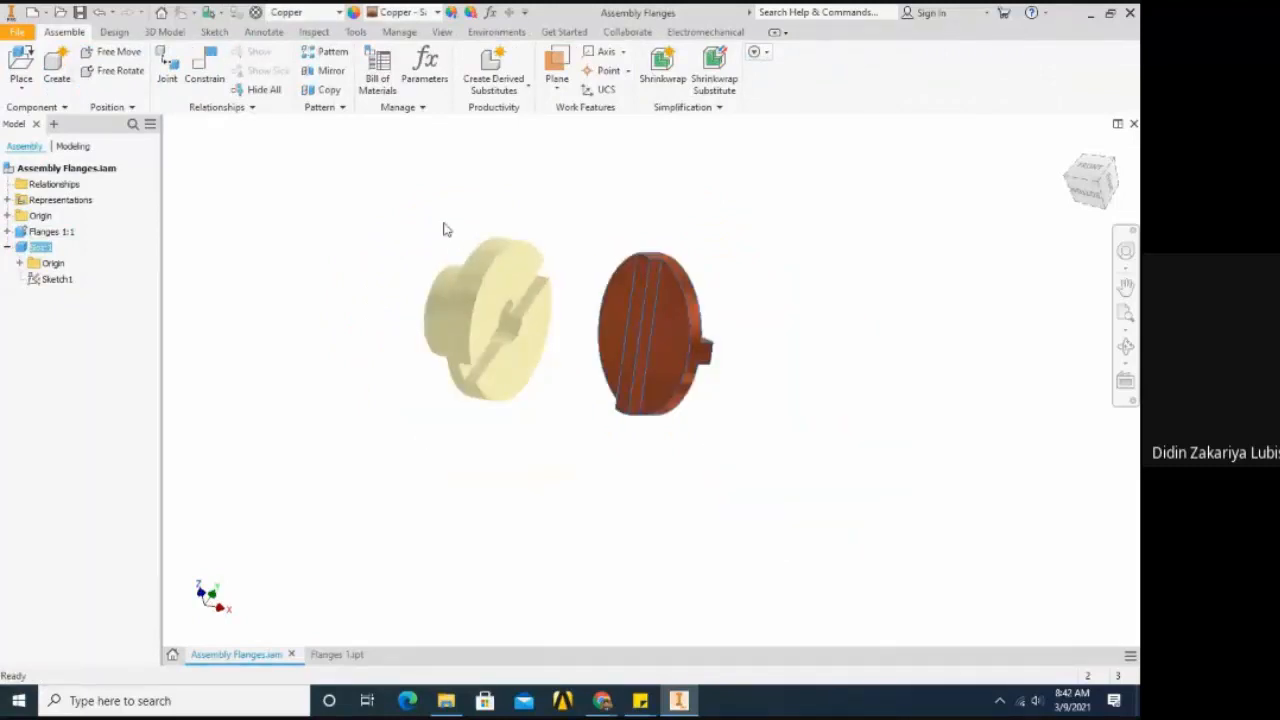
pyautogui.scroll(3, 446, 229)
pyautogui.click(690, 310)
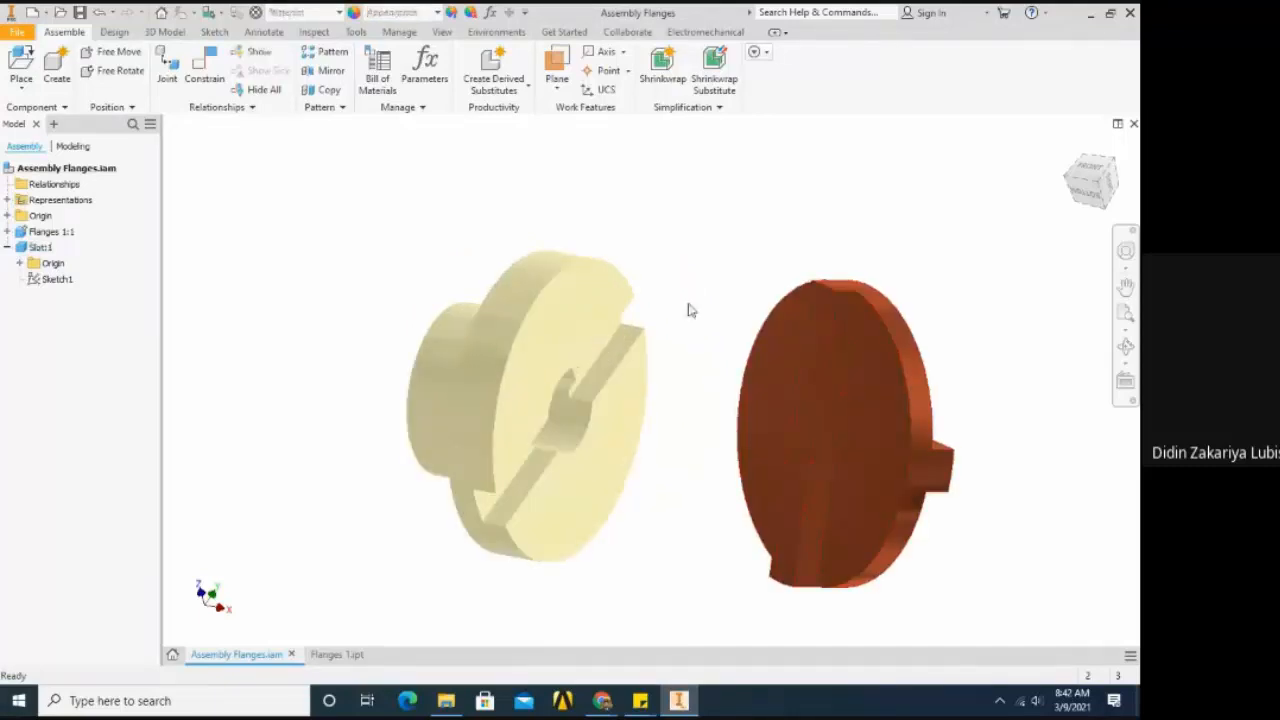
pyautogui.scroll(-3, 800, 394)
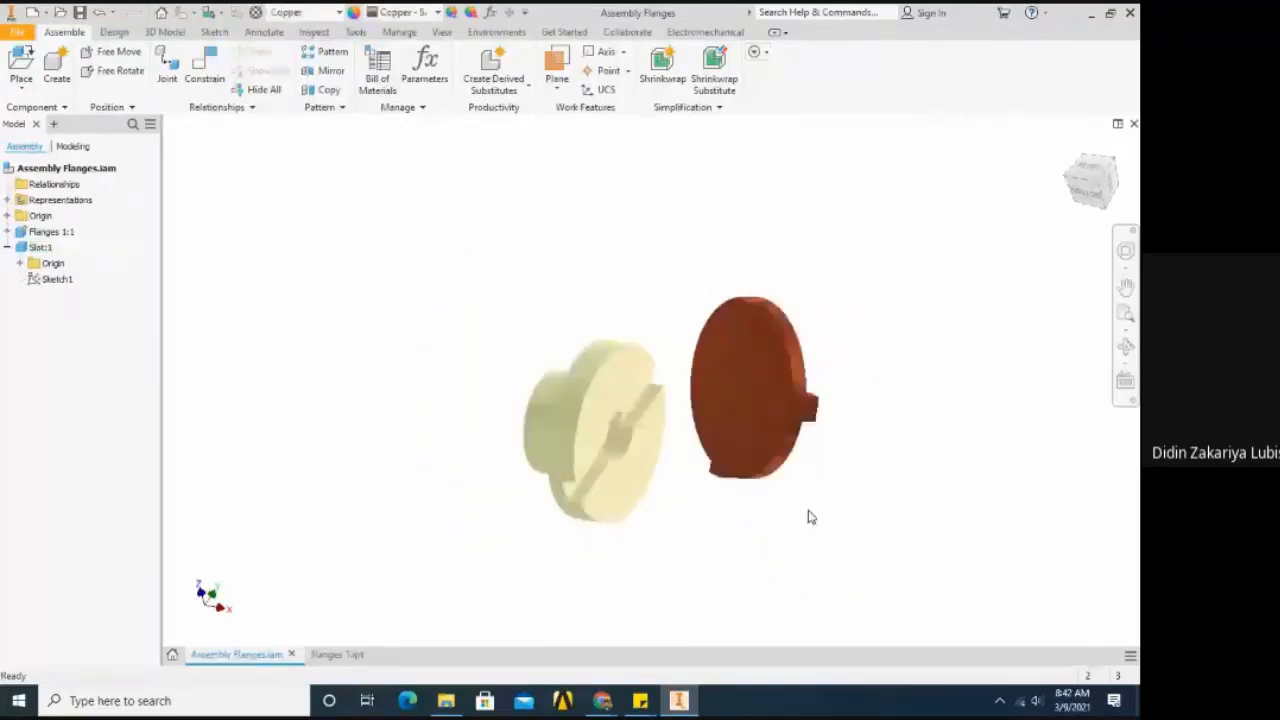
pyautogui.click(811, 517)
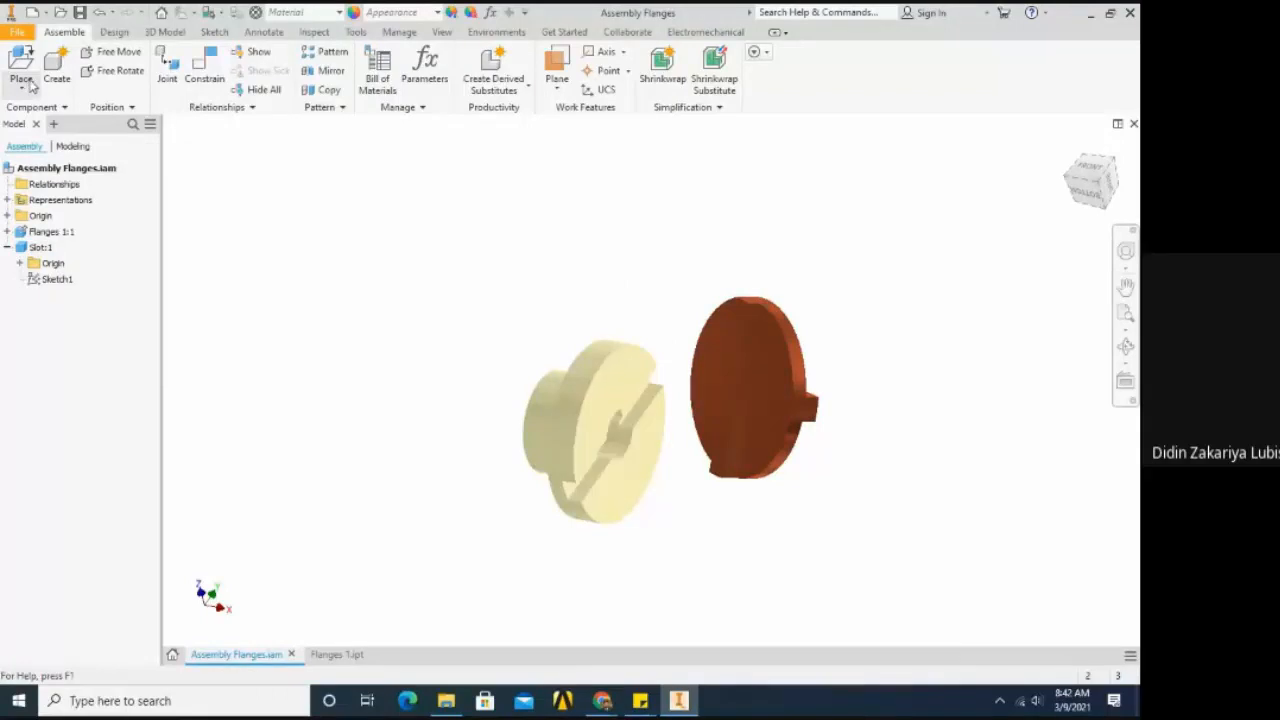
# - Free-rotate the Slot component so that one of its tongues faces the grooved side of the flange
pyautogui.click(118, 72)
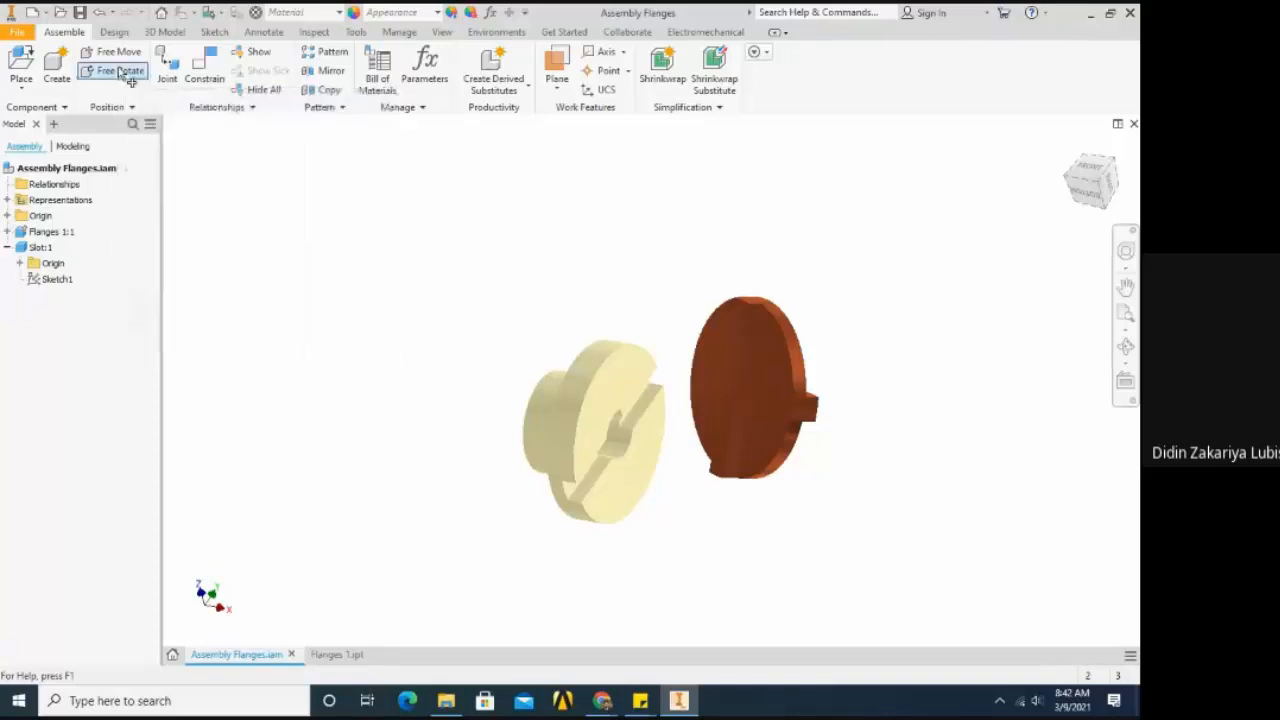
pyautogui.click(738, 345)
pyautogui.moveTo(743, 403); pyautogui.dragTo(692, 441)
pyautogui.click(489, 297)
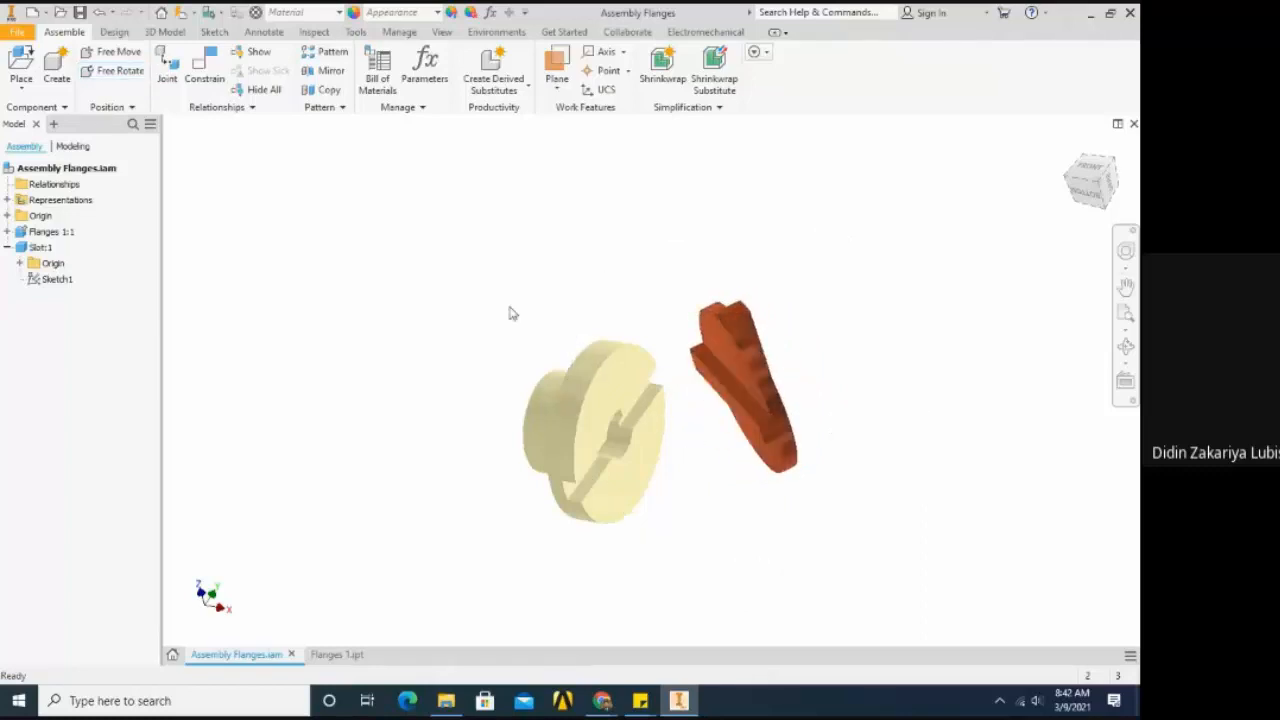
pyautogui.rightClick(726, 340)
pyautogui.click(327, 227)
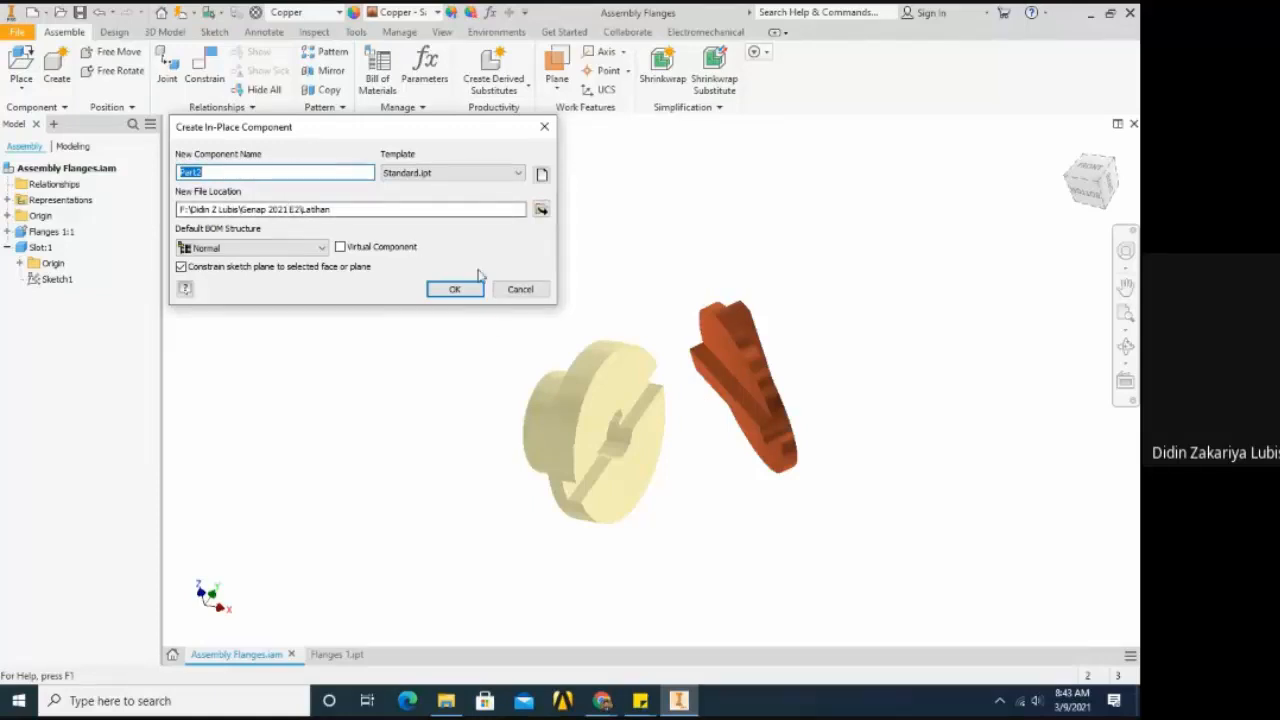
pyautogui.click(454, 289)
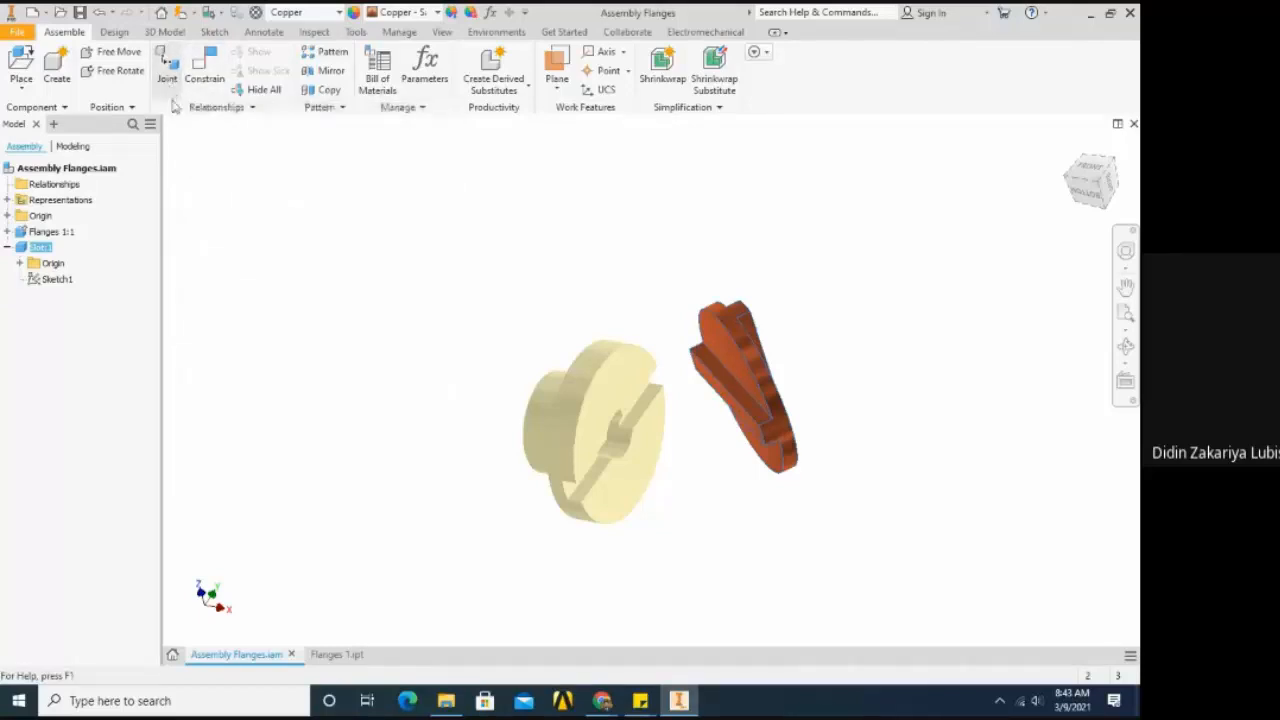
# - Review the joint types offered by the Joint command, from Automatic to Ball, and leave without placing a joint
pyautogui.press('j')
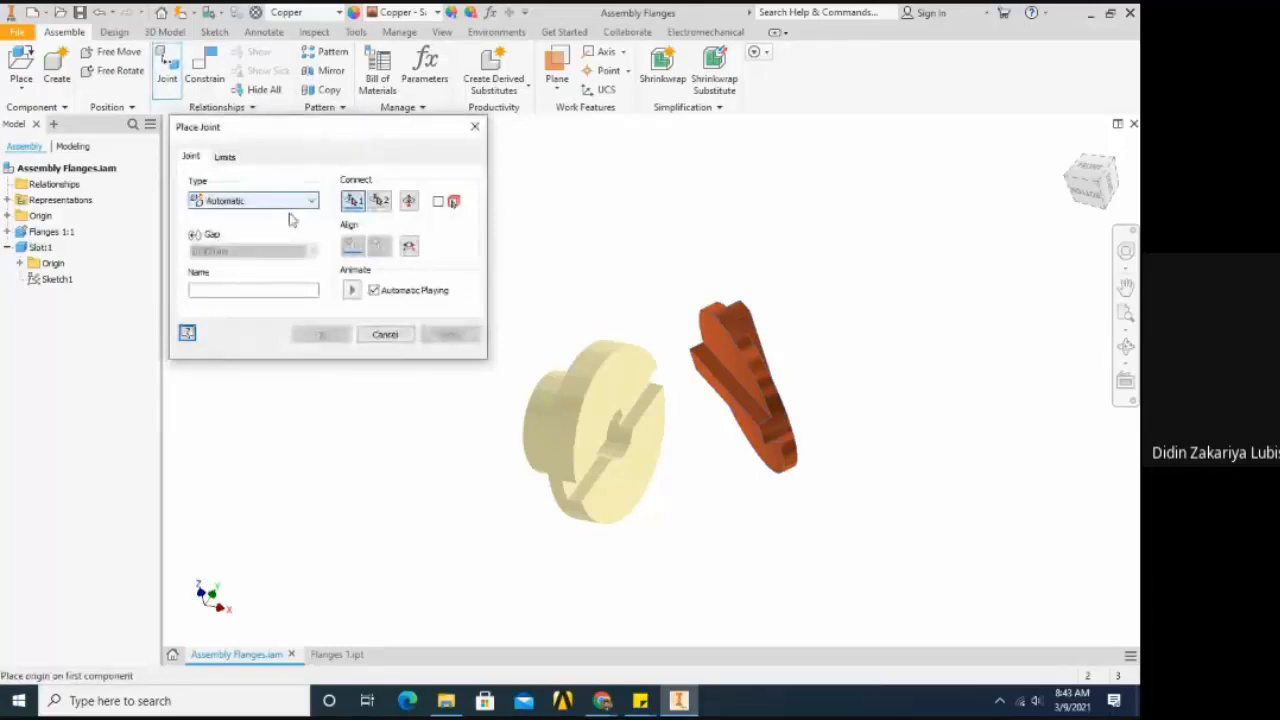
pyautogui.click(290, 203)
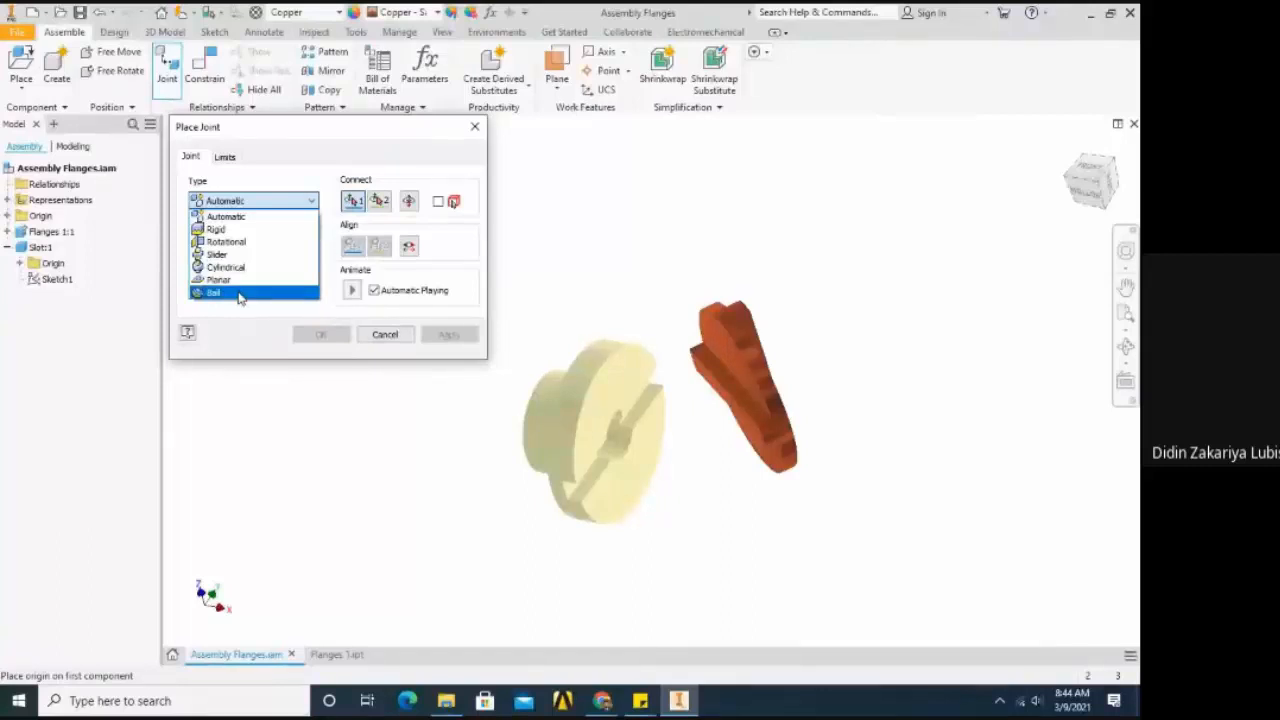
pyautogui.click(240, 313)
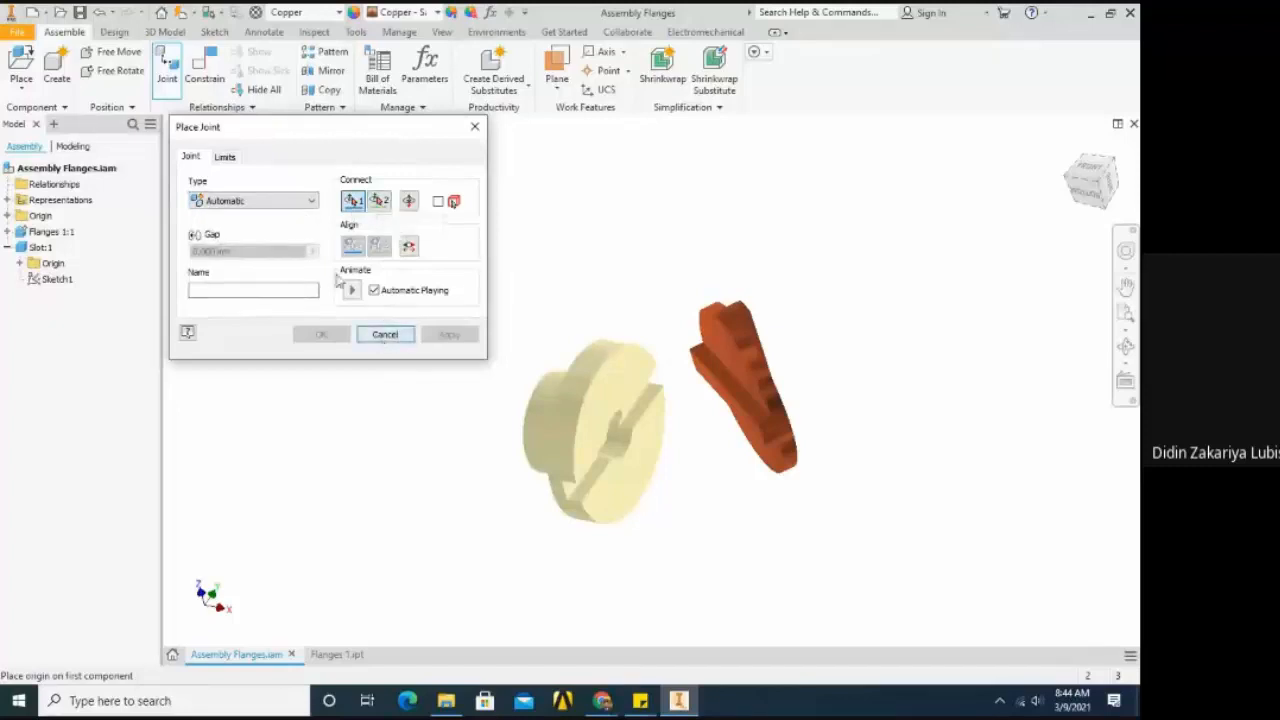
pyautogui.click(383, 335)
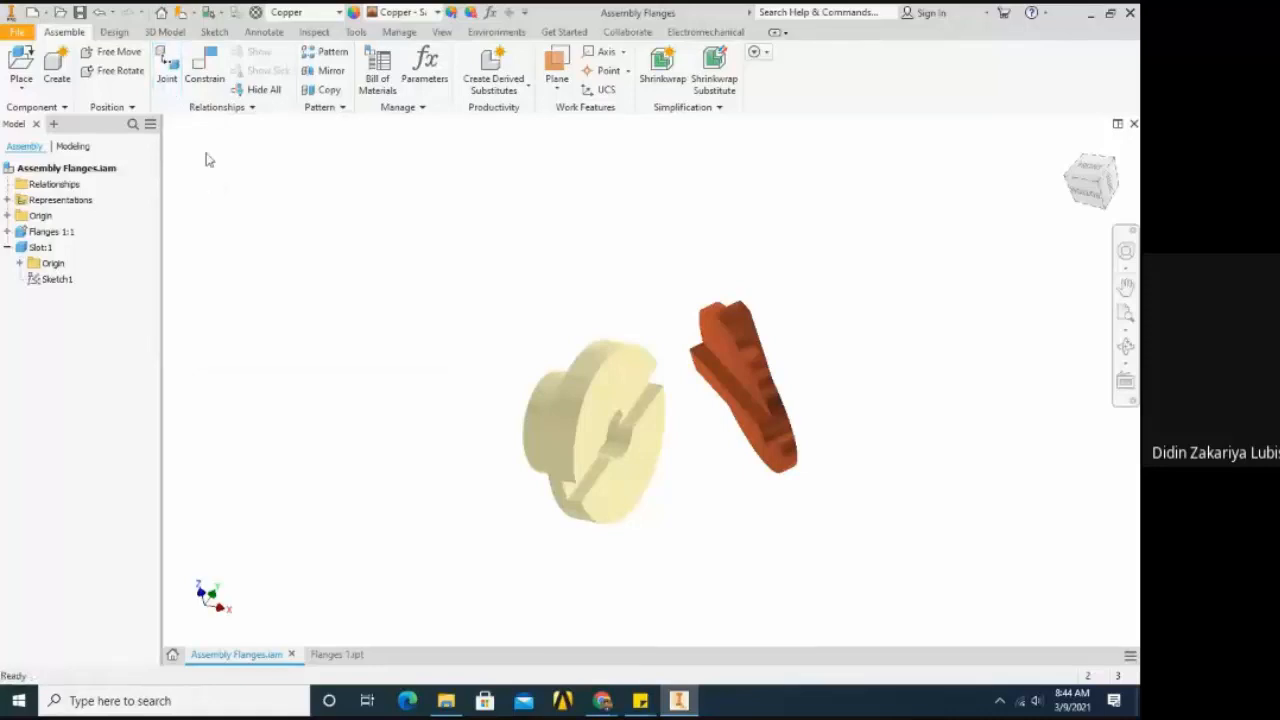
pyautogui.click(202, 90)
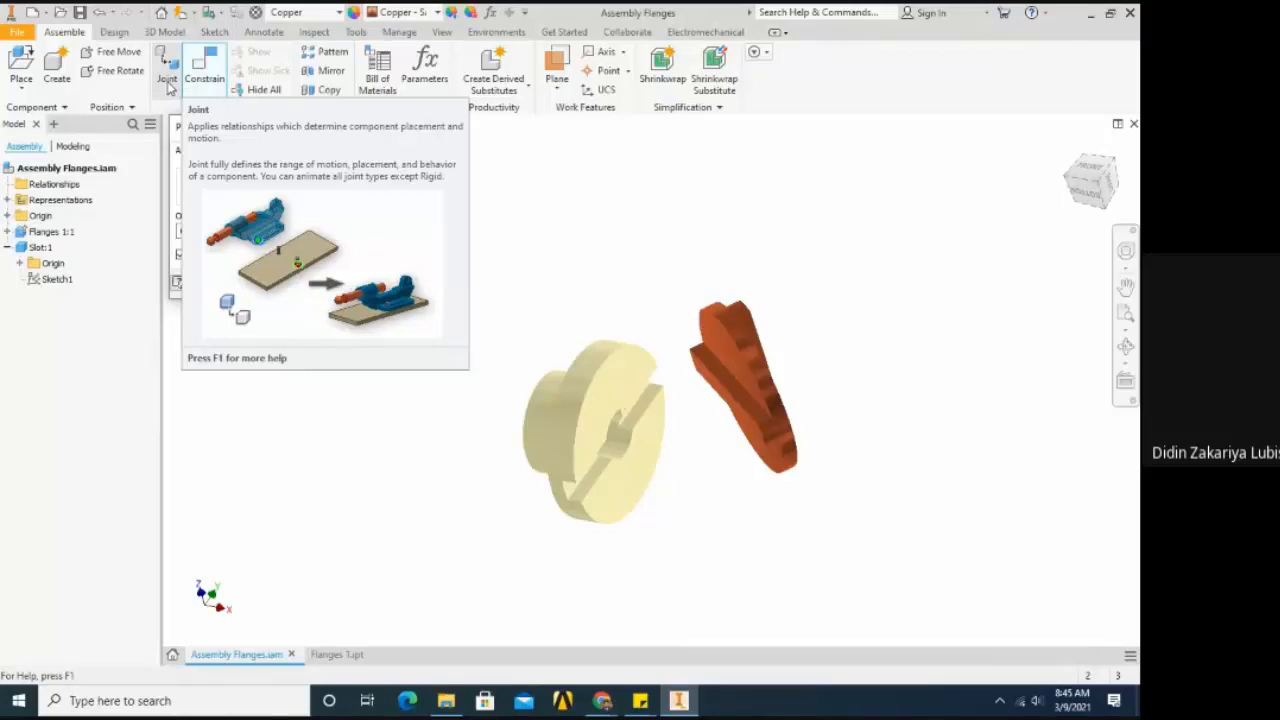
pyautogui.press('c')
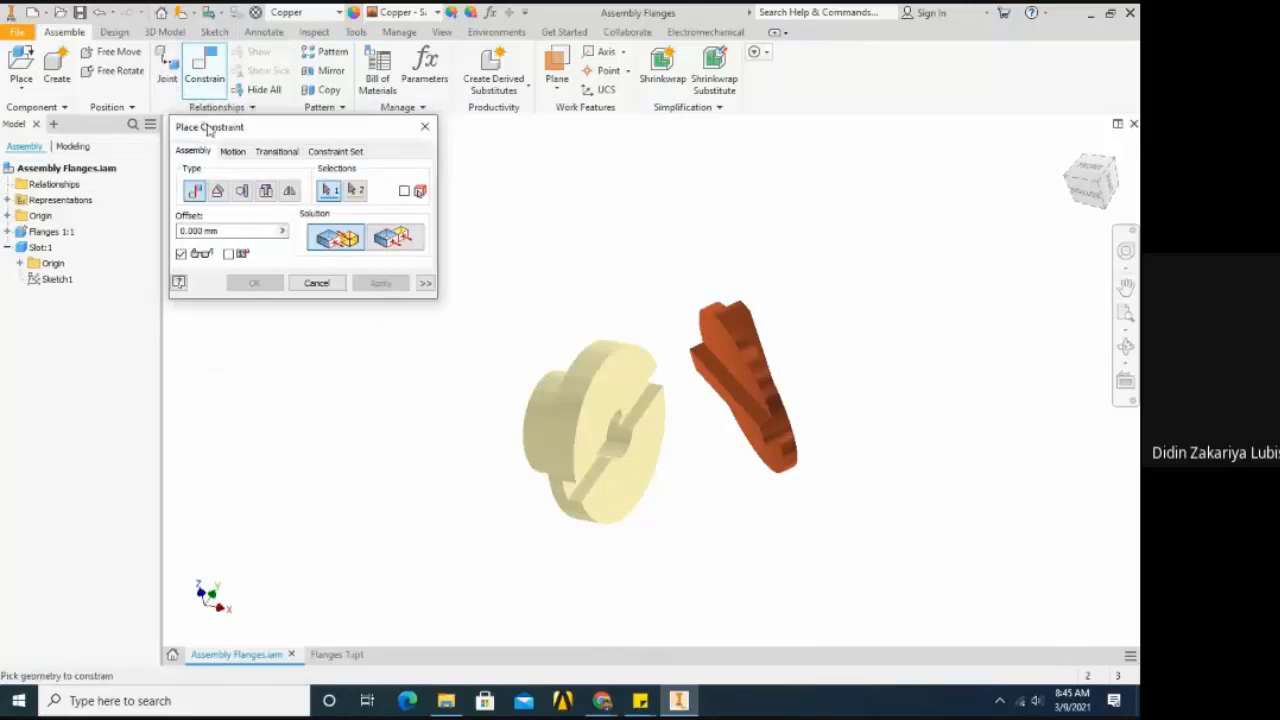
pyautogui.moveTo(205, 122); pyautogui.dragTo(252, 190)
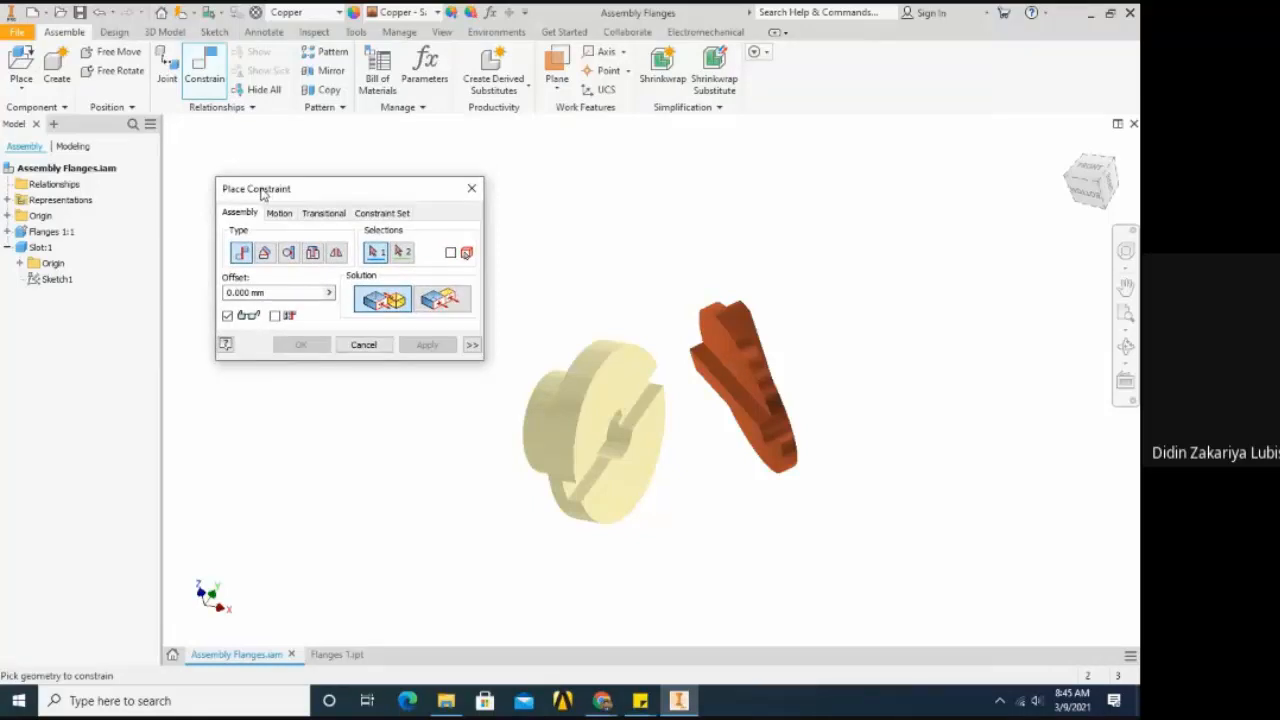
pyautogui.moveTo(262, 194); pyautogui.dragTo(232, 172)
pyautogui.click(442, 166)
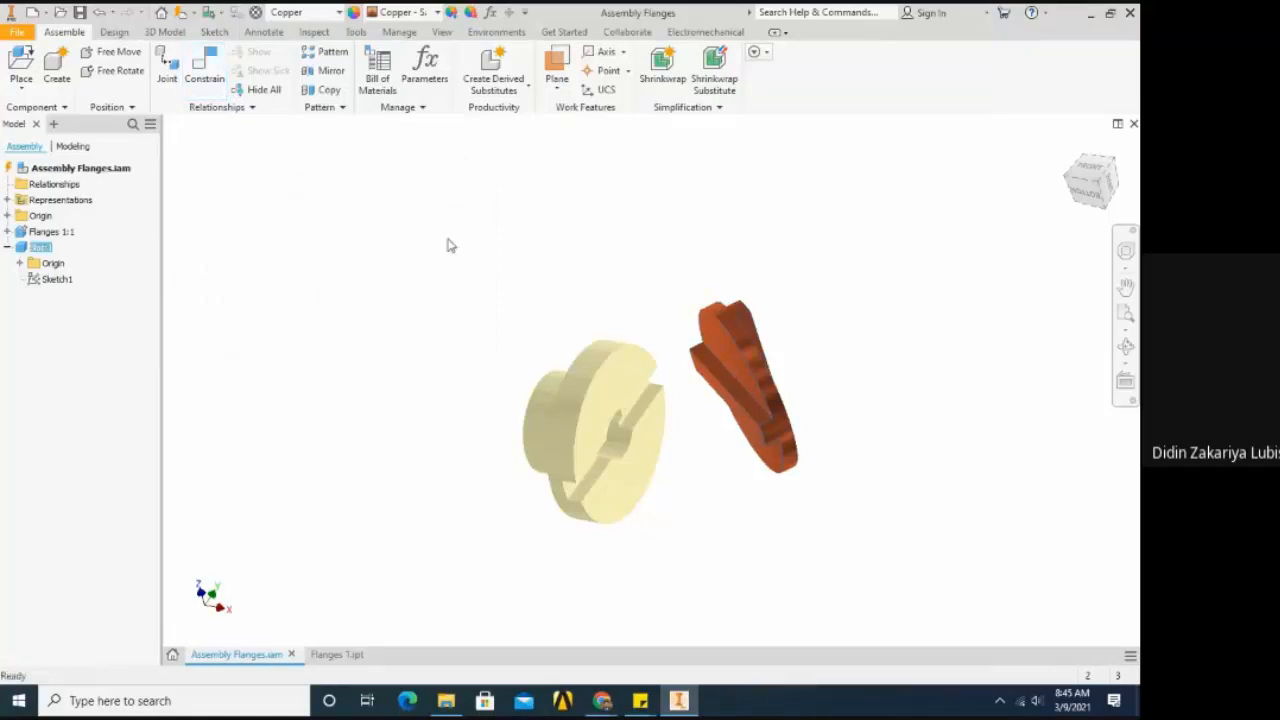
# - Place a Mate constraint with 0 mm offset between the flange's grooved front face and the Slot's flat face beside its tongue
pyautogui.scroll(-2, 449, 290)
pyautogui.scroll(2, 449, 314)
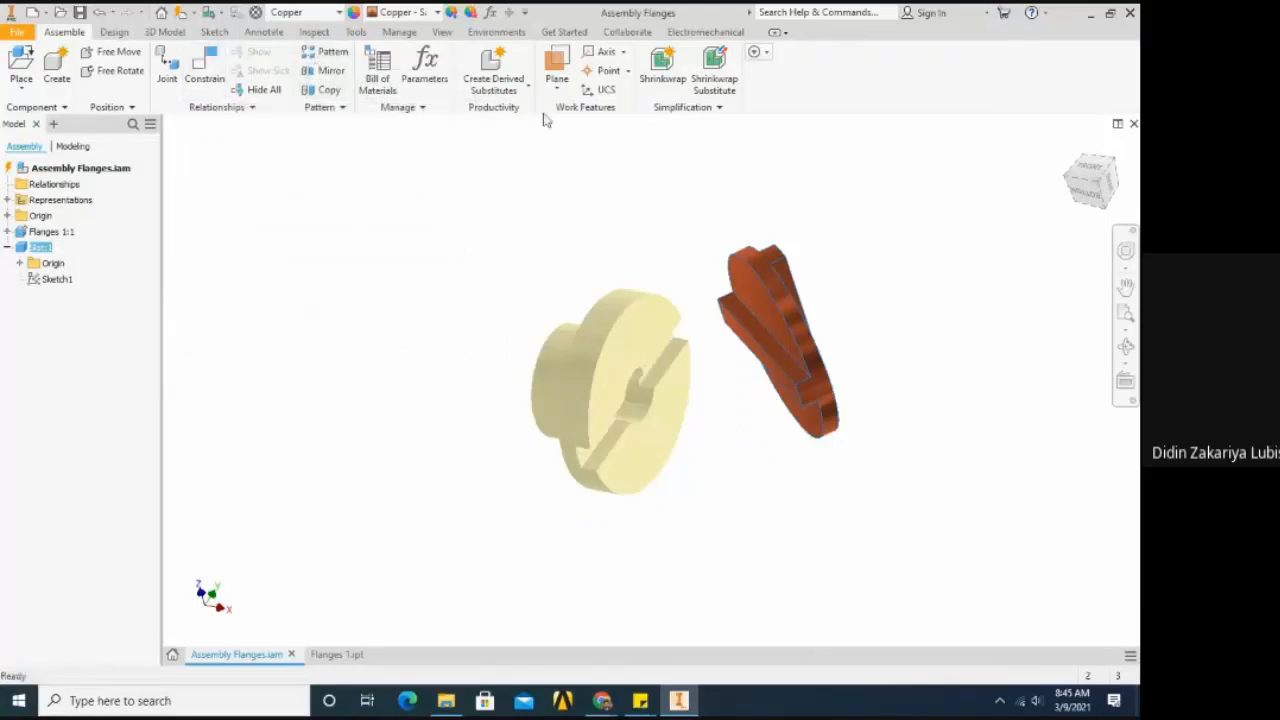
pyautogui.click(204, 70)
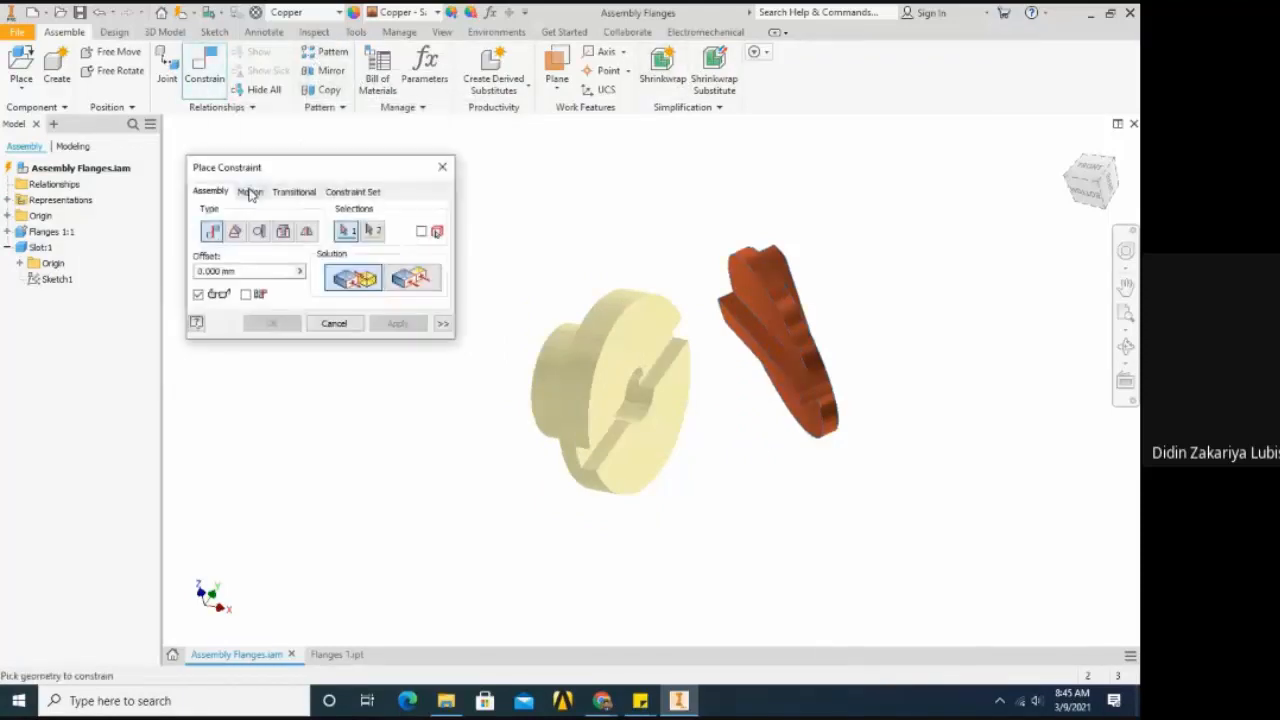
pyautogui.moveTo(305, 168); pyautogui.dragTo(284, 165)
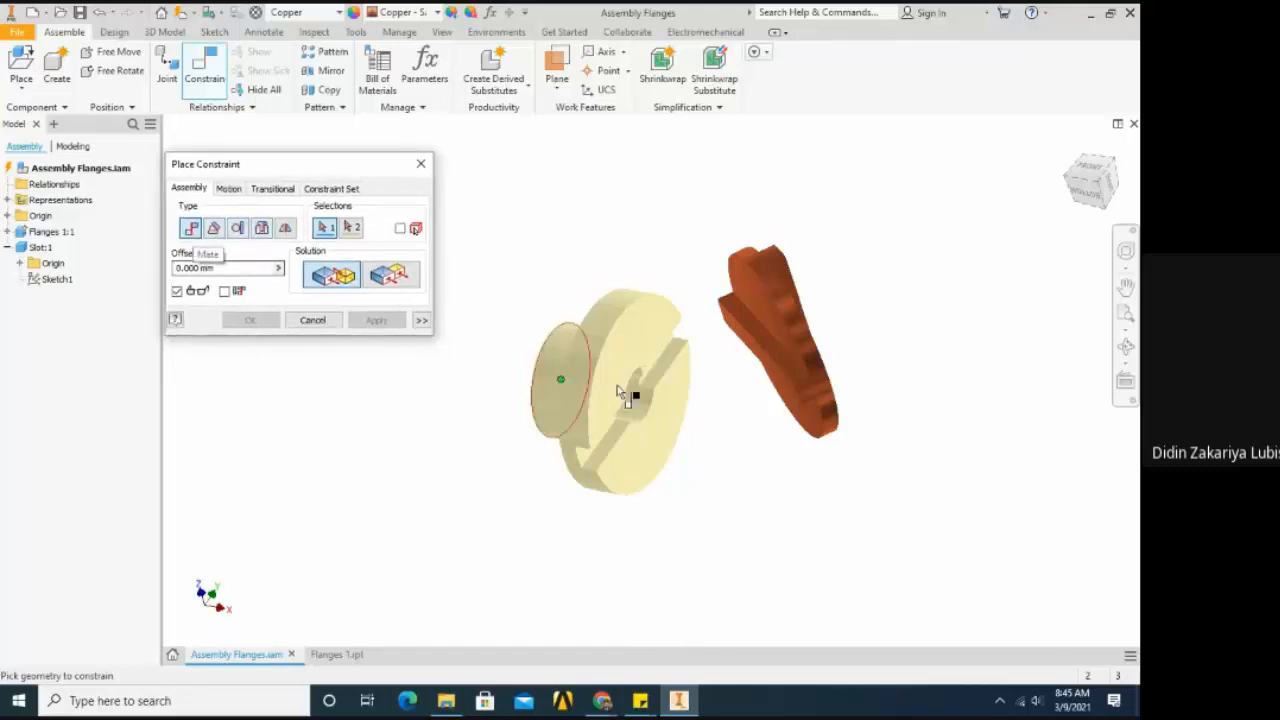
pyautogui.scroll(4, 622, 396)
pyautogui.scroll(-3, 617, 386)
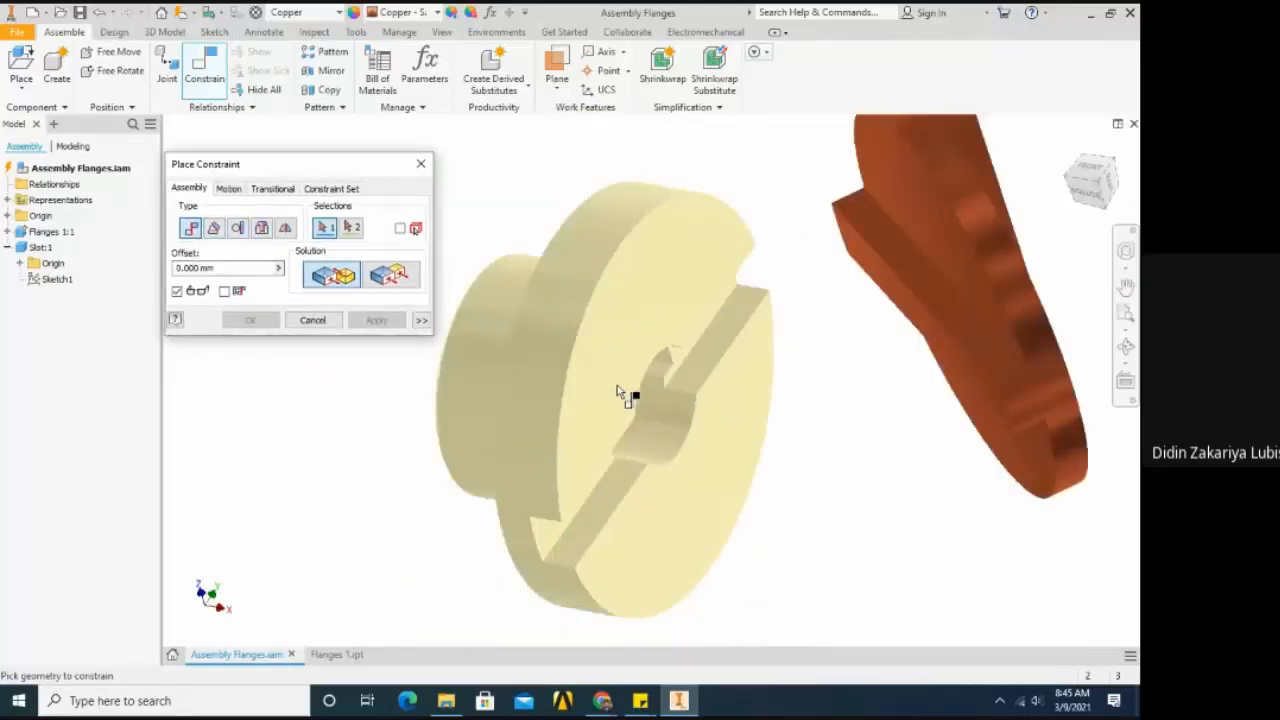
pyautogui.scroll(-1, 625, 387)
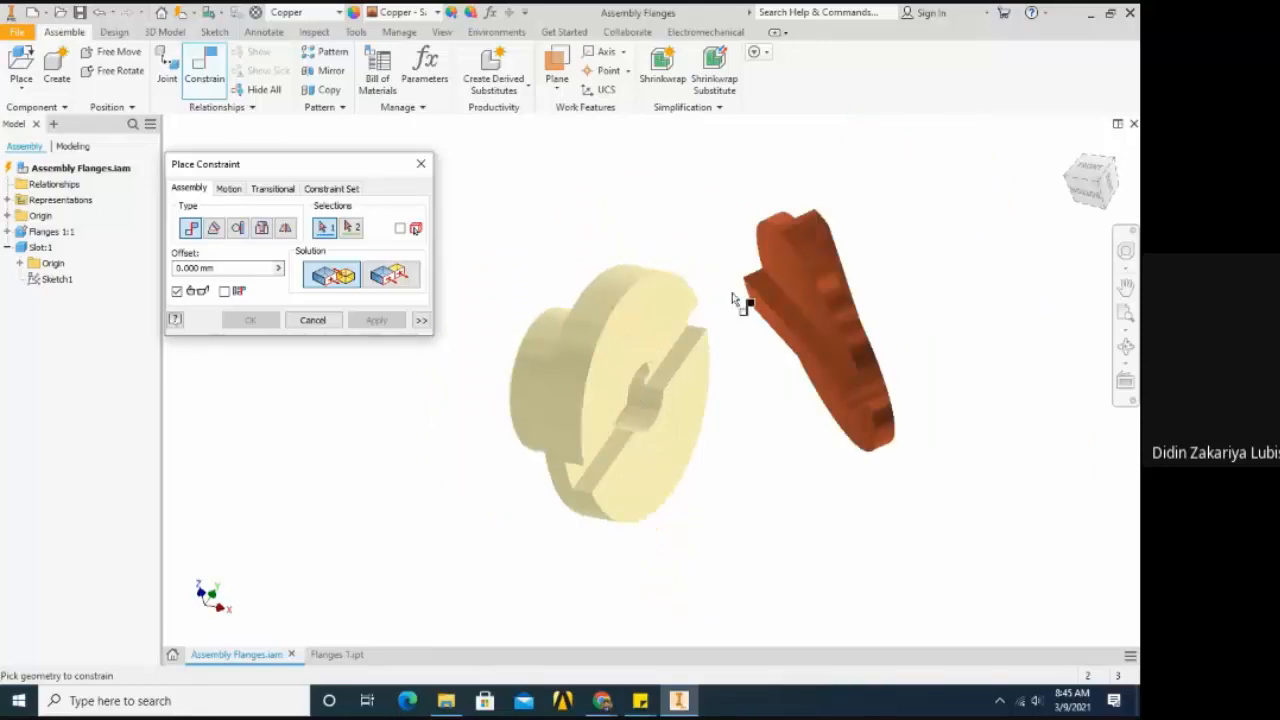
pyautogui.scroll(2, 690, 335)
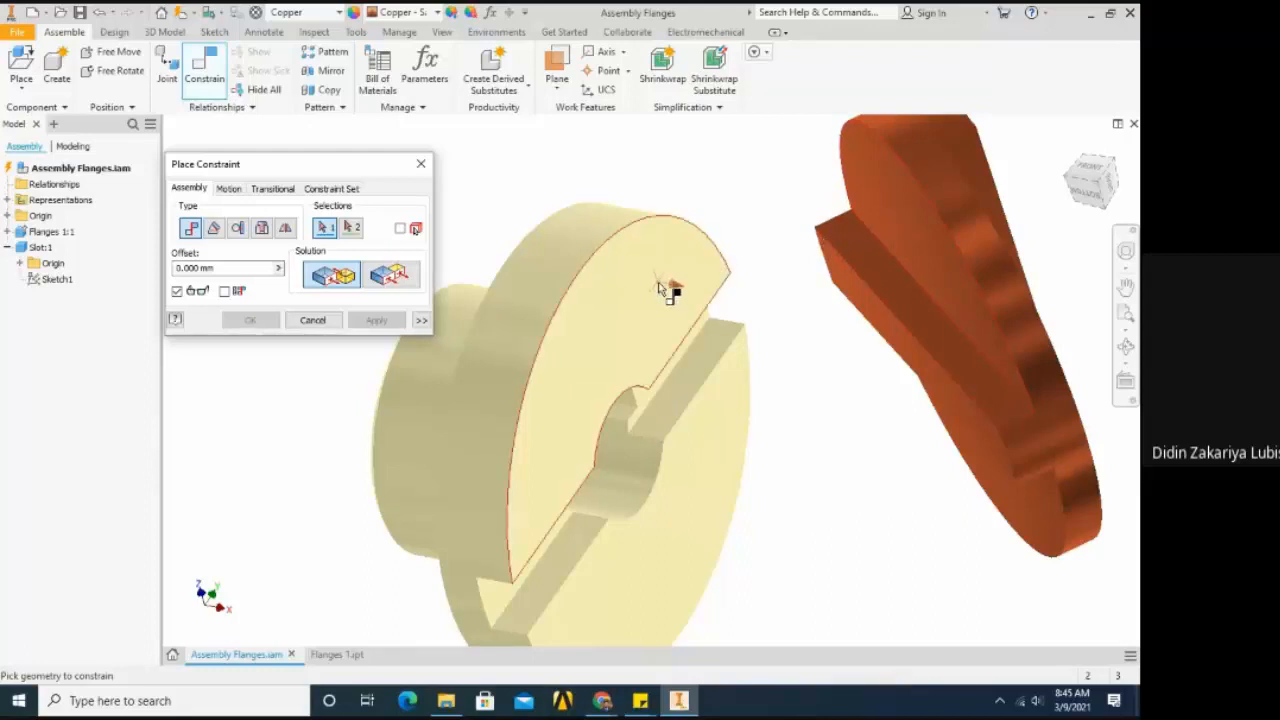
pyautogui.moveTo(684, 313)
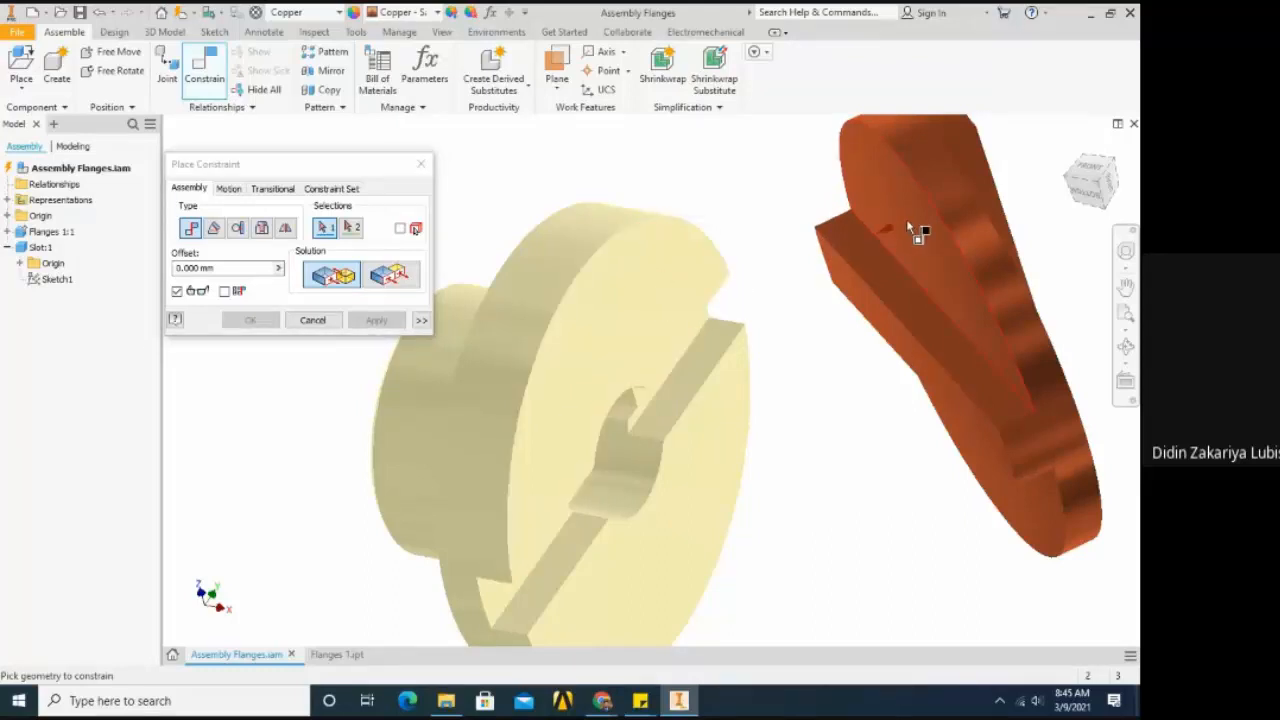
pyautogui.click(401, 285)
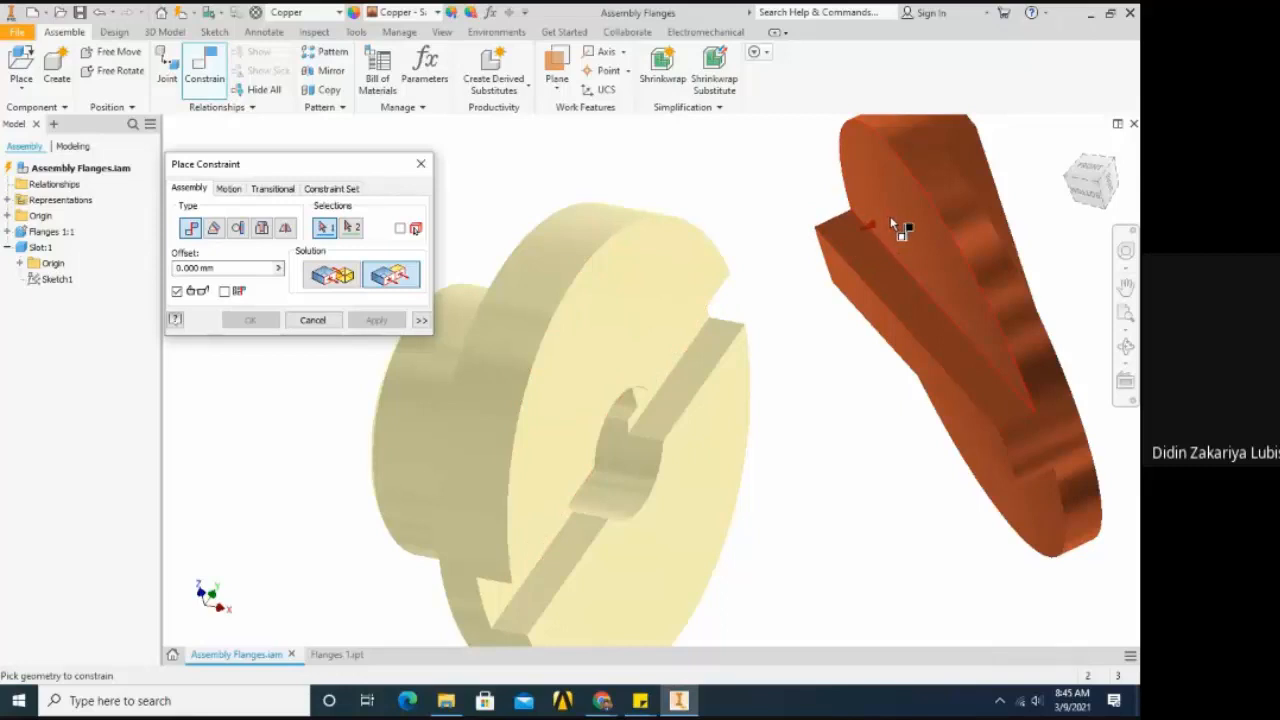
pyautogui.scroll(-3, 778, 270)
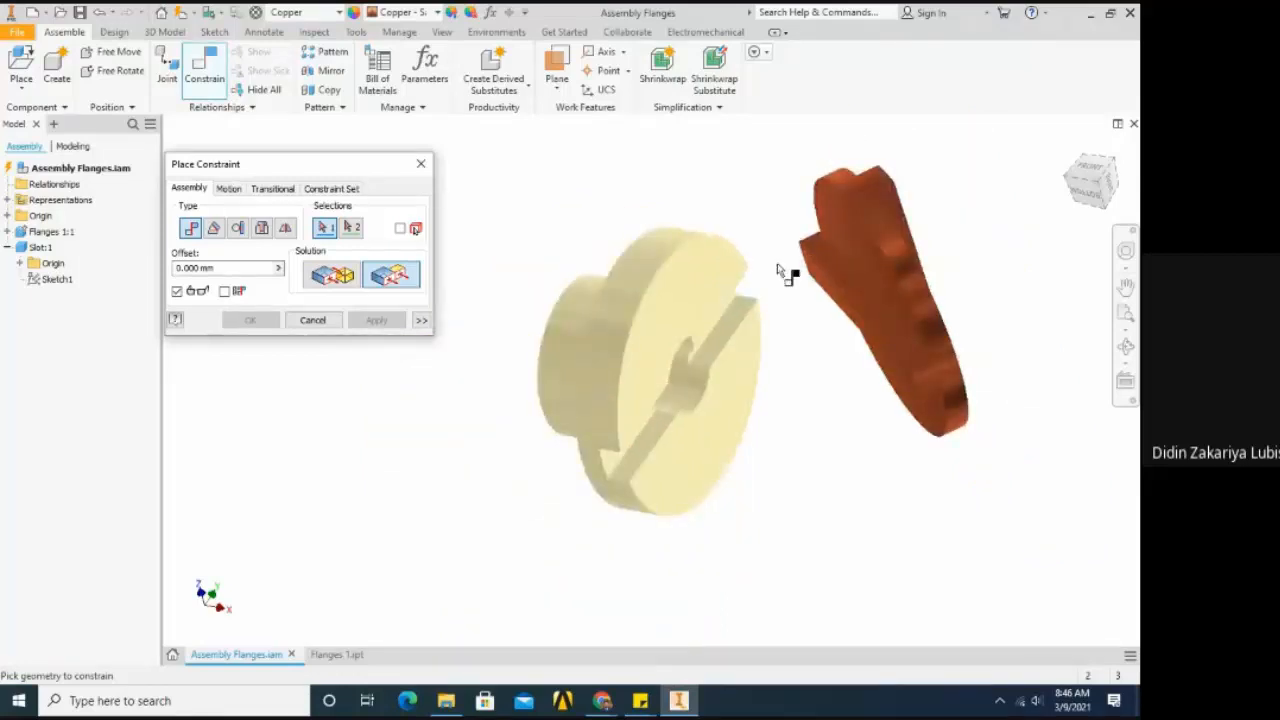
pyautogui.click(345, 284)
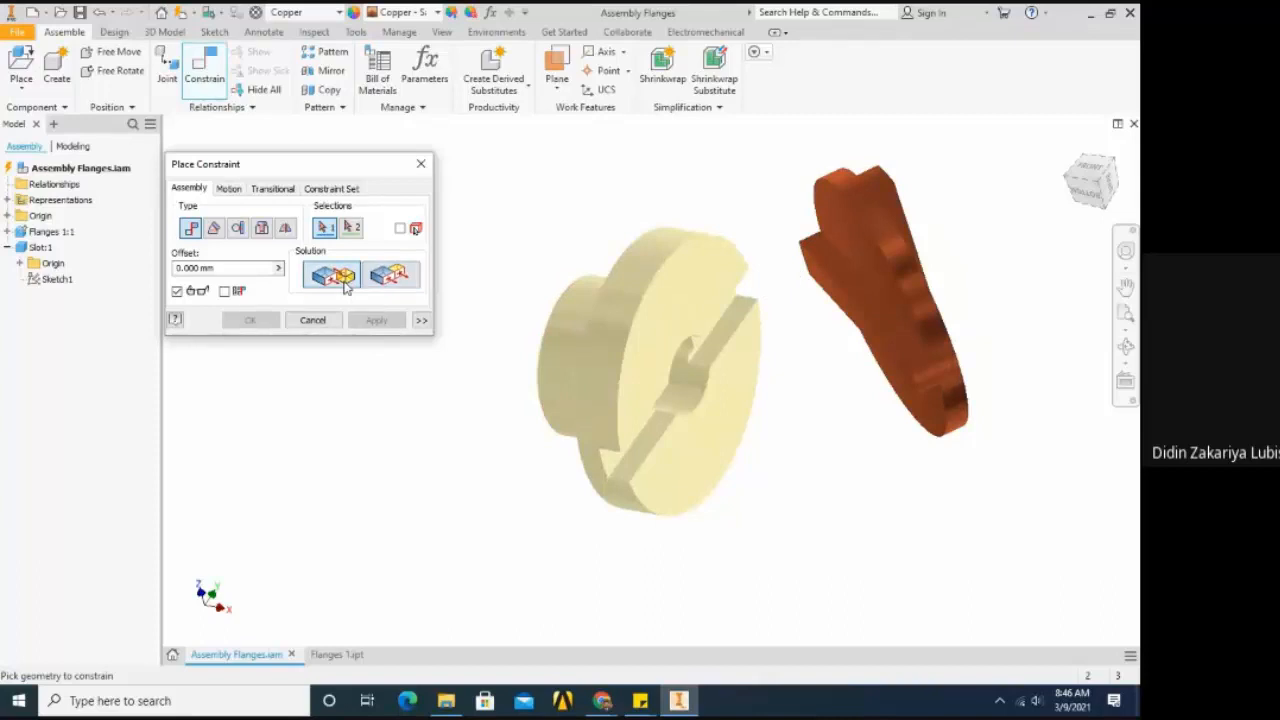
pyautogui.click(706, 303)
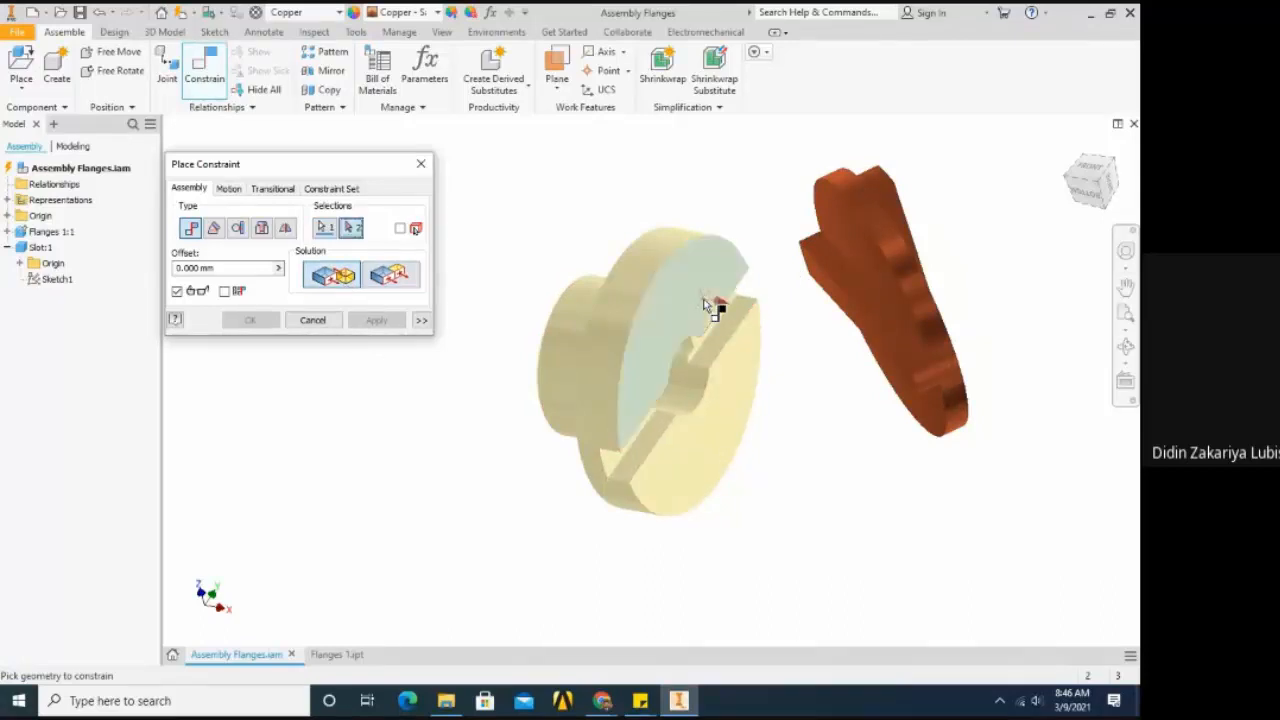
pyautogui.click(843, 230)
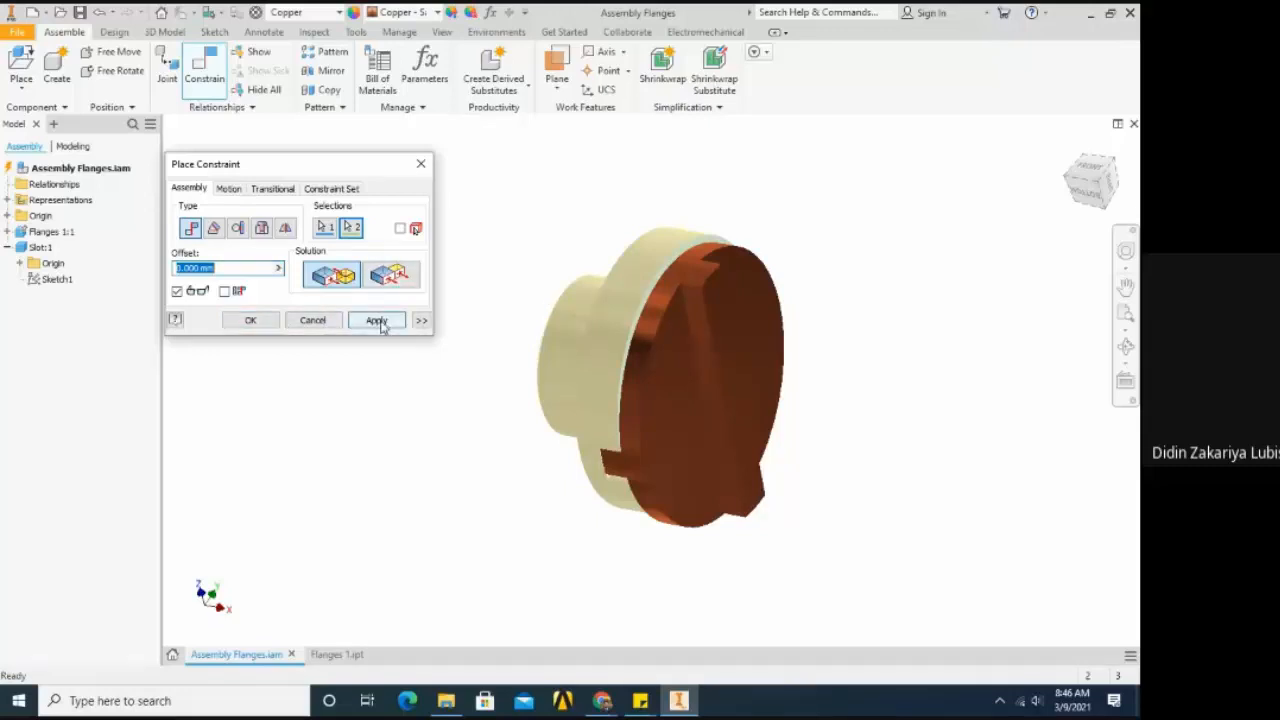
pyautogui.click(251, 321)
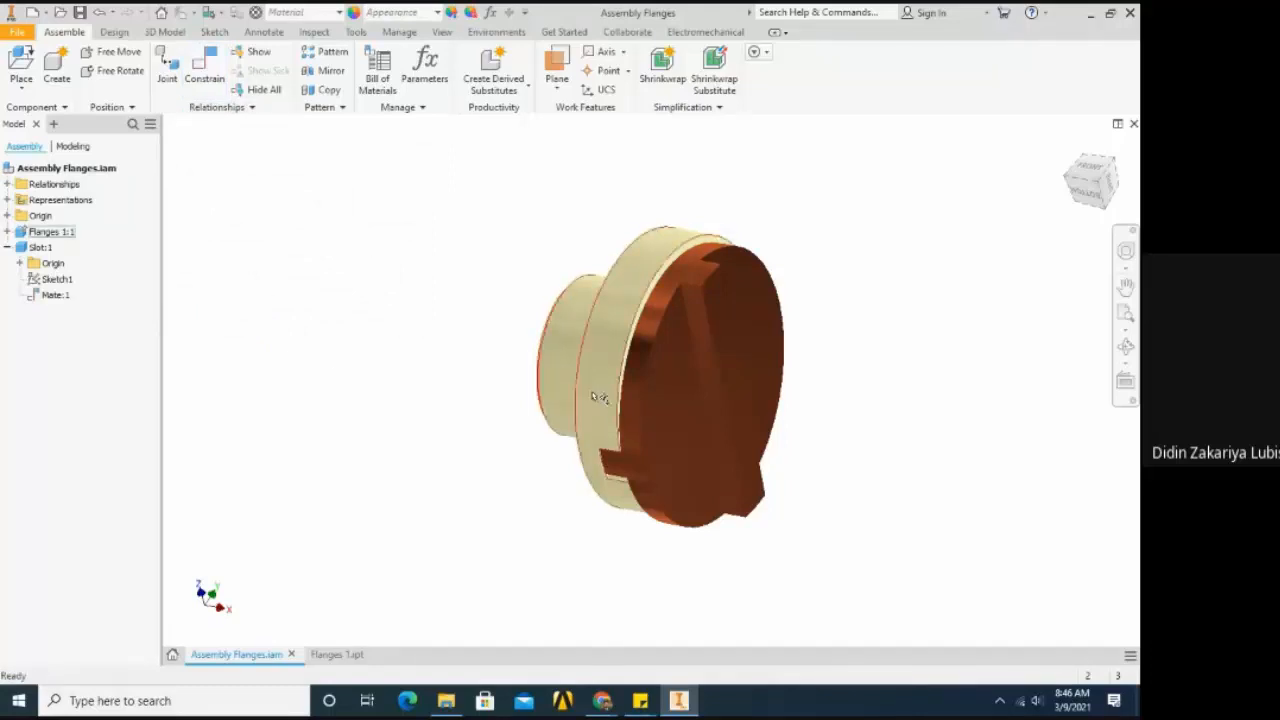
# - Slide the mated Slot across the flange face and roughly align their outer edges in the front view
pyautogui.scroll(3, 737, 414)
pyautogui.moveTo(737, 414); pyautogui.dragTo(746, 315)
pyautogui.scroll(-4, 746, 315)
pyautogui.moveTo(729, 366)
pyautogui.mouseDown()
pyautogui.moveTo(717, 434)
pyautogui.moveTo(741, 343)
pyautogui.moveTo(740, 378)
pyautogui.moveTo(720, 364)
pyautogui.mouseUp()
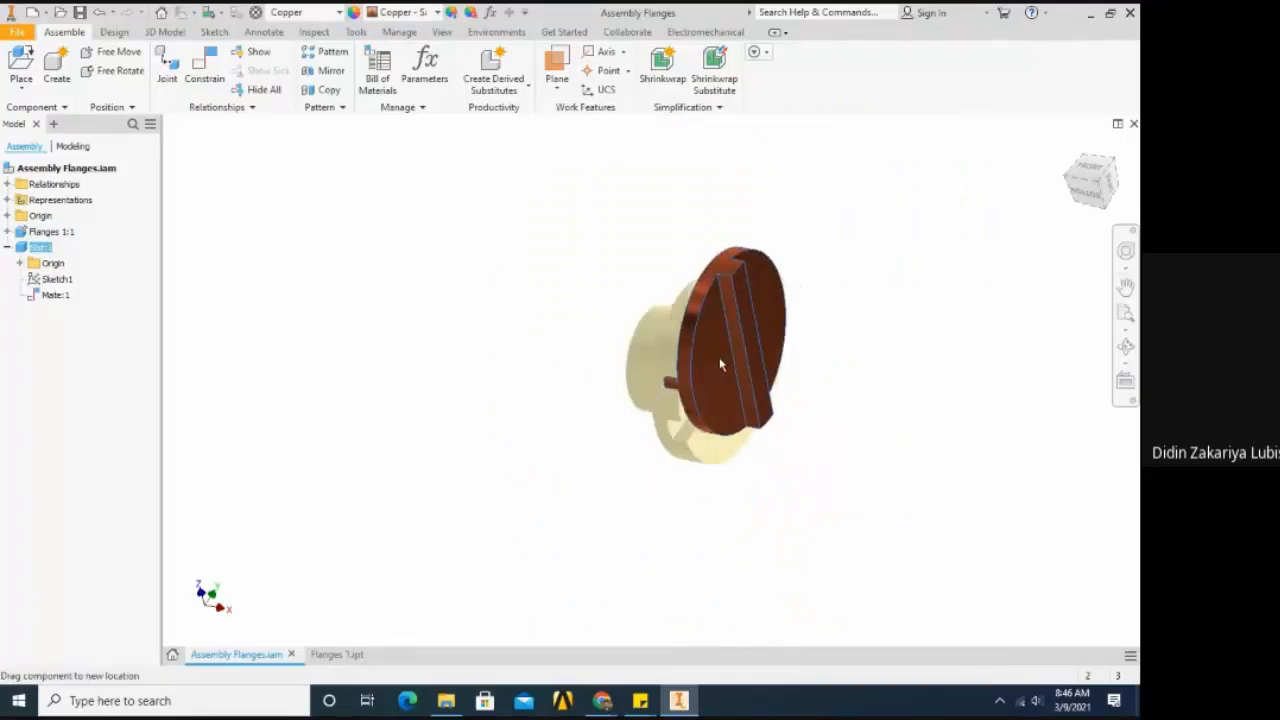
pyautogui.click(1090, 174)
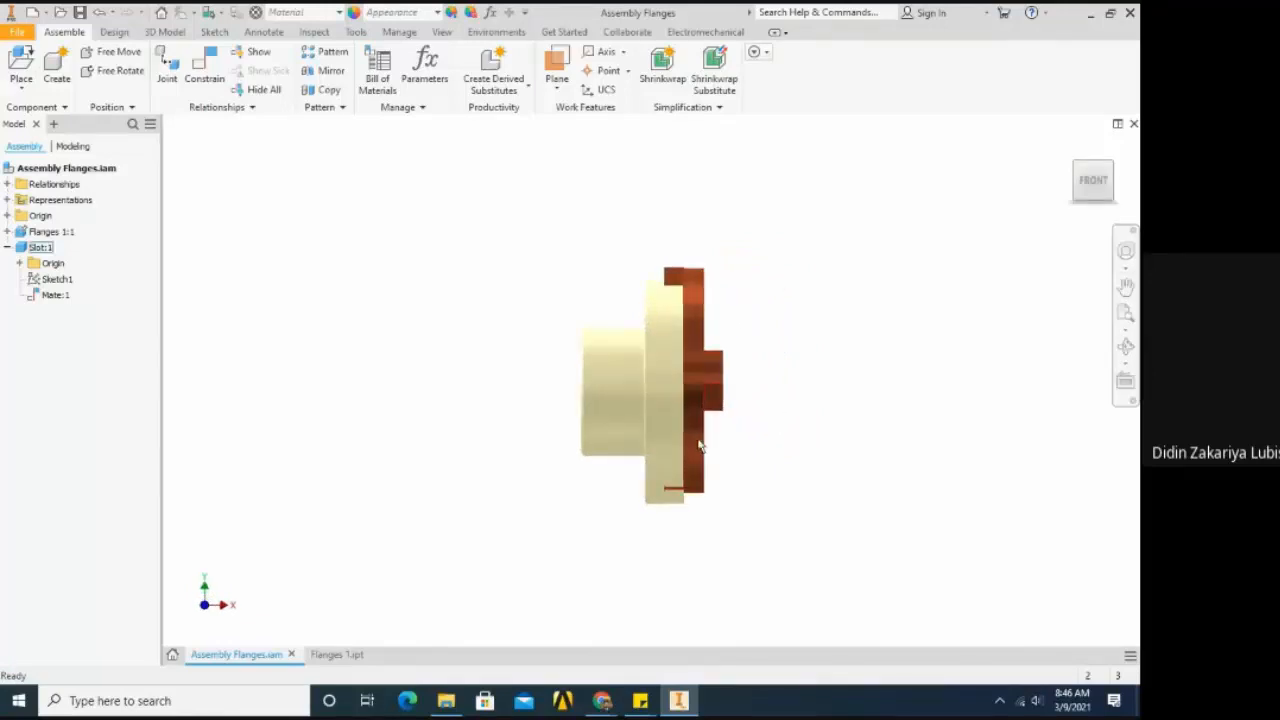
pyautogui.moveTo(697, 443); pyautogui.dragTo(727, 409)
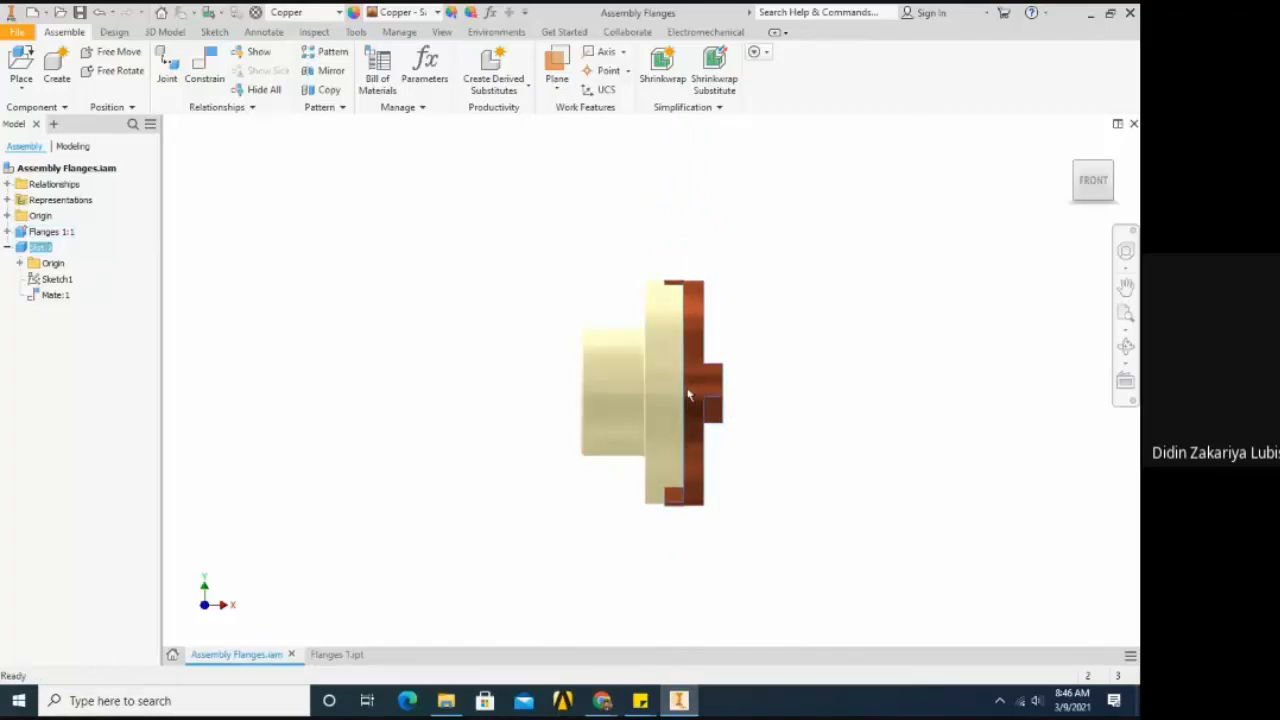
# - Slide the mated Slot up, down and sideways across the flange face to examine the movement its Mate constraint allows
pyautogui.moveTo(703, 394); pyautogui.dragTo(703, 341)
pyautogui.keyDown('shift'); pyautogui.moveTo(693, 360); pyautogui.dragTo(523, 414, button='middle'); pyautogui.keyUp('shift')
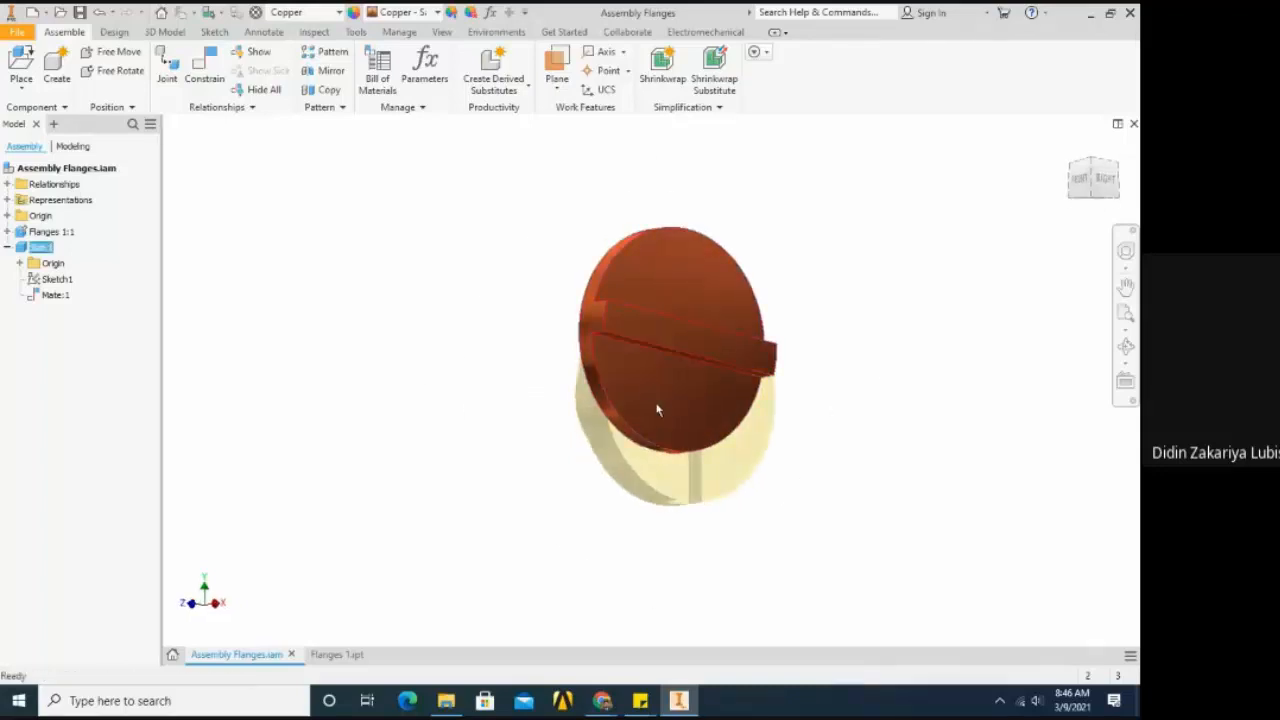
pyautogui.scroll(3, 656, 421)
pyautogui.scroll(-2, 588, 263)
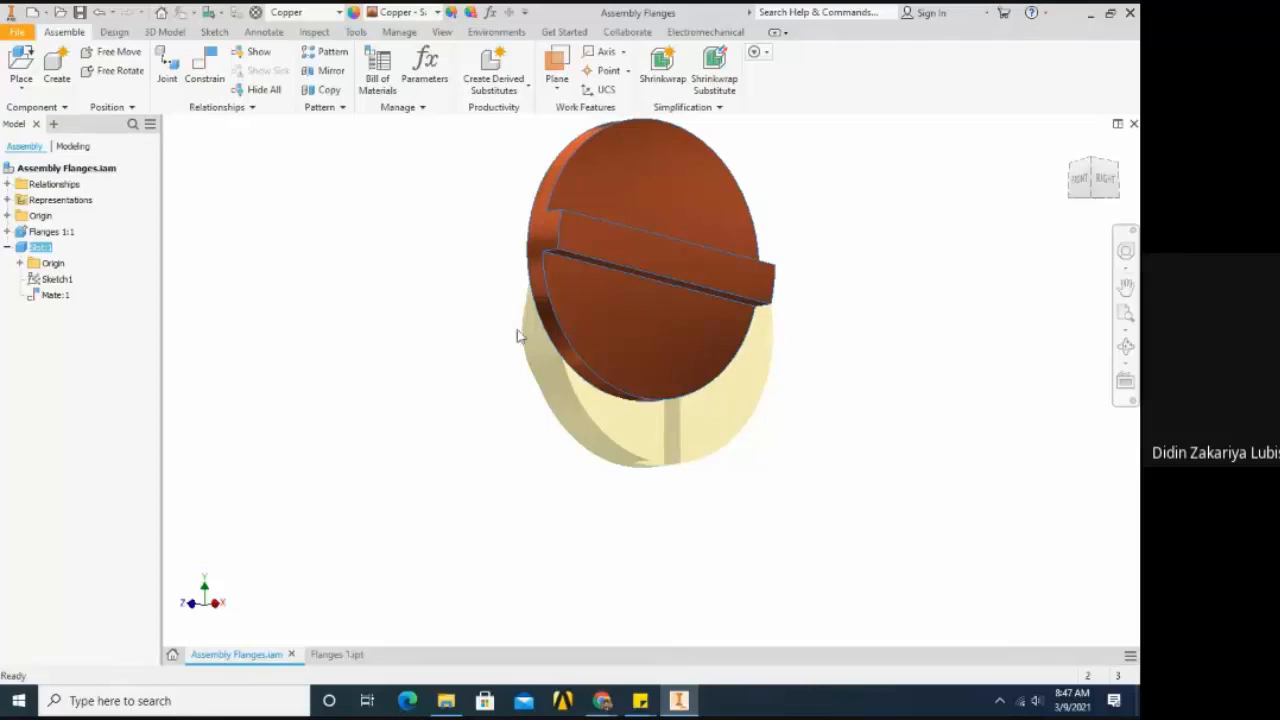
pyautogui.moveTo(586, 314); pyautogui.dragTo(644, 353)
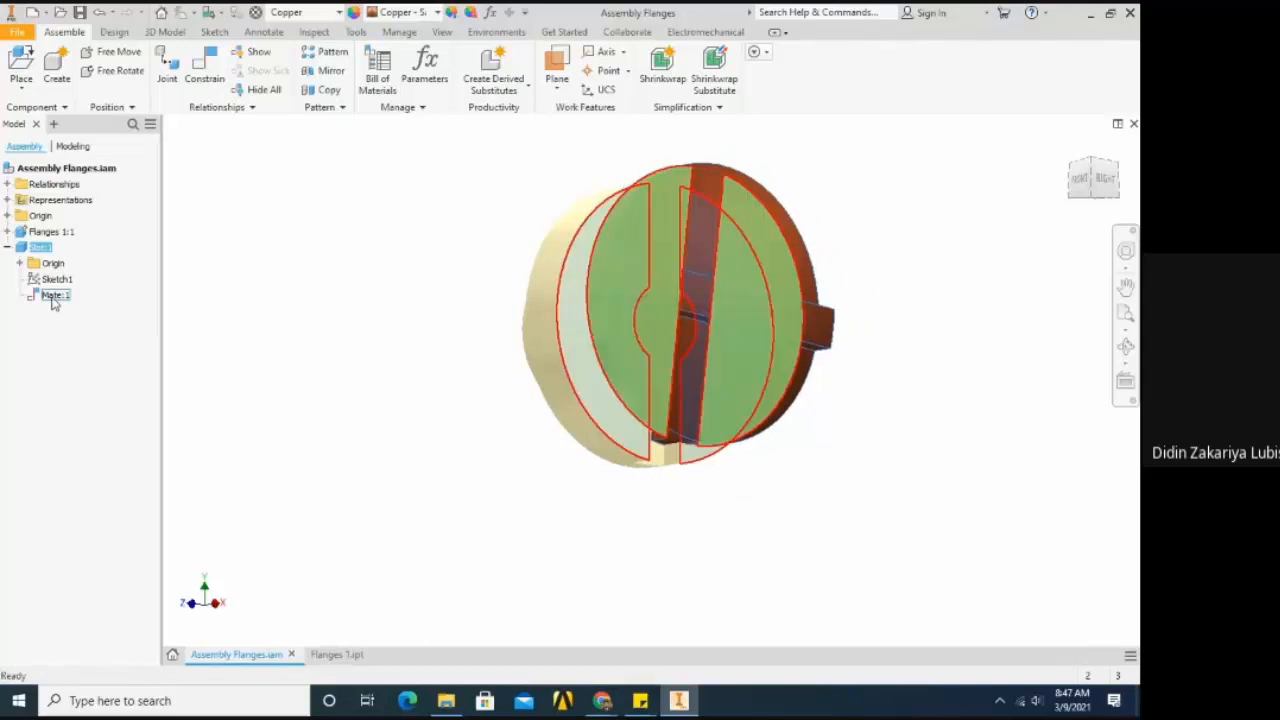
# - Delete the Slot's Mate constraint with the flange
pyautogui.click(53, 298)
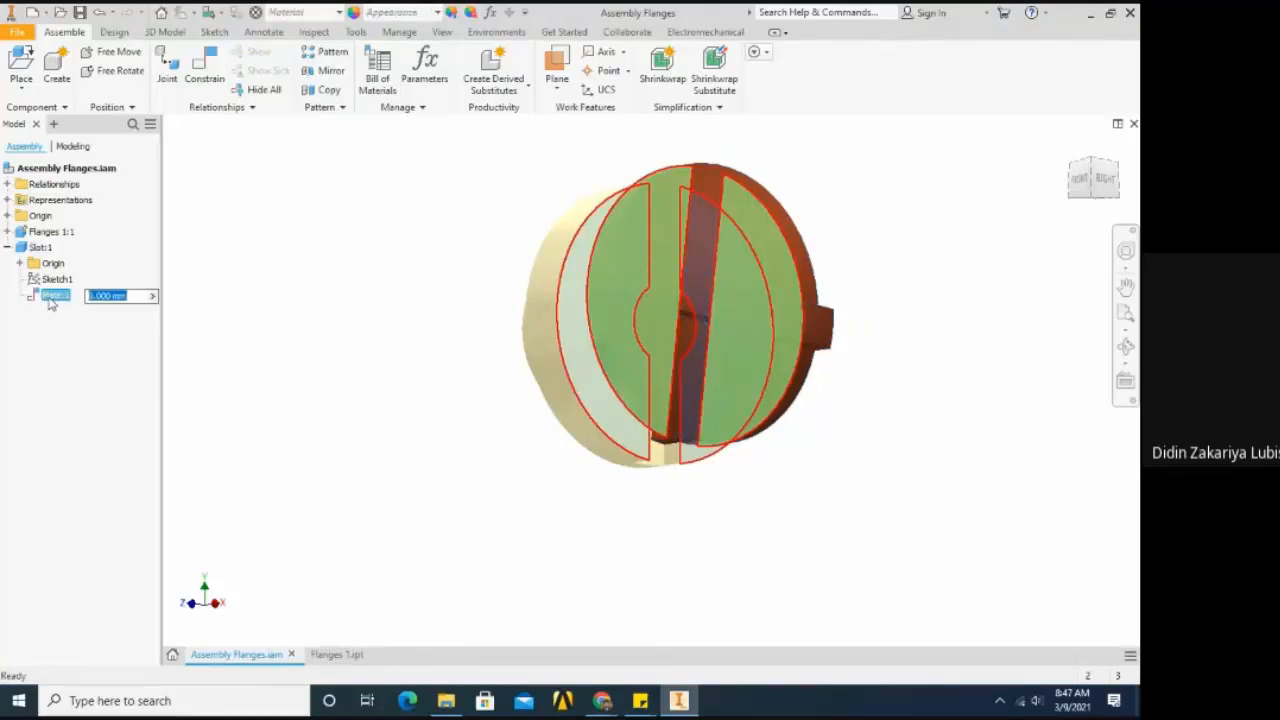
pyautogui.rightClick(52, 302)
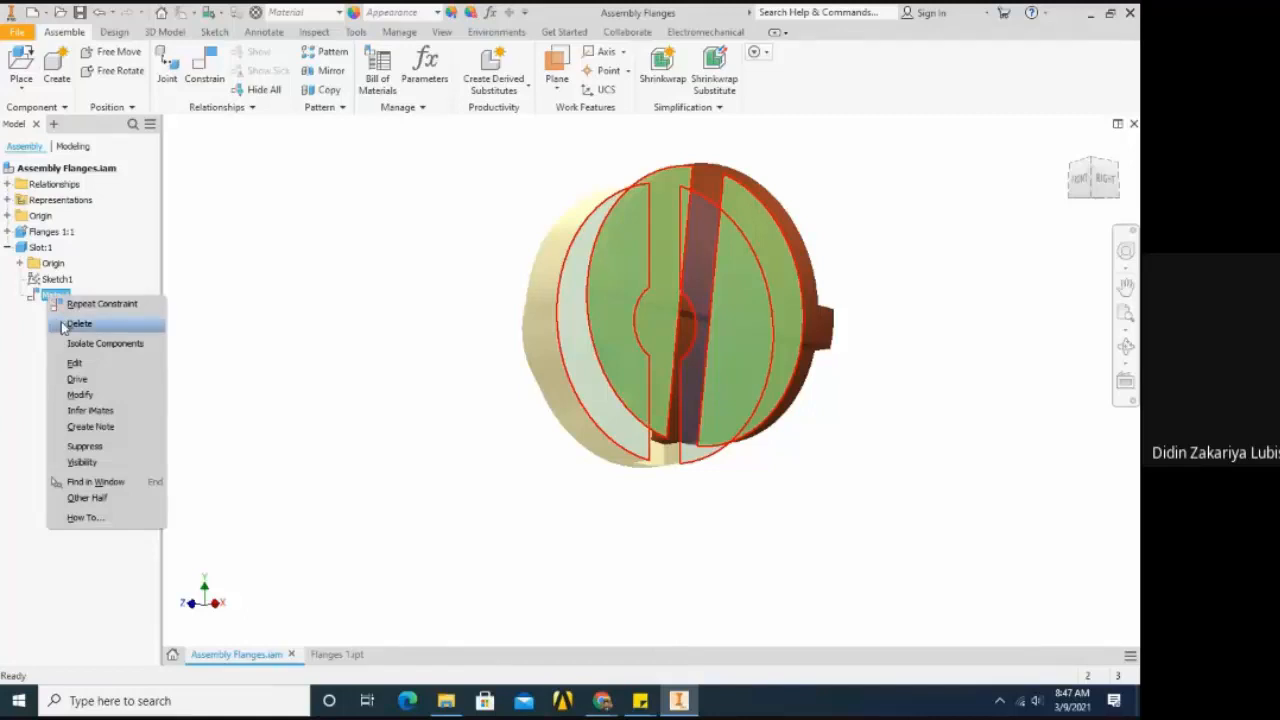
pyautogui.click(28, 325)
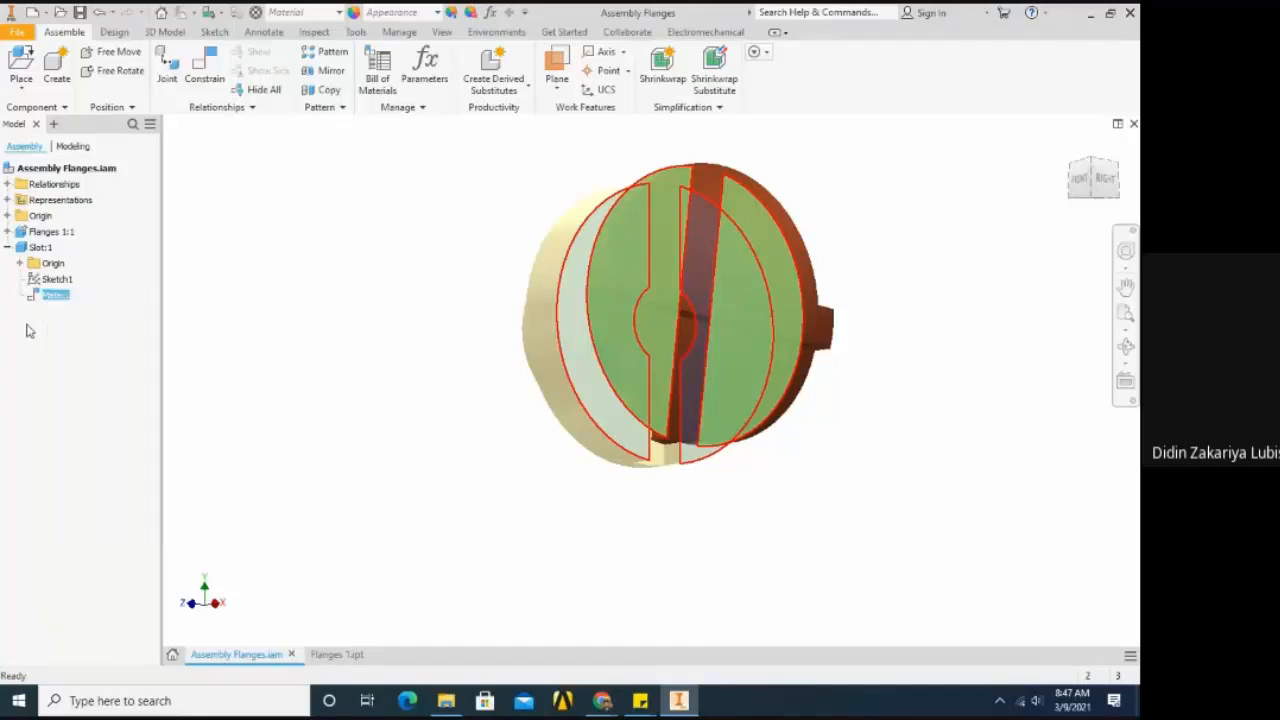
pyautogui.rightClick(48, 295)
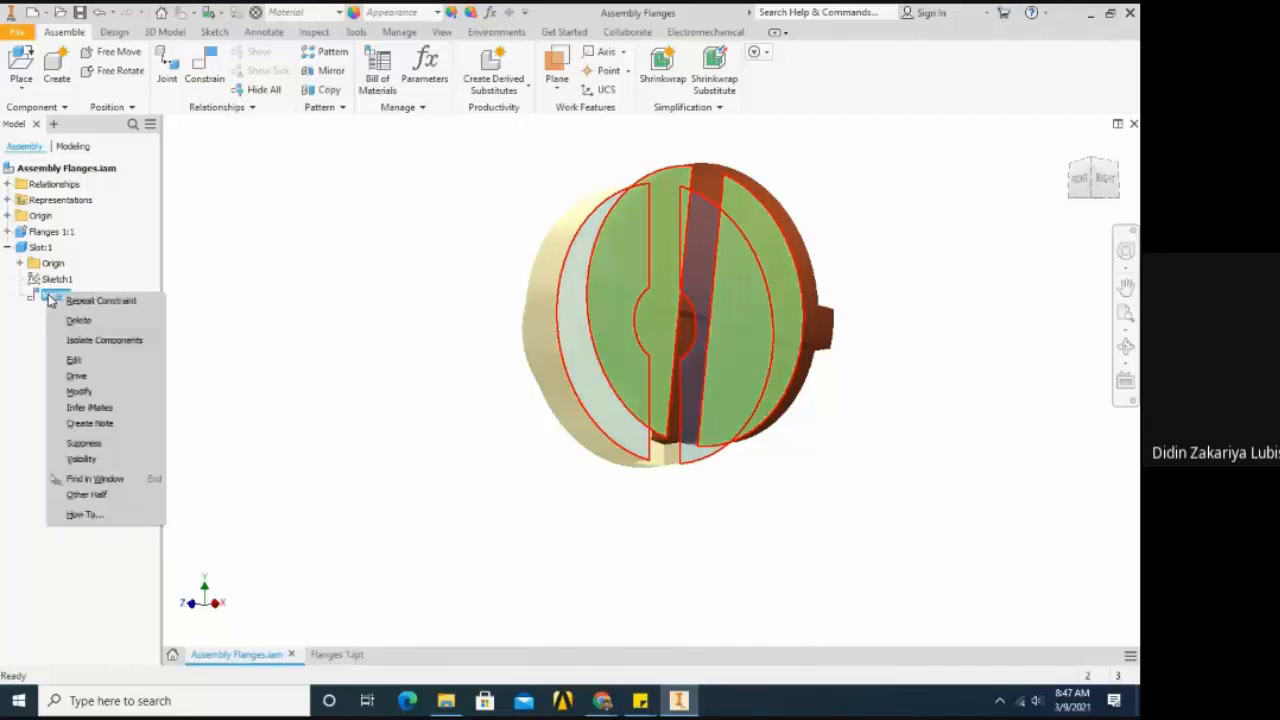
pyautogui.click(61, 320)
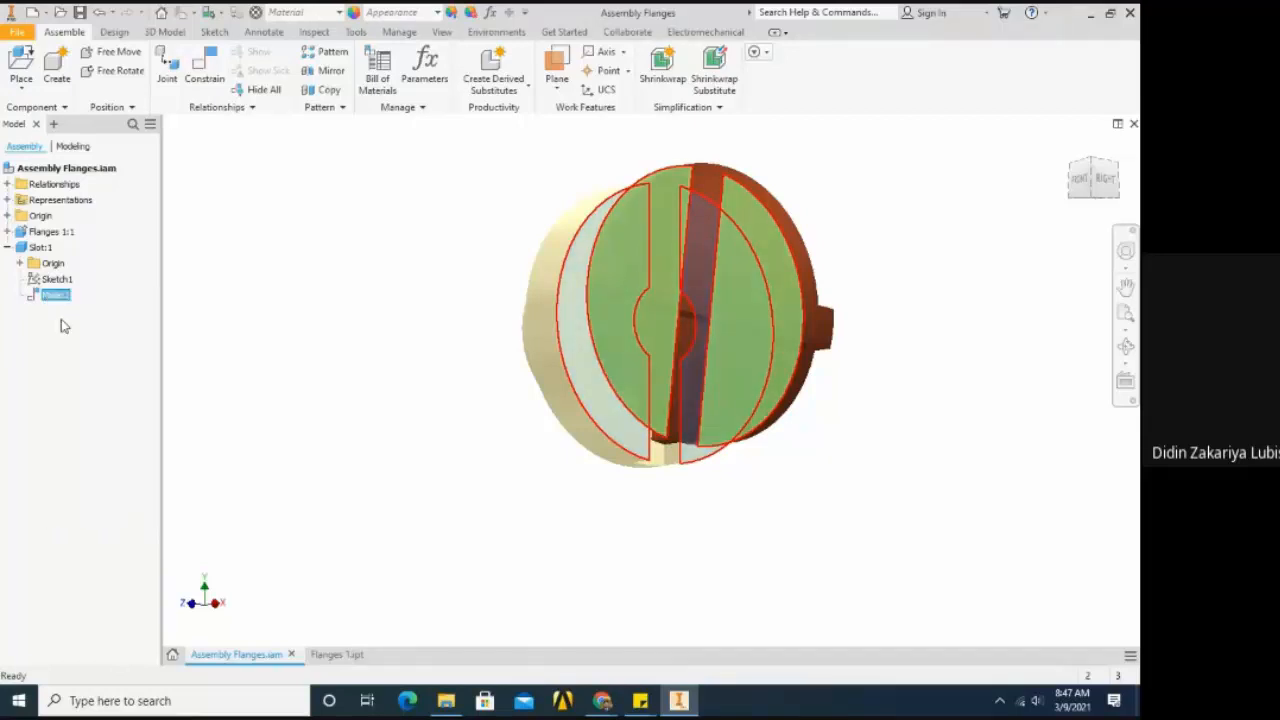
# - Move the unconstrained Slot clear of the flange, leaving a gap in front of the grooved face
pyautogui.press('F4')
pyautogui.moveTo(526, 423); pyautogui.dragTo(614, 446)
pyautogui.moveTo(654, 397); pyautogui.dragTo(760, 398)
pyautogui.press('F4')
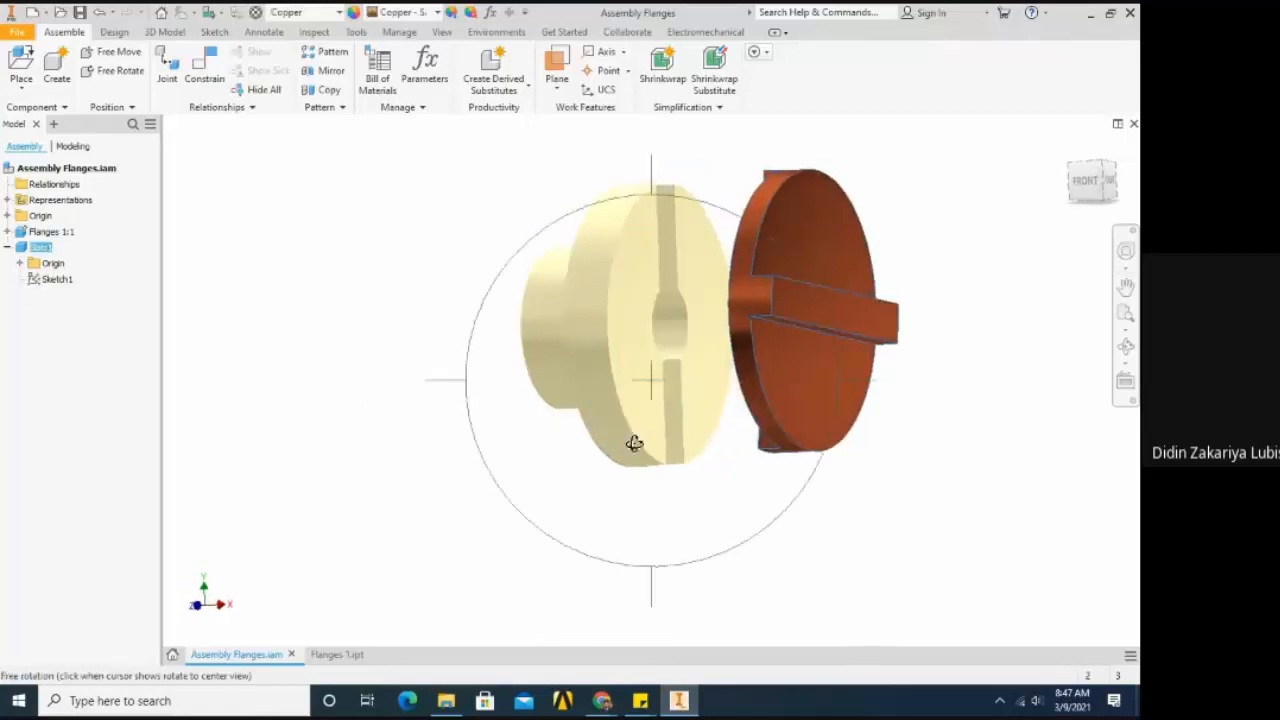
pyautogui.moveTo(634, 443); pyautogui.dragTo(700, 491)
pyautogui.moveTo(771, 449); pyautogui.dragTo(811, 437)
pyautogui.press('F4')
pyautogui.moveTo(726, 466); pyautogui.dragTo(617, 466)
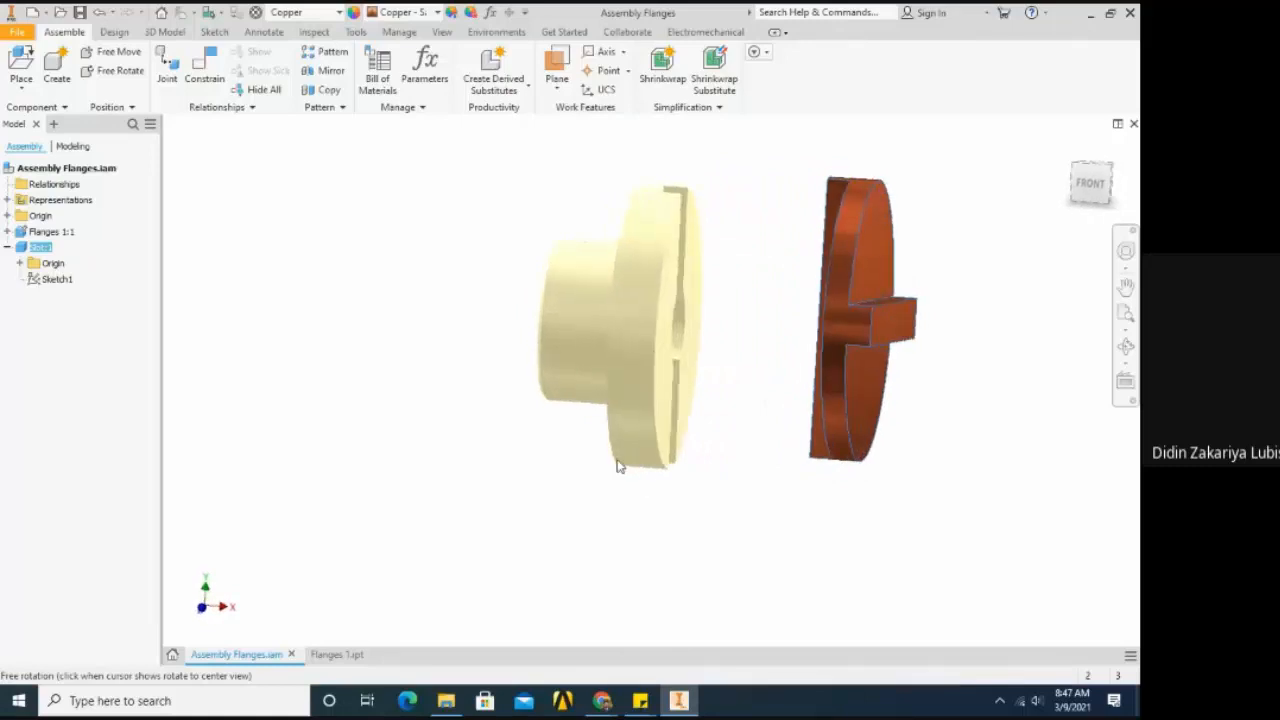
# - Place a Flush constraint with 0 mm offset between the flange's grooved front face and the Slot's flat face beside its tongue
pyautogui.click(210, 88)
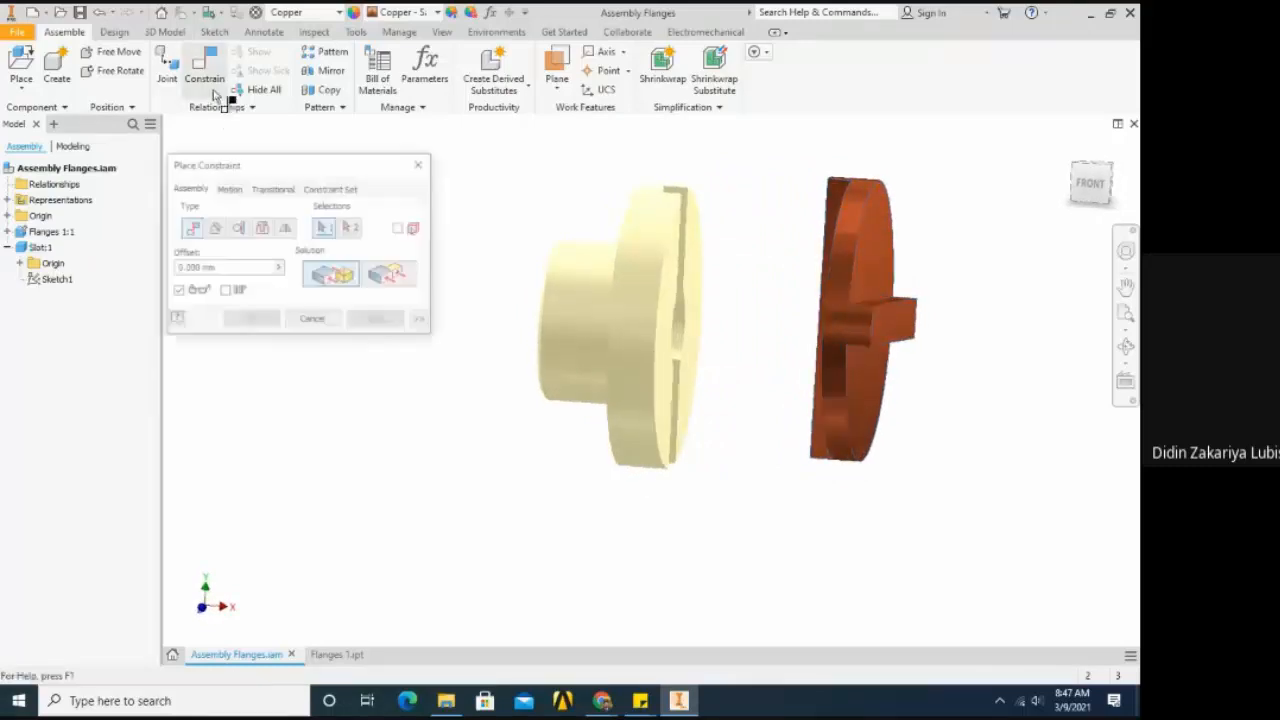
pyautogui.click(386, 284)
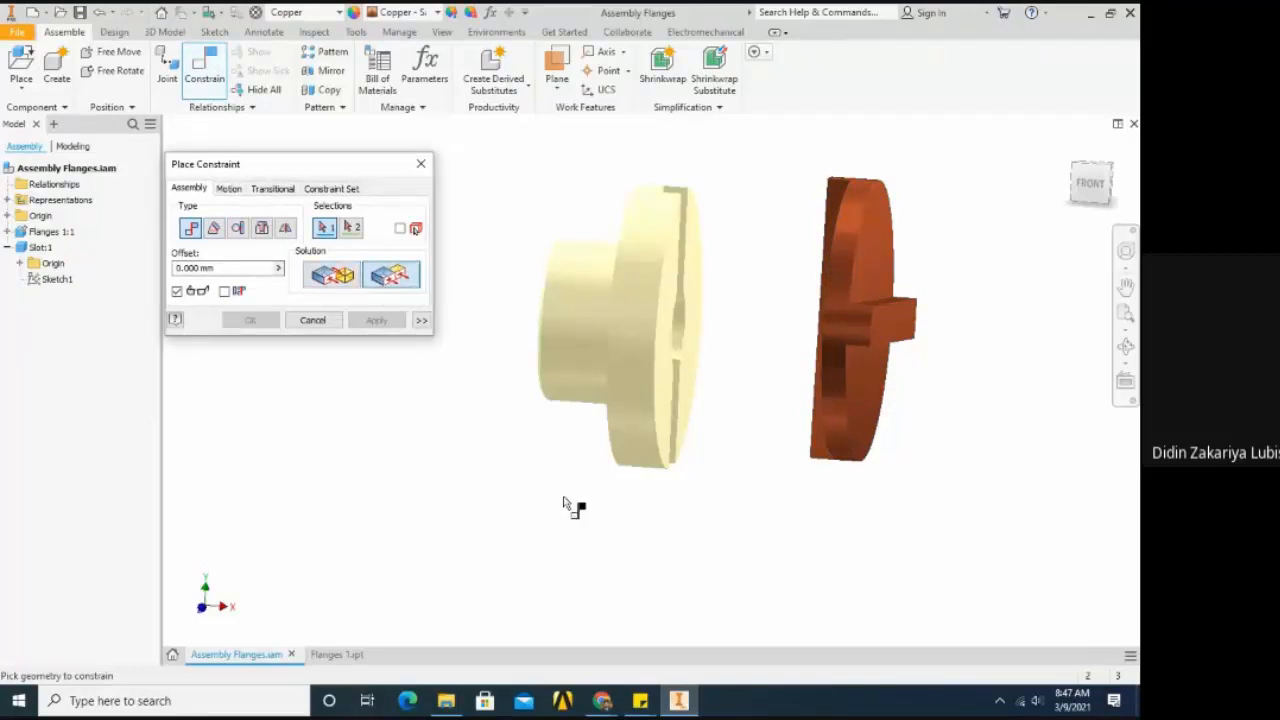
pyautogui.scroll(-3, 742, 325)
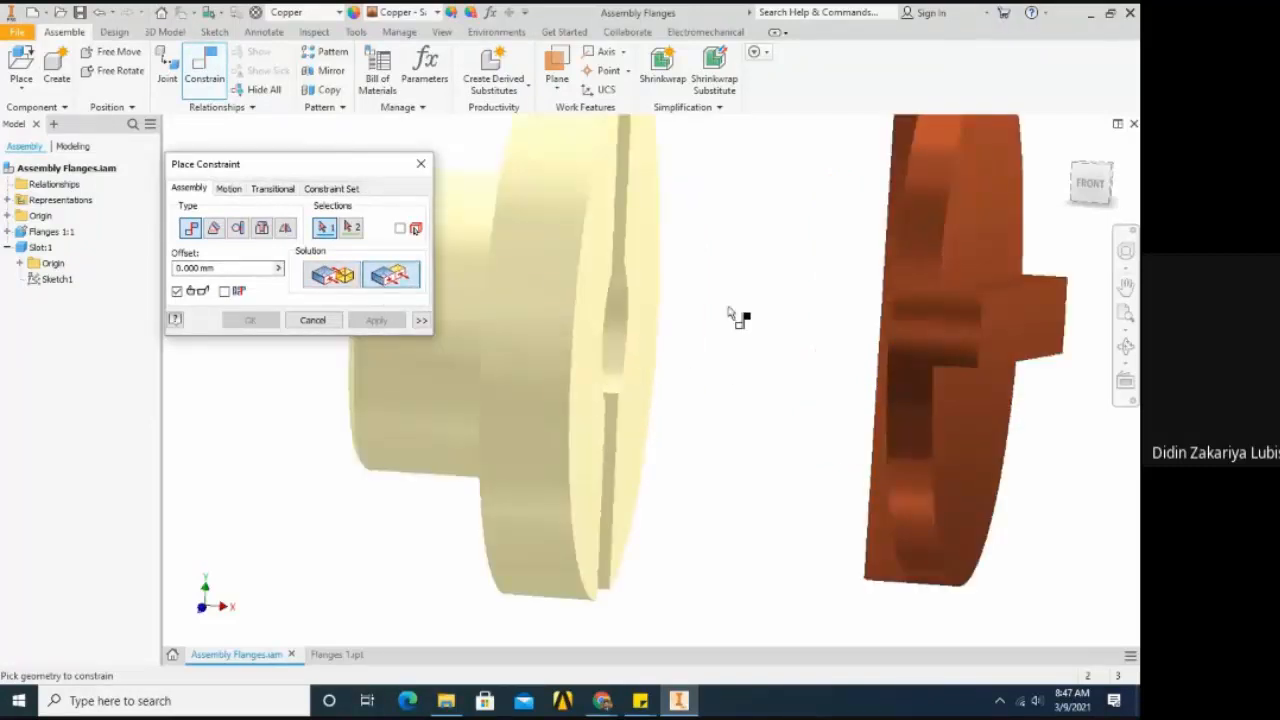
pyautogui.click(660, 266)
pyautogui.scroll(3, 705, 360)
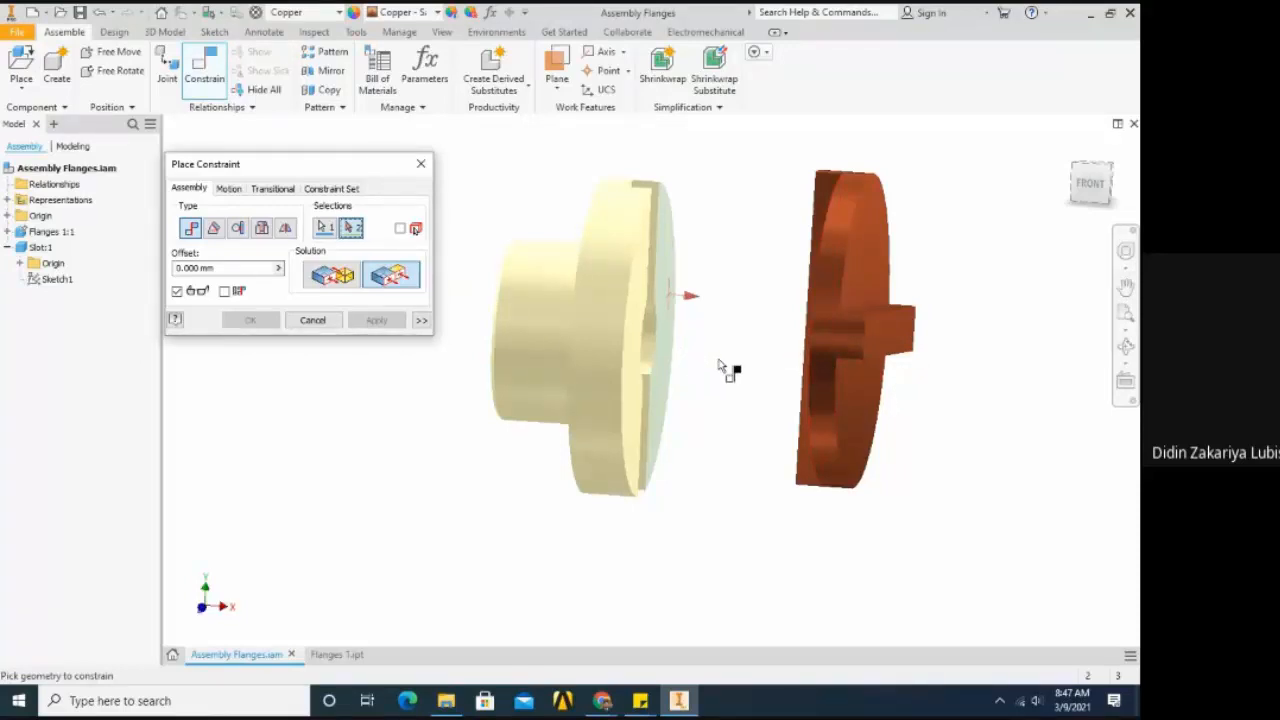
pyautogui.press('F4')
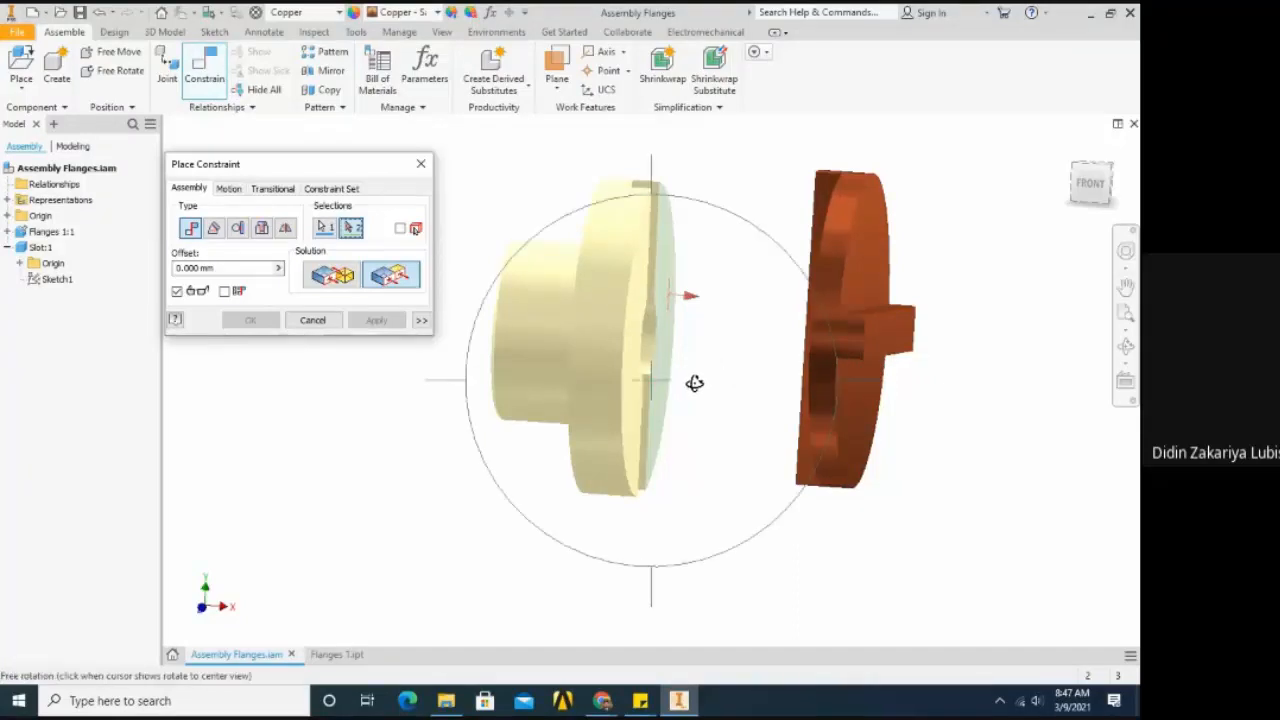
pyautogui.moveTo(695, 383); pyautogui.dragTo(883, 370)
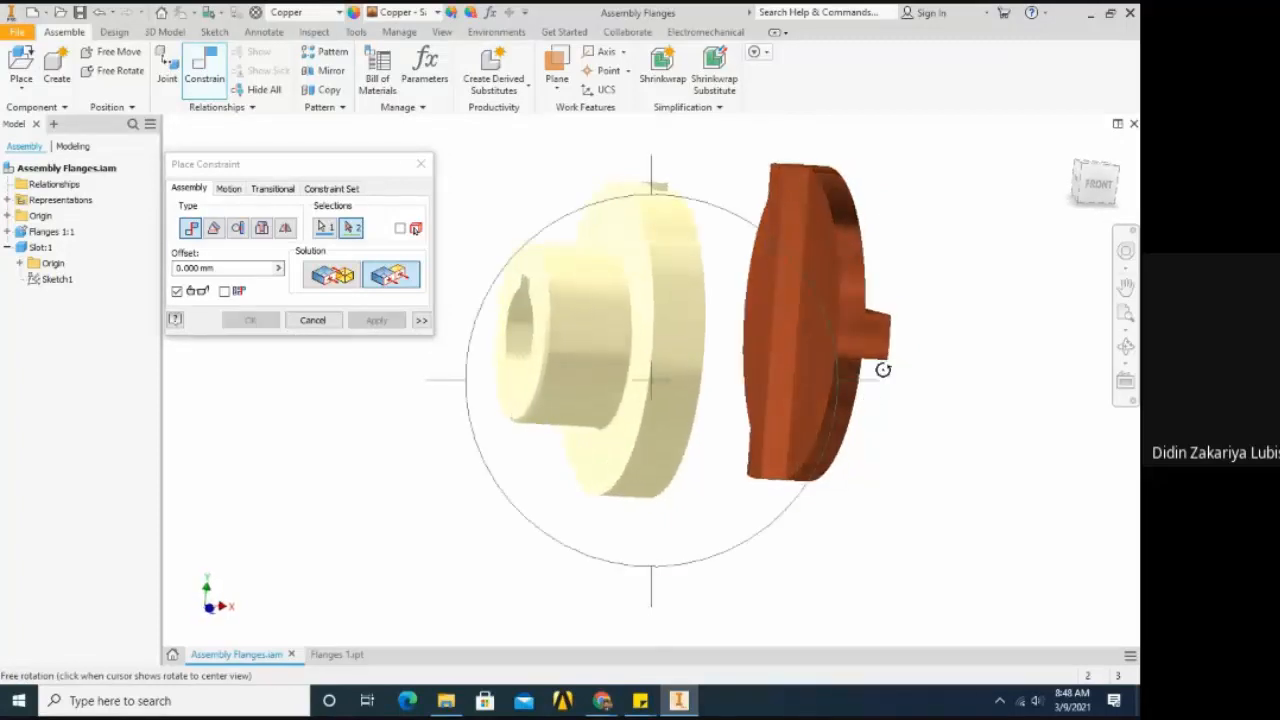
pyautogui.press('Escape')
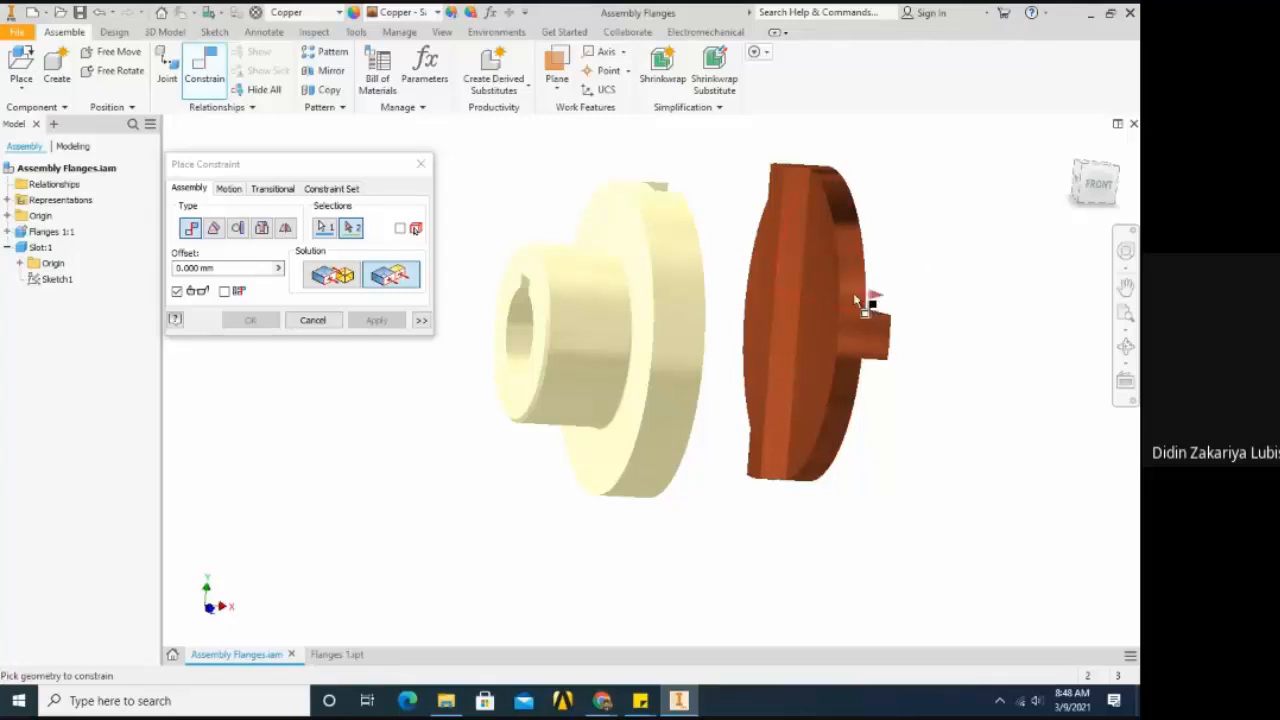
pyautogui.click(826, 312)
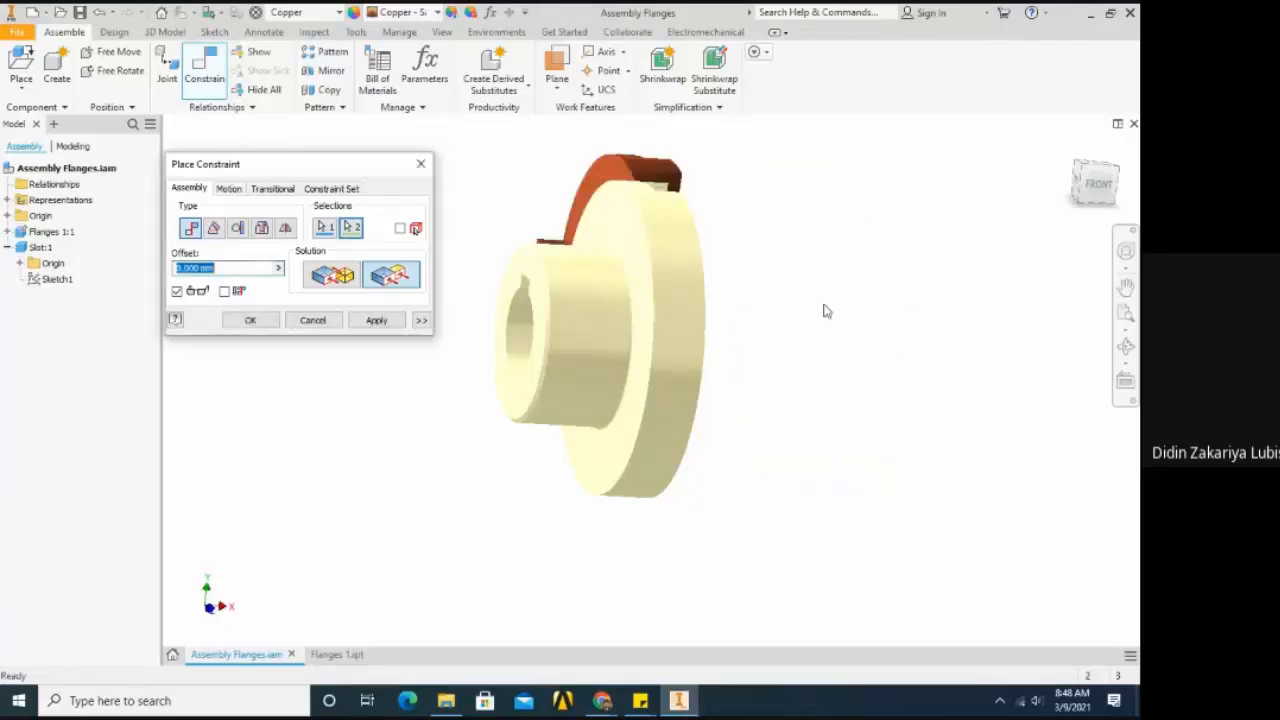
pyautogui.keyDown('shift'); pyautogui.moveTo(826, 312); pyautogui.dragTo(543, 336, button='middle'); pyautogui.keyUp('shift')
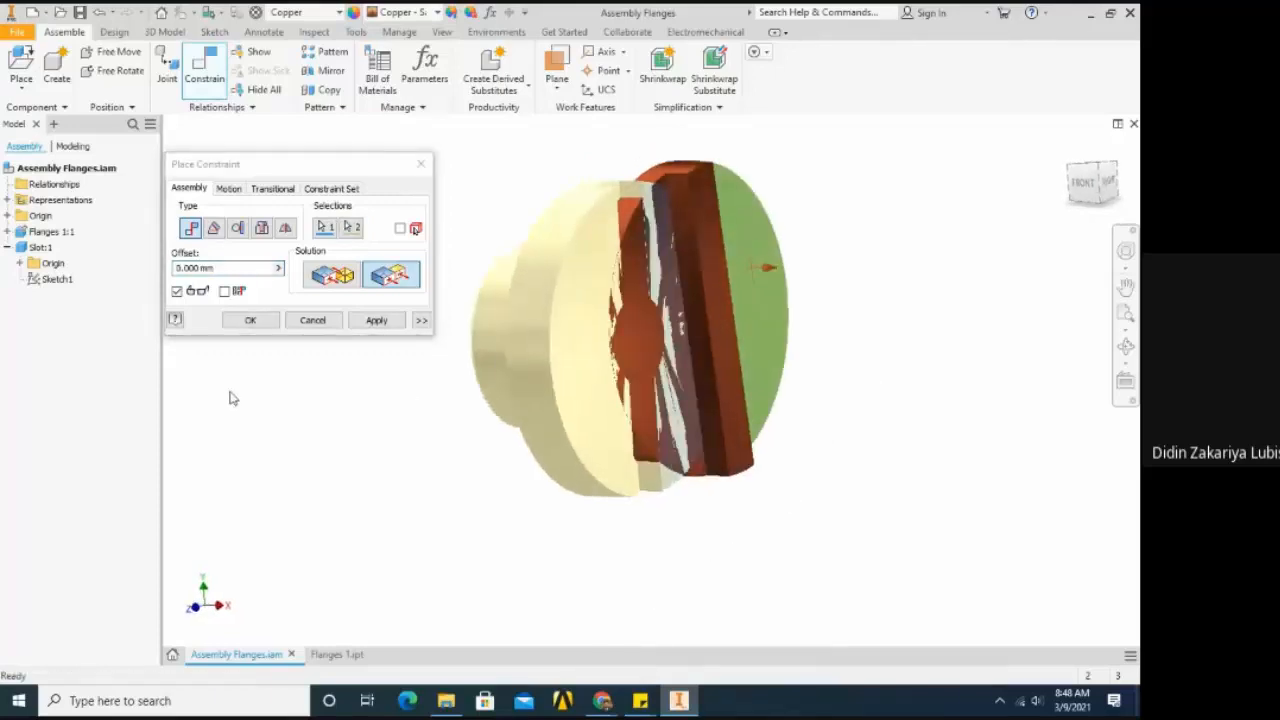
pyautogui.click(250, 320)
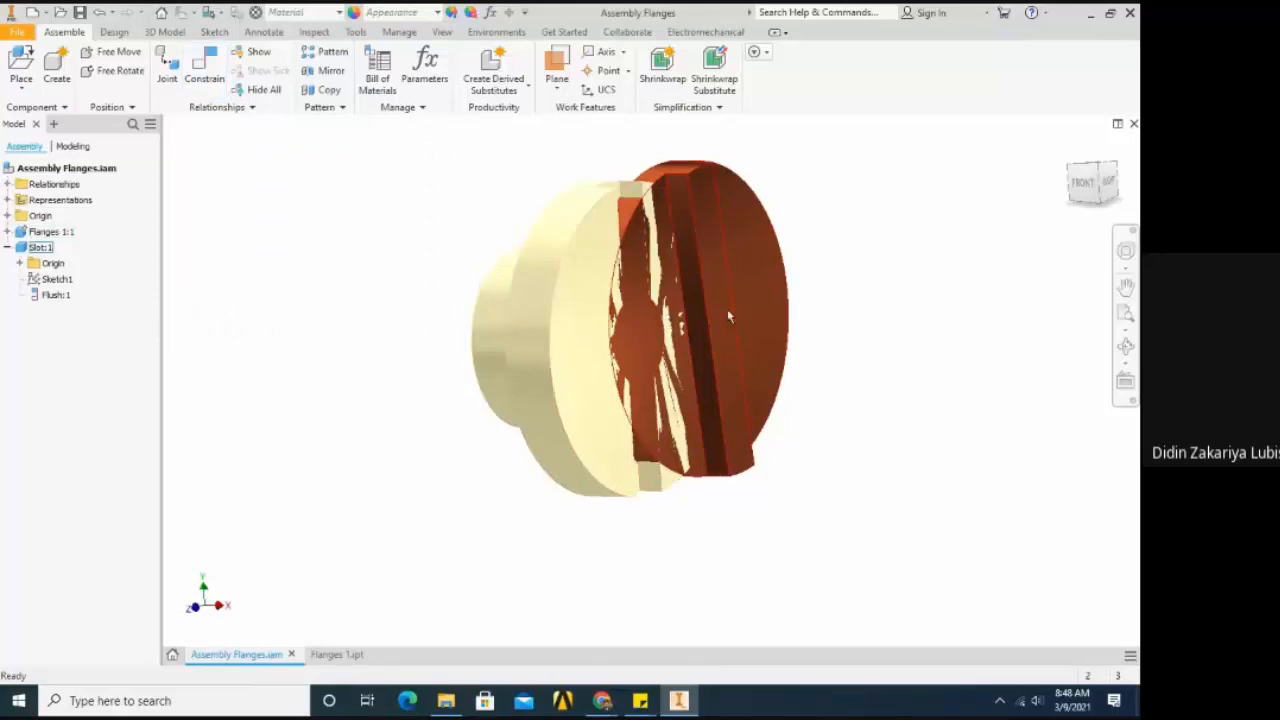
# - Slide the flush-constrained Slot beside the flange to examine how the two faces stay in one plane
pyautogui.moveTo(727, 308); pyautogui.dragTo(841, 271)
pyautogui.scroll(3, 772, 364)
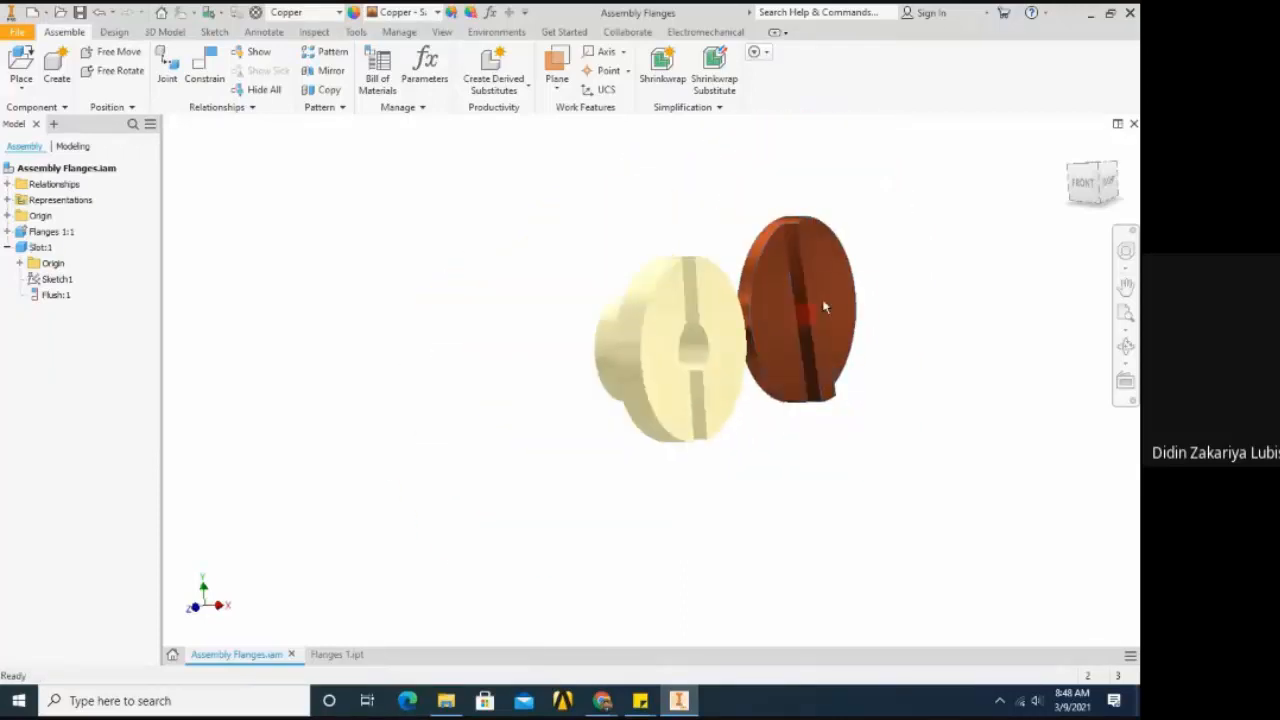
pyautogui.click(868, 298)
pyautogui.scroll(-3, 880, 316)
pyautogui.moveTo(763, 314)
pyautogui.mouseDown()
pyautogui.moveTo(851, 263)
pyautogui.moveTo(770, 316)
pyautogui.moveTo(780, 301)
pyautogui.mouseUp()
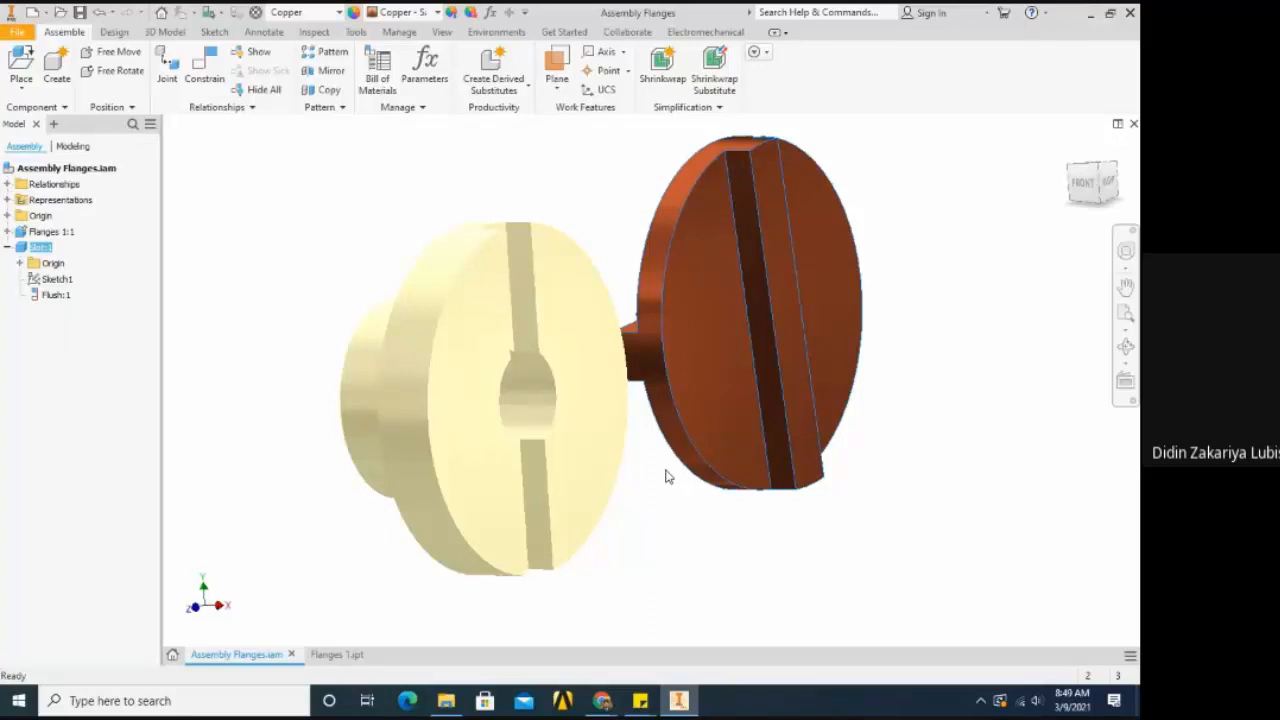
pyautogui.click(849, 553)
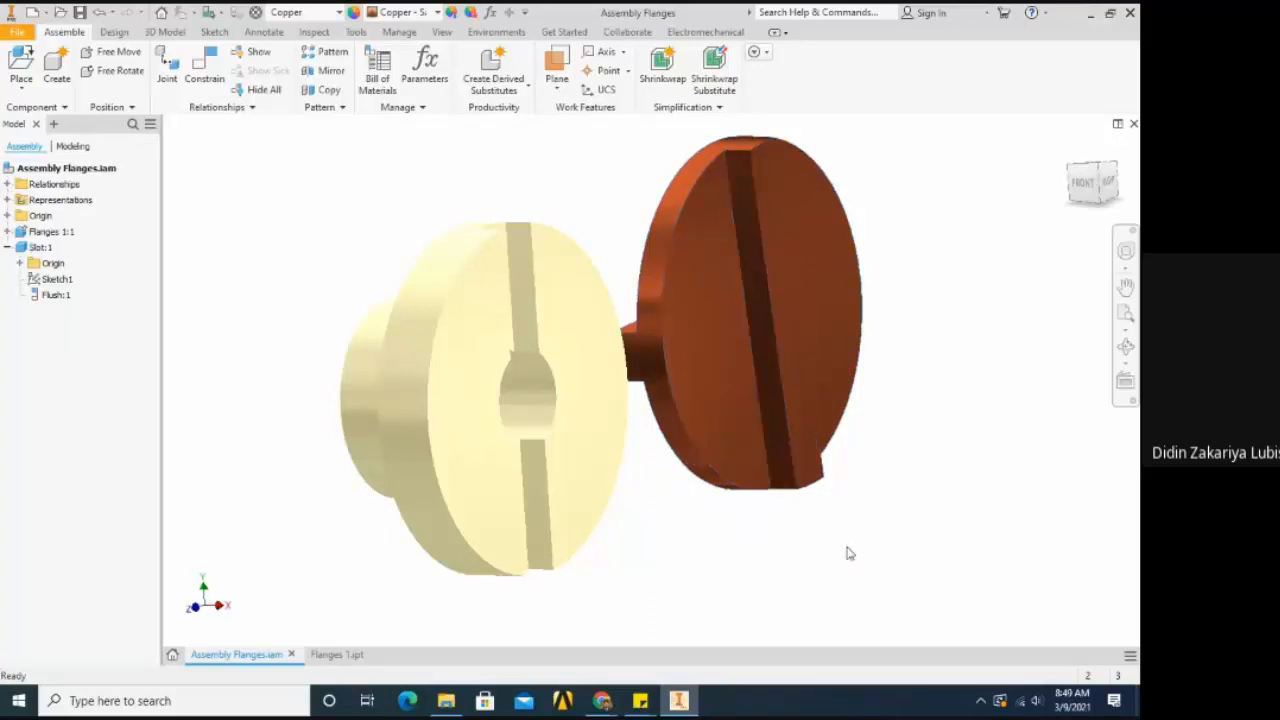
pyautogui.click(810, 455)
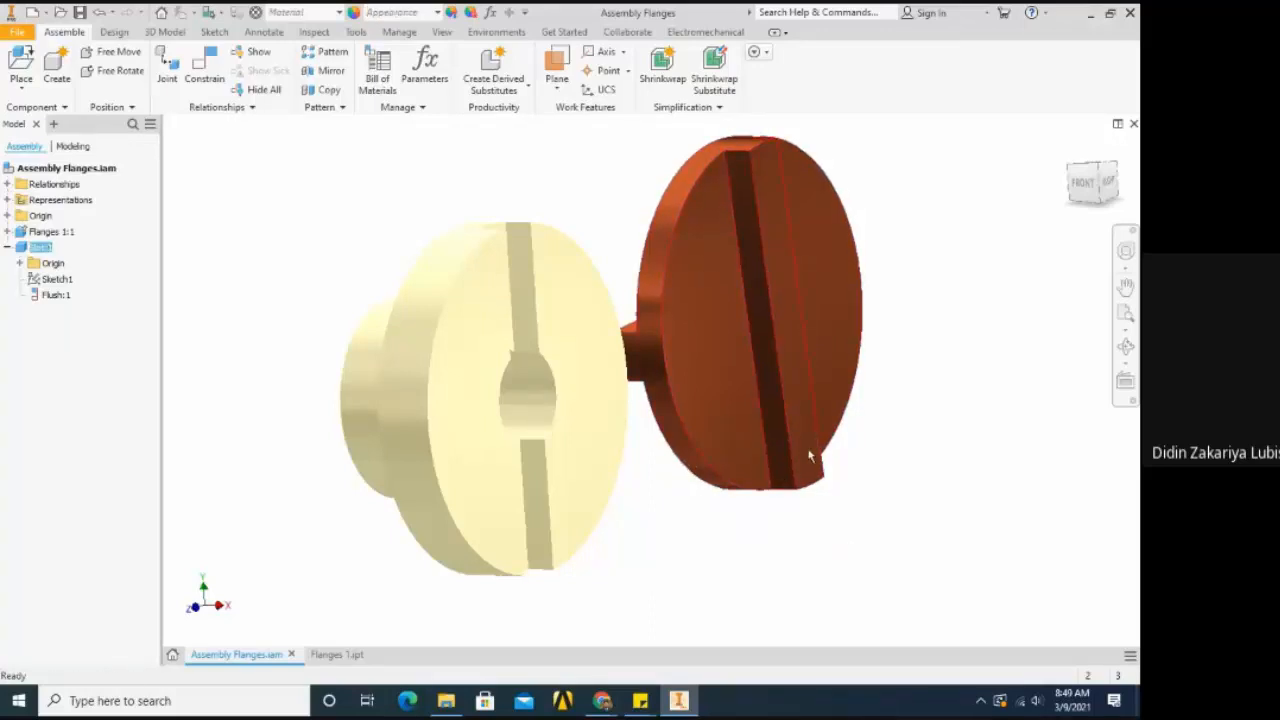
pyautogui.moveTo(810, 455); pyautogui.dragTo(594, 420)
pyautogui.scroll(-2, 594, 420)
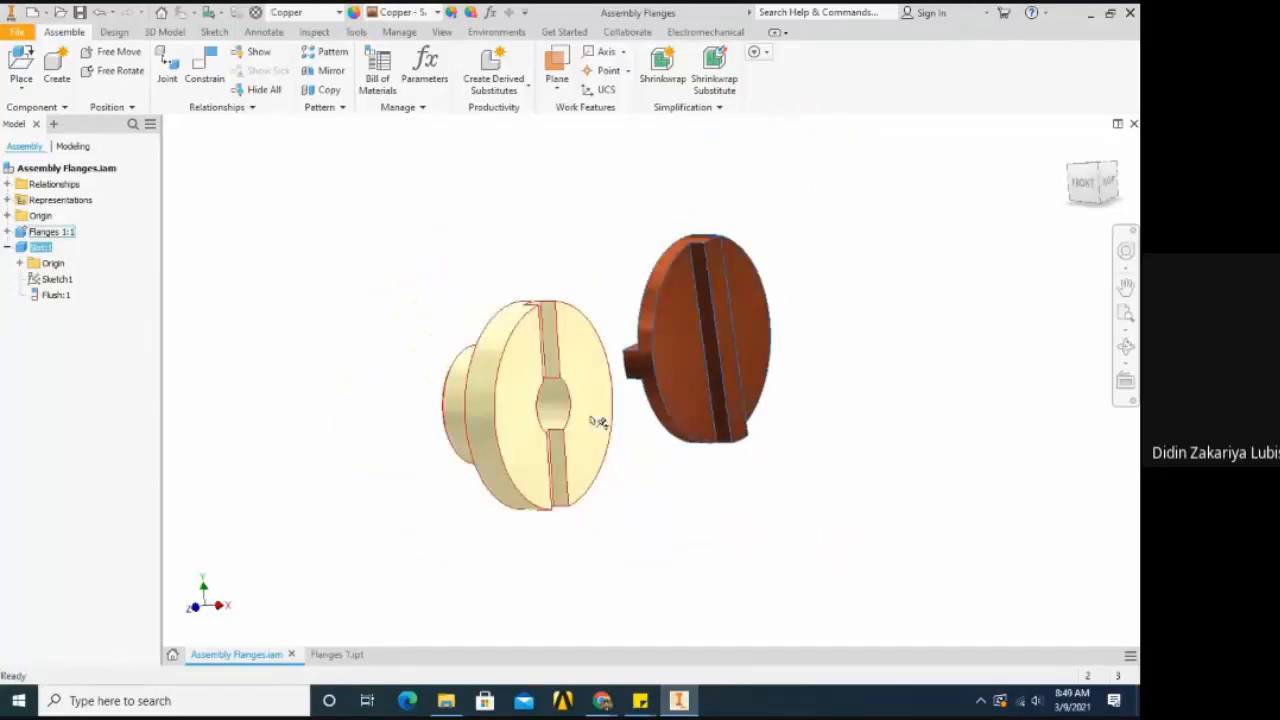
# - Delete the Flush constraint between the Slot and the flange
pyautogui.click(47, 298)
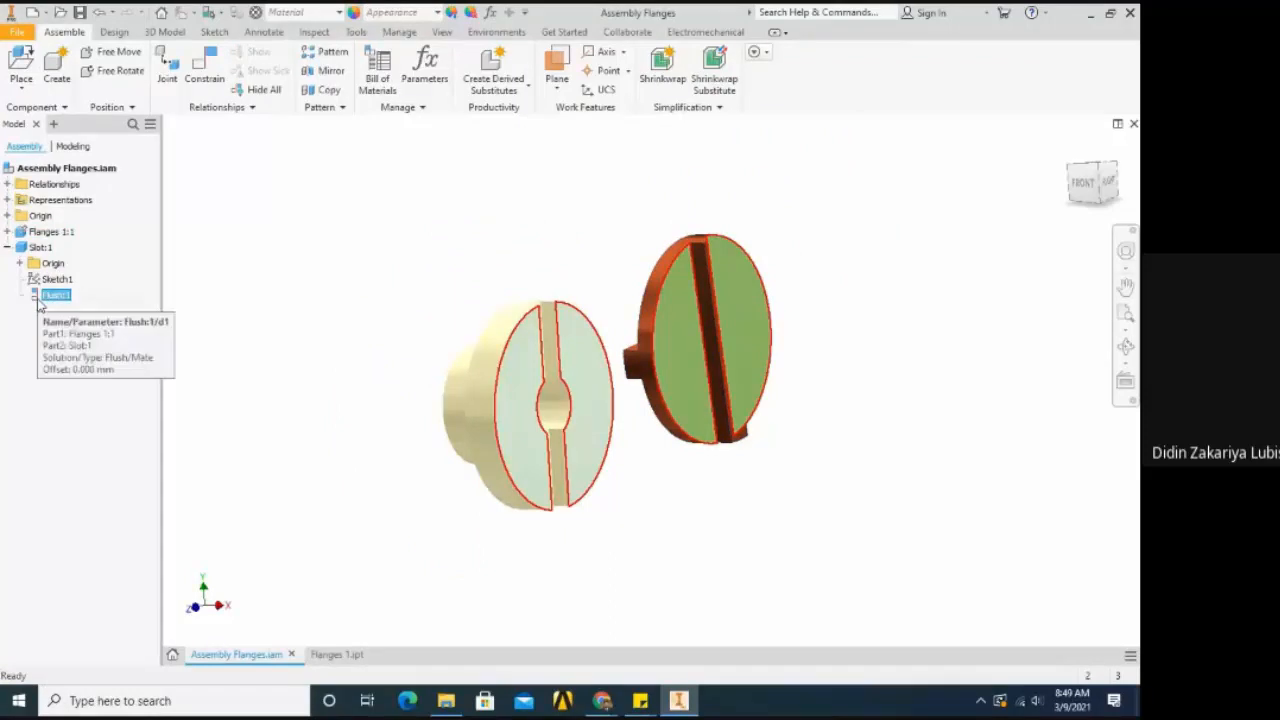
pyautogui.rightClick(45, 300)
pyautogui.click(47, 325)
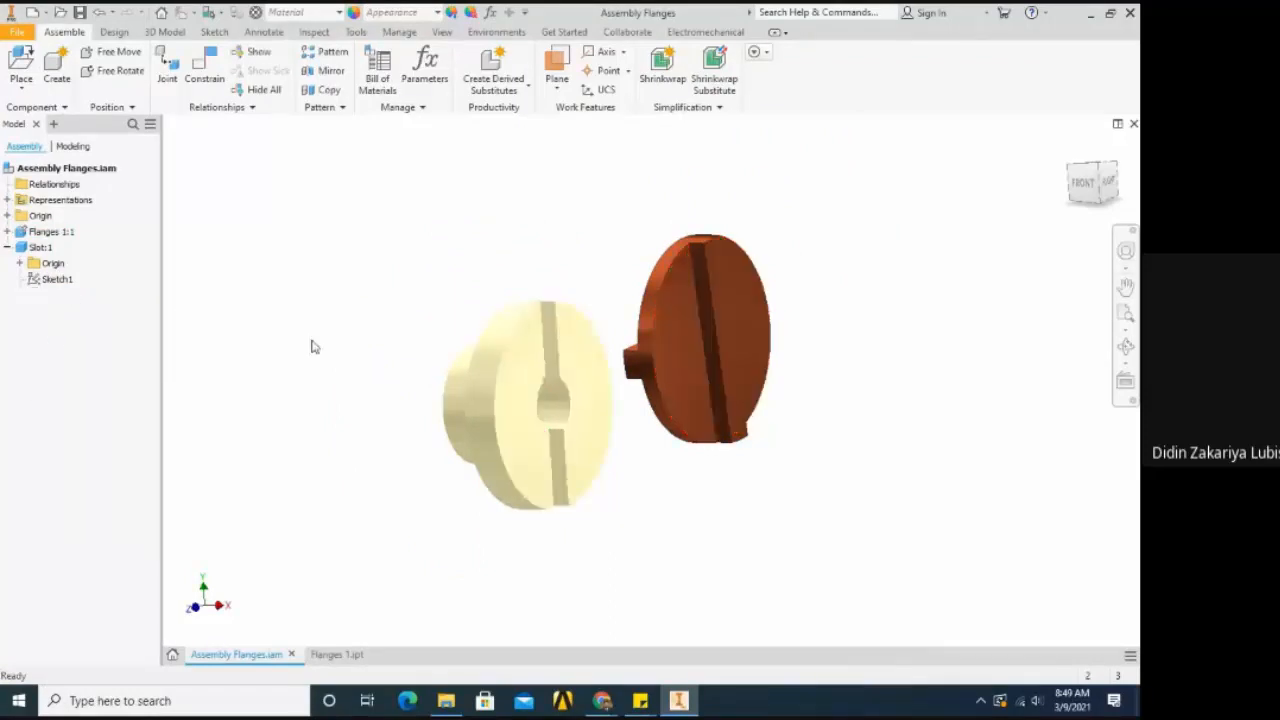
# - Move the Slot away from the flange and free-rotate it so that its upright tongue faces the grooved side
pyautogui.moveTo(674, 343); pyautogui.dragTo(729, 298)
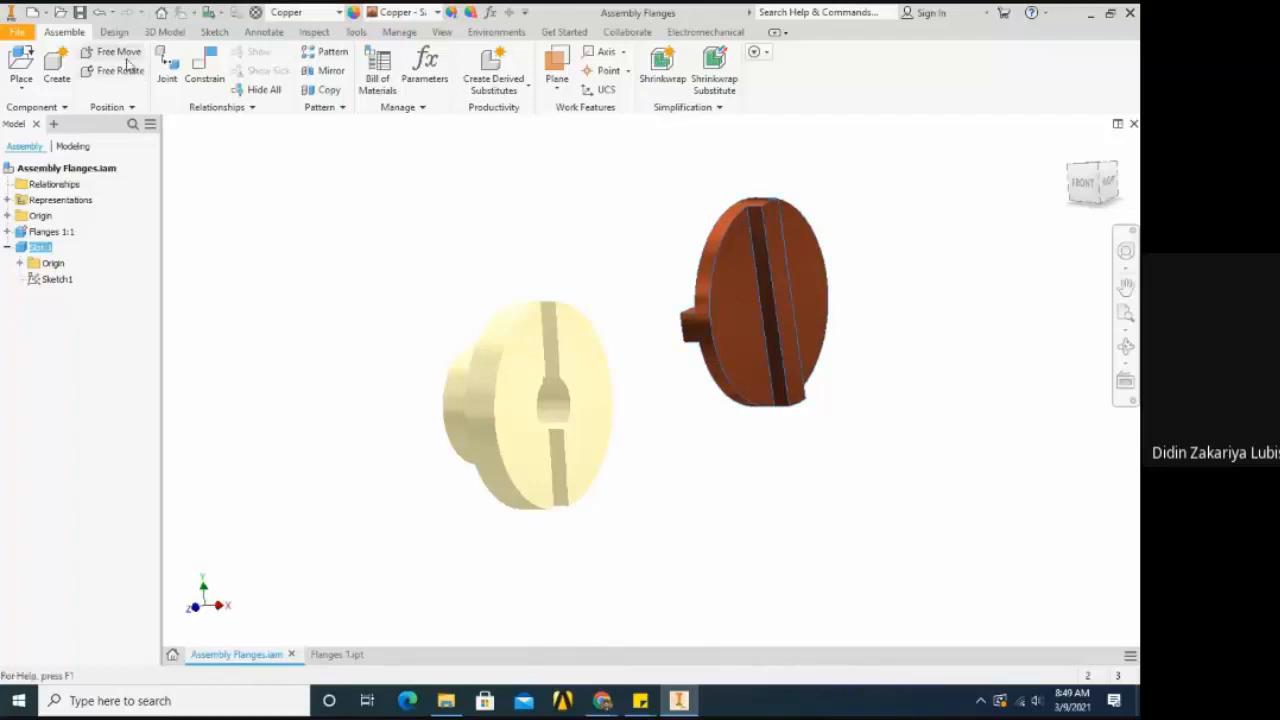
pyautogui.click(364, 202)
pyautogui.click(715, 323)
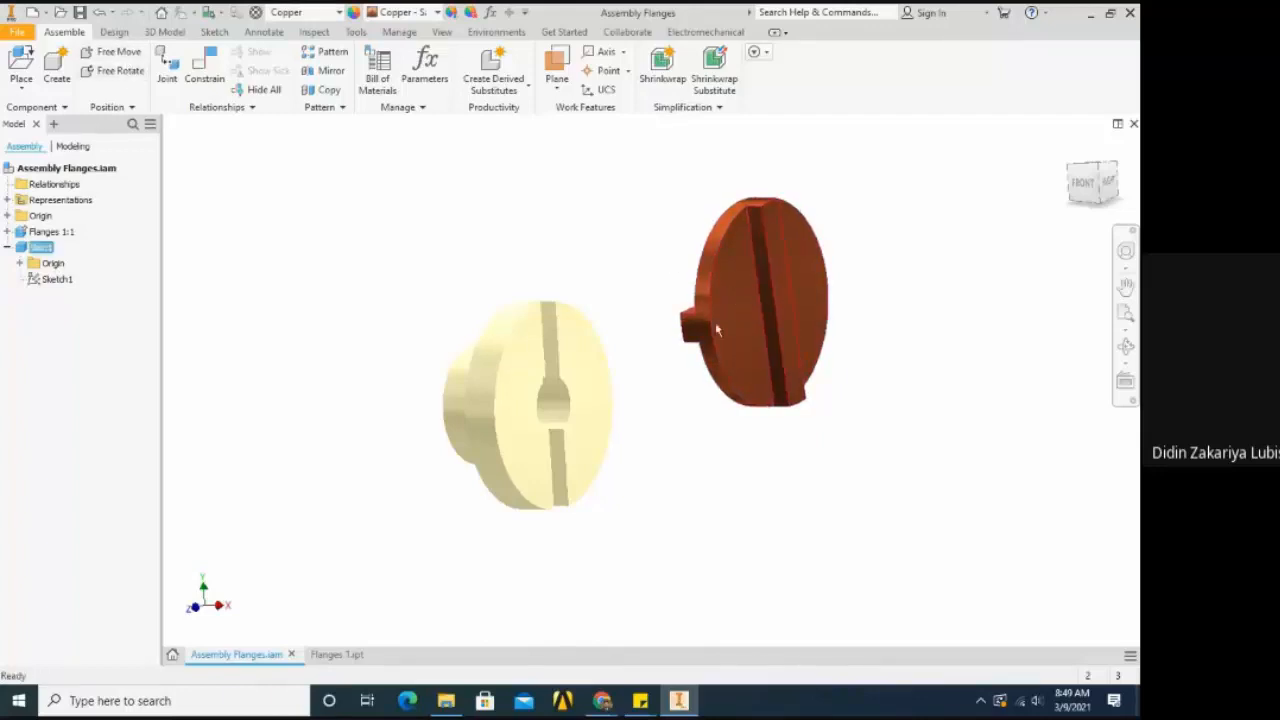
pyautogui.click(120, 71)
pyautogui.moveTo(686, 277); pyautogui.dragTo(771, 308)
pyautogui.press('Escape')
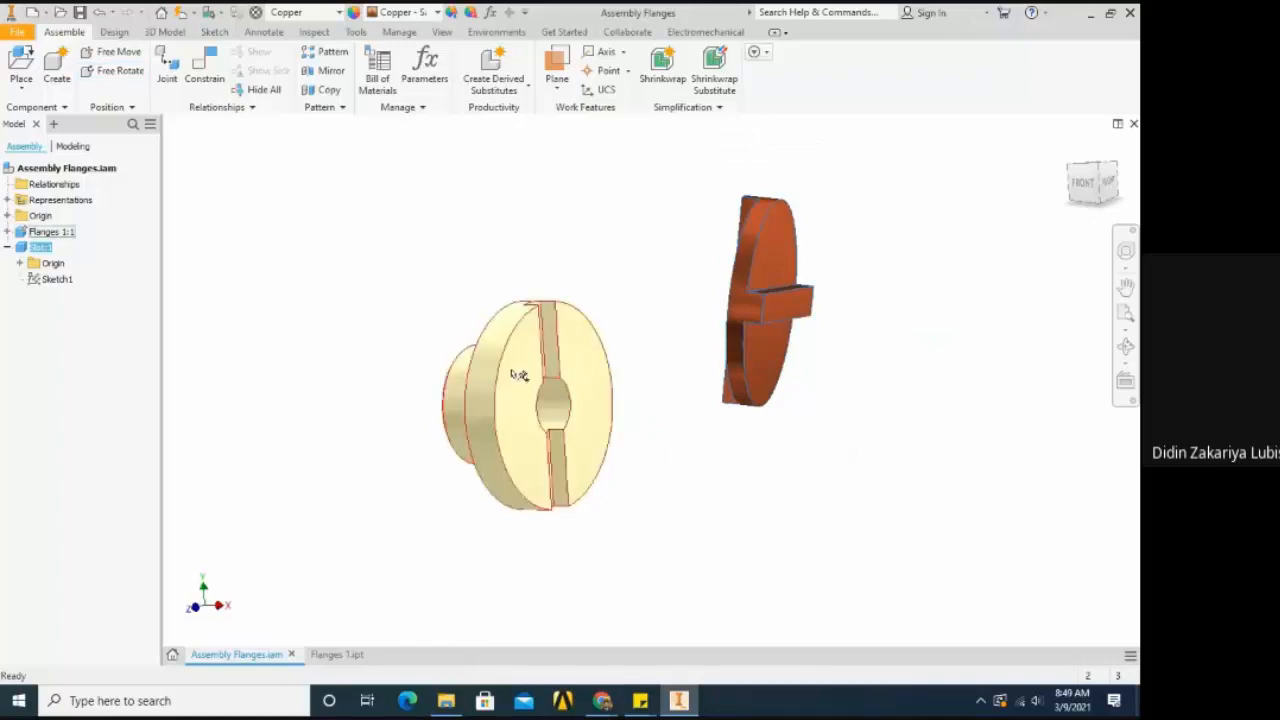
pyautogui.keyDown('shift'); pyautogui.moveTo(646, 402); pyautogui.dragTo(733, 530, button='middle'); pyautogui.keyUp('shift')
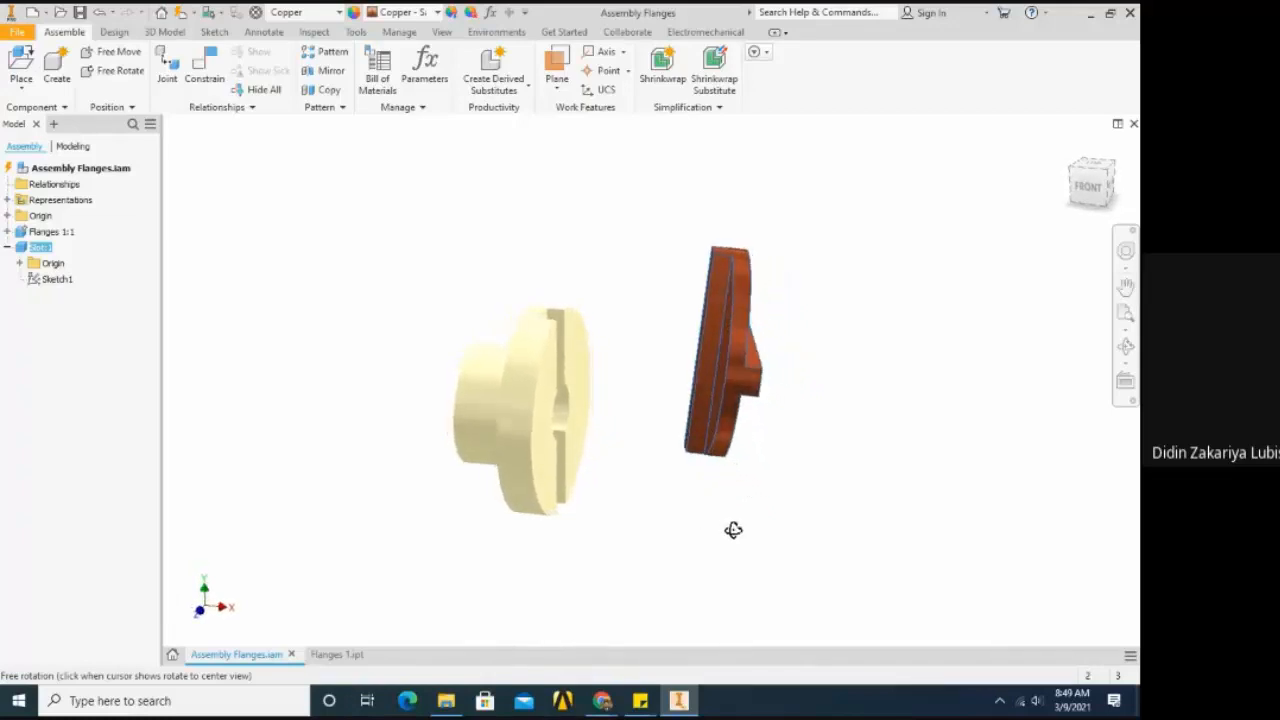
pyautogui.scroll(-2, 443, 306)
pyautogui.click(440, 313)
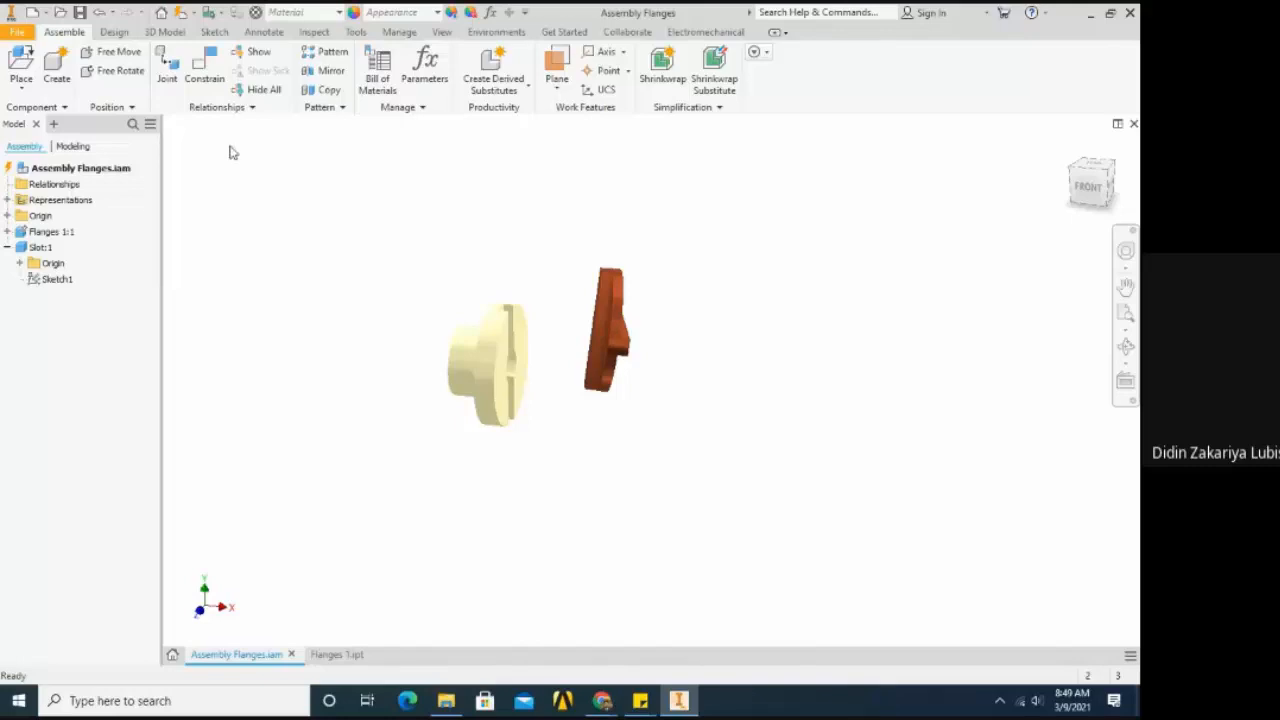
# - Place a Mate constraint with 0 mm offset between the centre of the flange's front bore edge and the Slot's tongue
pyautogui.click(206, 86)
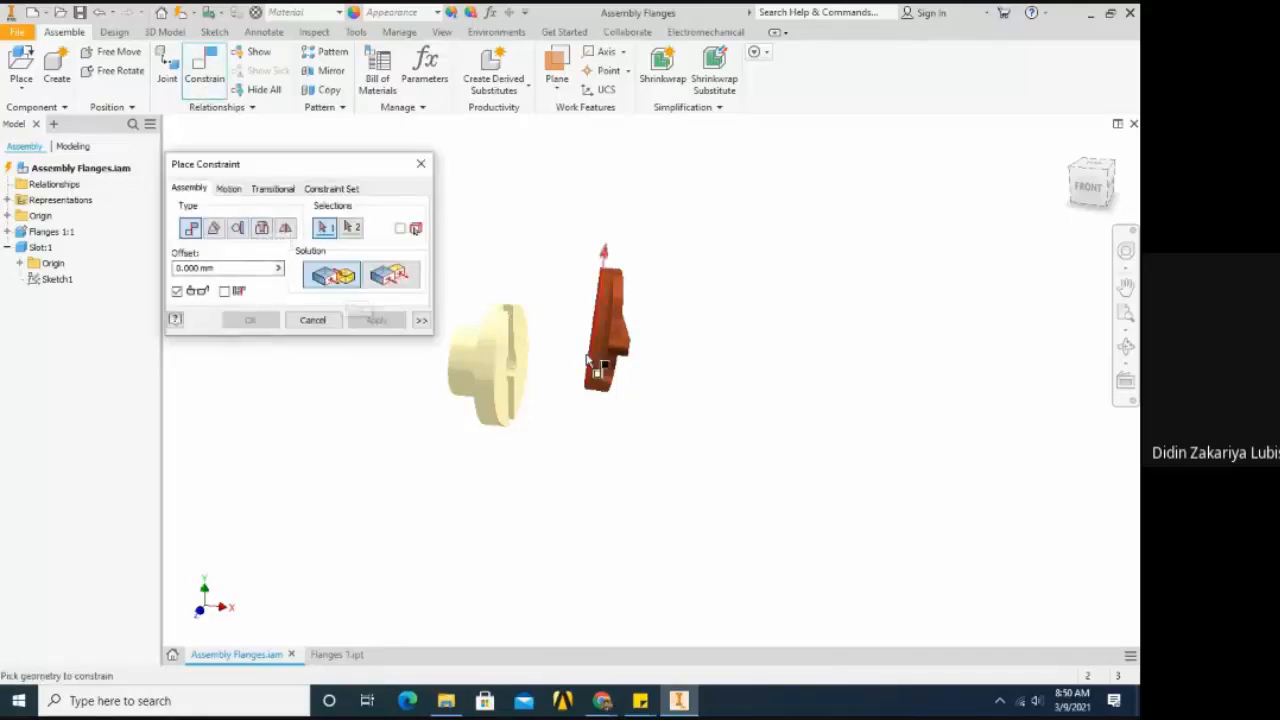
pyautogui.scroll(3, 591, 366)
pyautogui.scroll(-4, 670, 385)
pyautogui.scroll(5, 668, 381)
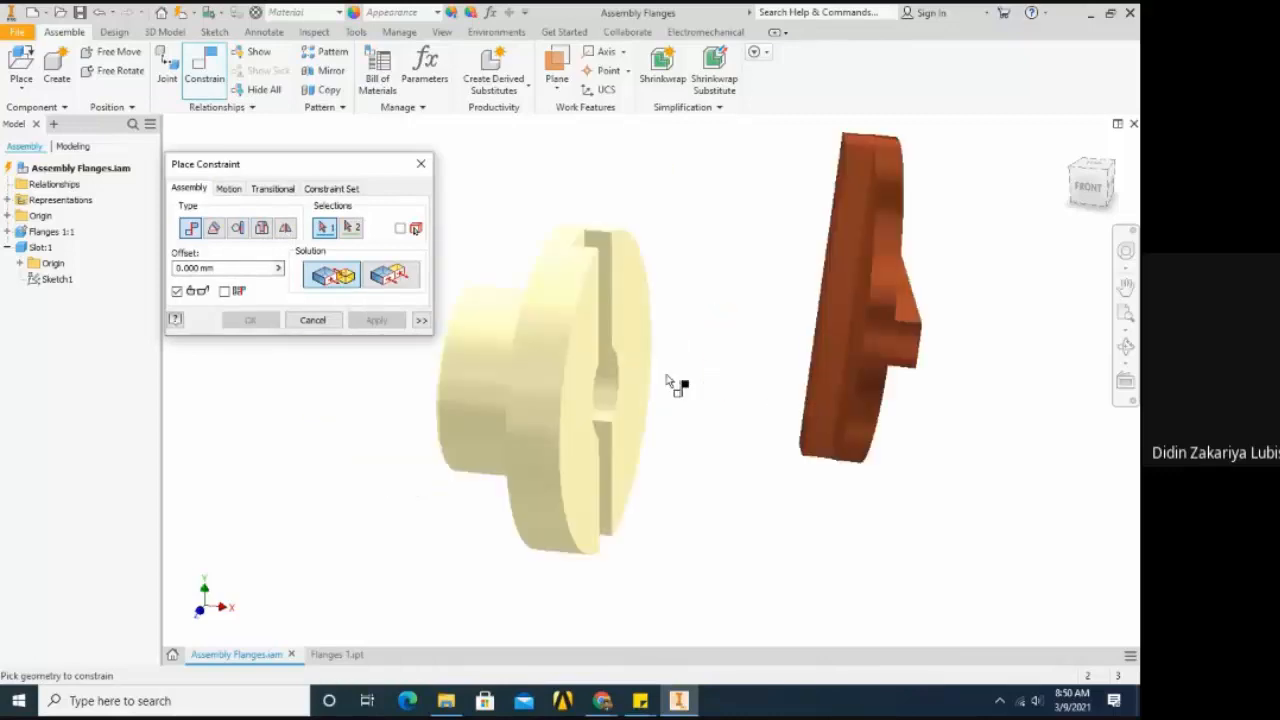
pyautogui.scroll(-4, 668, 381)
pyautogui.keyDown('shift'); pyautogui.moveTo(672, 387); pyautogui.dragTo(674, 413, button='middle'); pyautogui.keyUp('shift')
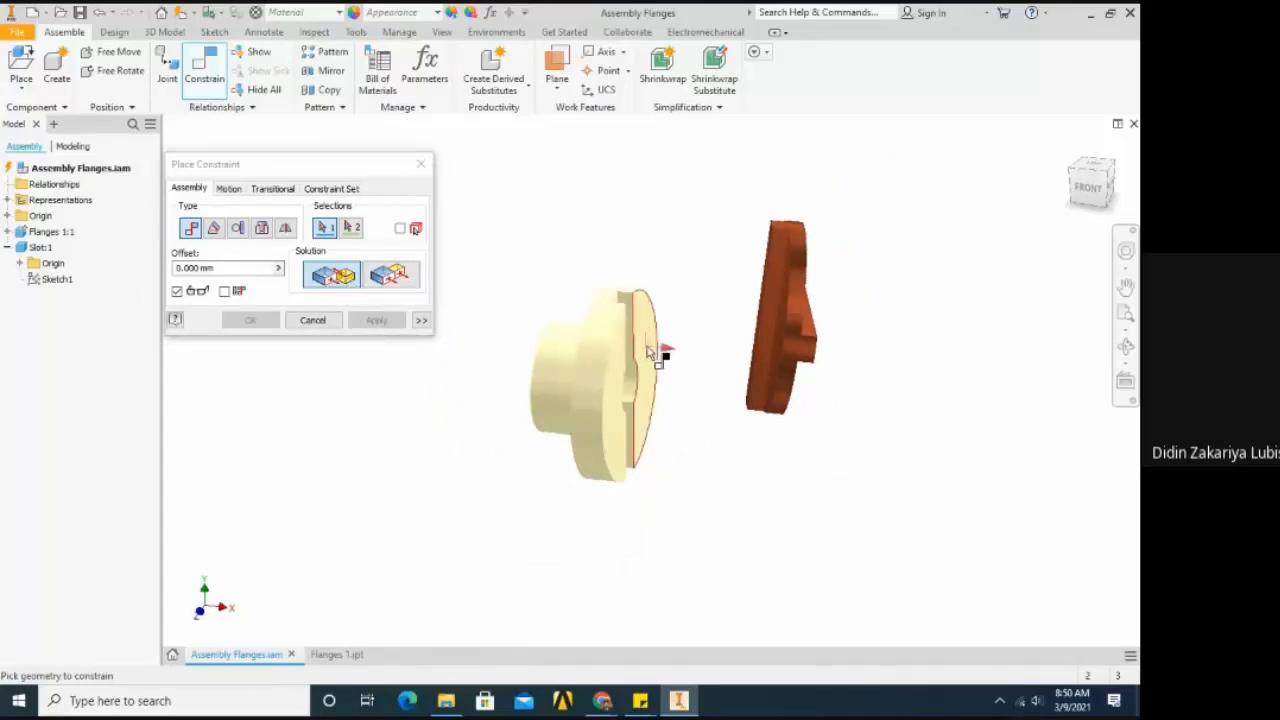
pyautogui.scroll(3, 650, 360)
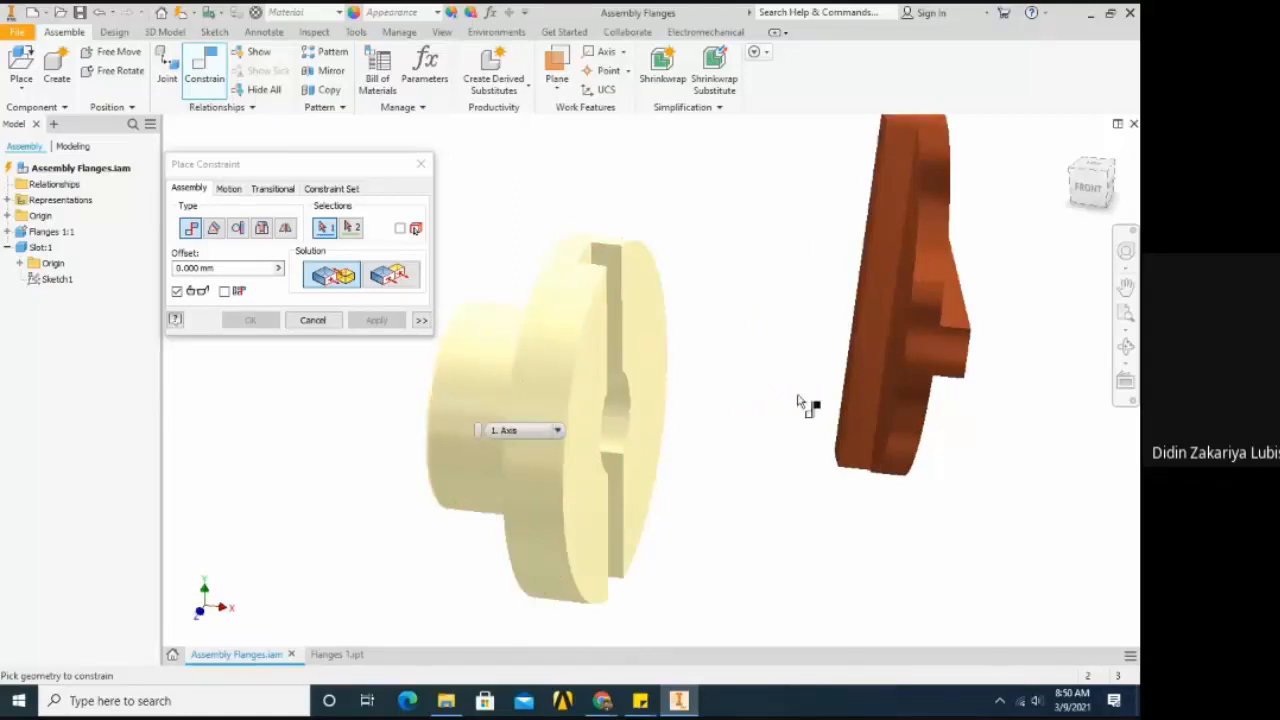
pyautogui.scroll(3, 838, 388)
pyautogui.scroll(-6, 838, 388)
pyautogui.scroll(2, 862, 378)
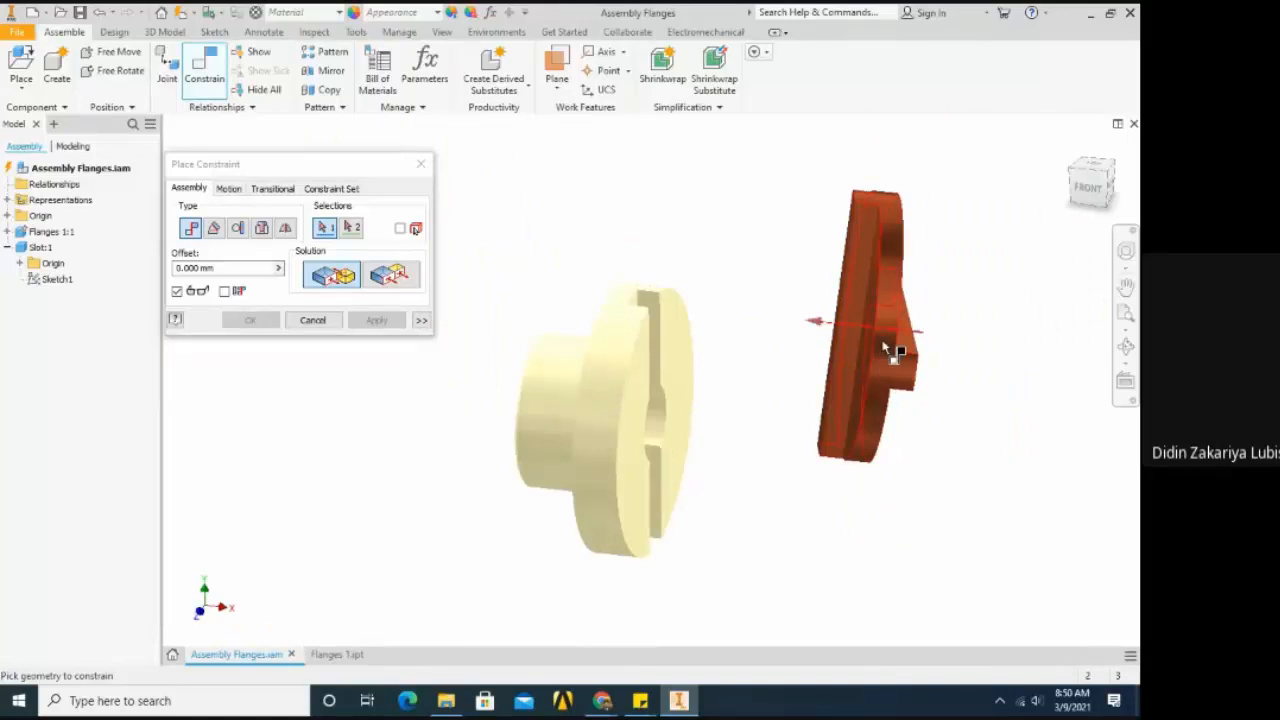
pyautogui.moveTo(907, 370)
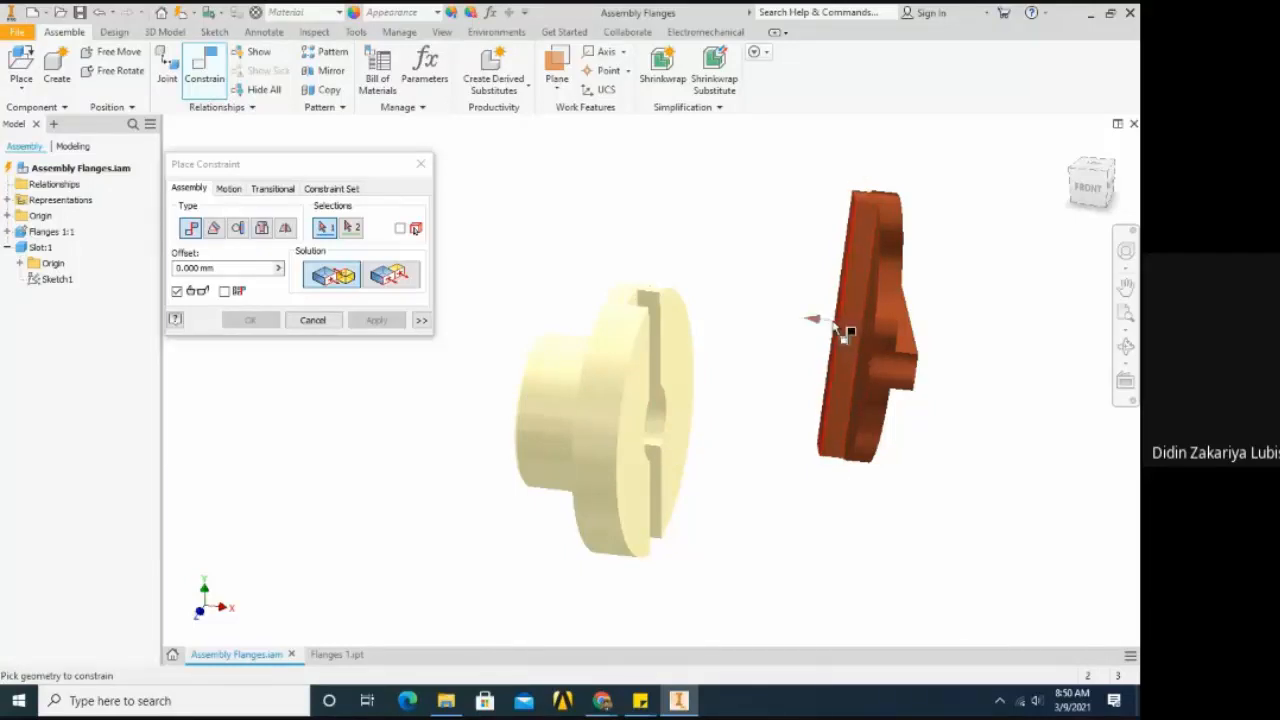
pyautogui.scroll(5, 843, 334)
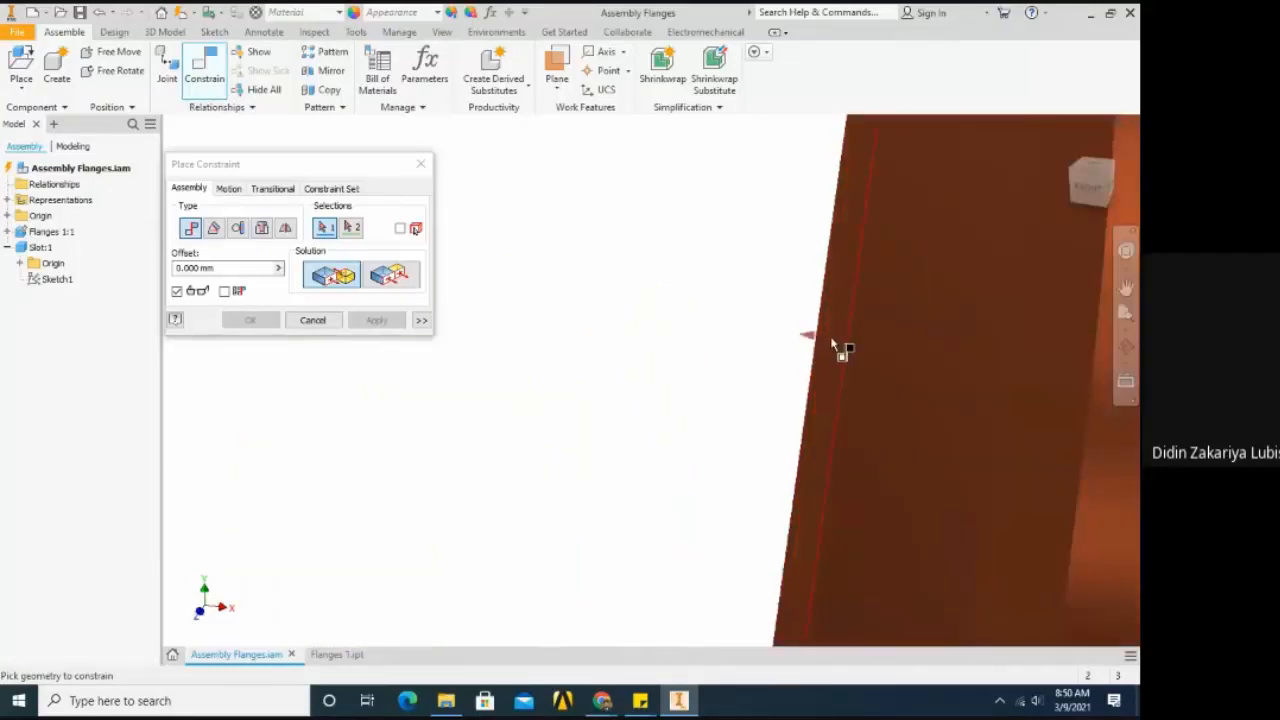
pyautogui.scroll(-5, 832, 340)
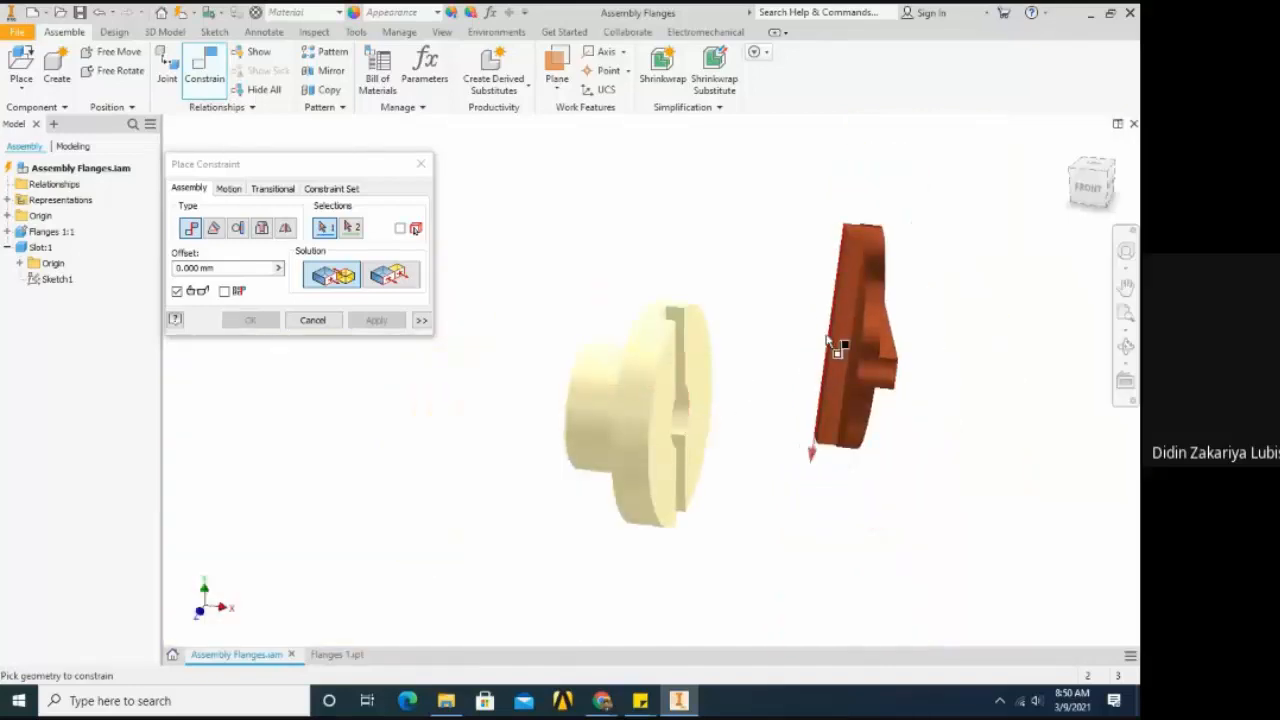
pyautogui.scroll(3, 835, 343)
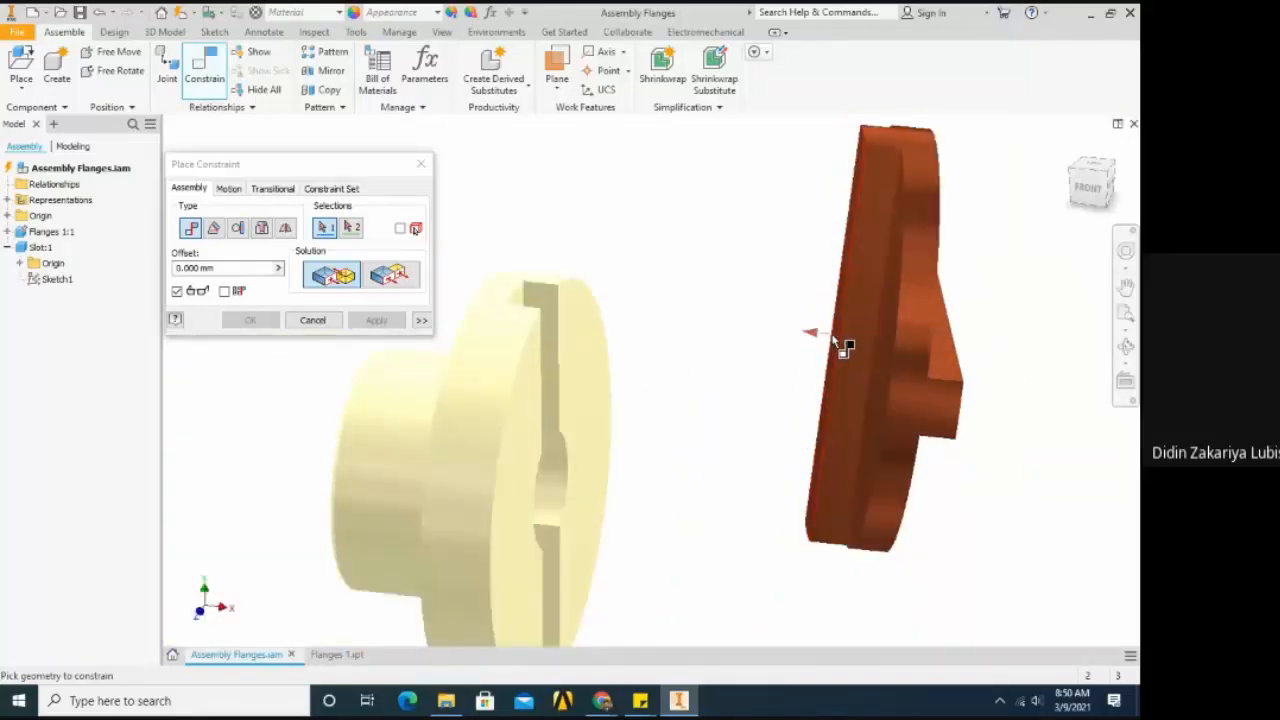
pyautogui.click(565, 503)
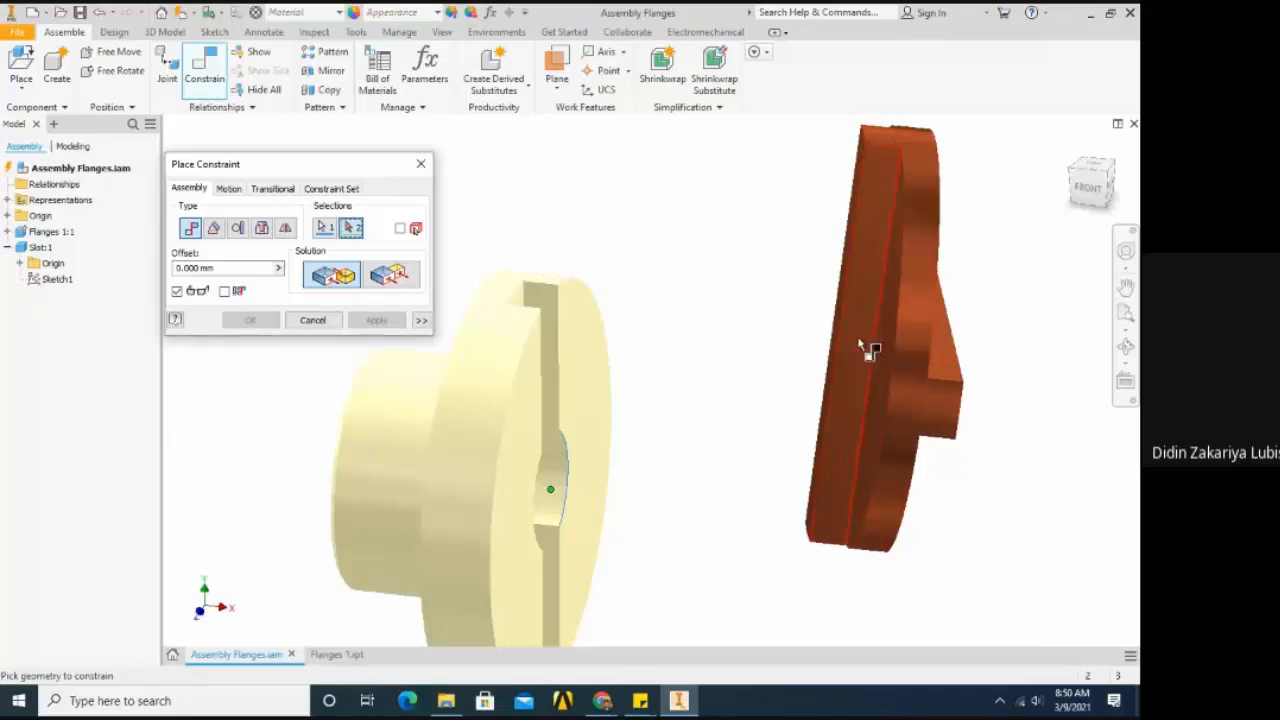
pyautogui.click(867, 148)
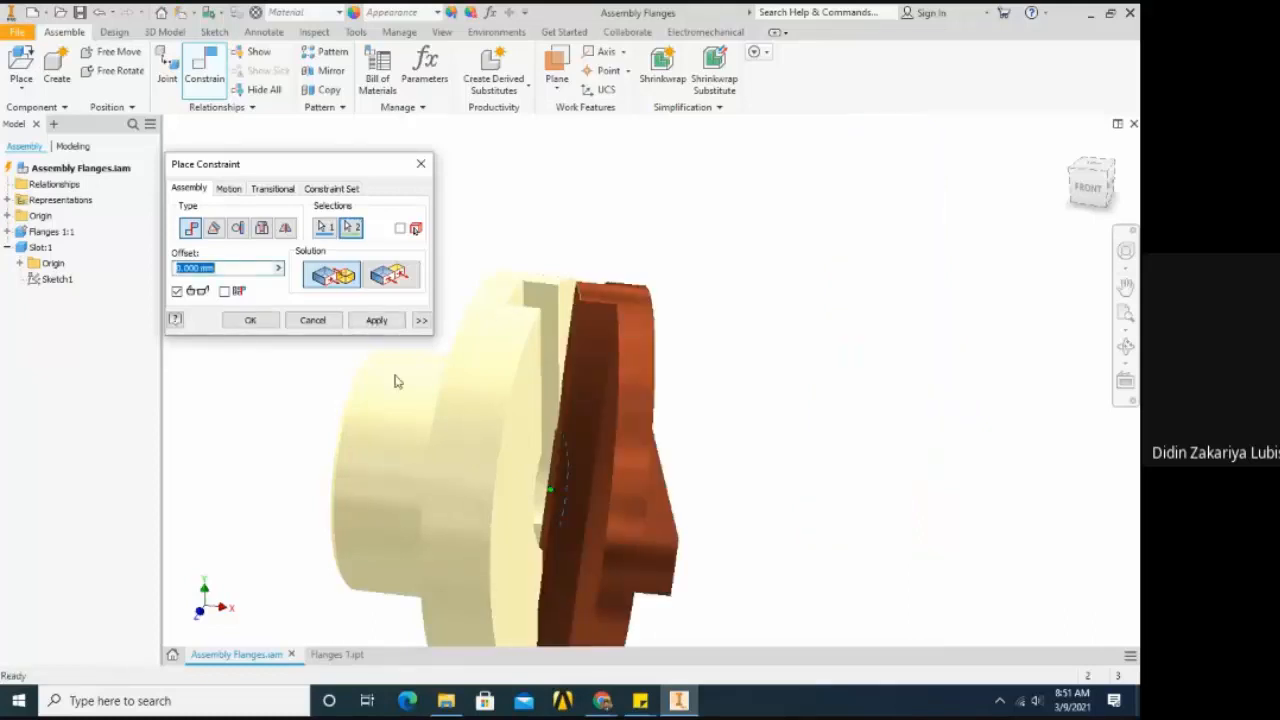
pyautogui.click(251, 320)
# - Swing the mated Slot around the flange's bore centre to examine which movements the constraint still allows
pyautogui.scroll(2, 683, 280)
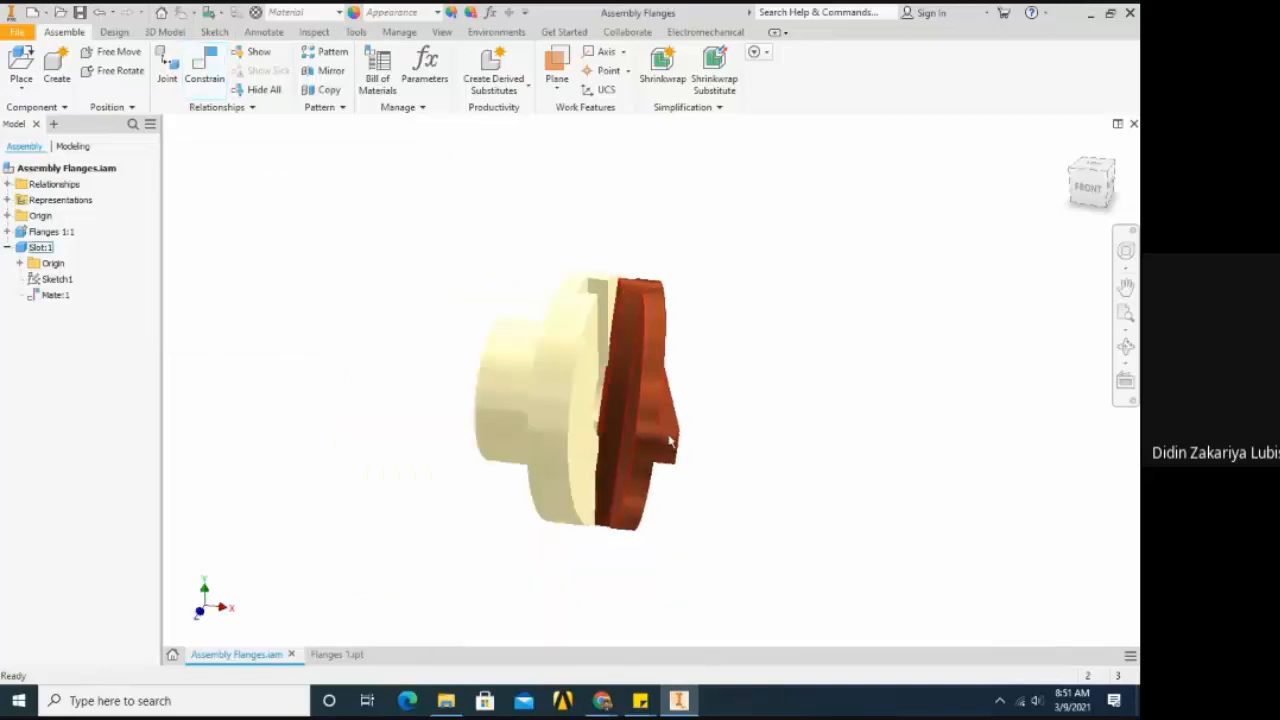
pyautogui.moveTo(670, 441); pyautogui.dragTo(609, 421)
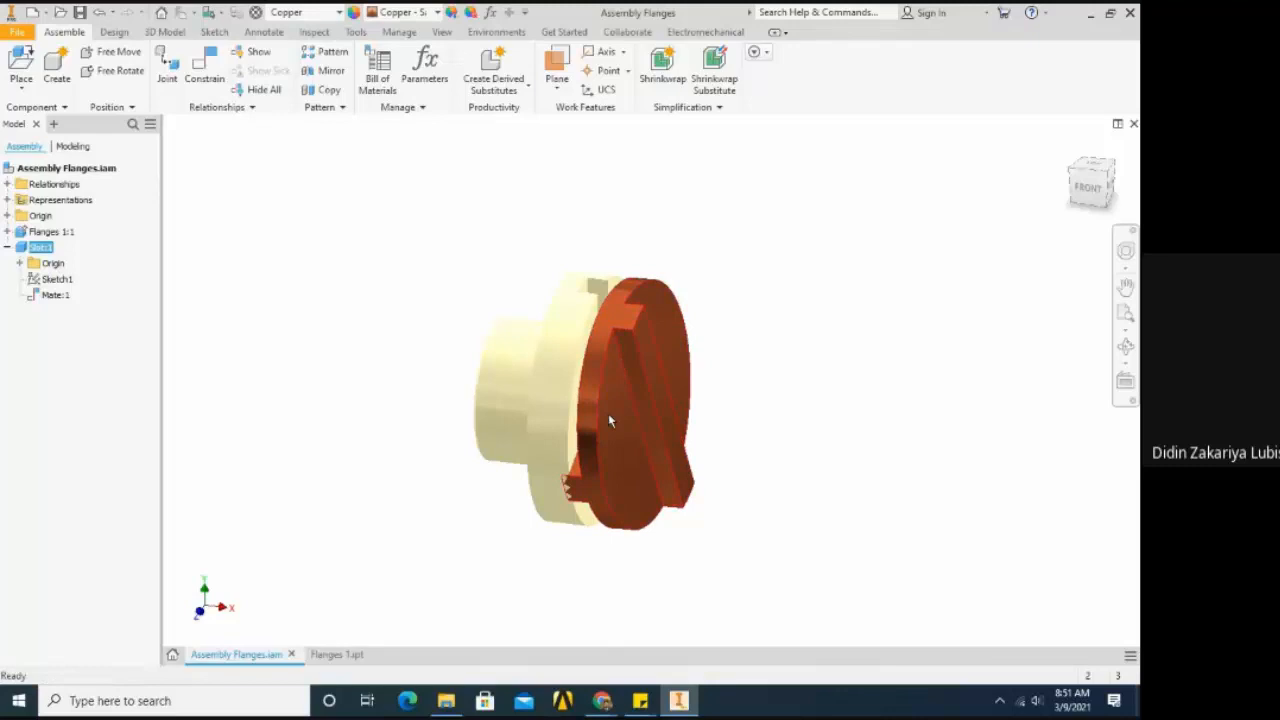
pyautogui.moveTo(612, 435)
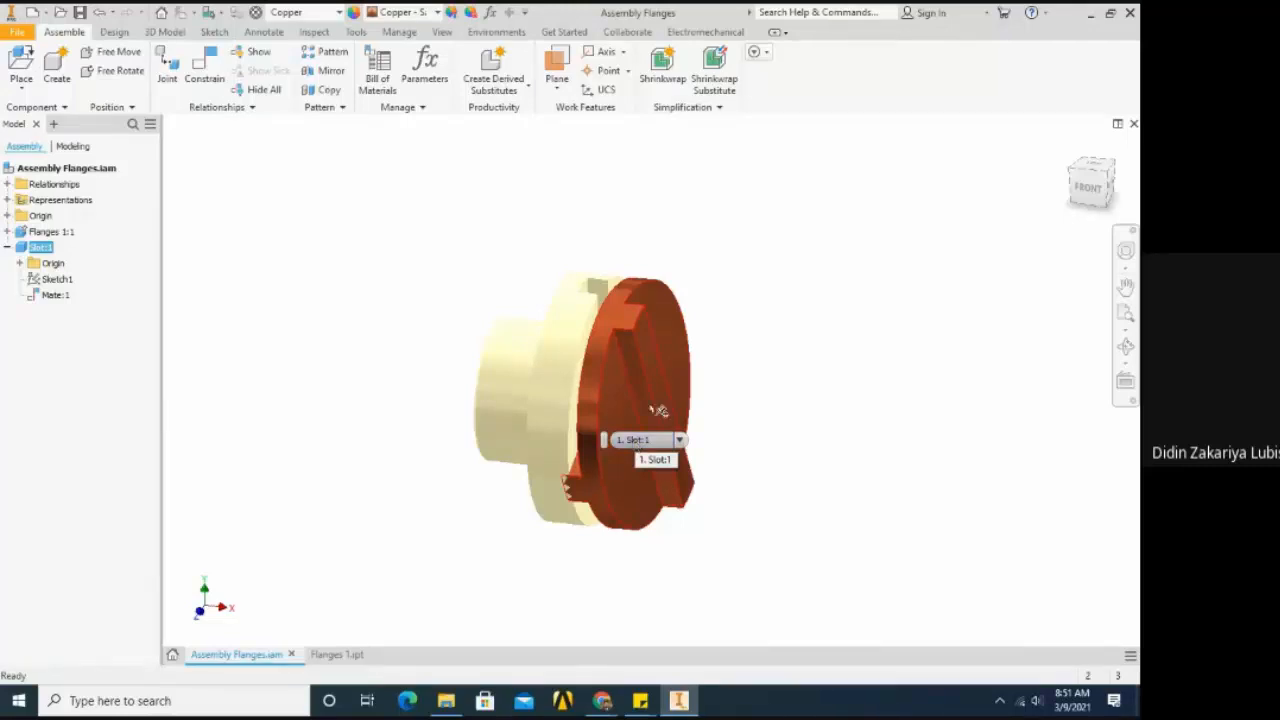
pyautogui.moveTo(631, 403); pyautogui.dragTo(585, 300)
# - Delete the Mate constraint between the Slot and the flange and move the Slot clear of the grooved face
pyautogui.click(42, 295)
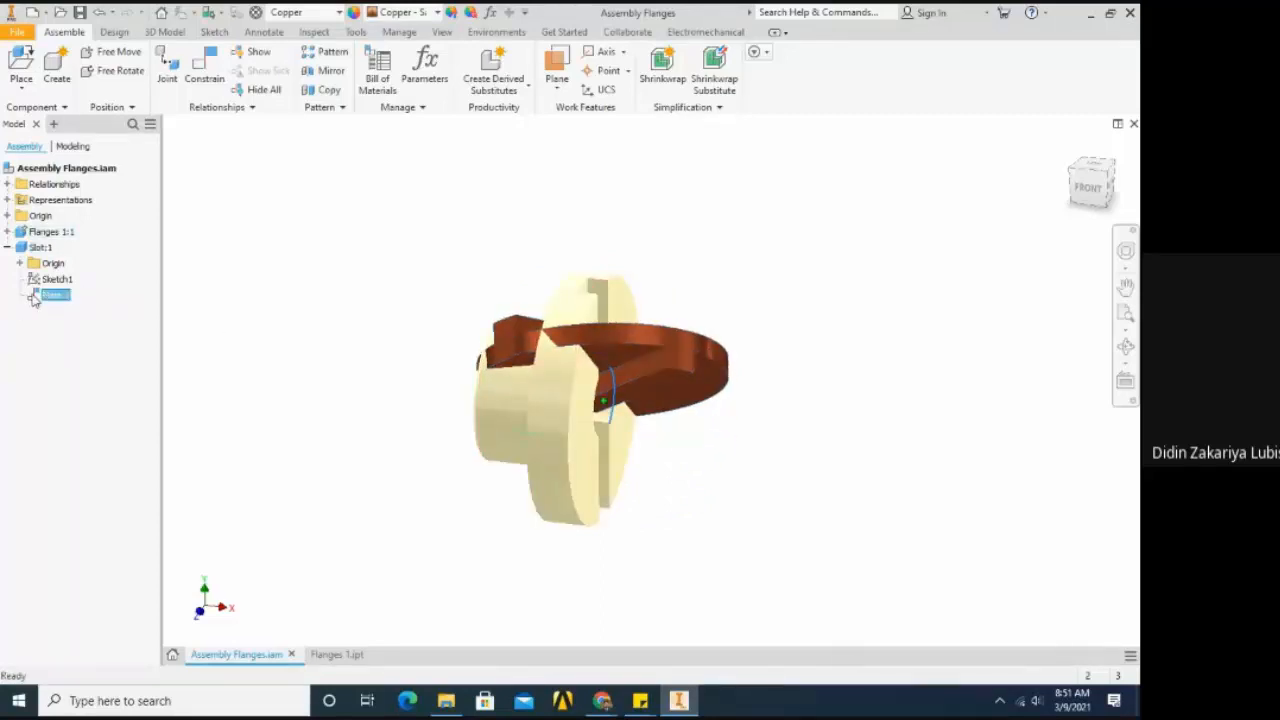
pyautogui.rightClick(33, 296)
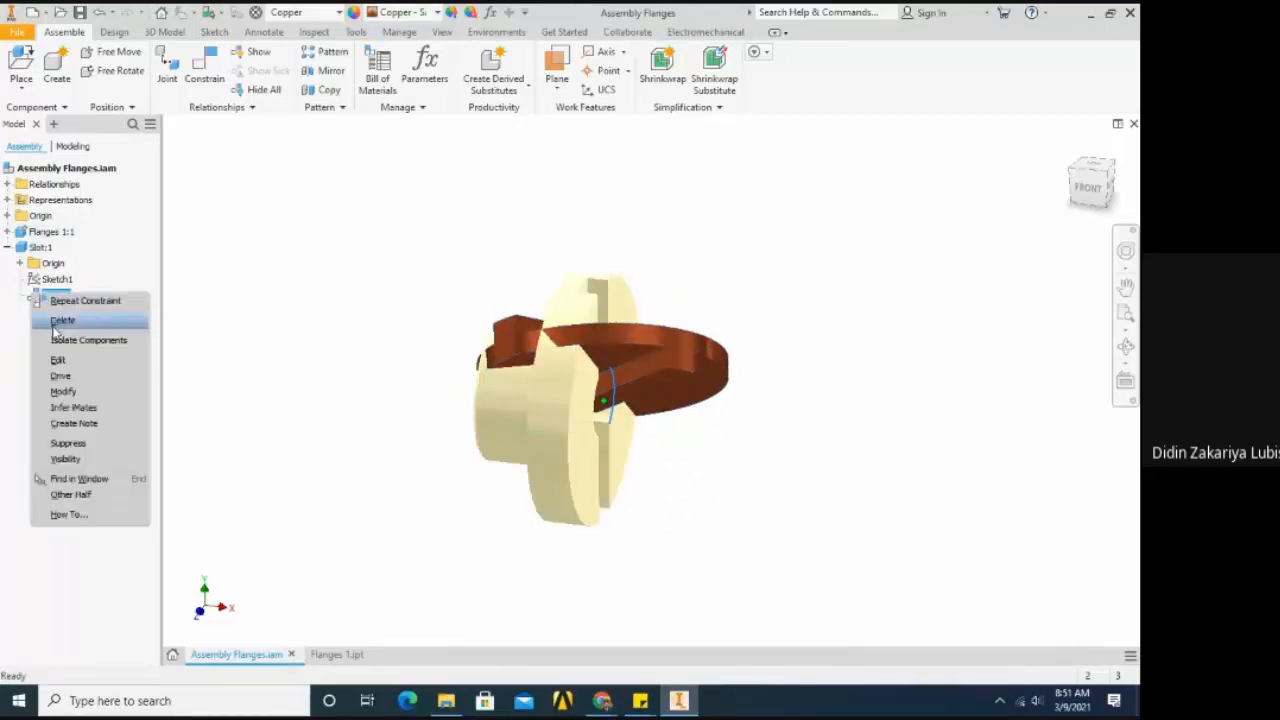
pyautogui.click(62, 320)
pyautogui.moveTo(690, 378); pyautogui.dragTo(926, 323)
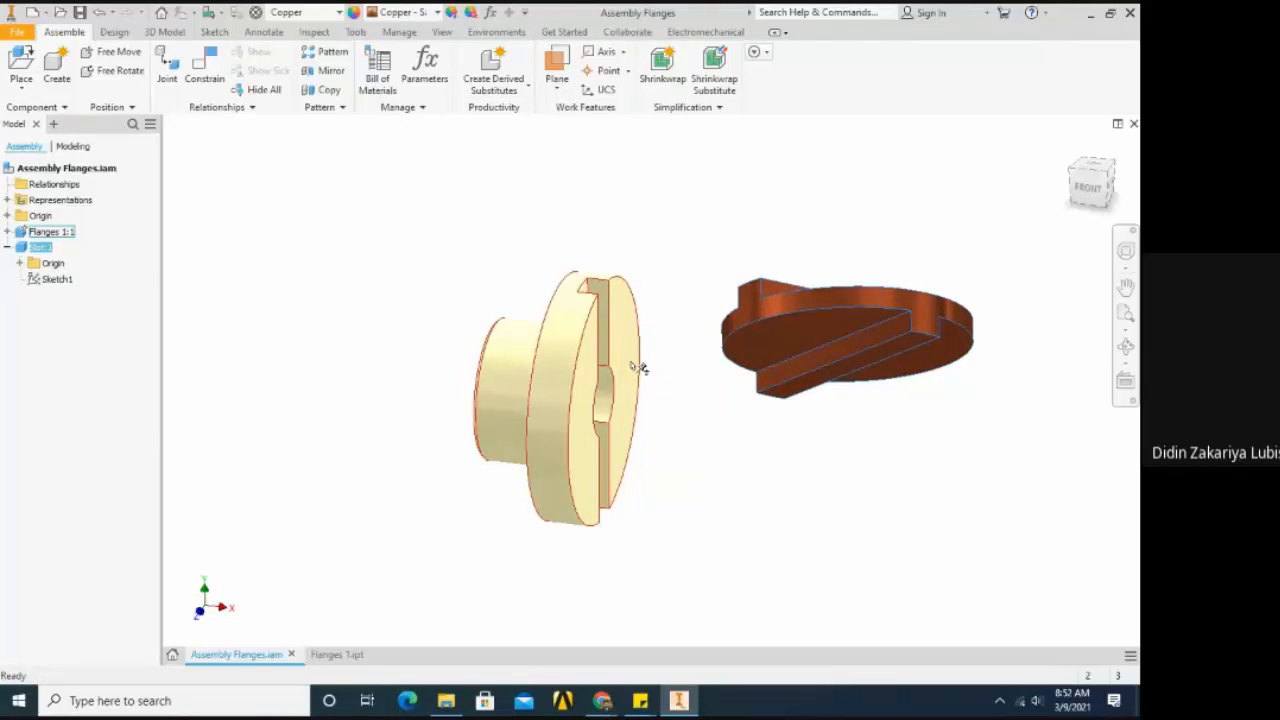
pyautogui.moveTo(788, 340); pyautogui.dragTo(740, 270)
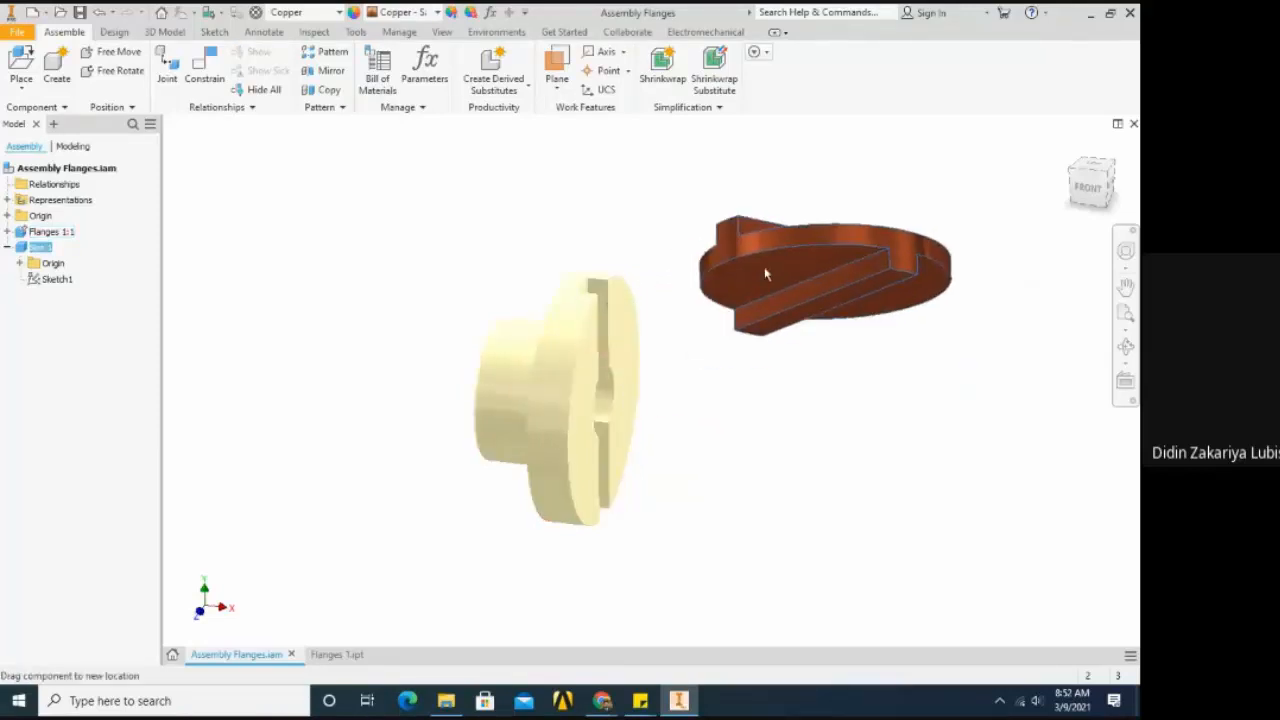
# - Place a Mate constraint with 0 mm offset between the flange's central axis and the Slot disc's central axis
pyautogui.click(204, 70)
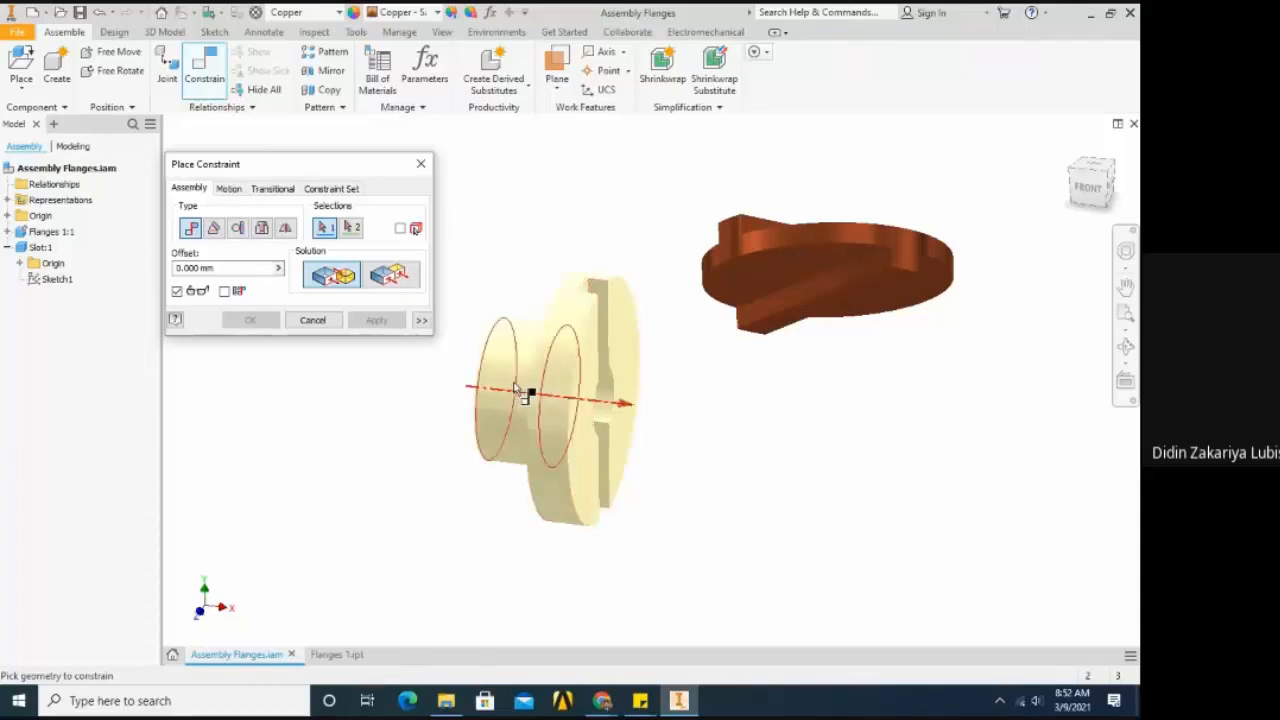
pyautogui.click(548, 395)
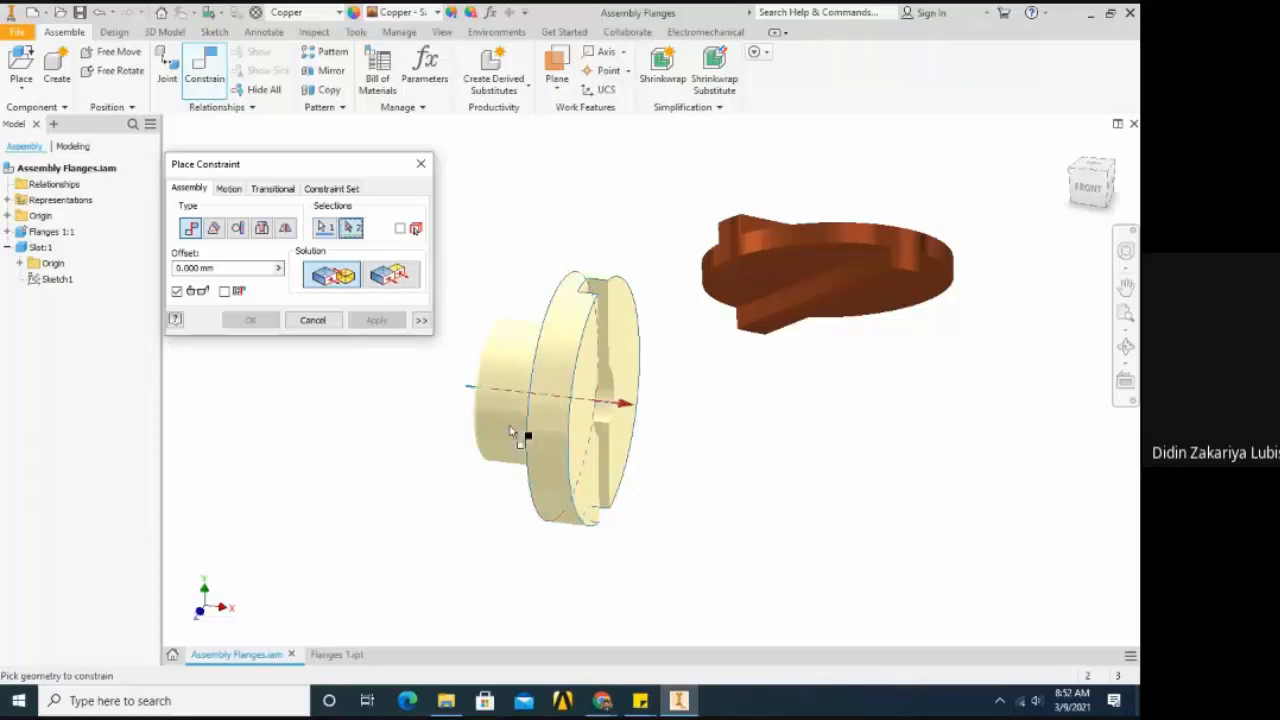
pyautogui.click(775, 238)
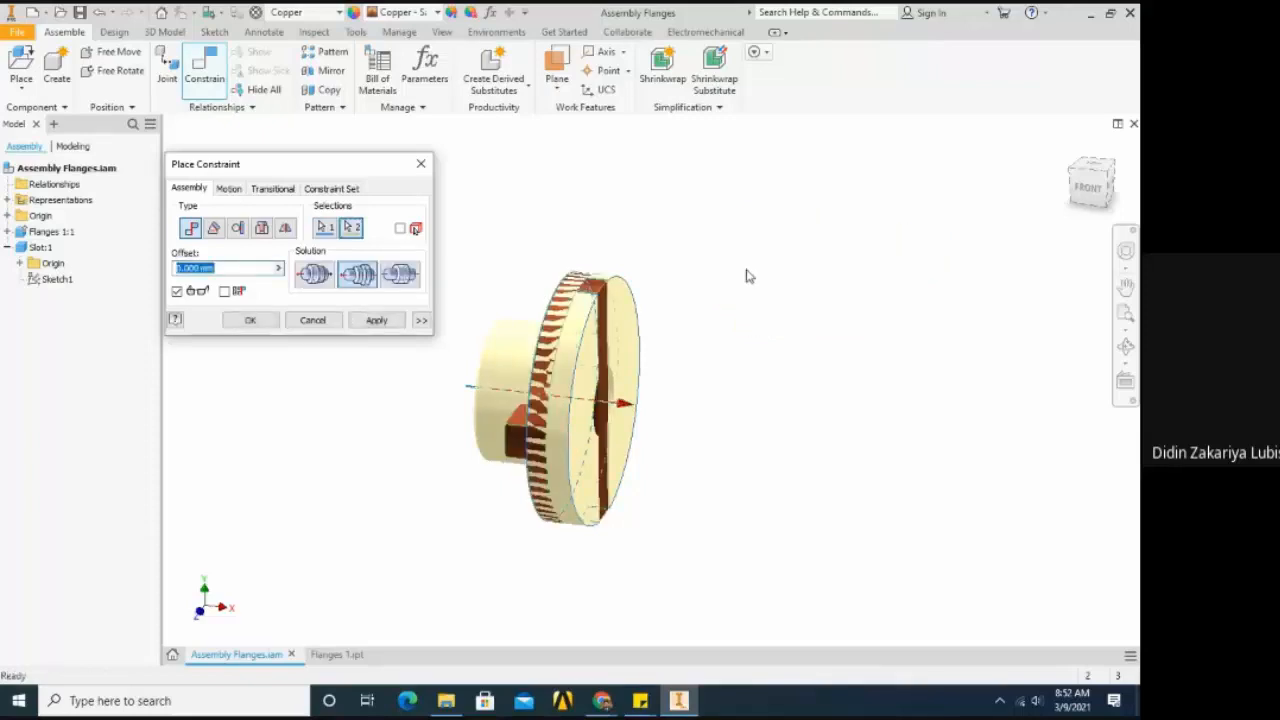
pyautogui.click(358, 322)
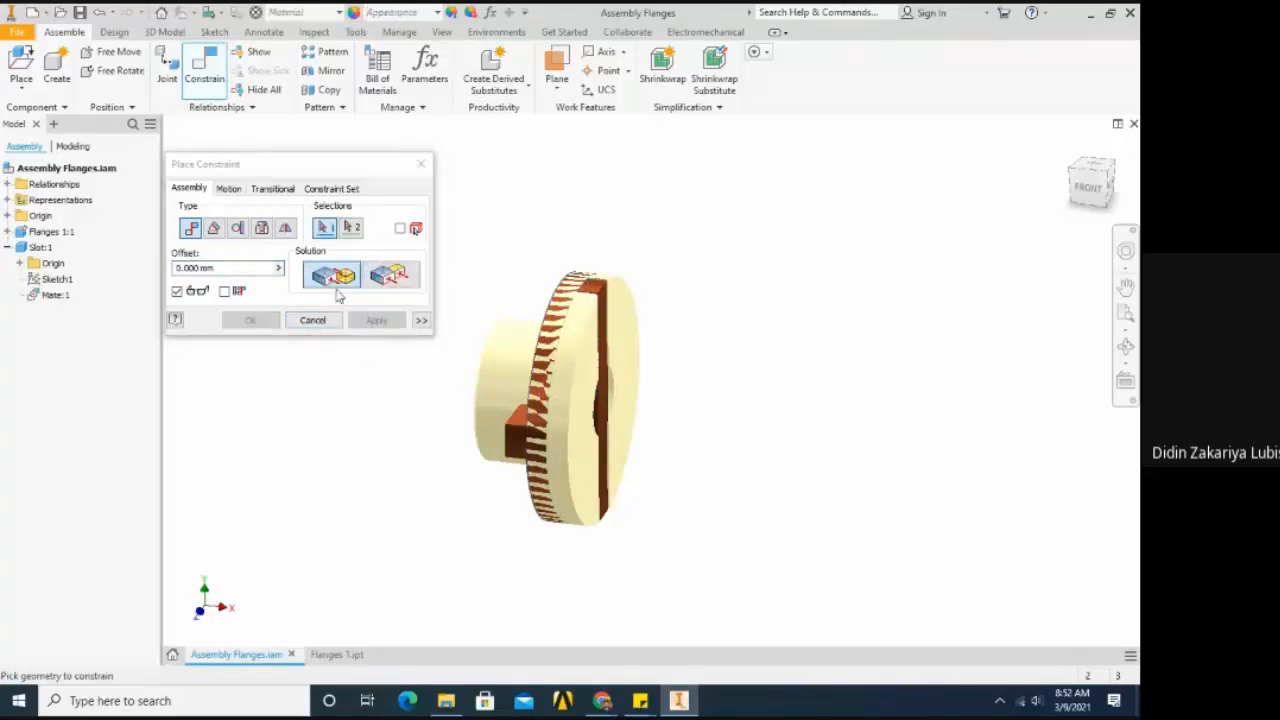
pyautogui.moveTo(564, 440)
pyautogui.keyDown('shift'); pyautogui.mouseDown(button='middle')
pyautogui.moveTo(660, 425)
pyautogui.moveTo(709, 433)
pyautogui.moveTo(570, 440)
pyautogui.mouseUp(button='middle'); pyautogui.keyUp('shift')
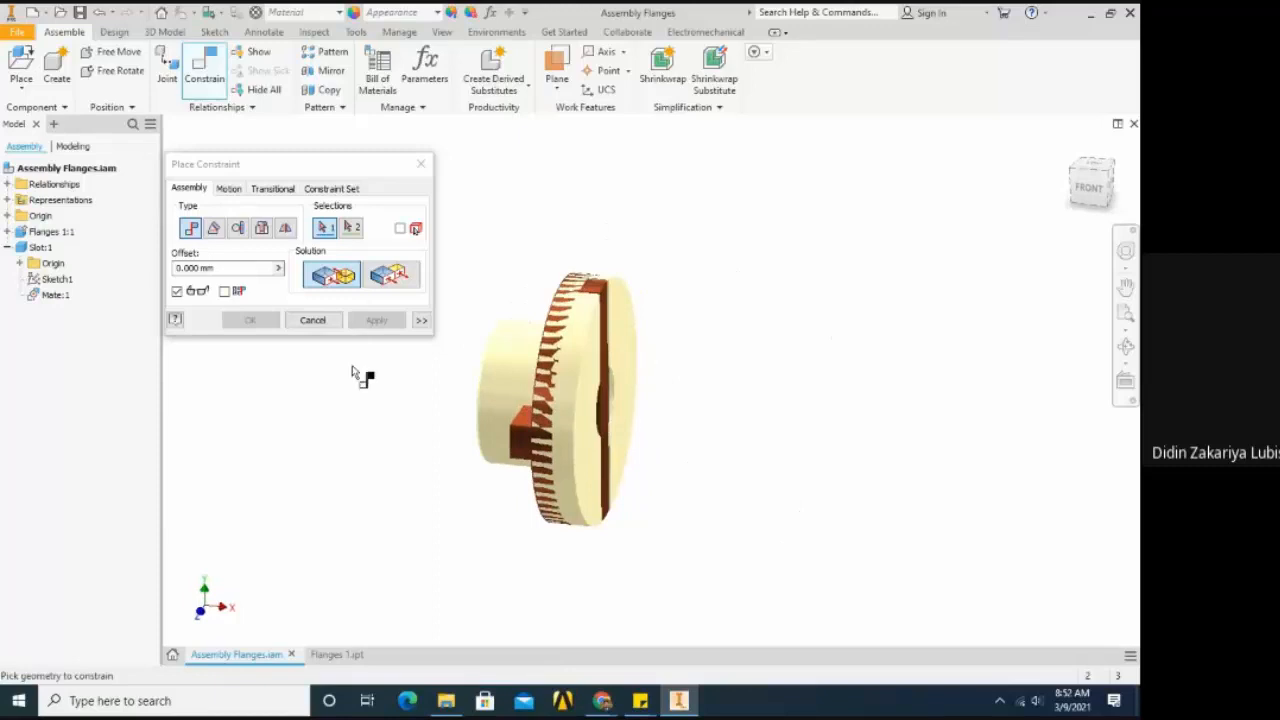
pyautogui.click(313, 320)
# - Slide the Slot out of the flange along their shared axis until it stands apart from the grooved side
pyautogui.moveTo(525, 445); pyautogui.dragTo(709, 537)
pyautogui.keyDown('shift'); pyautogui.moveTo(666, 440); pyautogui.dragTo(670, 496, button='middle'); pyautogui.keyUp('shift')
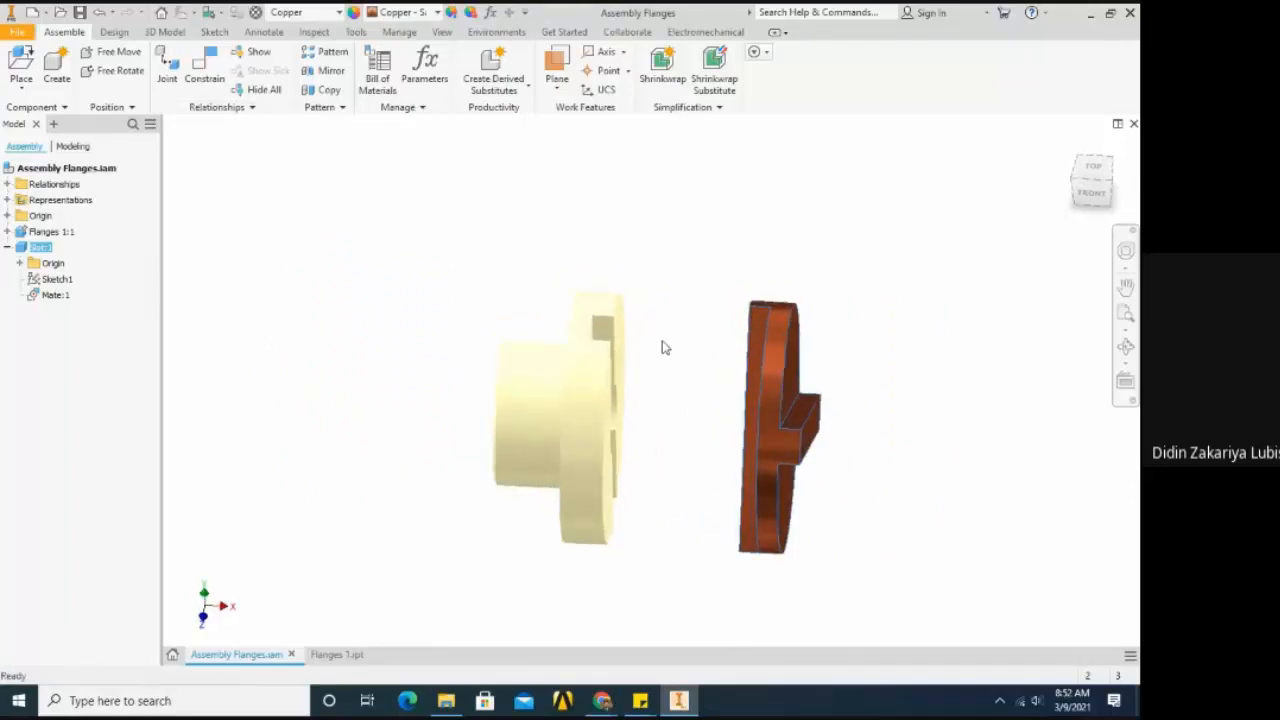
pyautogui.scroll(3, 759, 349)
pyautogui.scroll(-3, 739, 279)
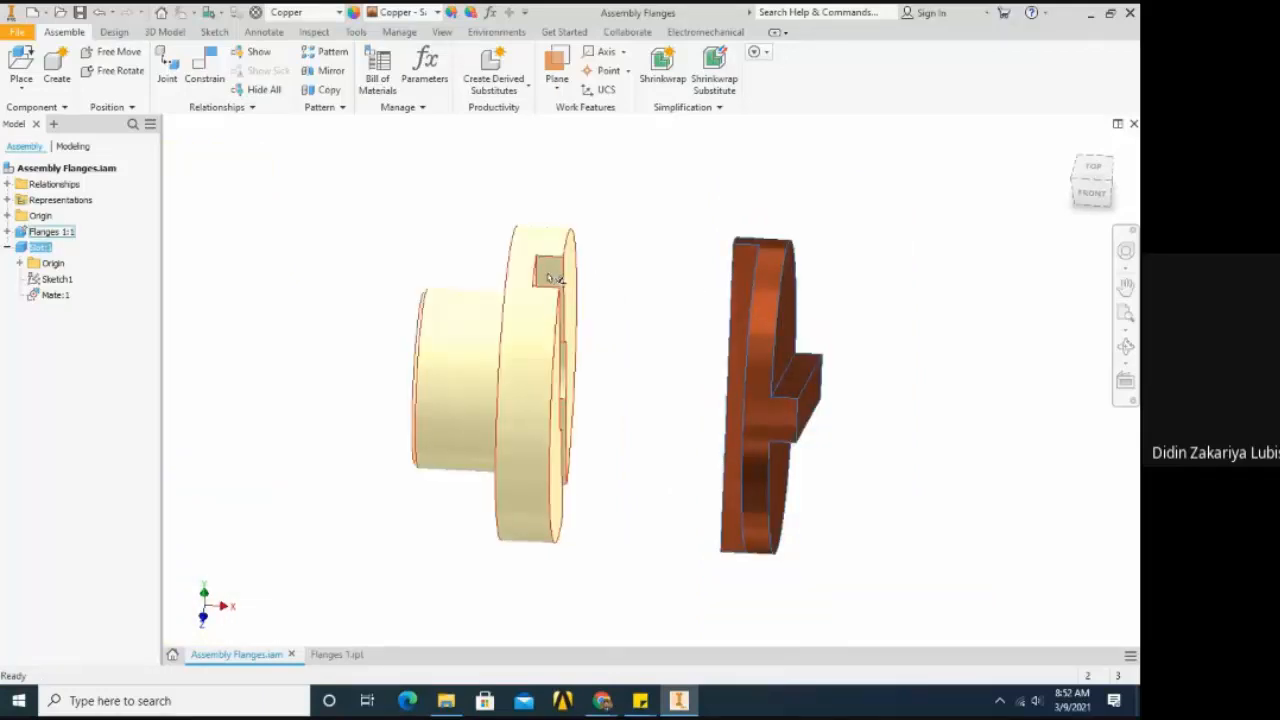
pyautogui.moveTo(773, 366)
pyautogui.mouseDown()
pyautogui.moveTo(580, 367)
pyautogui.moveTo(575, 428)
pyautogui.moveTo(680, 368)
pyautogui.moveTo(766, 378)
pyautogui.mouseUp()
# - Apply a Mate constraint with 0 mm offset between the side face of the Slot's tongue and the side wall of the flange's groove
pyautogui.press('F4')
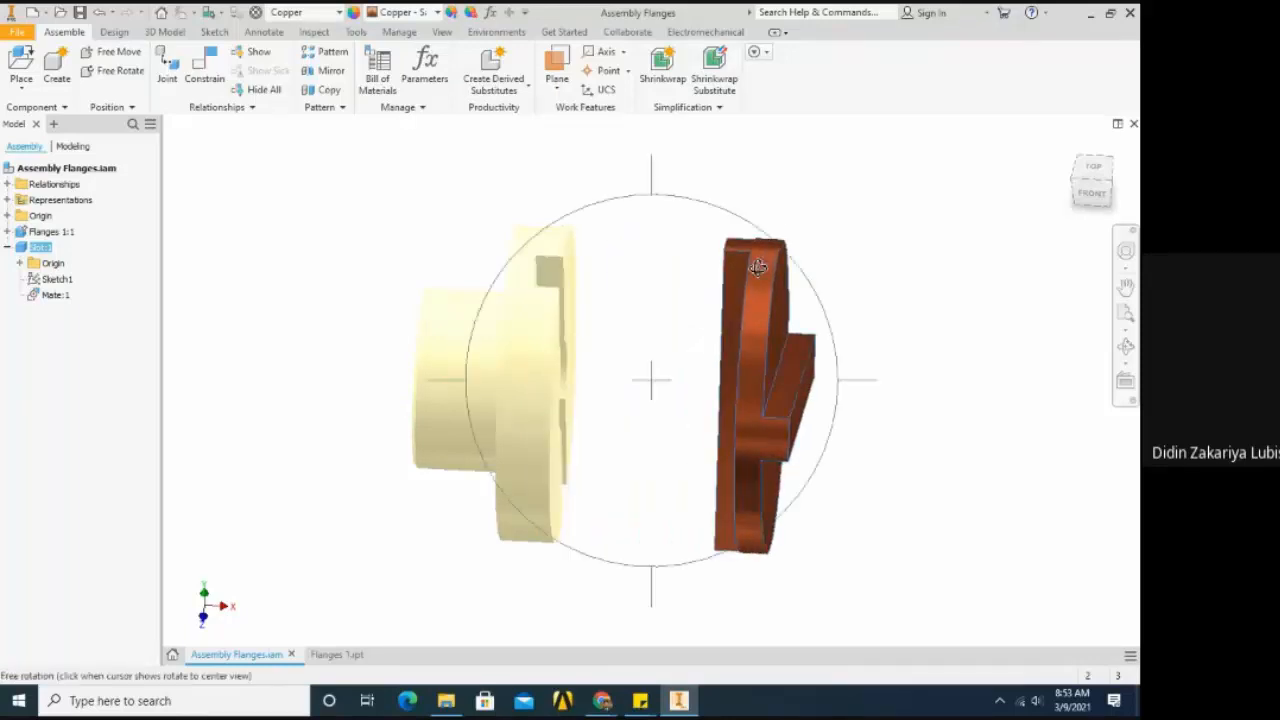
pyautogui.moveTo(758, 267); pyautogui.dragTo(669, 346)
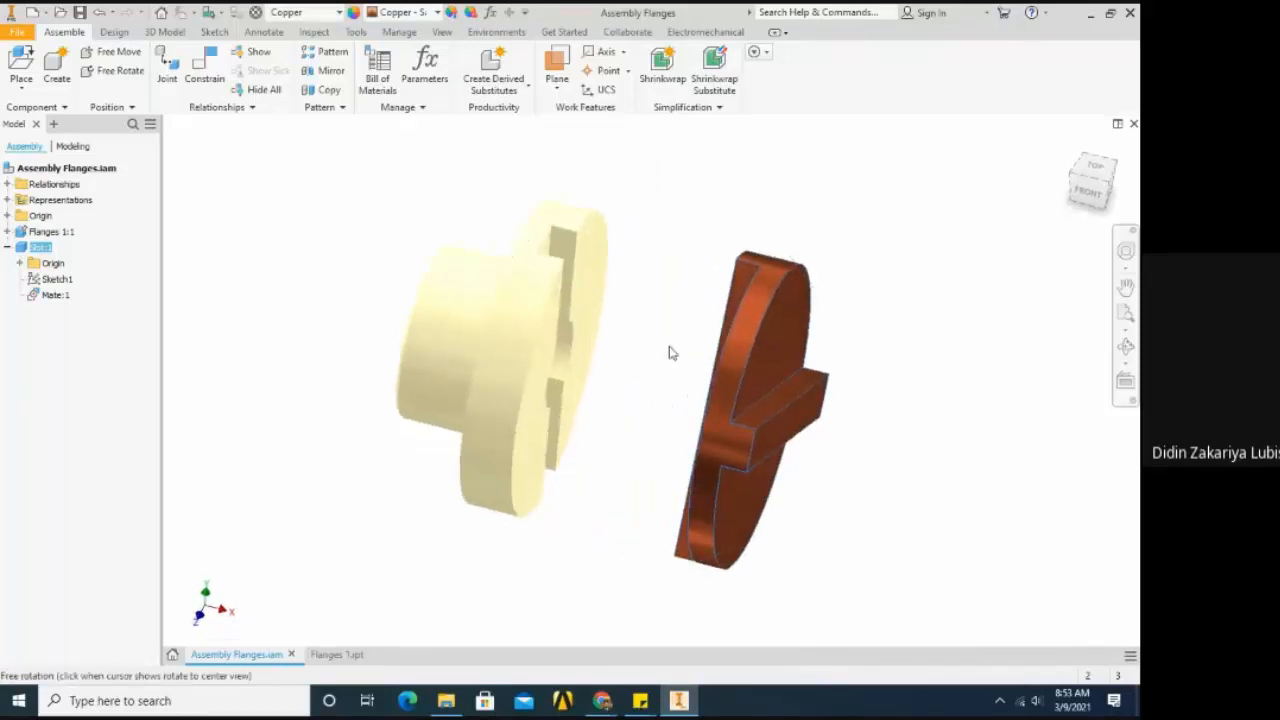
pyautogui.click(204, 72)
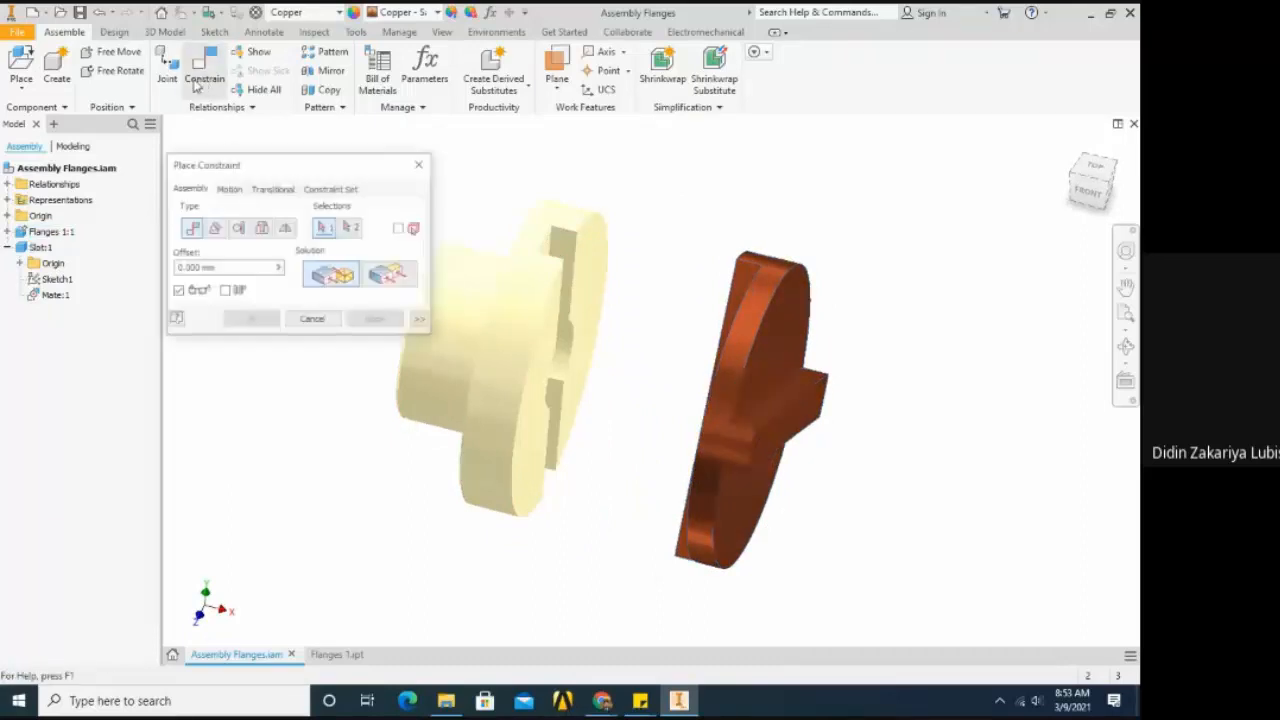
pyautogui.scroll(3, 700, 335)
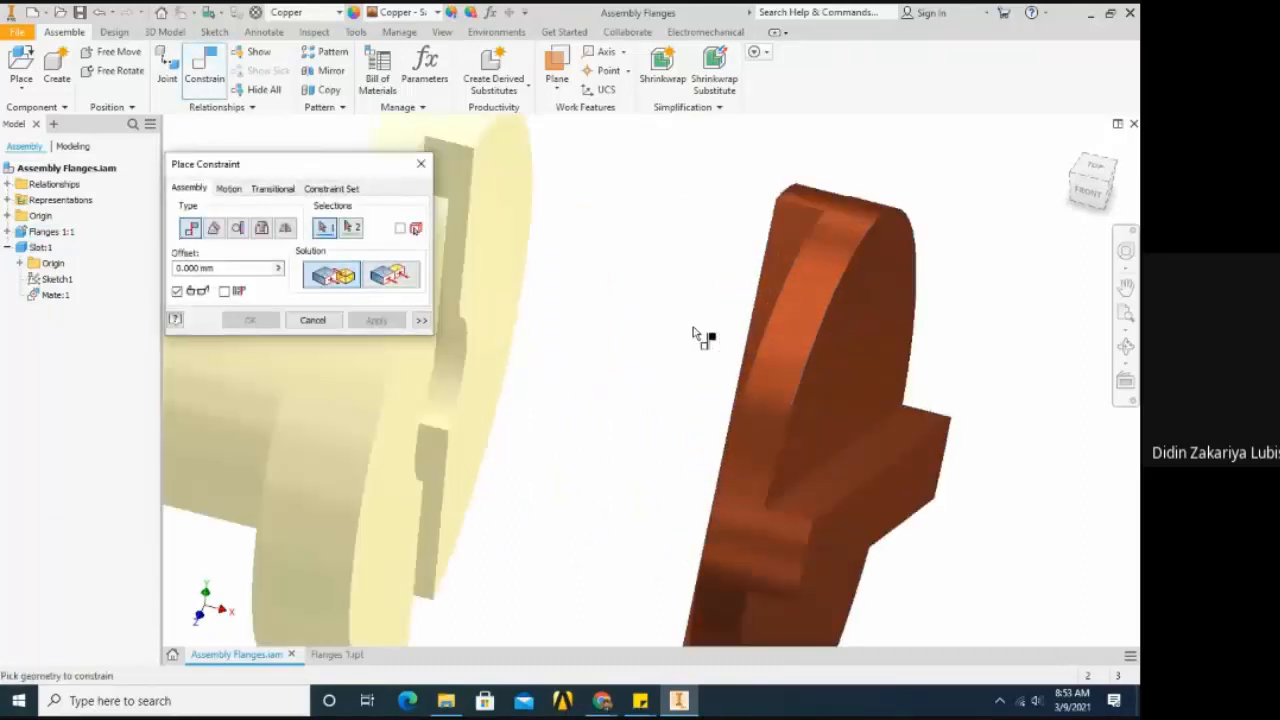
pyautogui.click(786, 266)
pyautogui.scroll(-3, 786, 266)
pyautogui.press('F4')
pyautogui.moveTo(729, 317); pyautogui.dragTo(560, 340)
pyautogui.scroll(4, 552, 313)
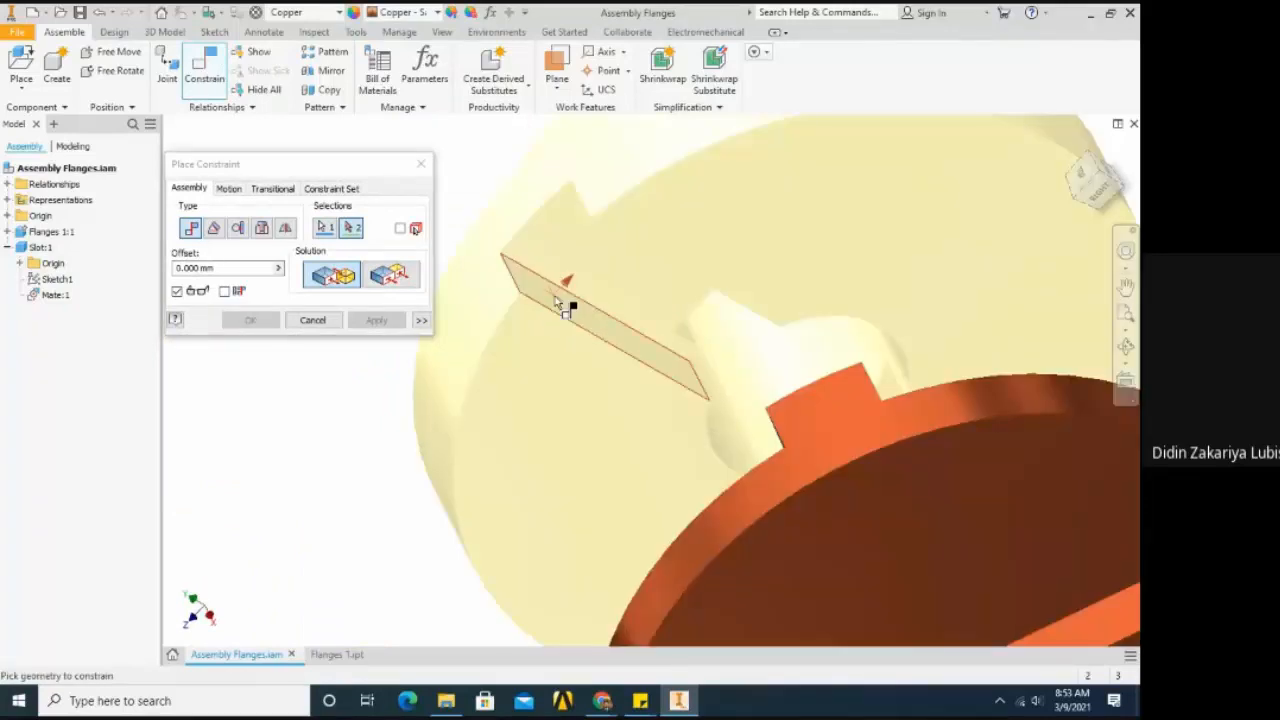
pyautogui.click(555, 297)
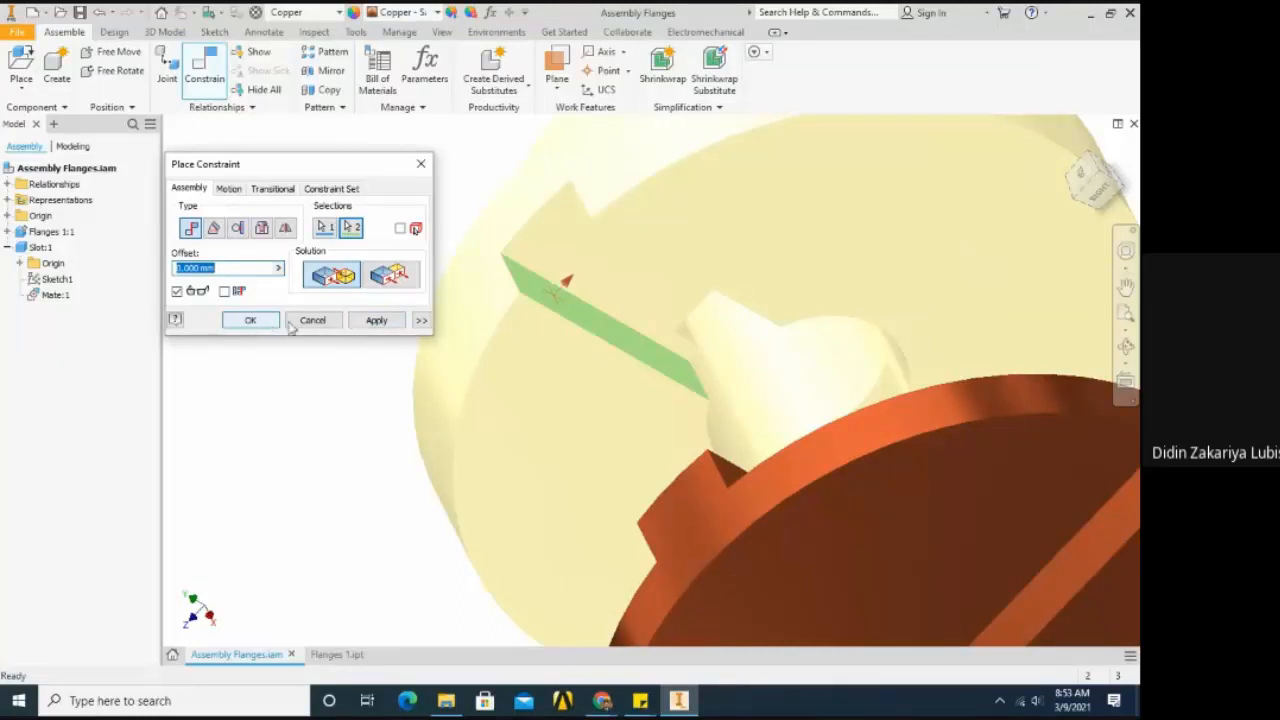
pyautogui.click(377, 323)
# - Place a Mate constraint with 0 mm offset between the Slot disc's flat face beside the tongue and the flange's grooved front face
pyautogui.scroll(5, 592, 328)
pyautogui.press('F4')
pyautogui.moveTo(603, 364); pyautogui.dragTo(771, 349)
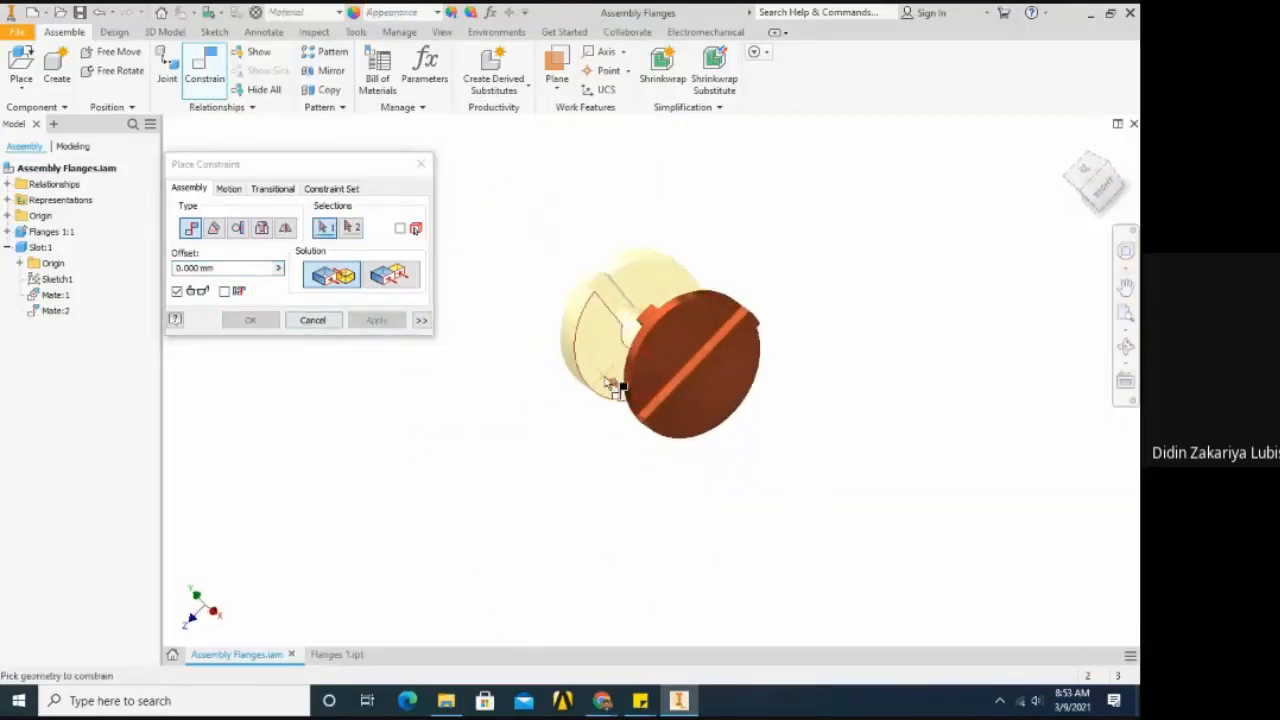
pyautogui.scroll(-2, 606, 336)
pyautogui.scroll(2, 606, 336)
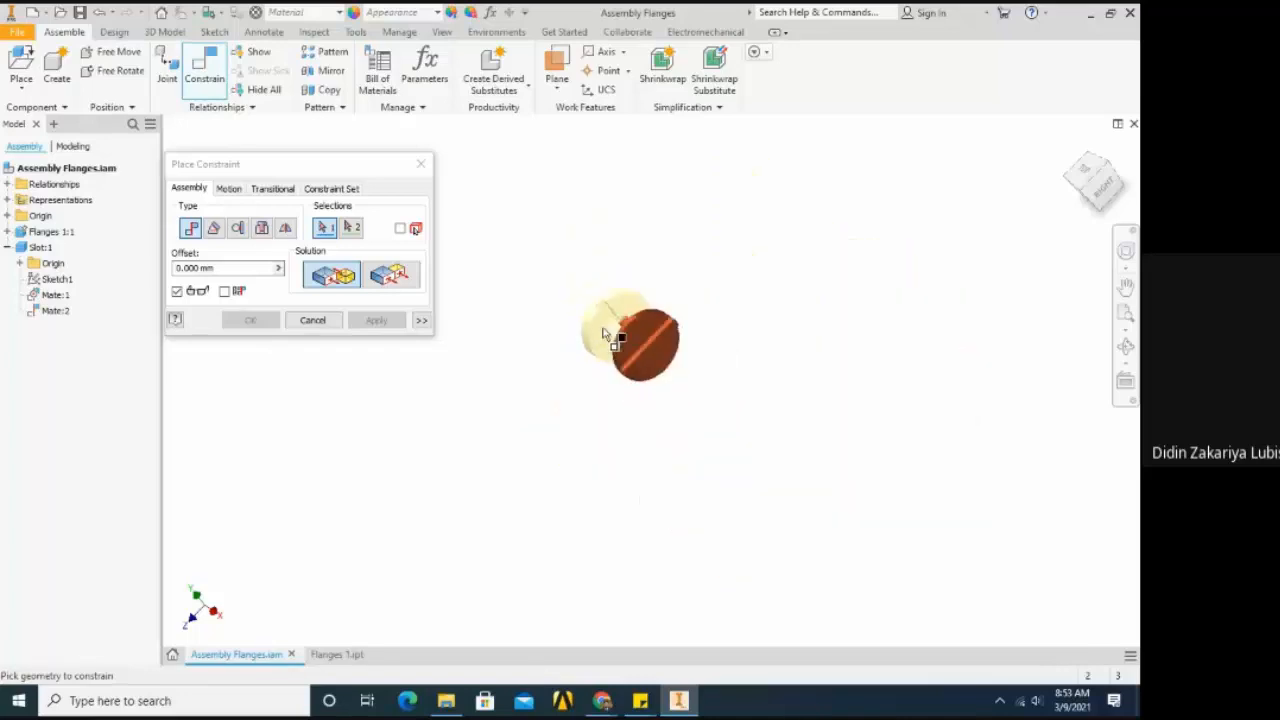
pyautogui.scroll(-4, 604, 333)
pyautogui.scroll(4, 604, 337)
pyautogui.press('F4')
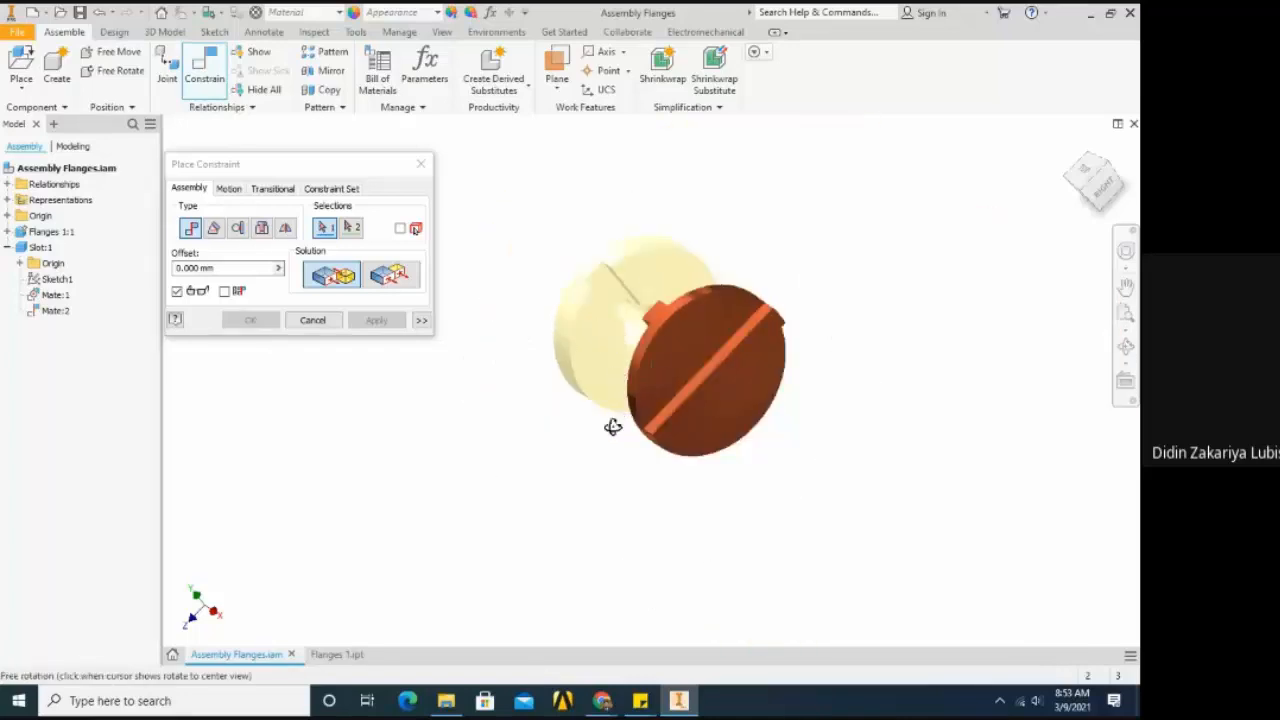
pyautogui.moveTo(611, 426); pyautogui.dragTo(577, 426)
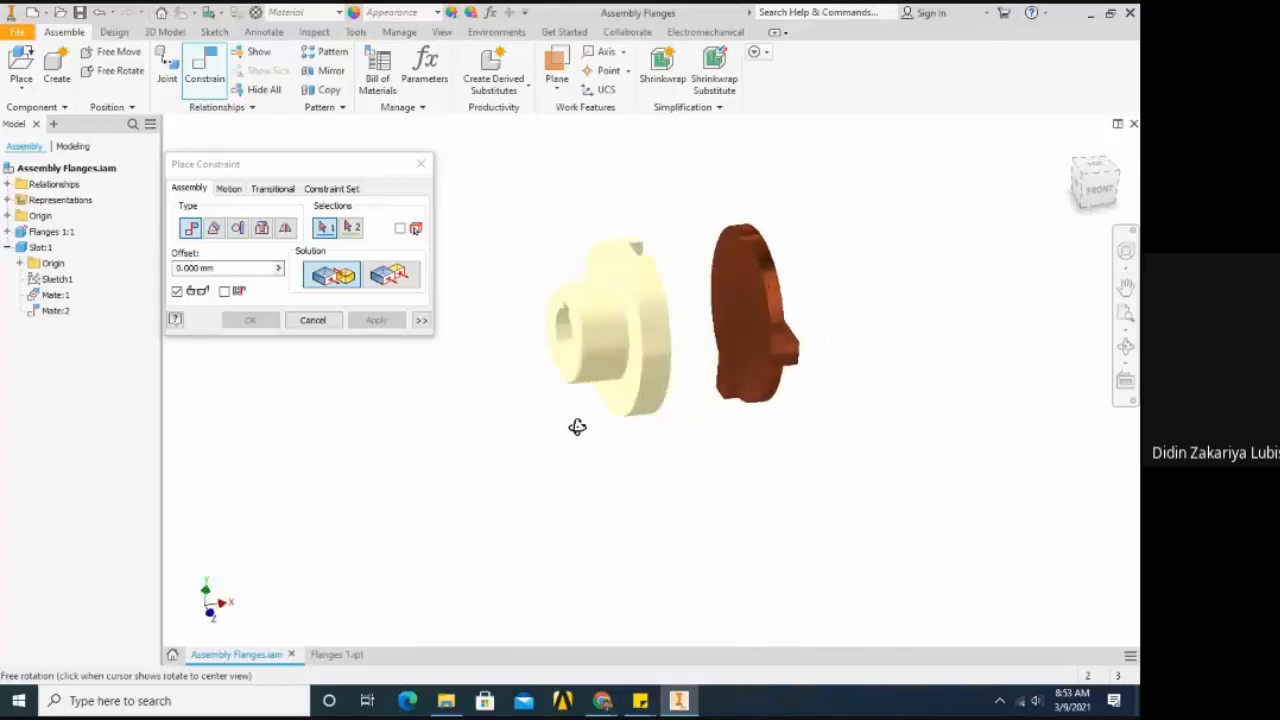
pyautogui.press('Escape')
pyautogui.scroll(-5, 726, 291)
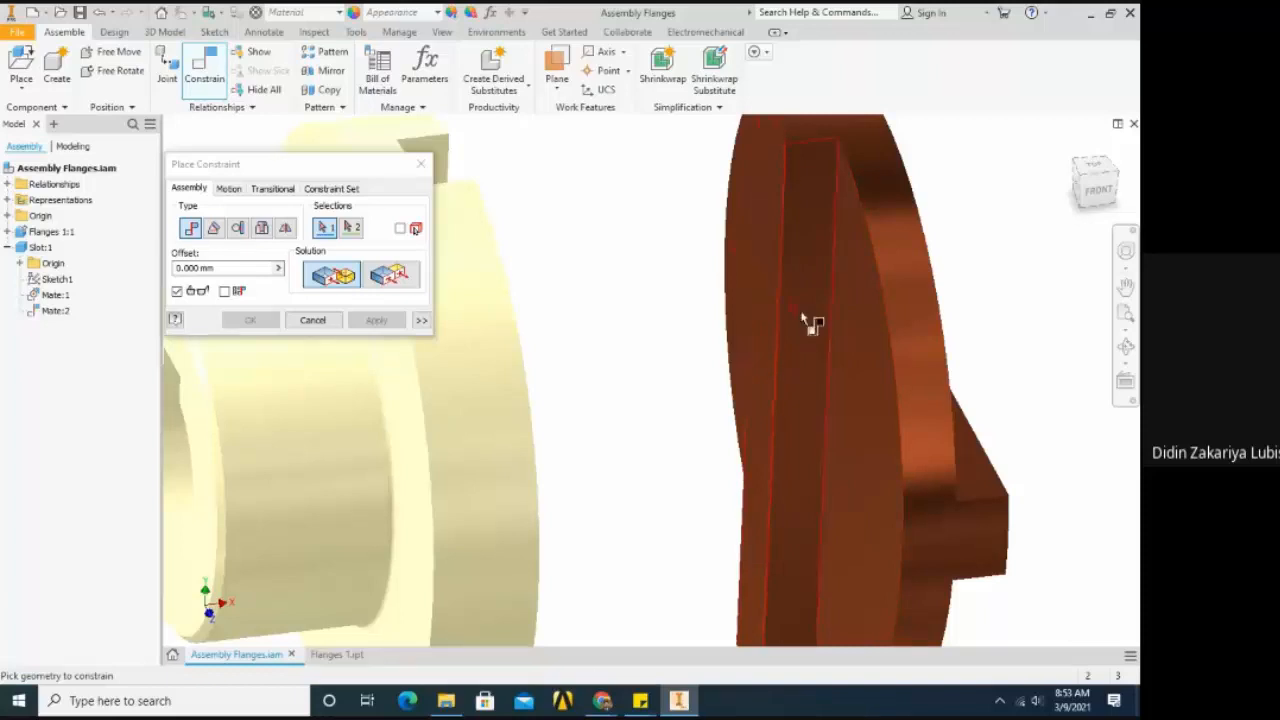
pyautogui.click(853, 344)
pyautogui.scroll(6, 836, 322)
pyautogui.press('F4')
pyautogui.moveTo(783, 380); pyautogui.dragTo(699, 435)
pyautogui.scroll(-2, 699, 435)
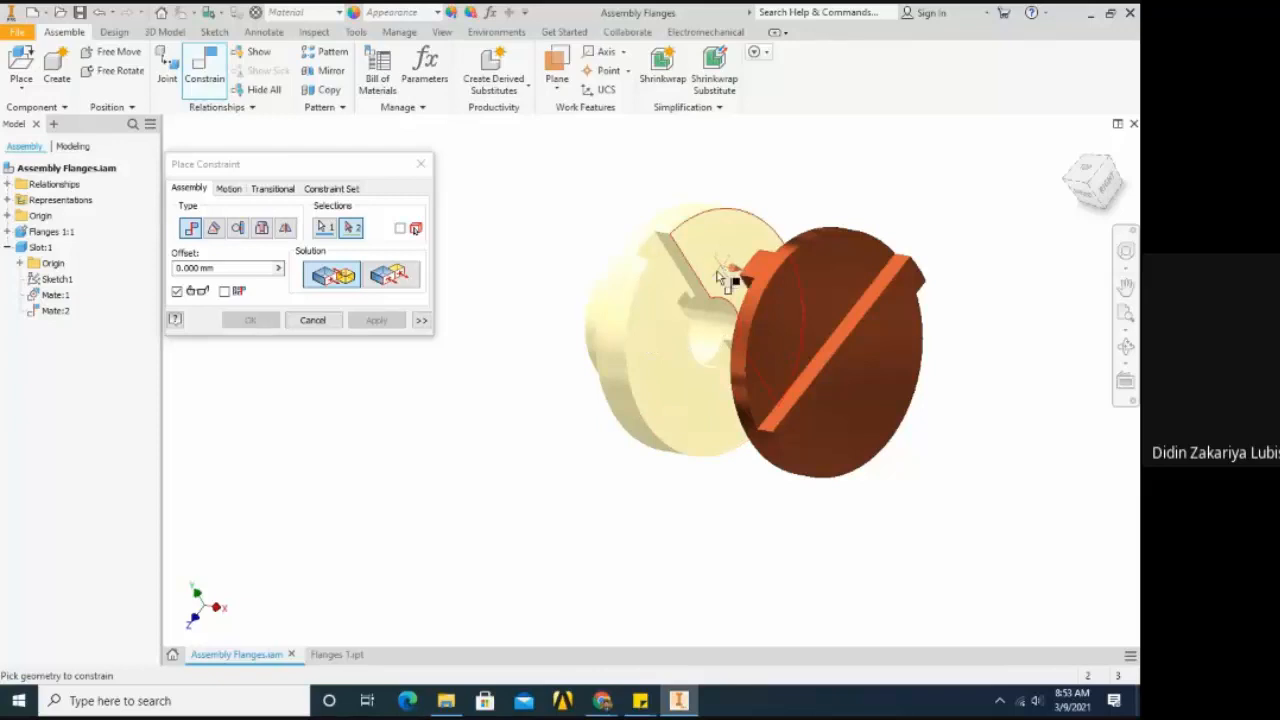
pyautogui.click(652, 352)
pyautogui.keyDown('shift'); pyautogui.moveTo(641, 383); pyautogui.dragTo(488, 418, button='middle'); pyautogui.keyUp('shift')
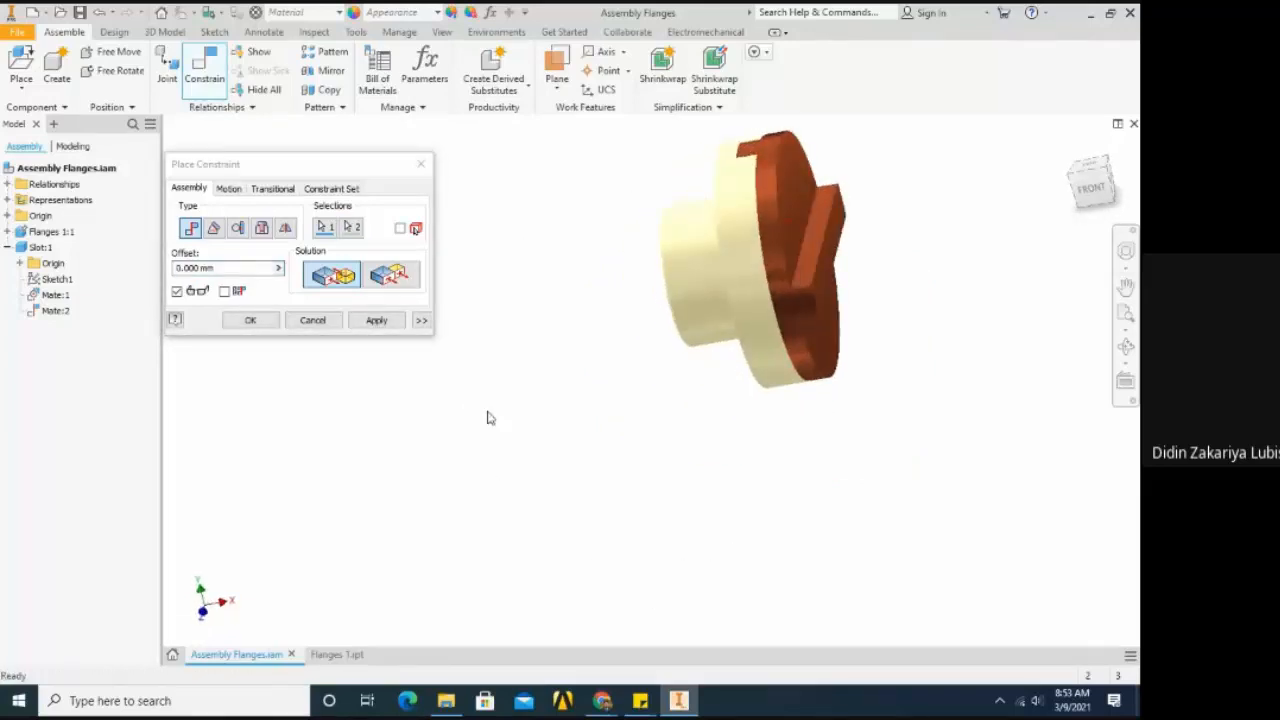
pyautogui.click(268, 324)
# - Examine the joined Slot and flange, checking how the tongue fits in the groove at the rim and how the faces meet
pyautogui.keyDown('shift'); pyautogui.moveTo(534, 363); pyautogui.dragTo(761, 370, button='middle'); pyautogui.keyUp('shift')
pyautogui.moveTo(741, 359); pyautogui.dragTo(789, 320)
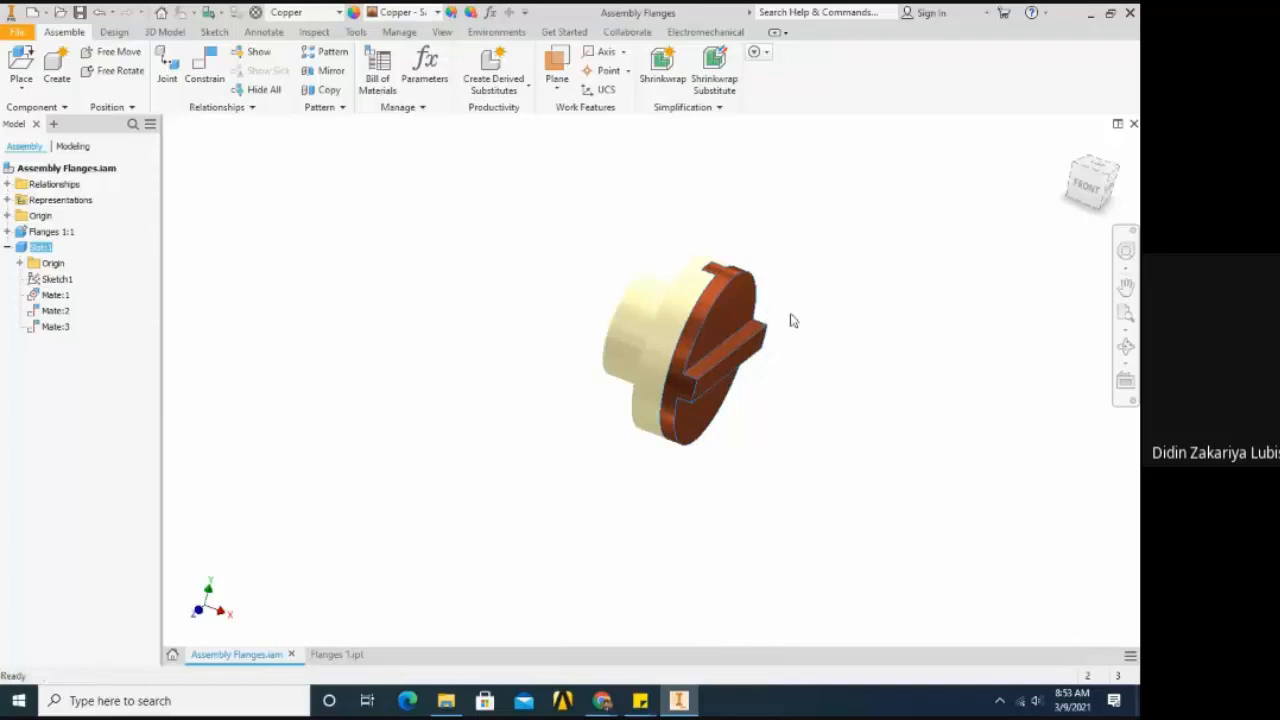
pyautogui.scroll(5, 785, 308)
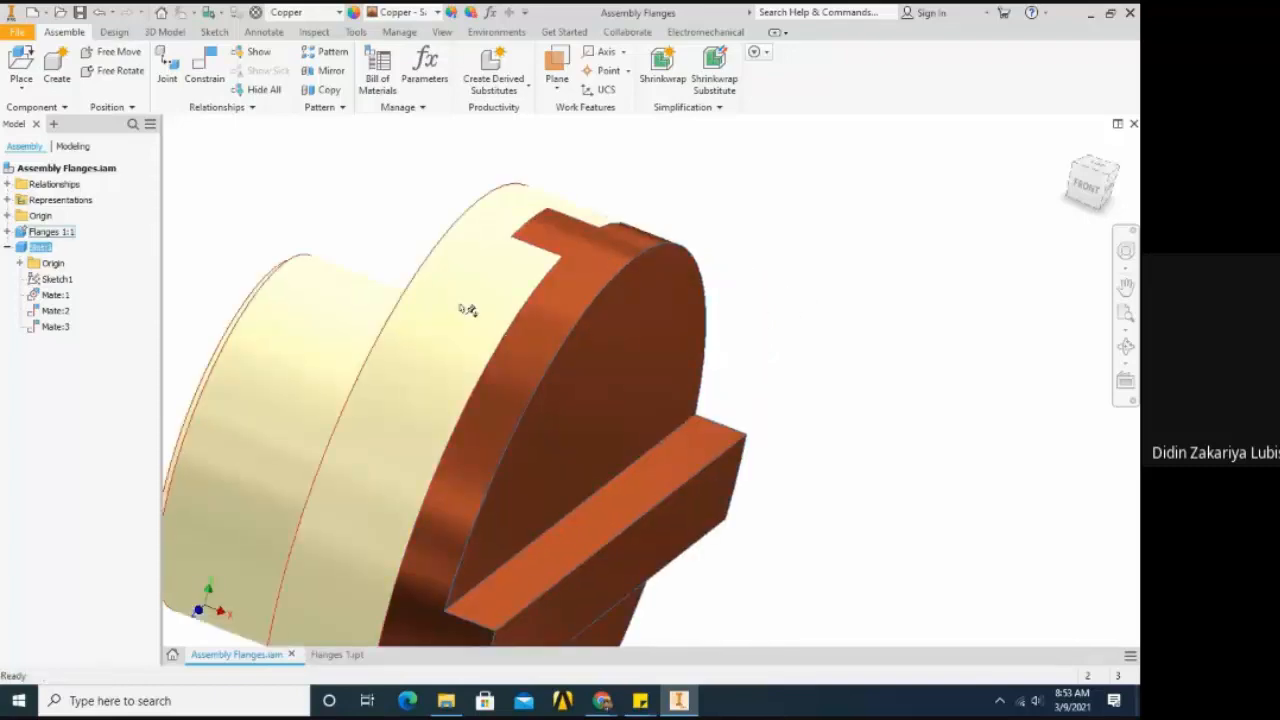
pyautogui.scroll(-3, 467, 310)
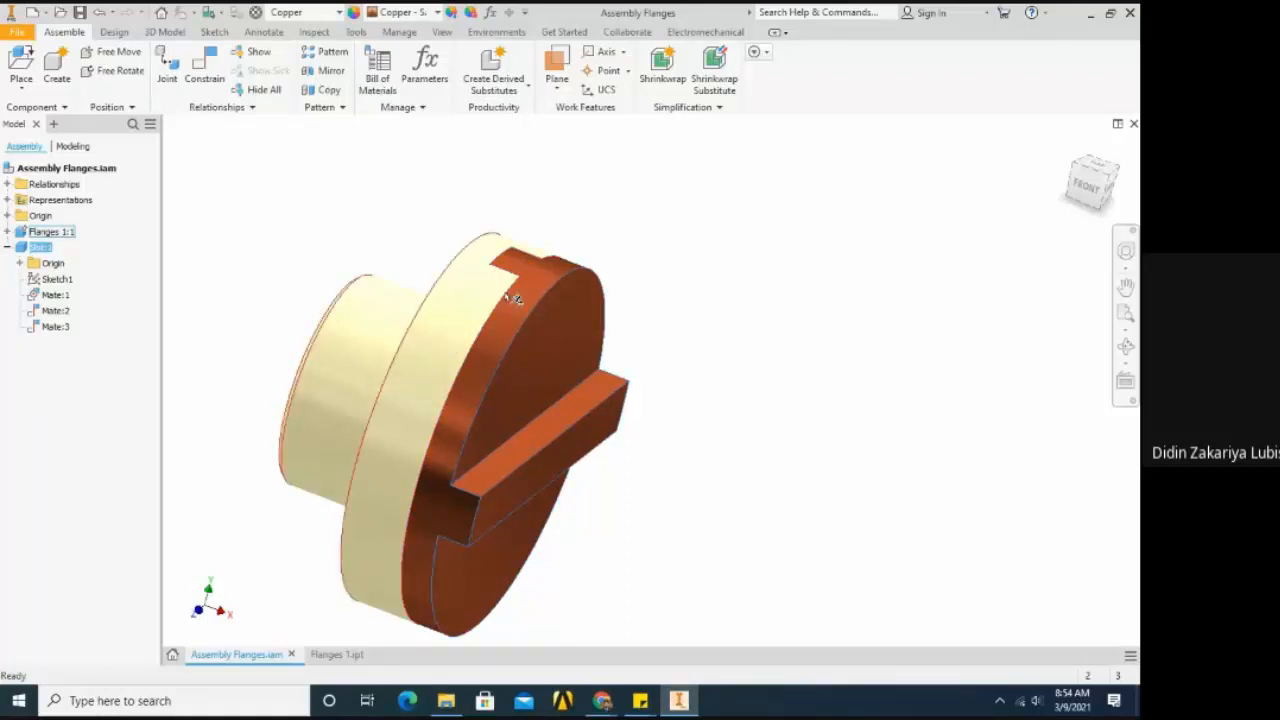
pyautogui.scroll(4, 513, 298)
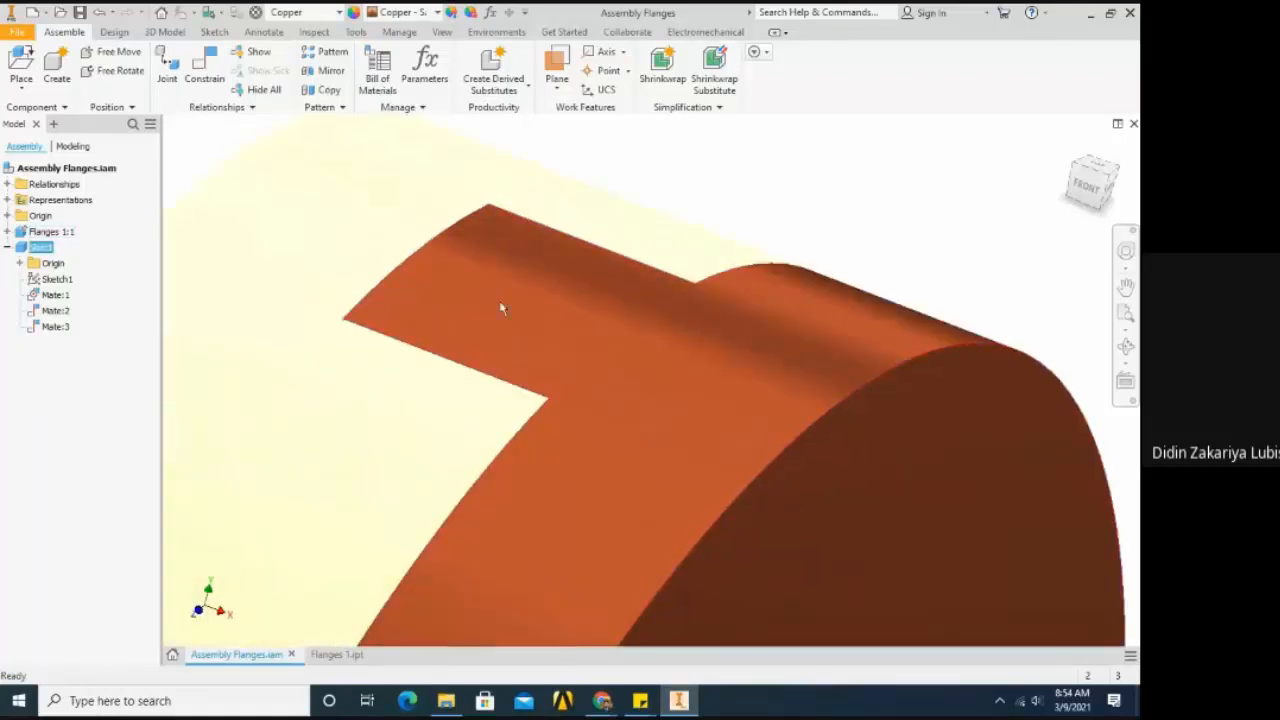
pyautogui.scroll(-5, 505, 310)
pyautogui.scroll(4, 452, 432)
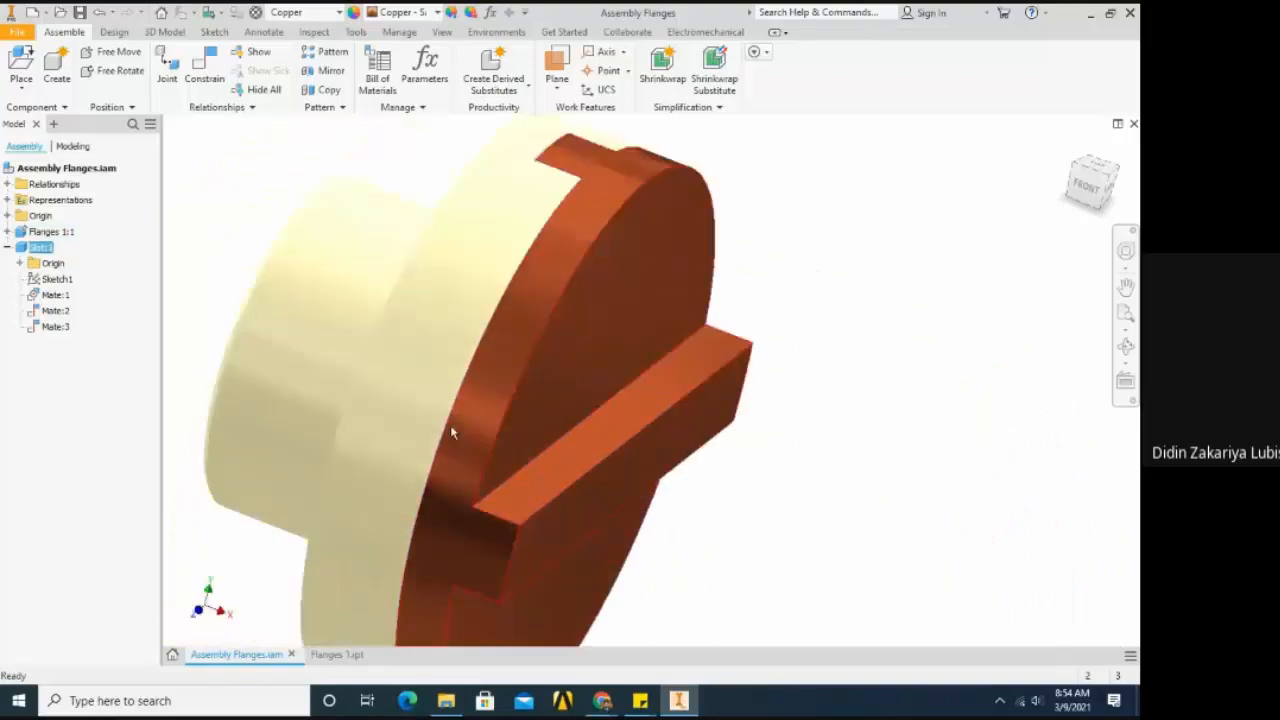
pyautogui.scroll(-3, 452, 432)
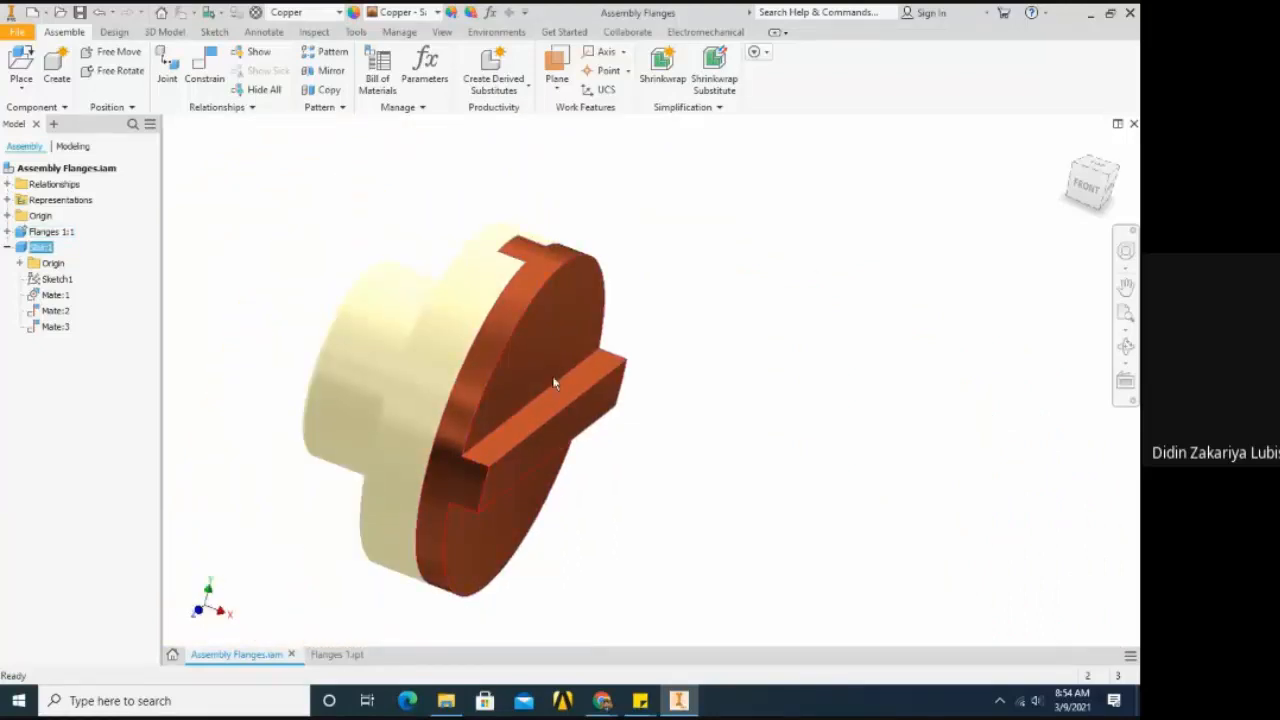